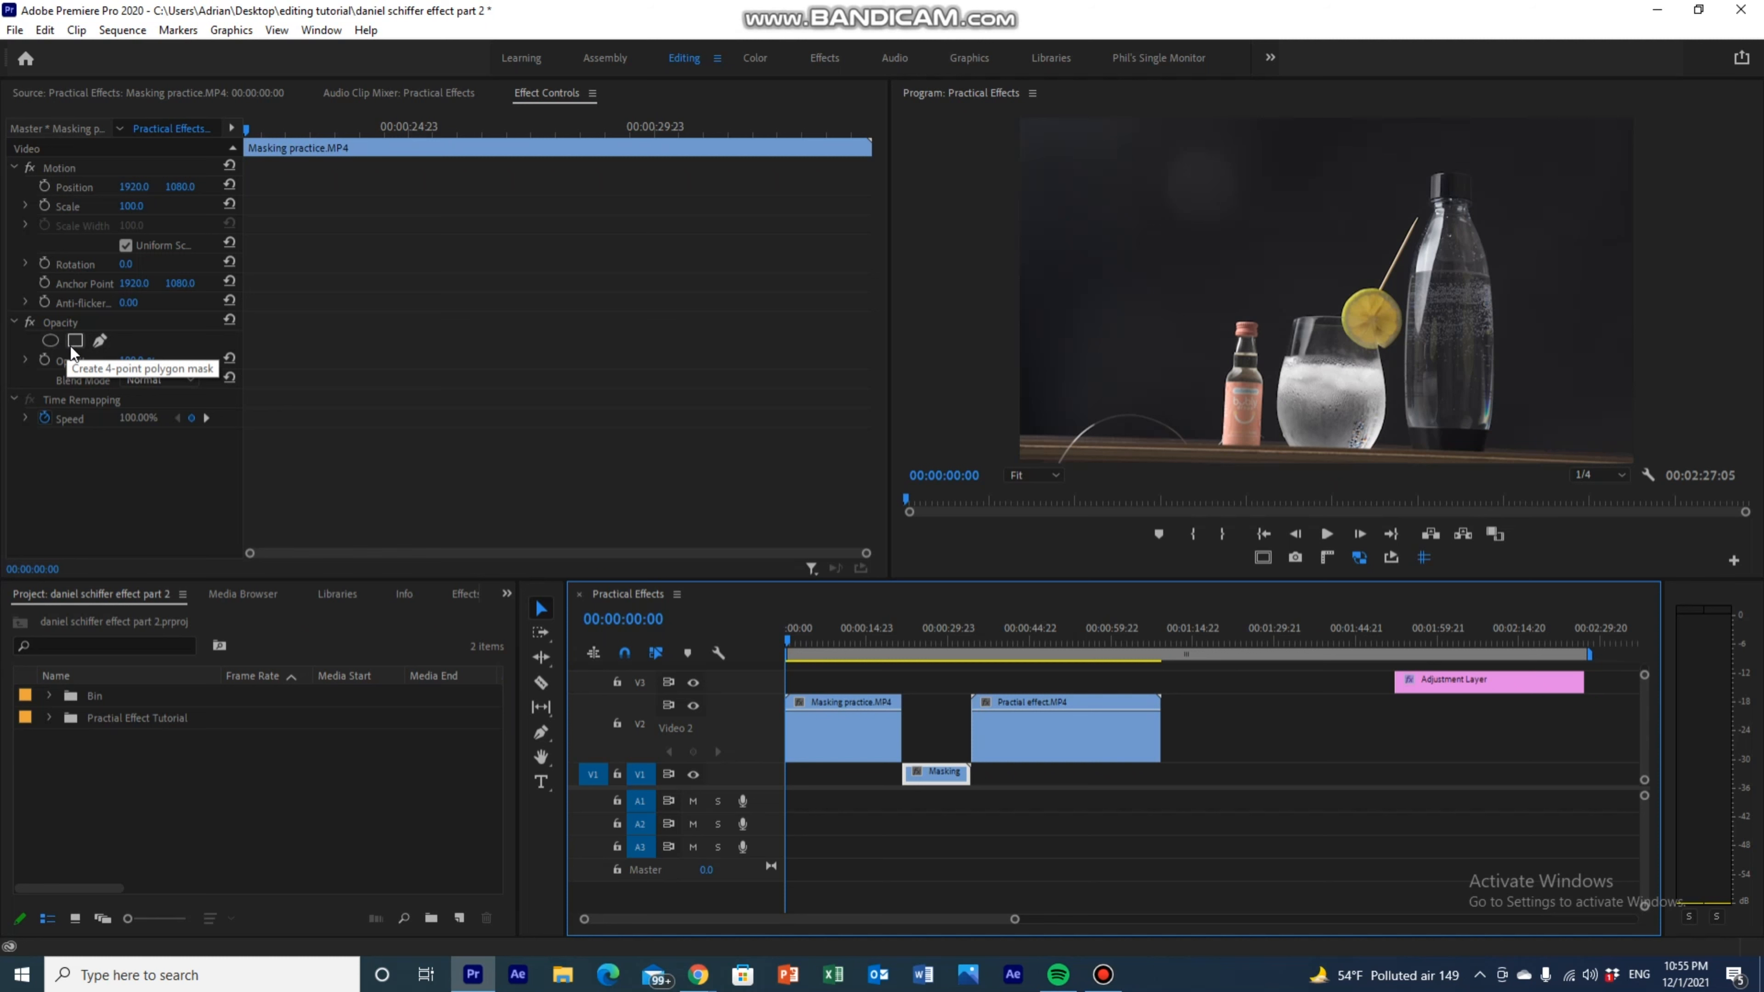
Add an inverted four-point opacity mask to the Masking practice clip on V2, placed over the lower-left area of the picture.
left_click(74, 345)
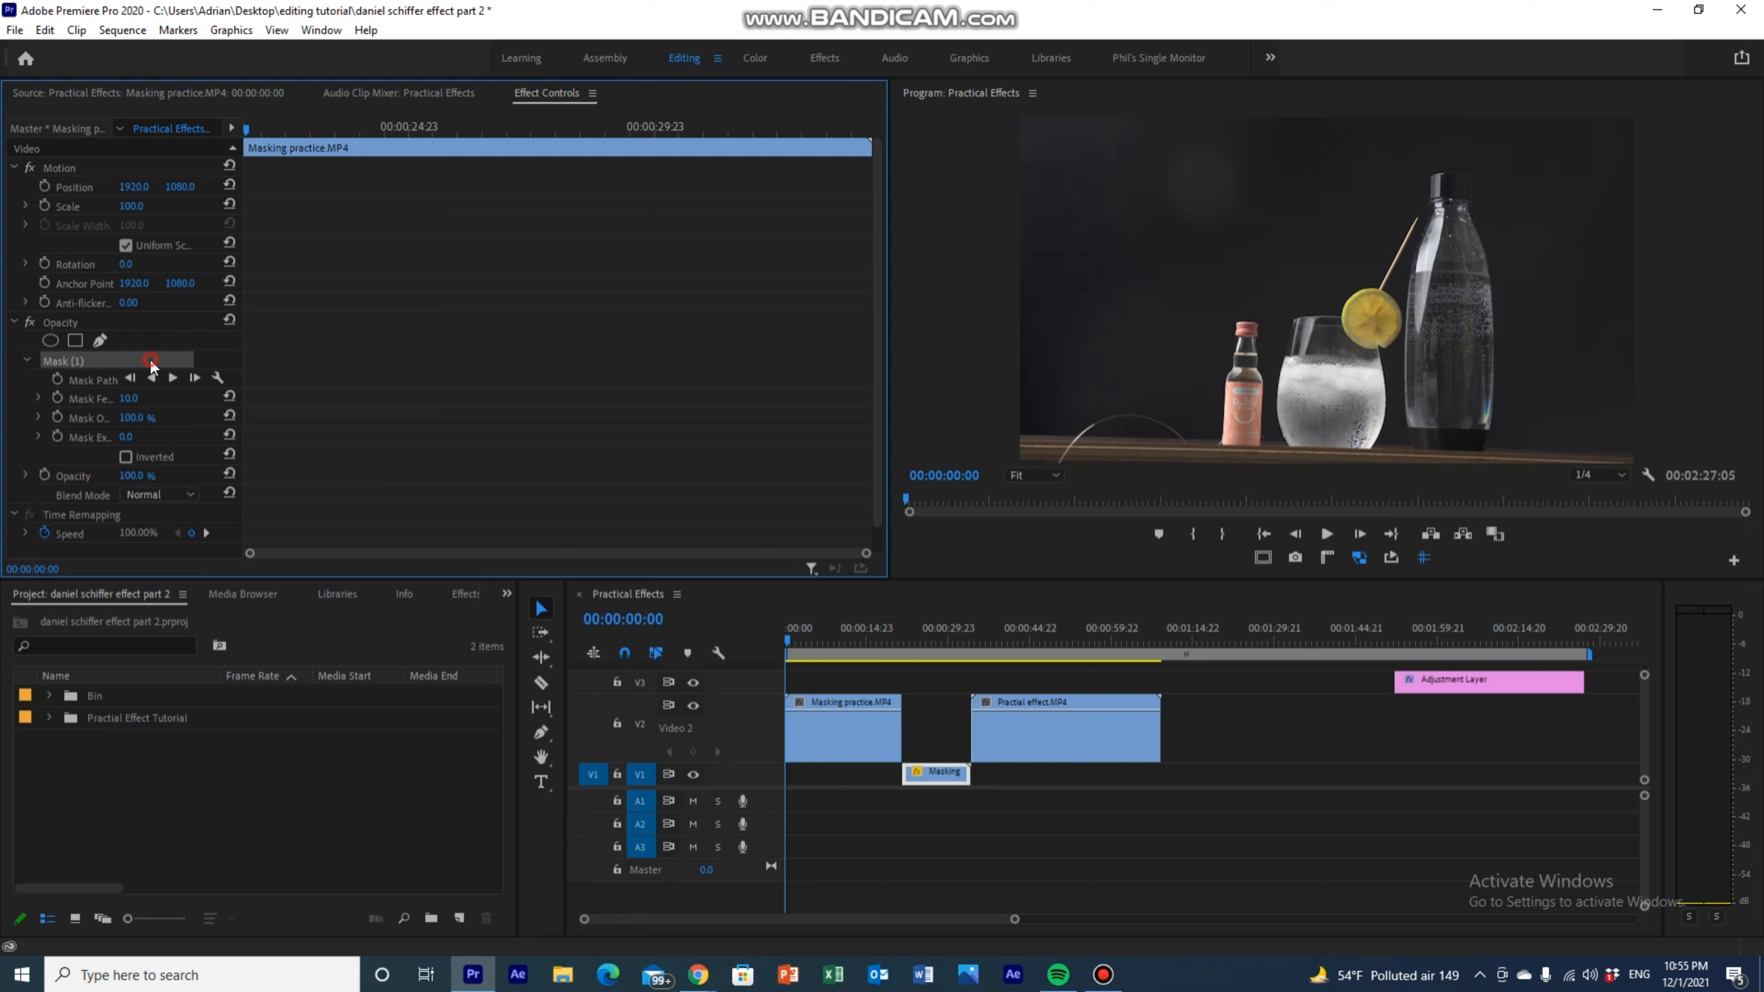
key("Delete")
left_click(862, 734)
left_click(75, 340)
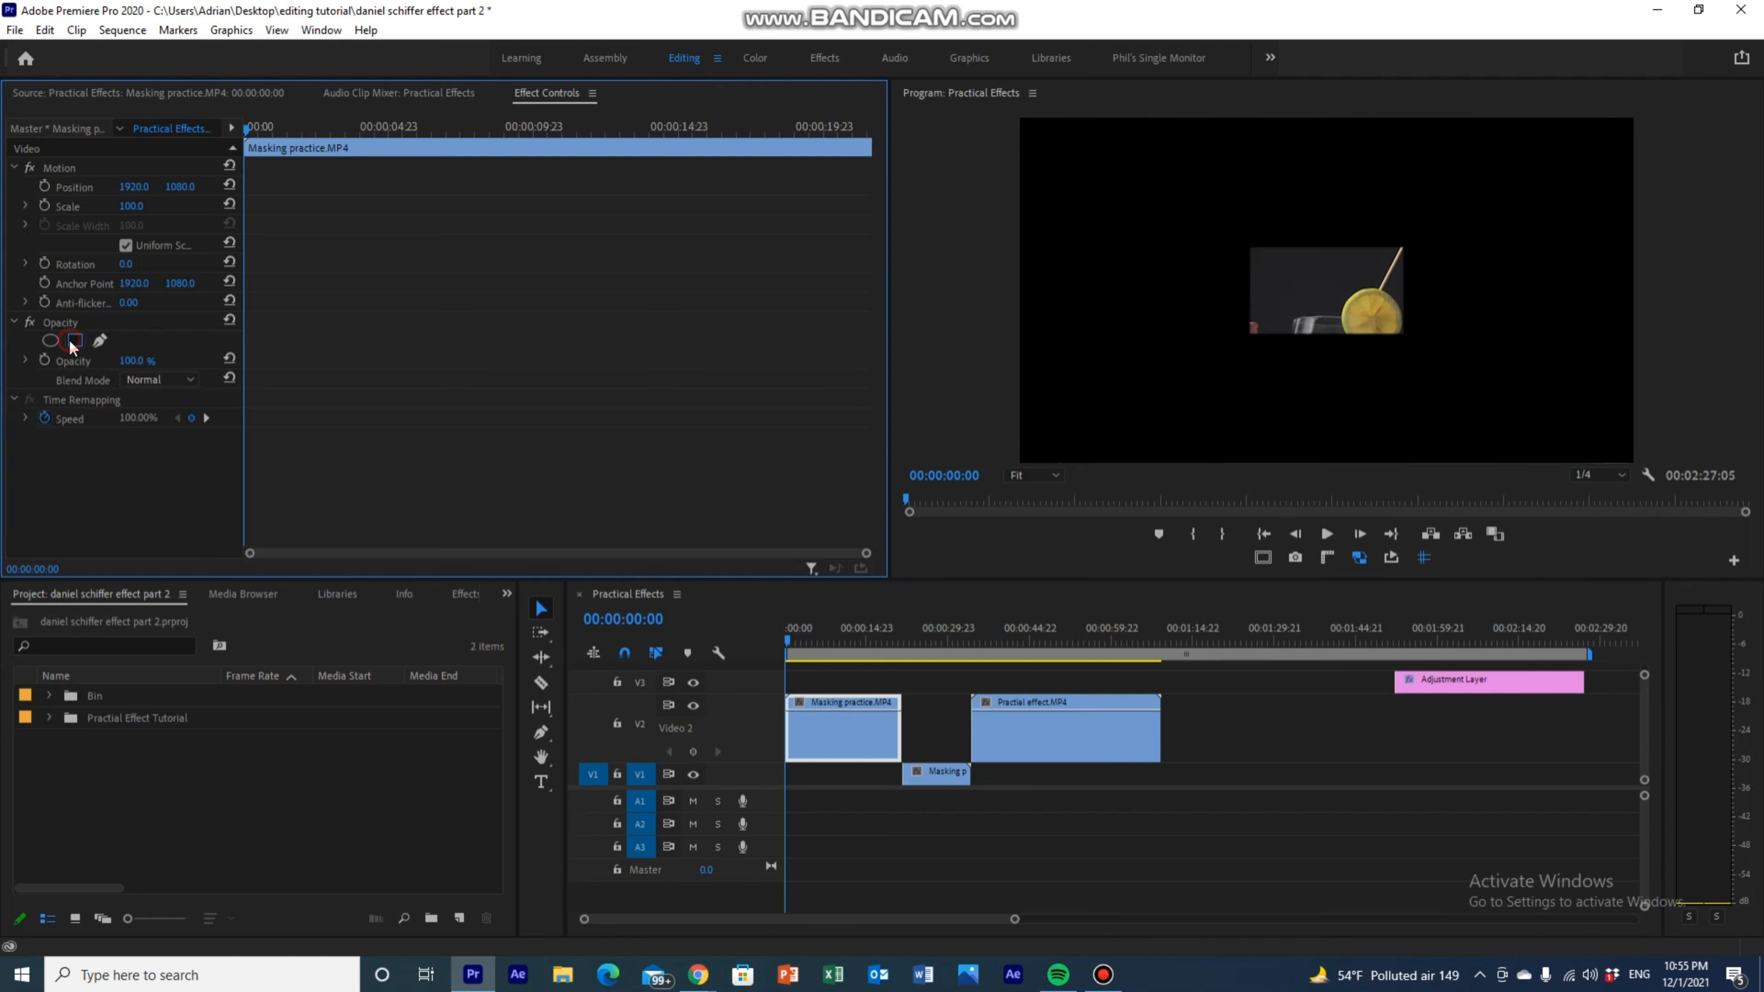
left_click_drag(1318, 272, 1071, 381)
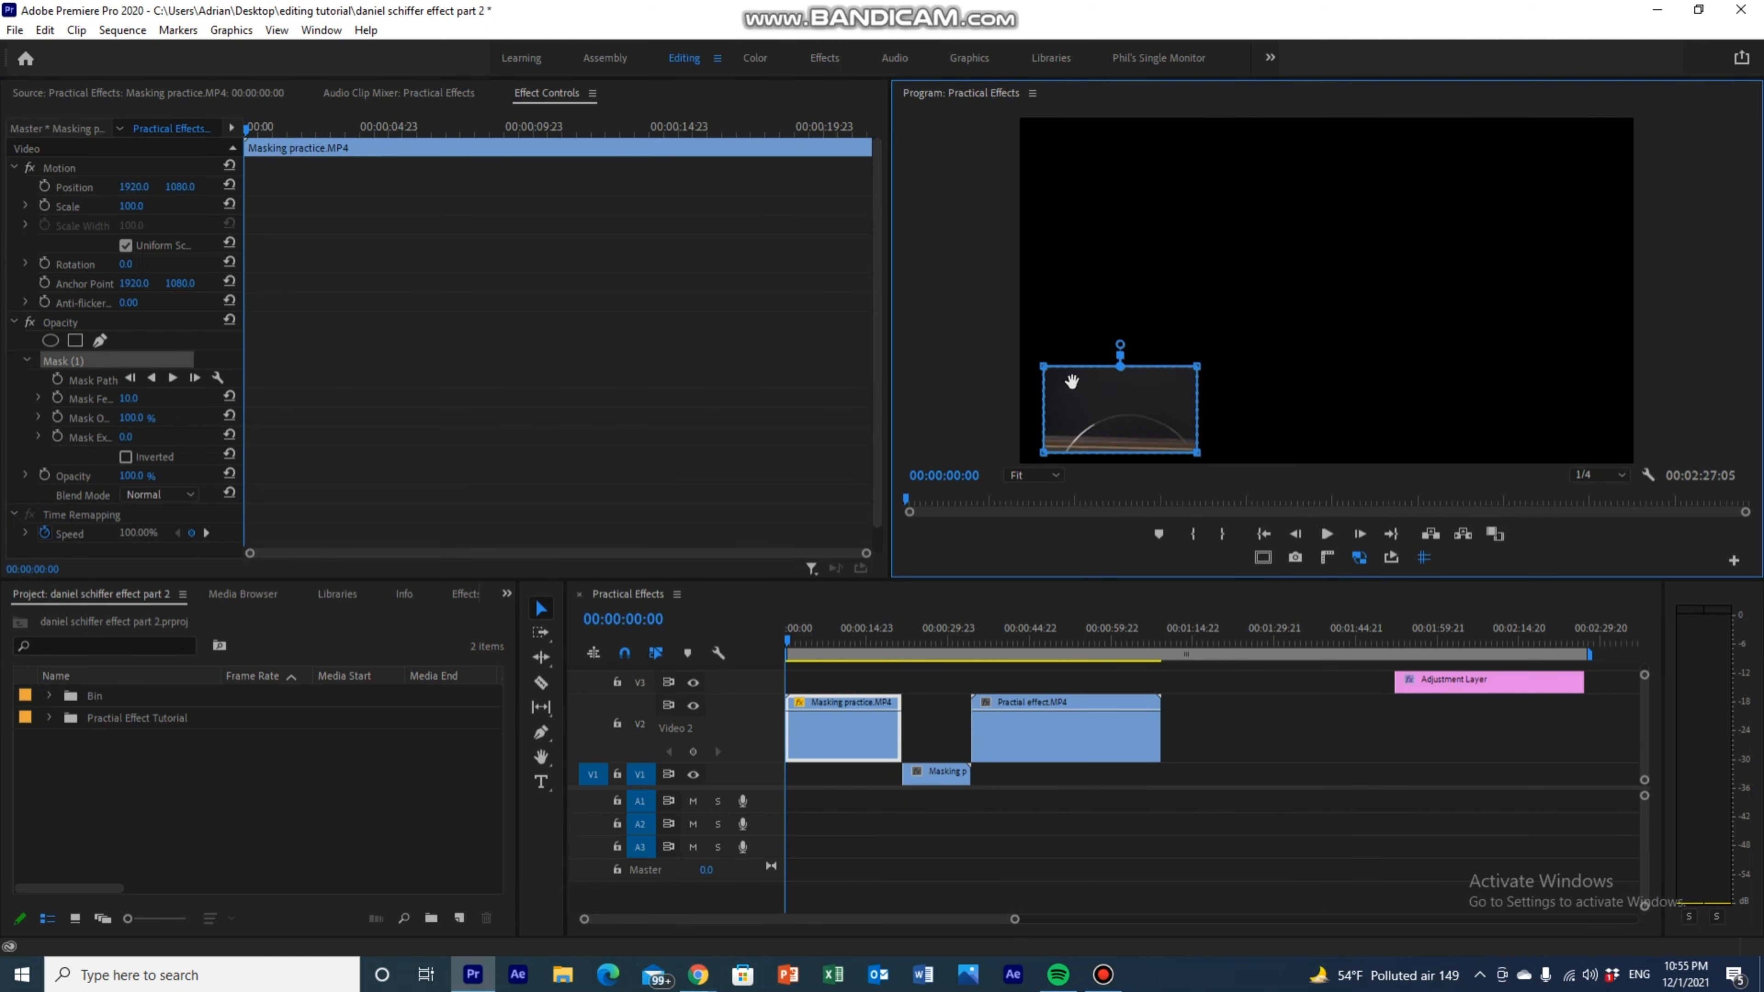
left_click(126, 457)
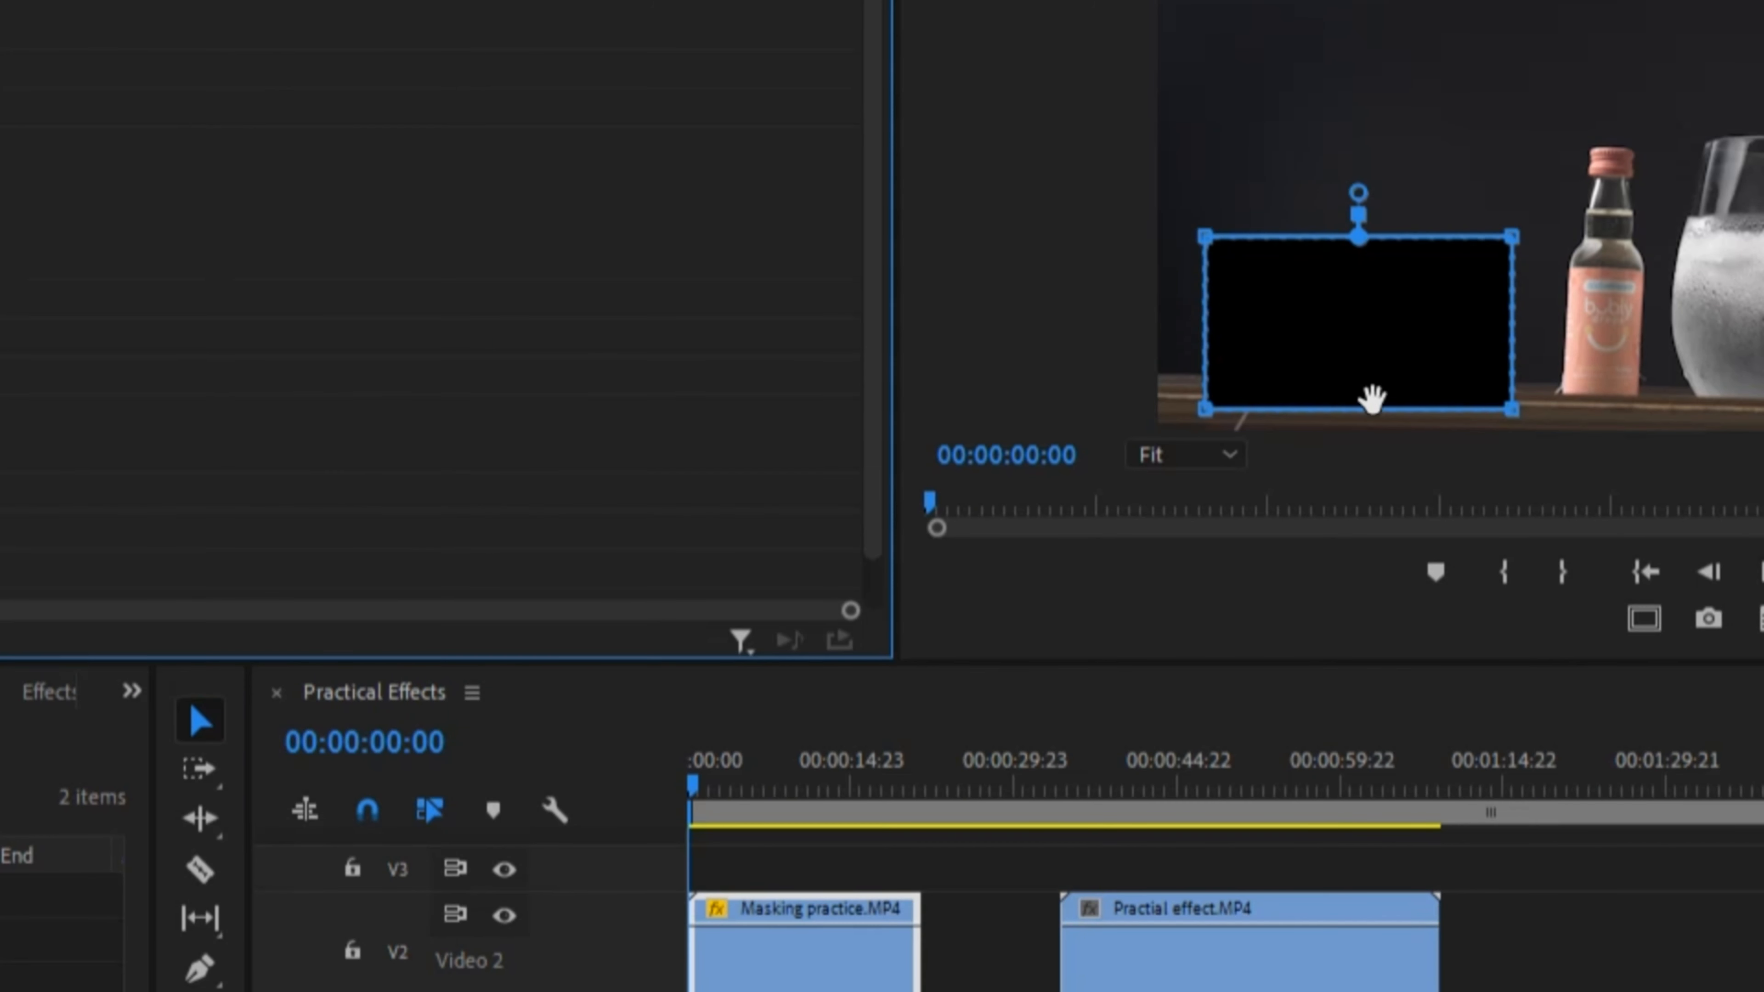
Pull the mask's two lower corners past the picture's bottom edge and set the Program monitor zoom to 10%.
left_click_drag(1513, 425, 1532, 469)
left_click_drag(1204, 411, 1170, 446)
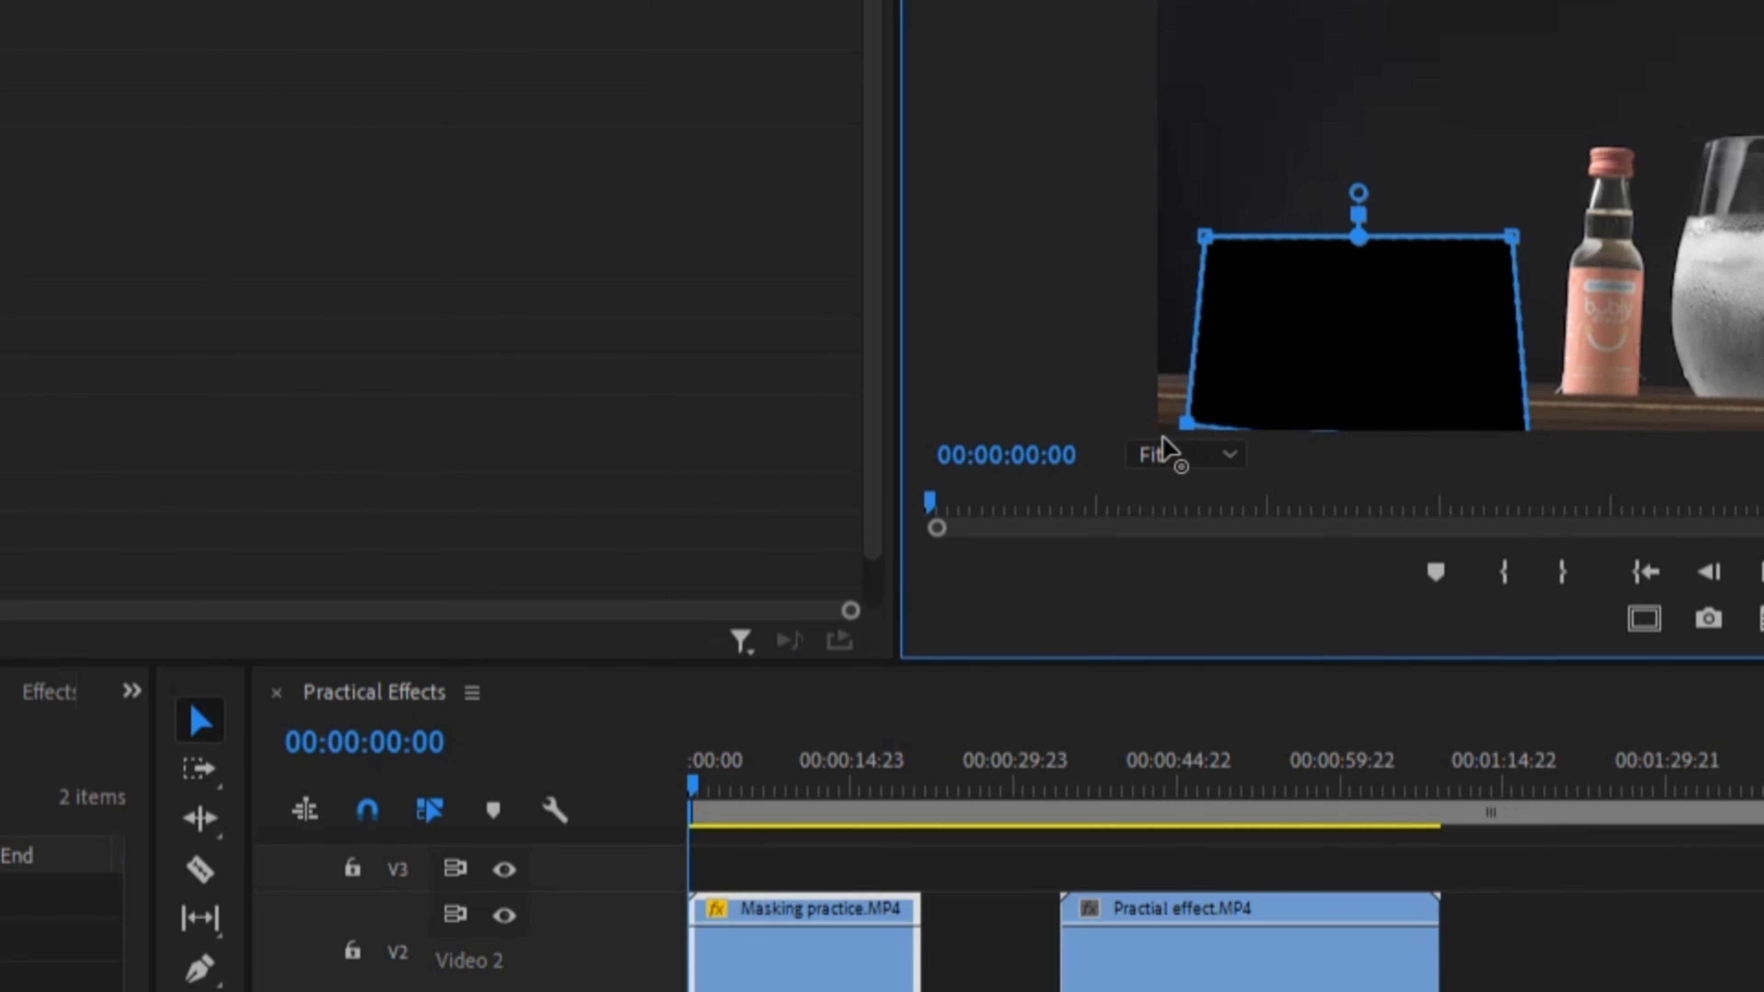
left_click(1184, 458)
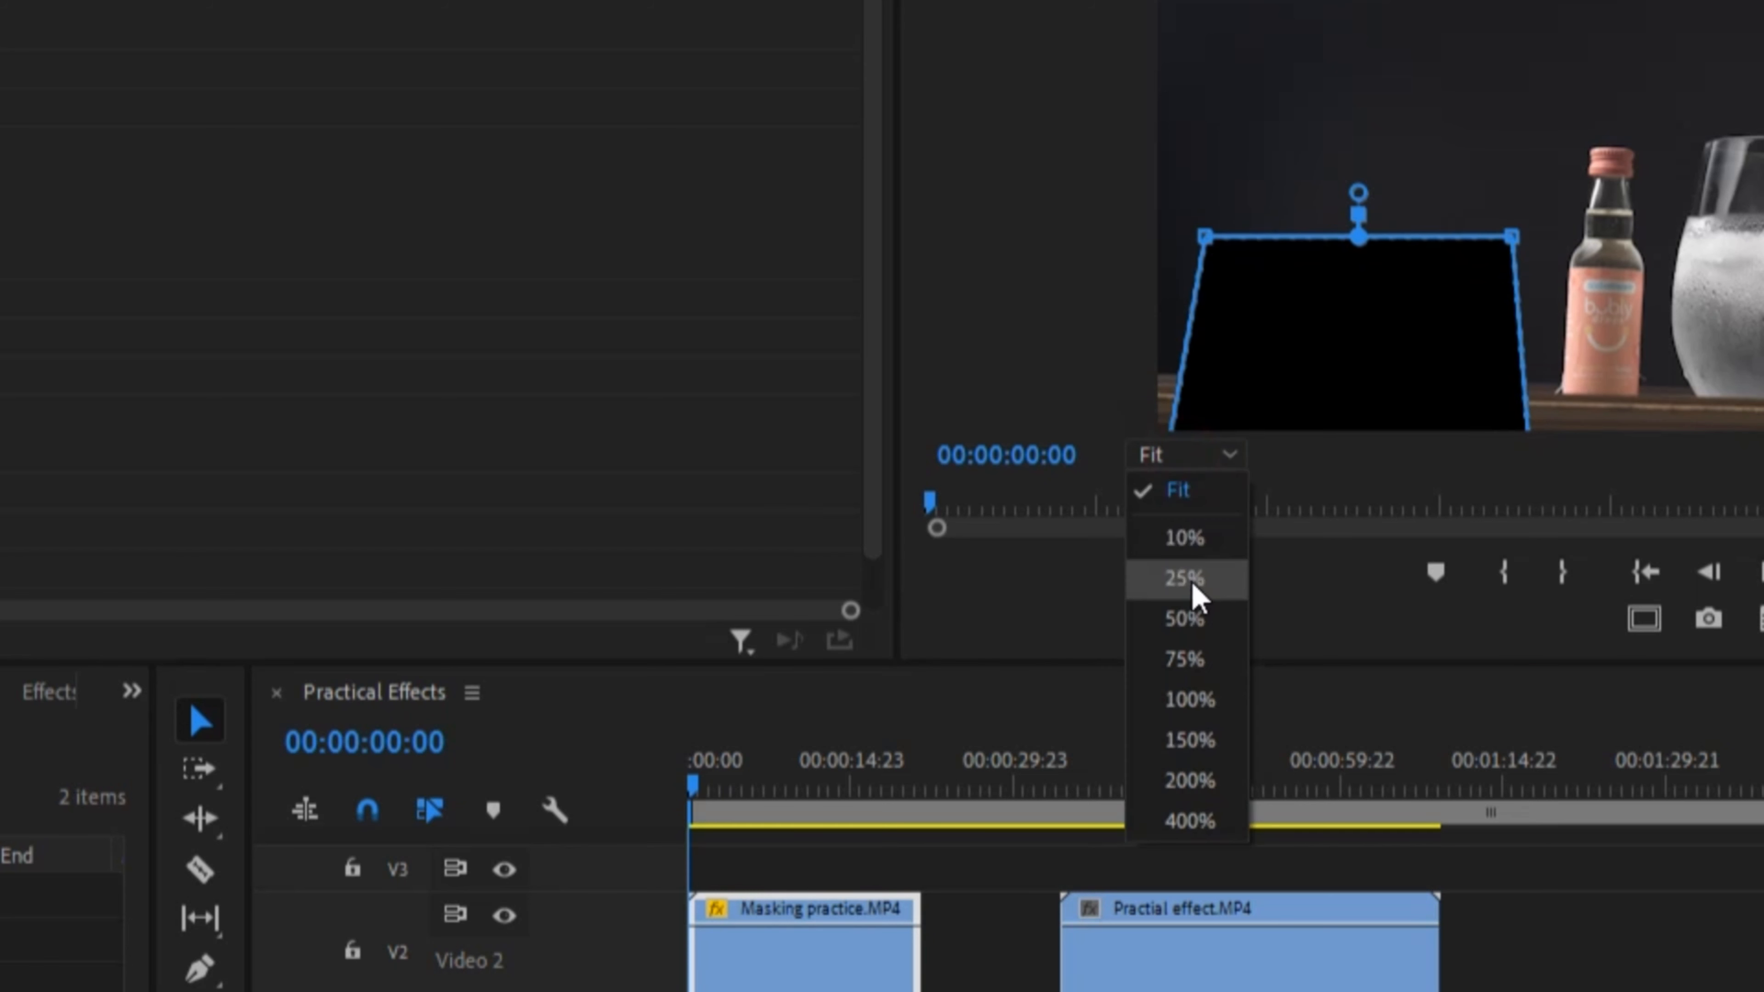
left_click(1190, 589)
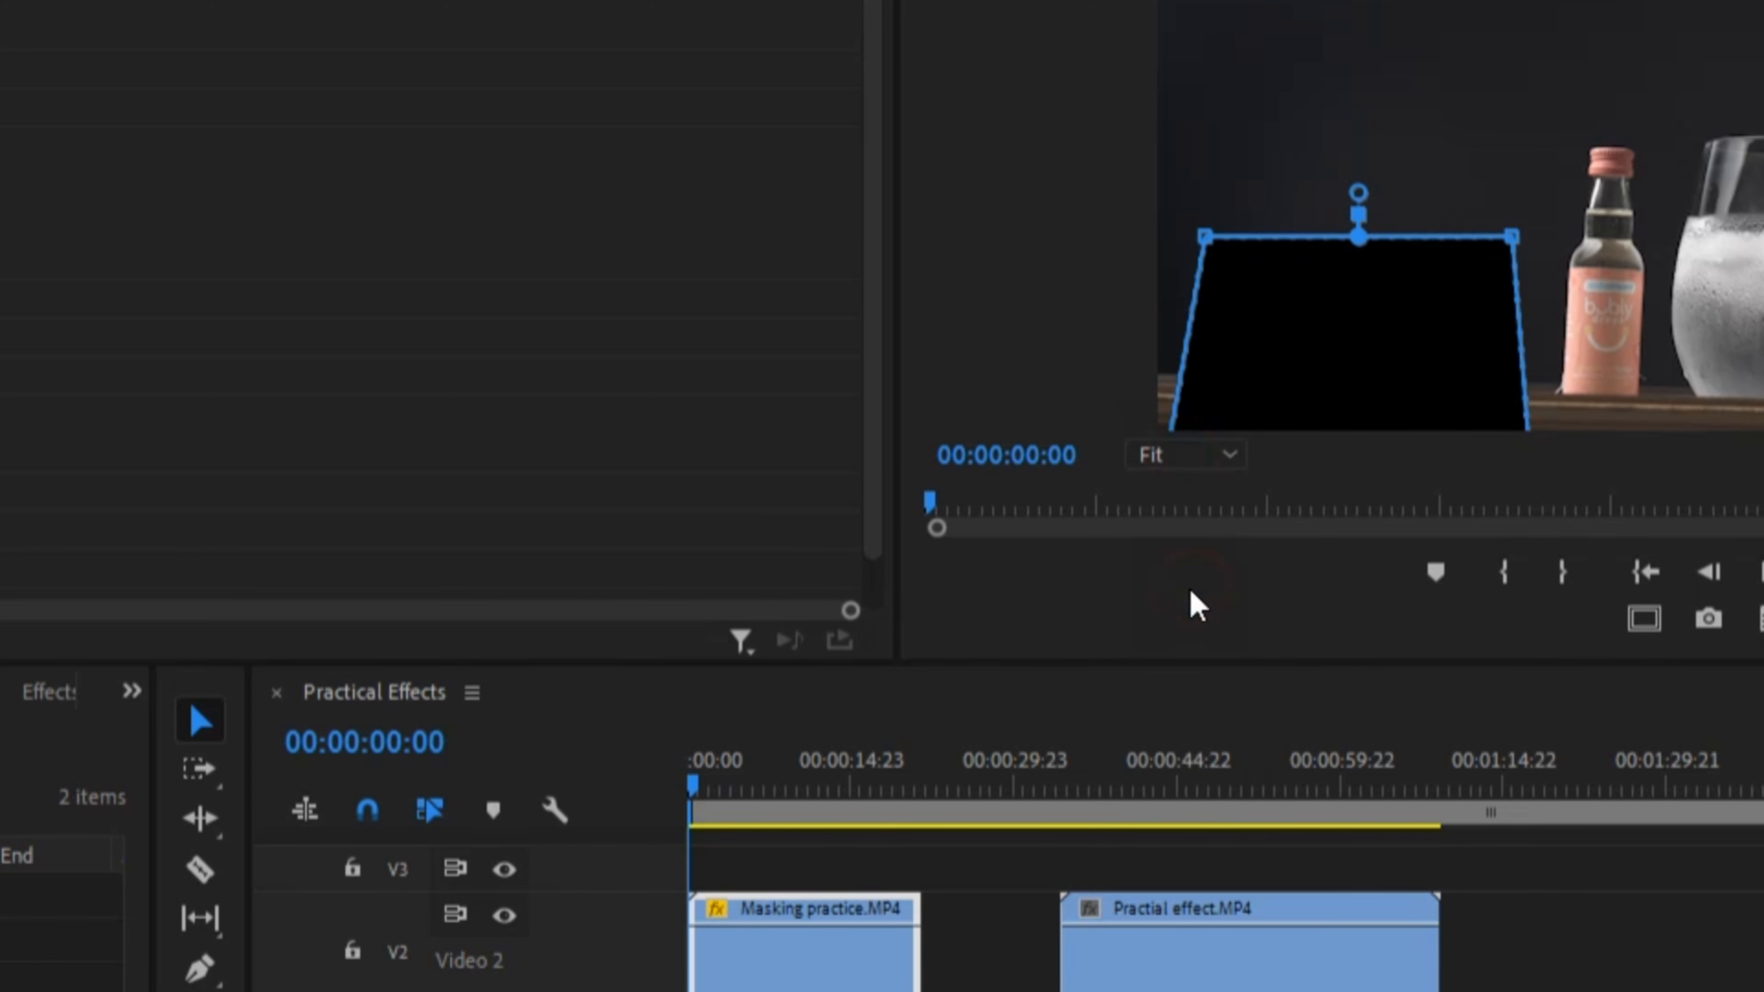
left_click(1178, 469)
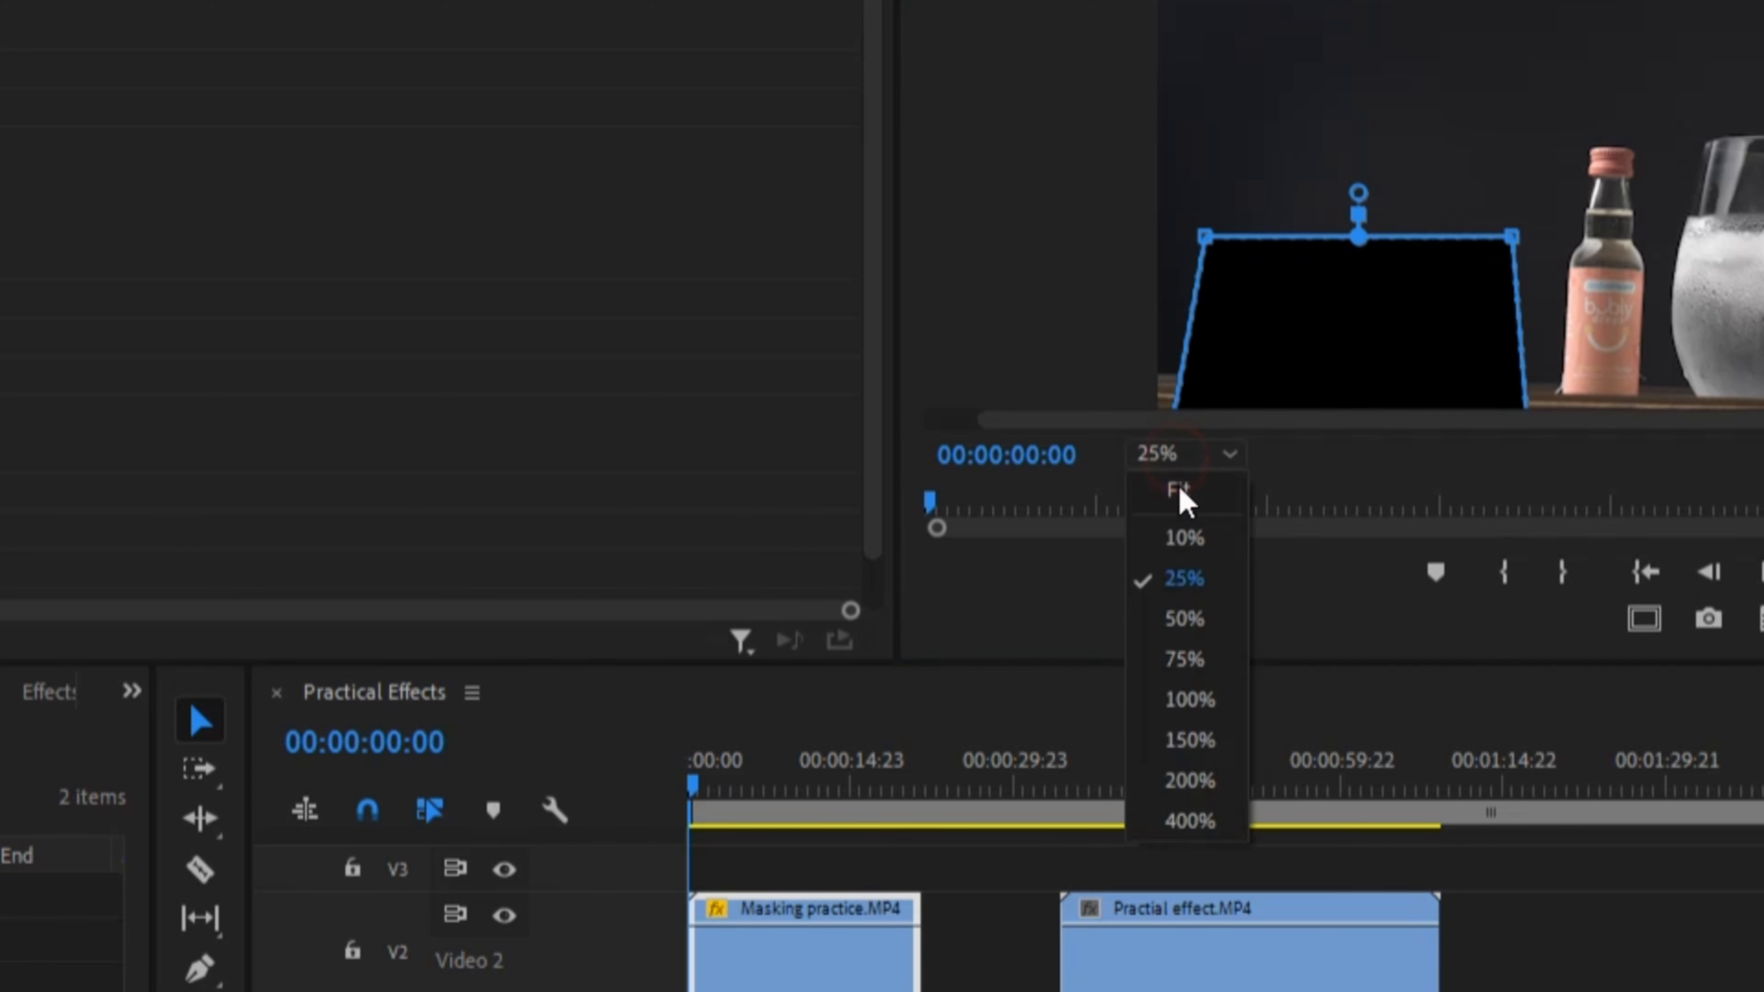
left_click(1200, 560)
Widen the mask by its corners beyond the picture's left edge and place the V1 Masking practice clip beneath the masked clip.
left_click_drag(1447, 173, 1415, 160)
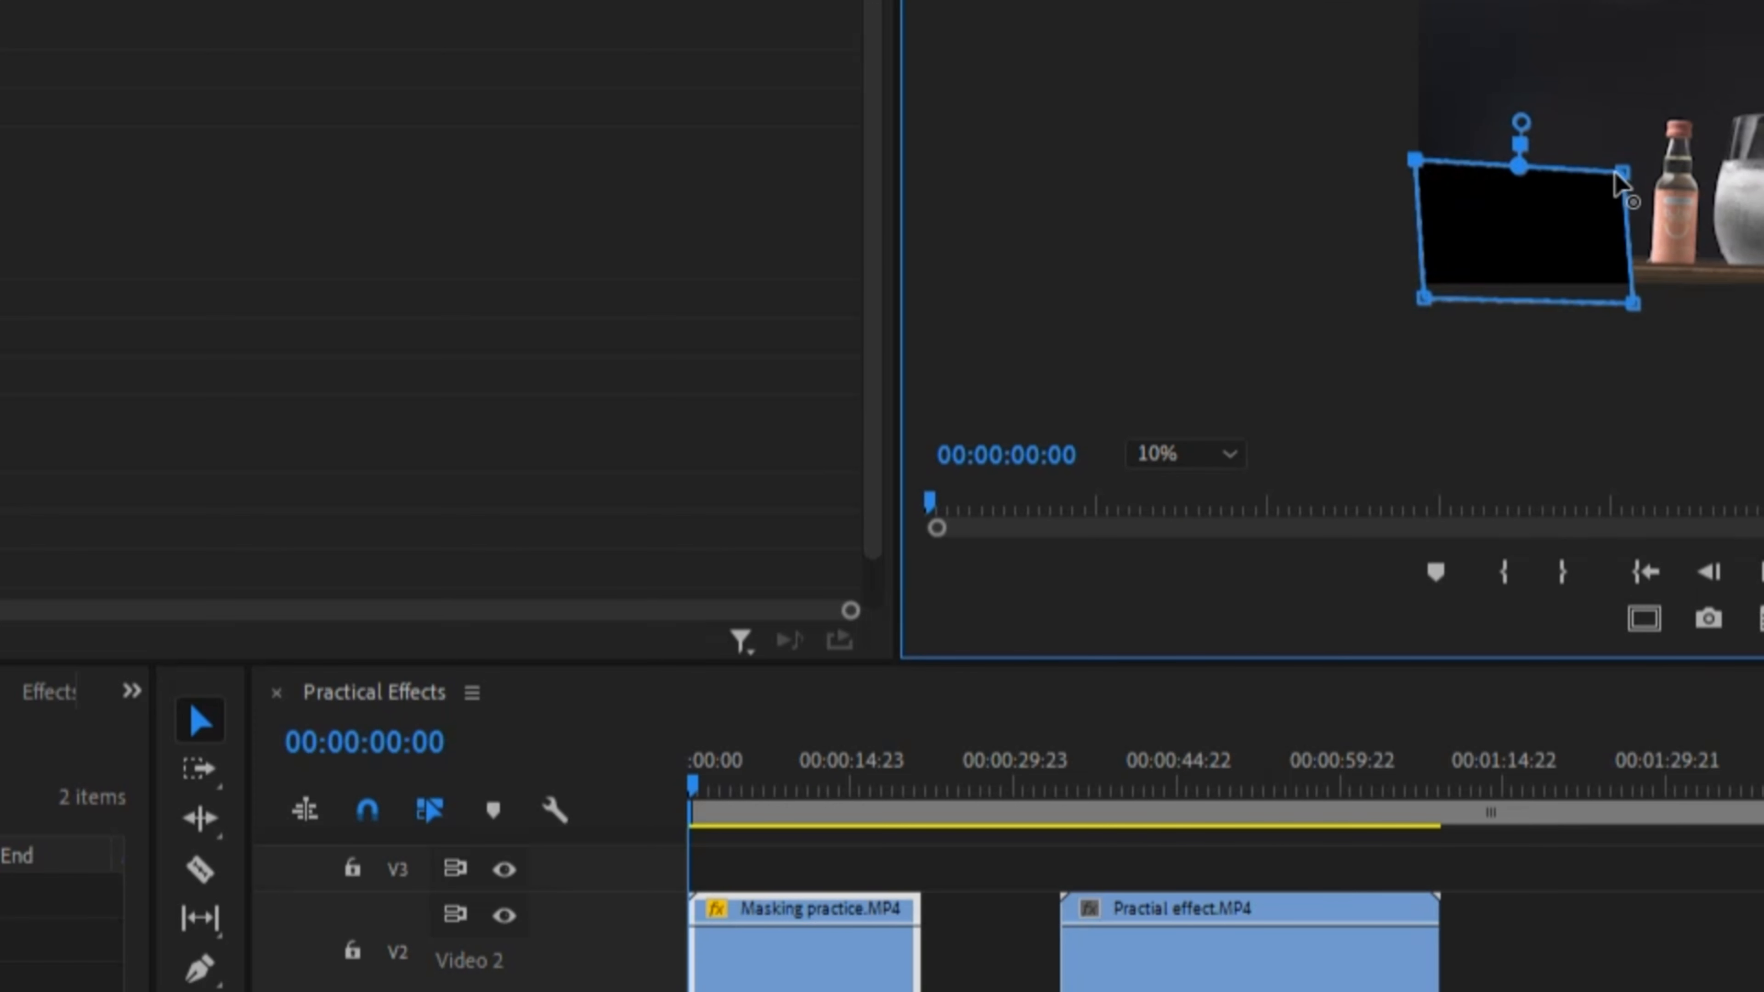
left_click_drag(1623, 172, 1634, 154)
left_click_drag(1634, 307, 1639, 312)
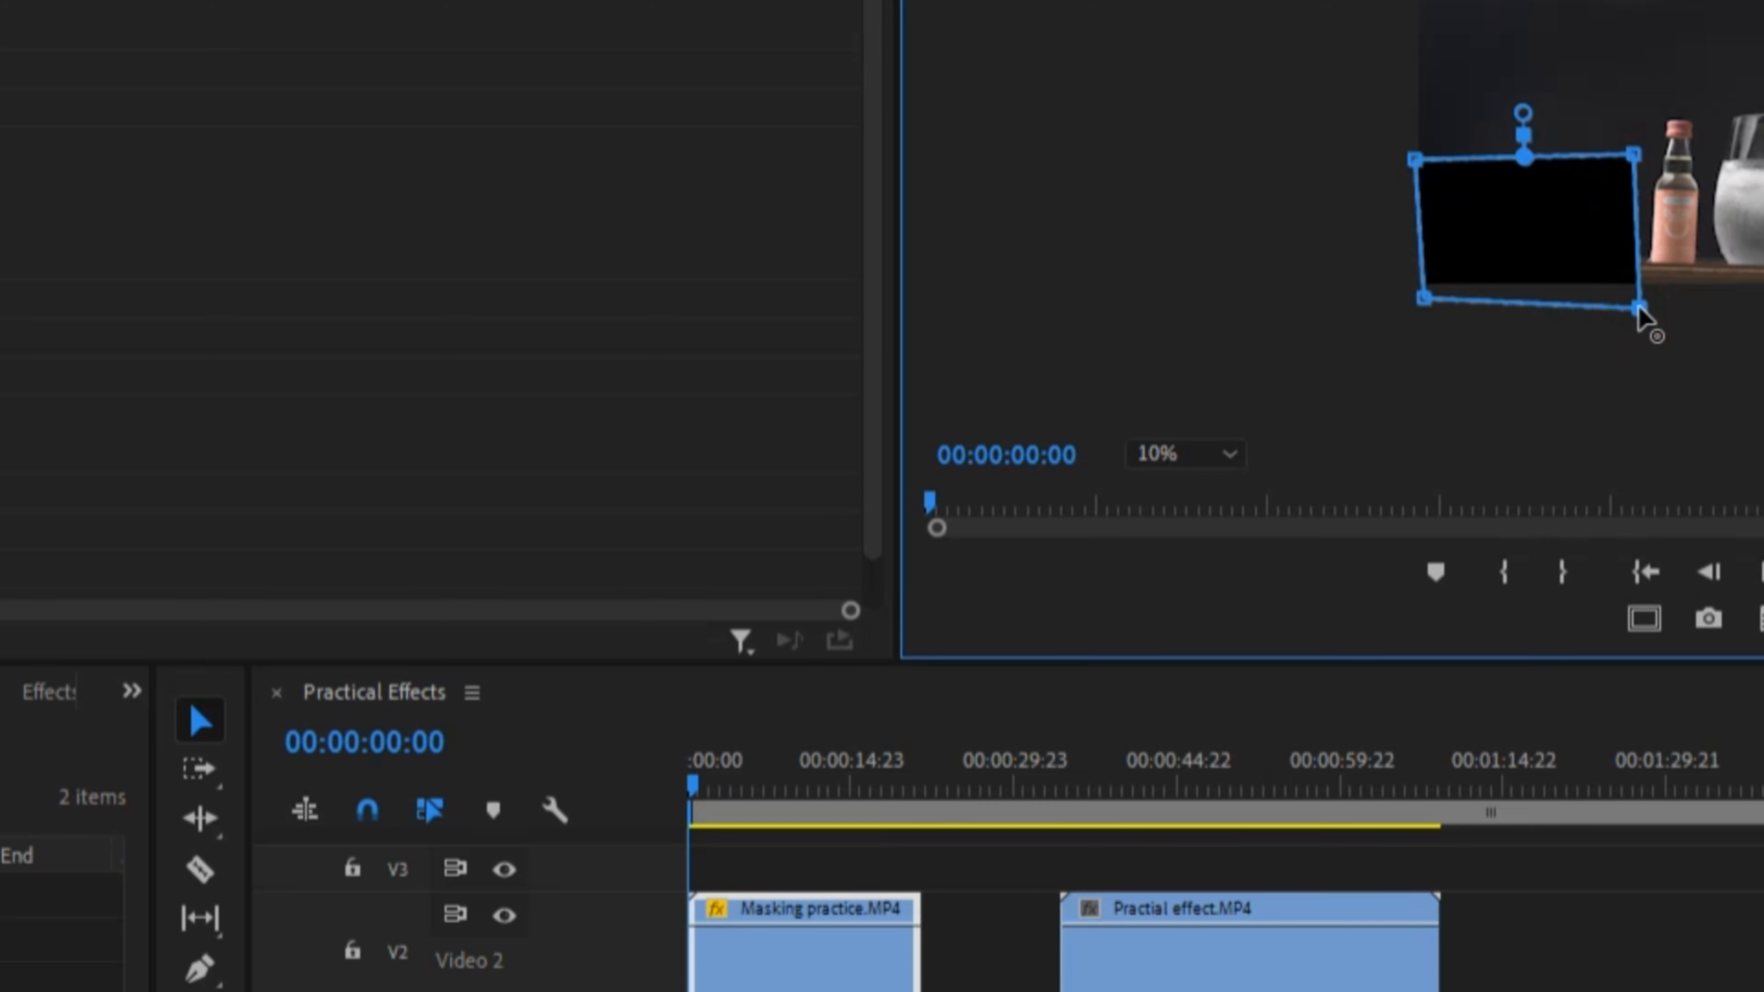
left_click_drag(1429, 306, 1411, 307)
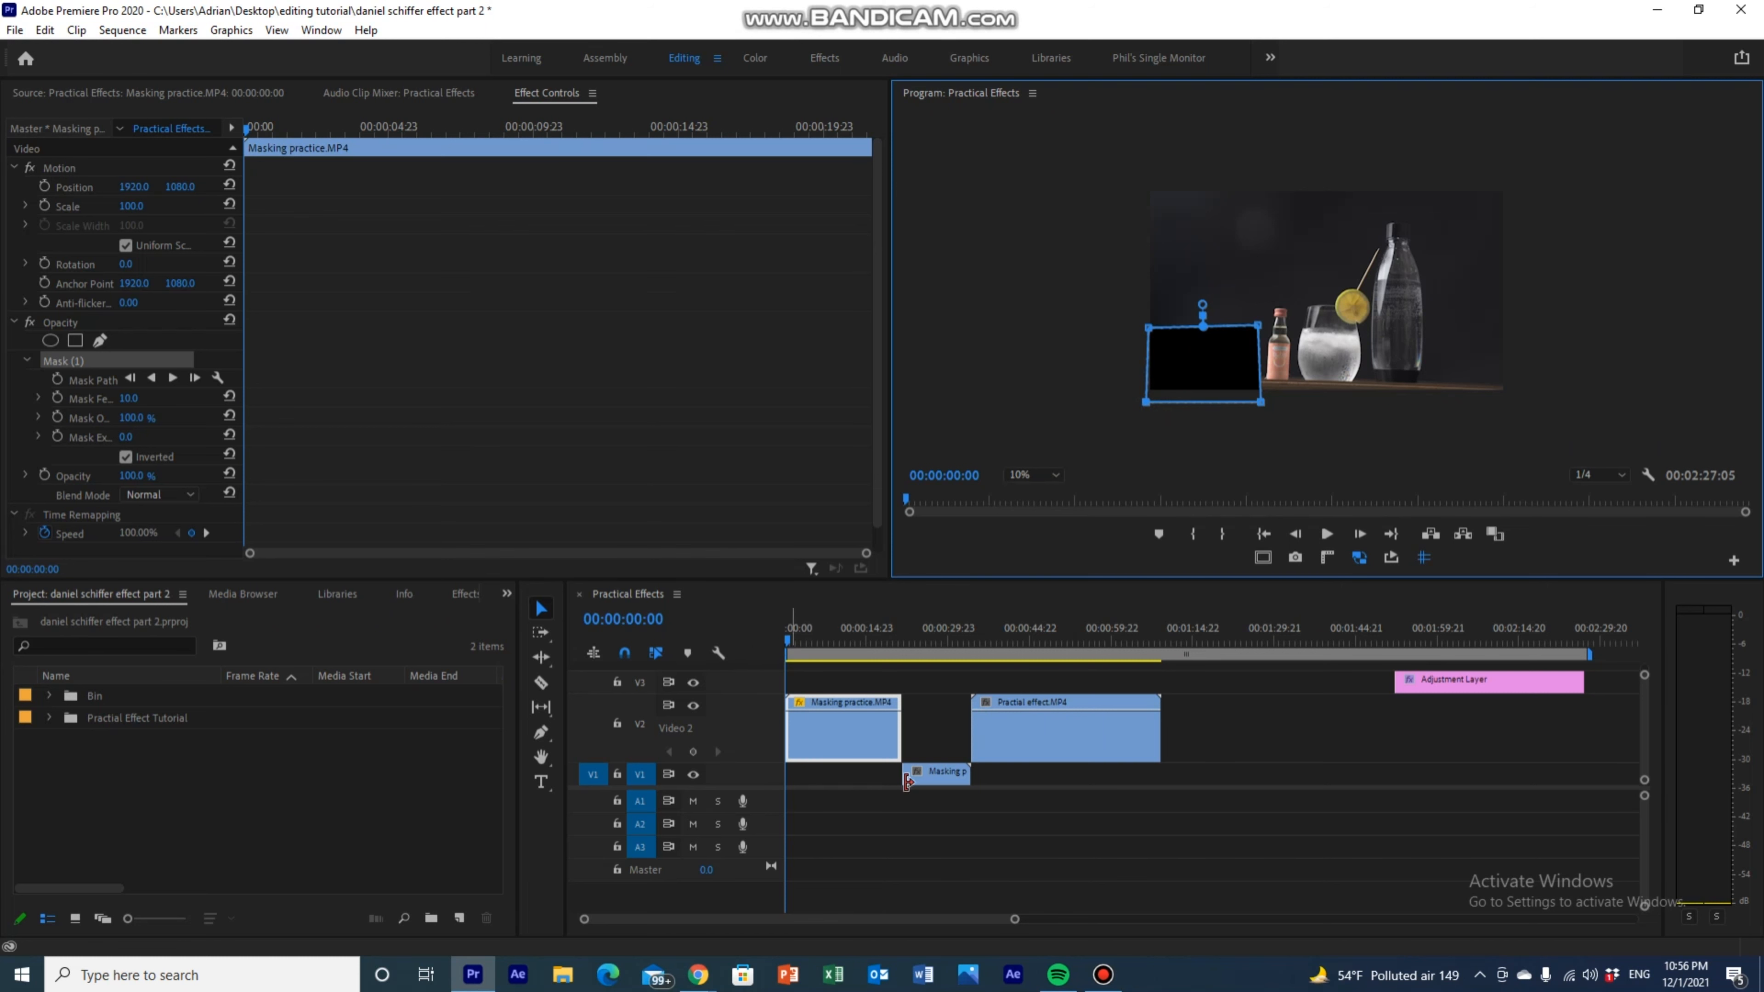
left_click_drag(916, 774, 798, 774)
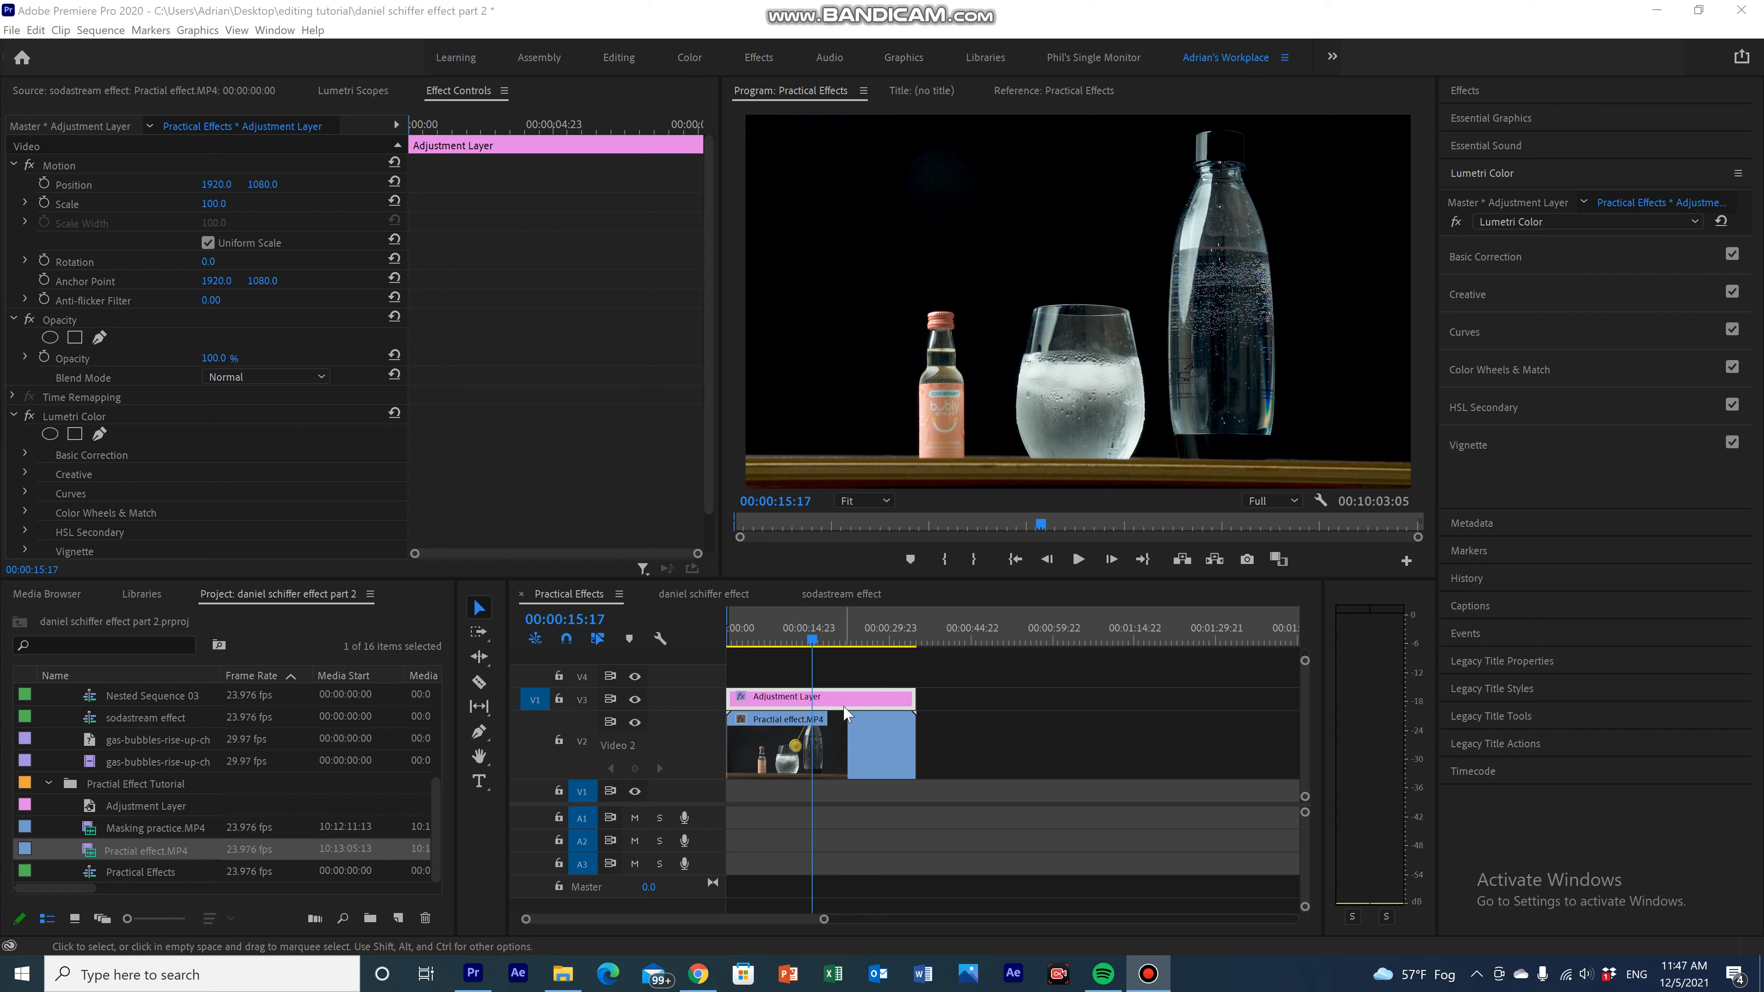
Show the adjustment layer's Basic Correction settings in Lumetri Color and move the layer along V3, clear of the Practial effect clip.
left_click(1478, 177)
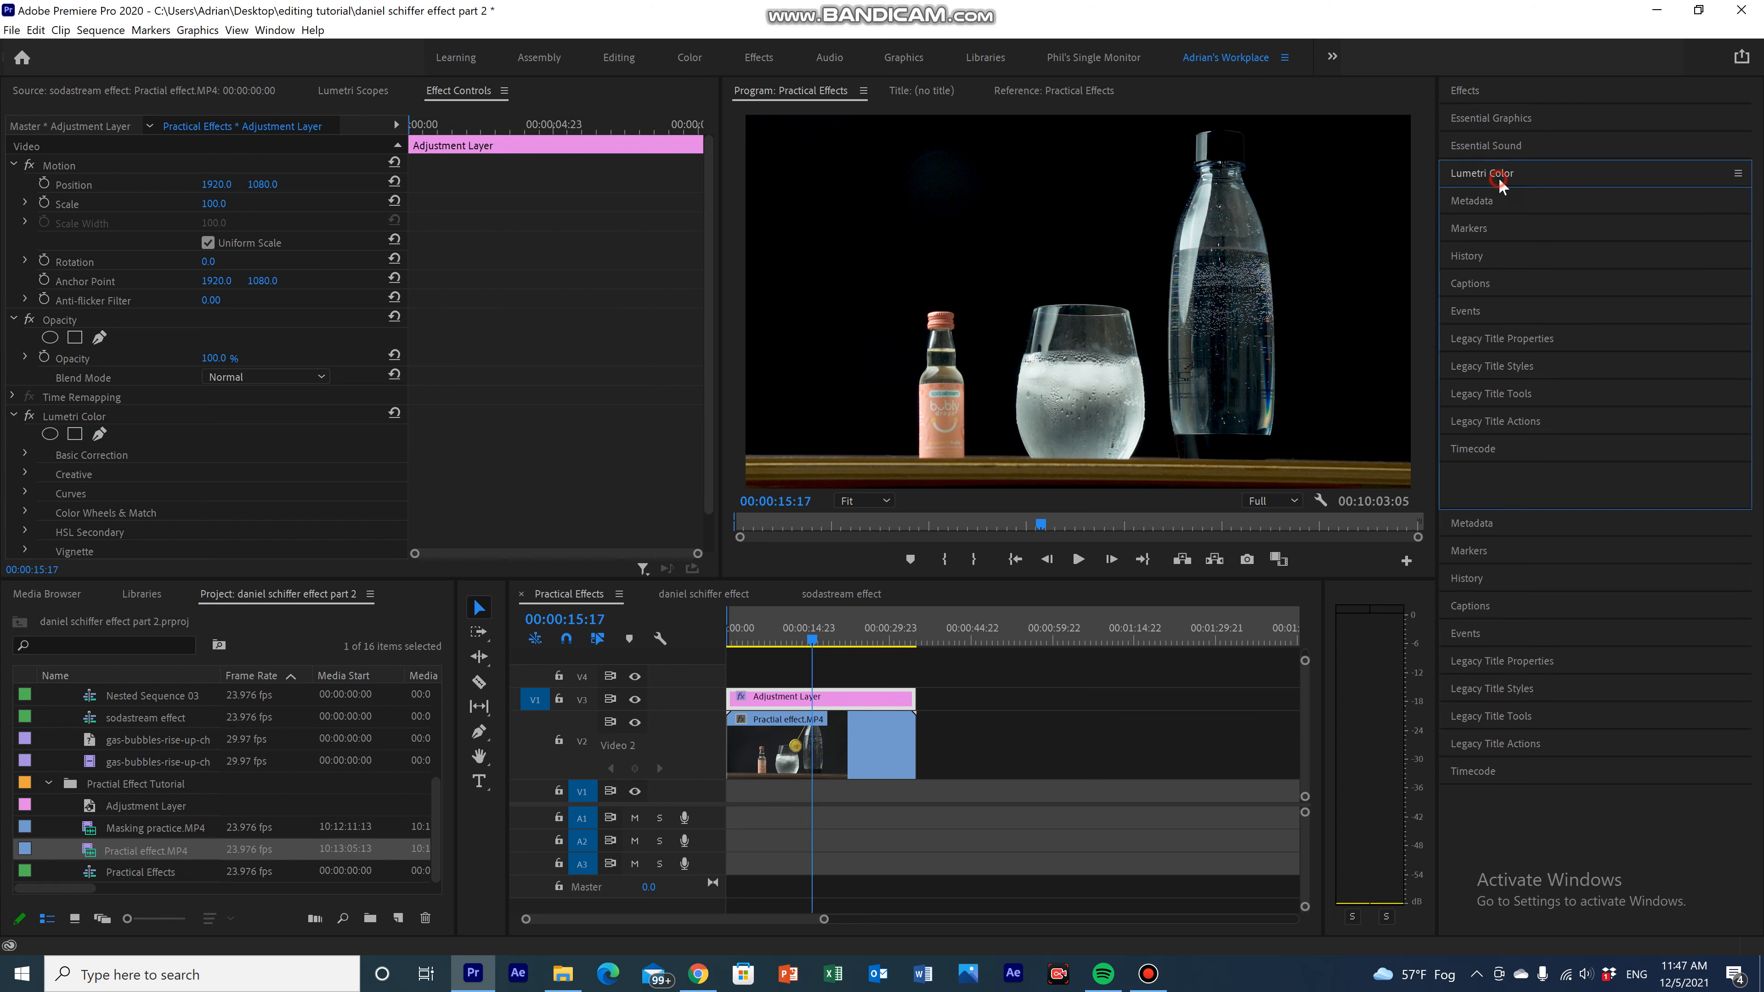
left_click(1483, 175)
double_click(873, 702)
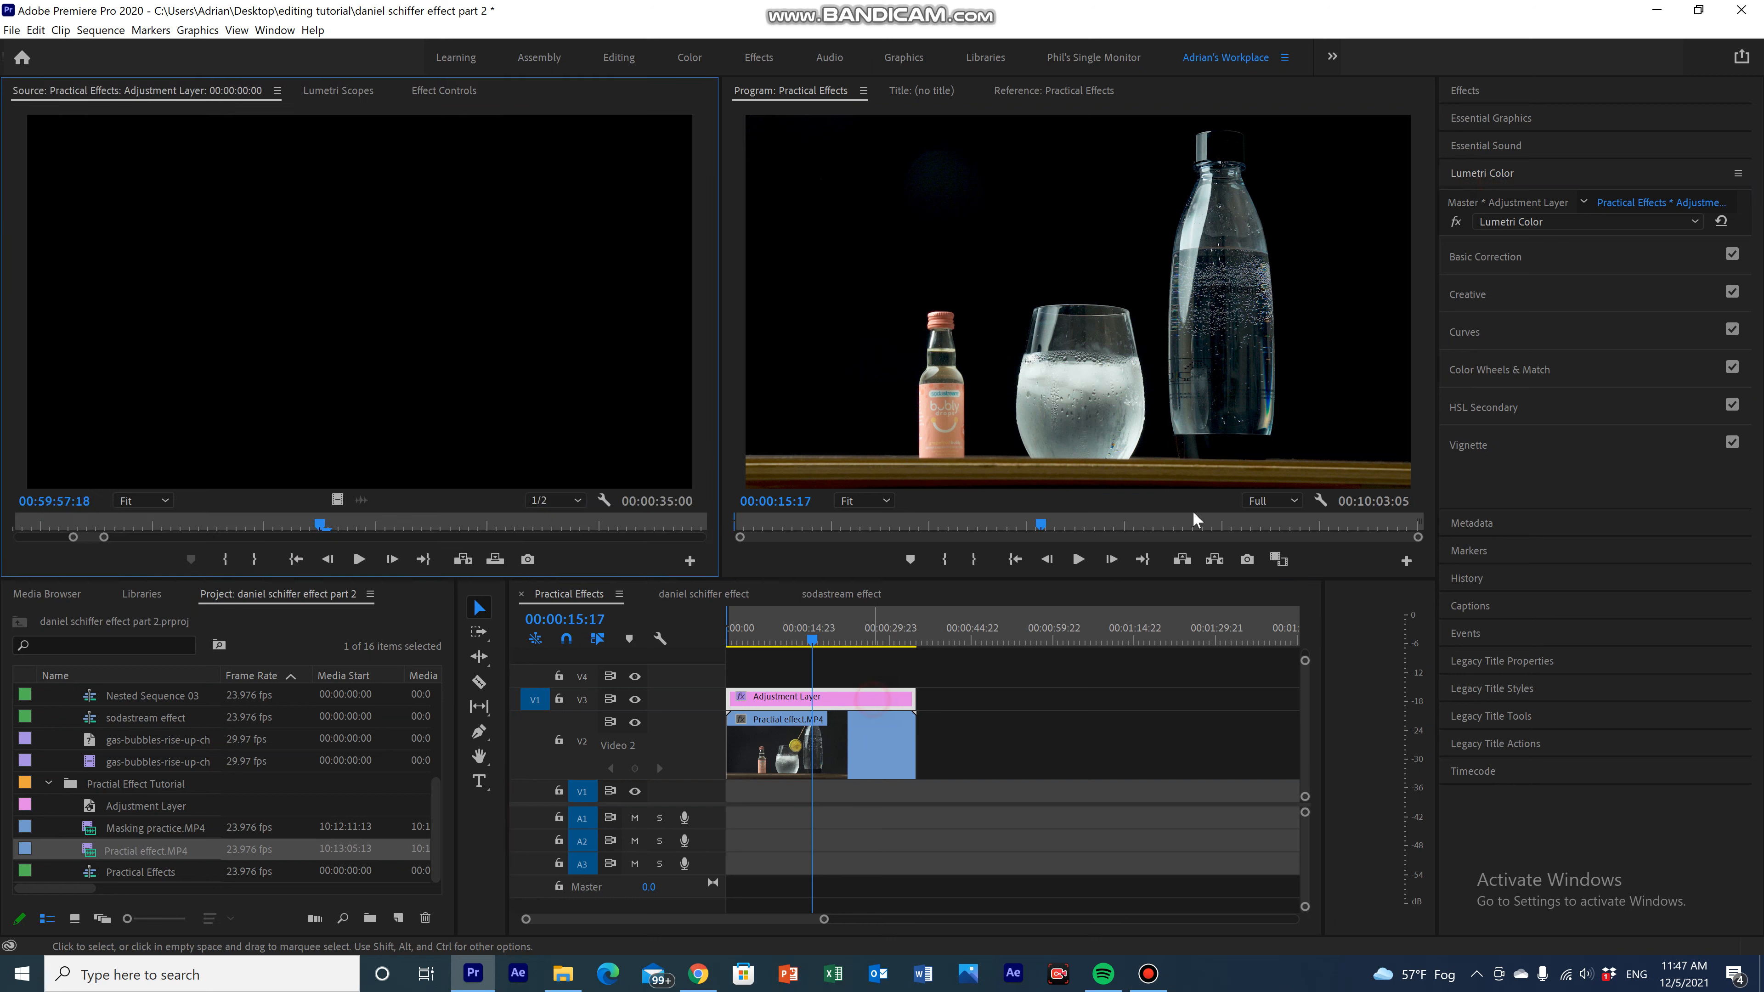
left_click(1528, 256)
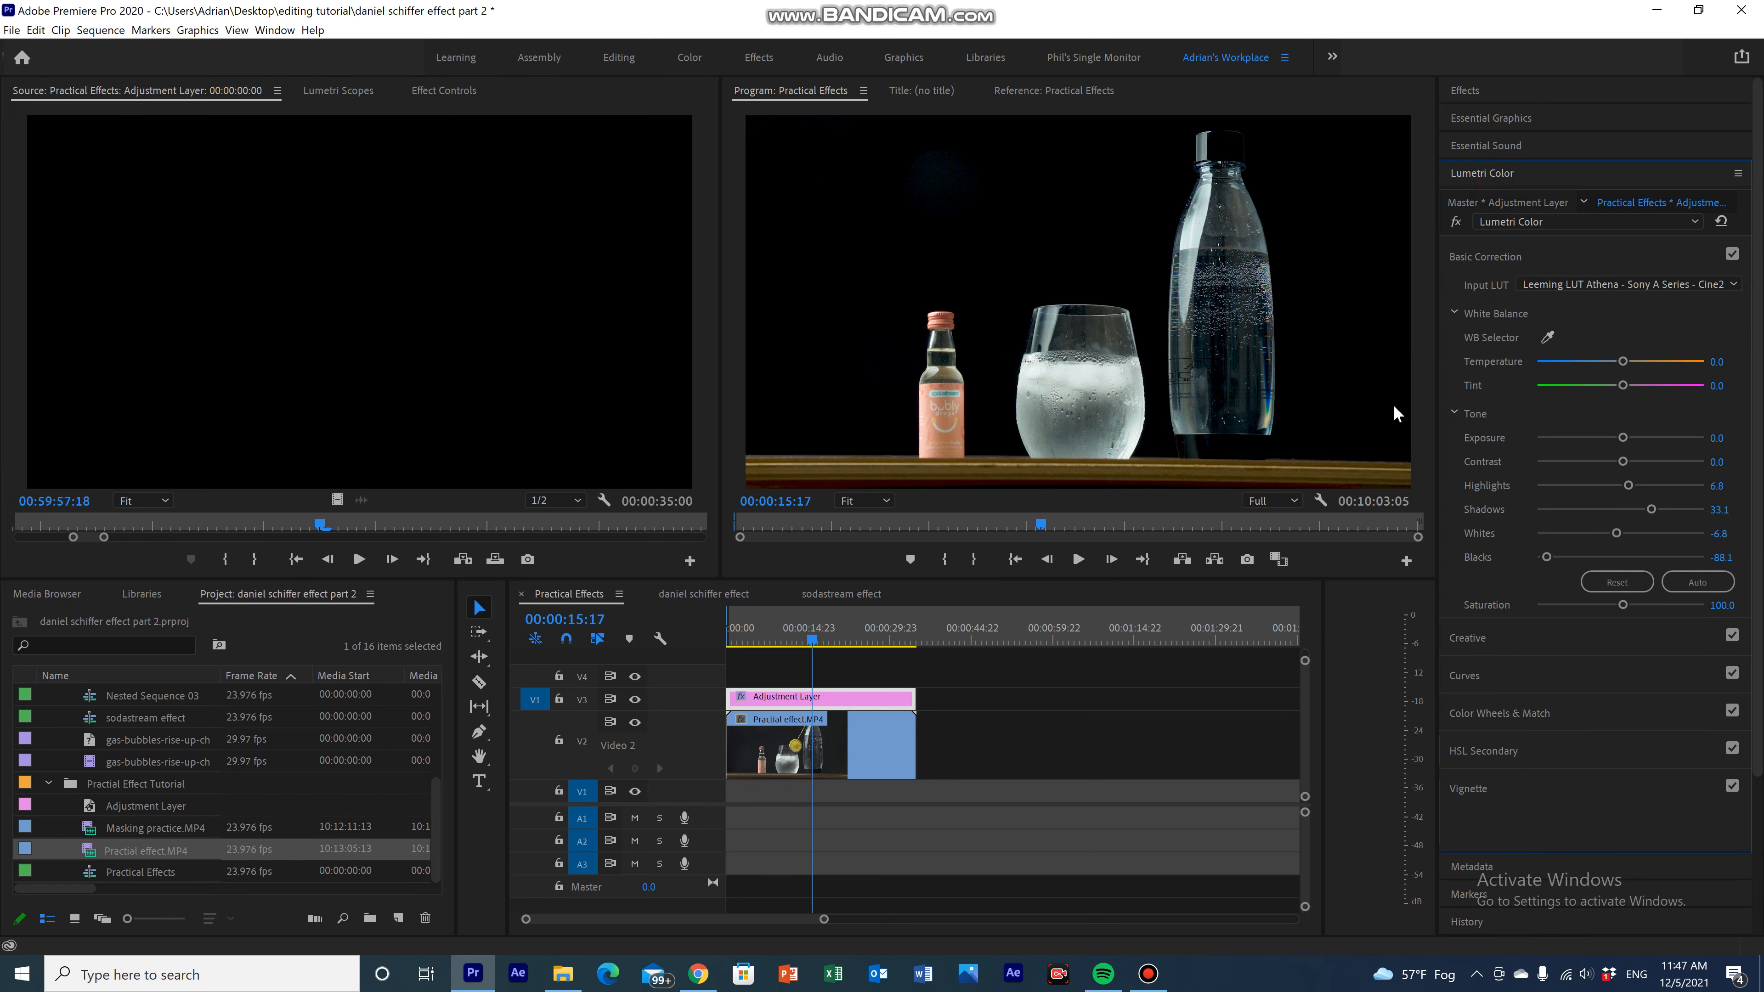
left_click(830, 696)
left_click_drag(877, 700, 1249, 701)
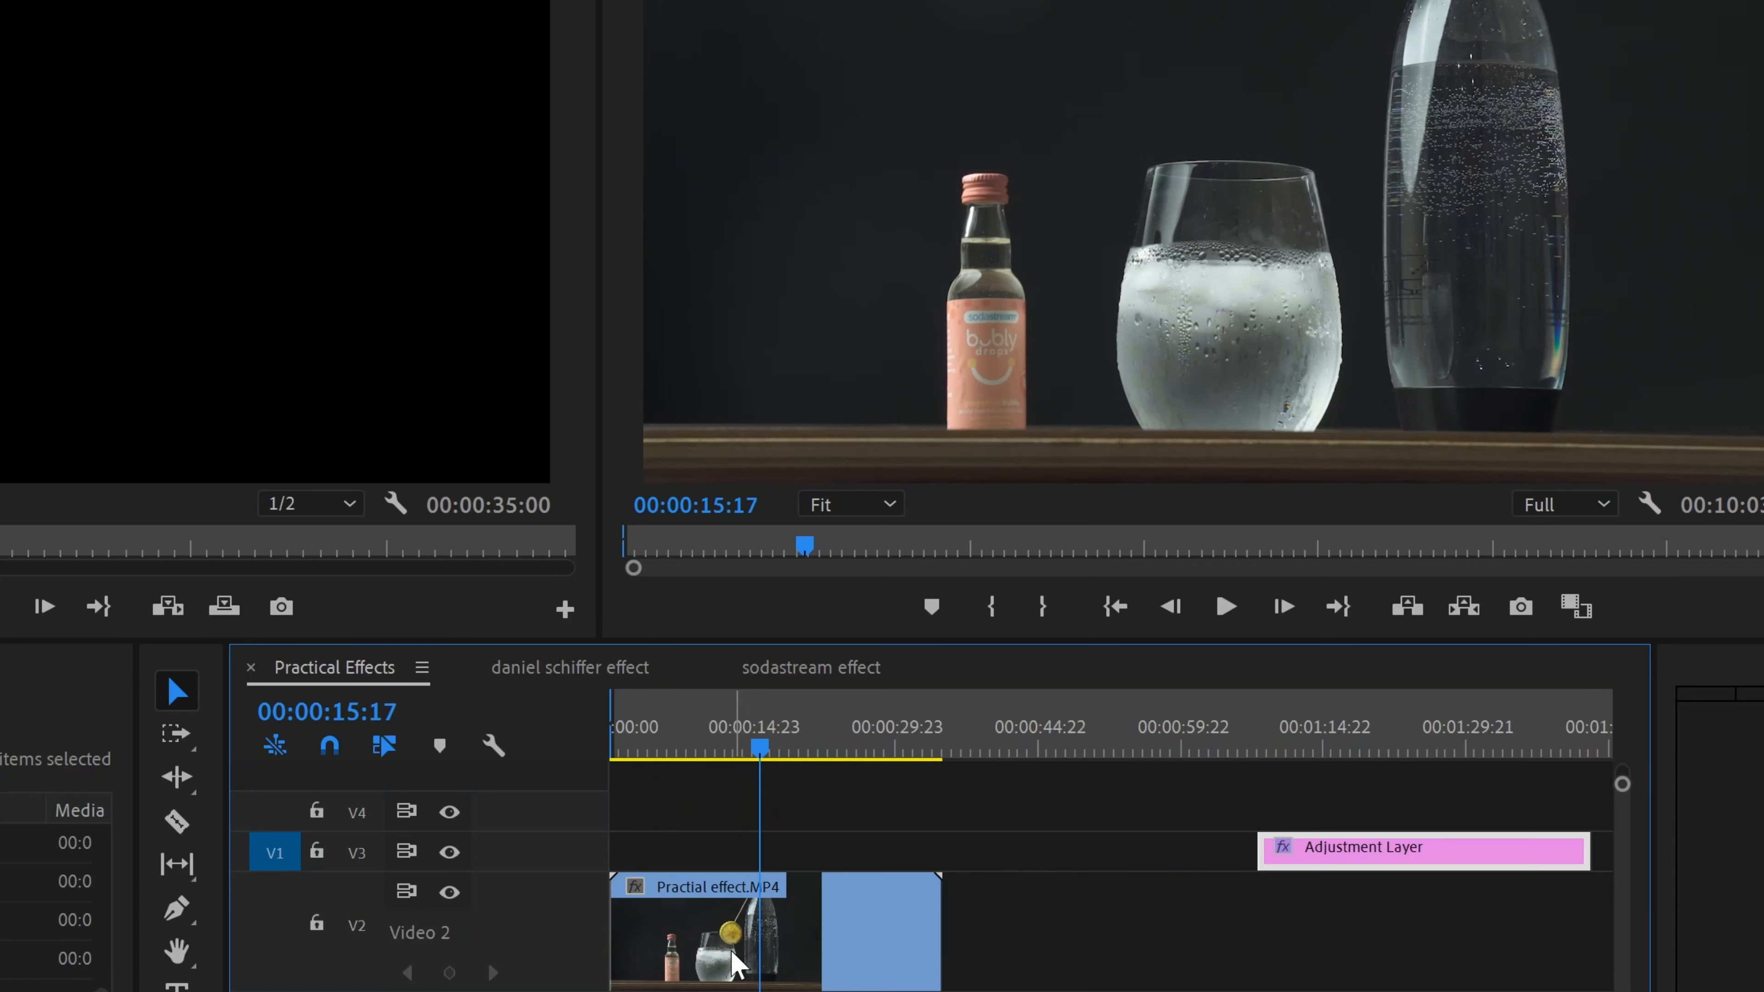
Reverse the playback speed of the Practial effect.MP4 clip on V2.
left_click(799, 763)
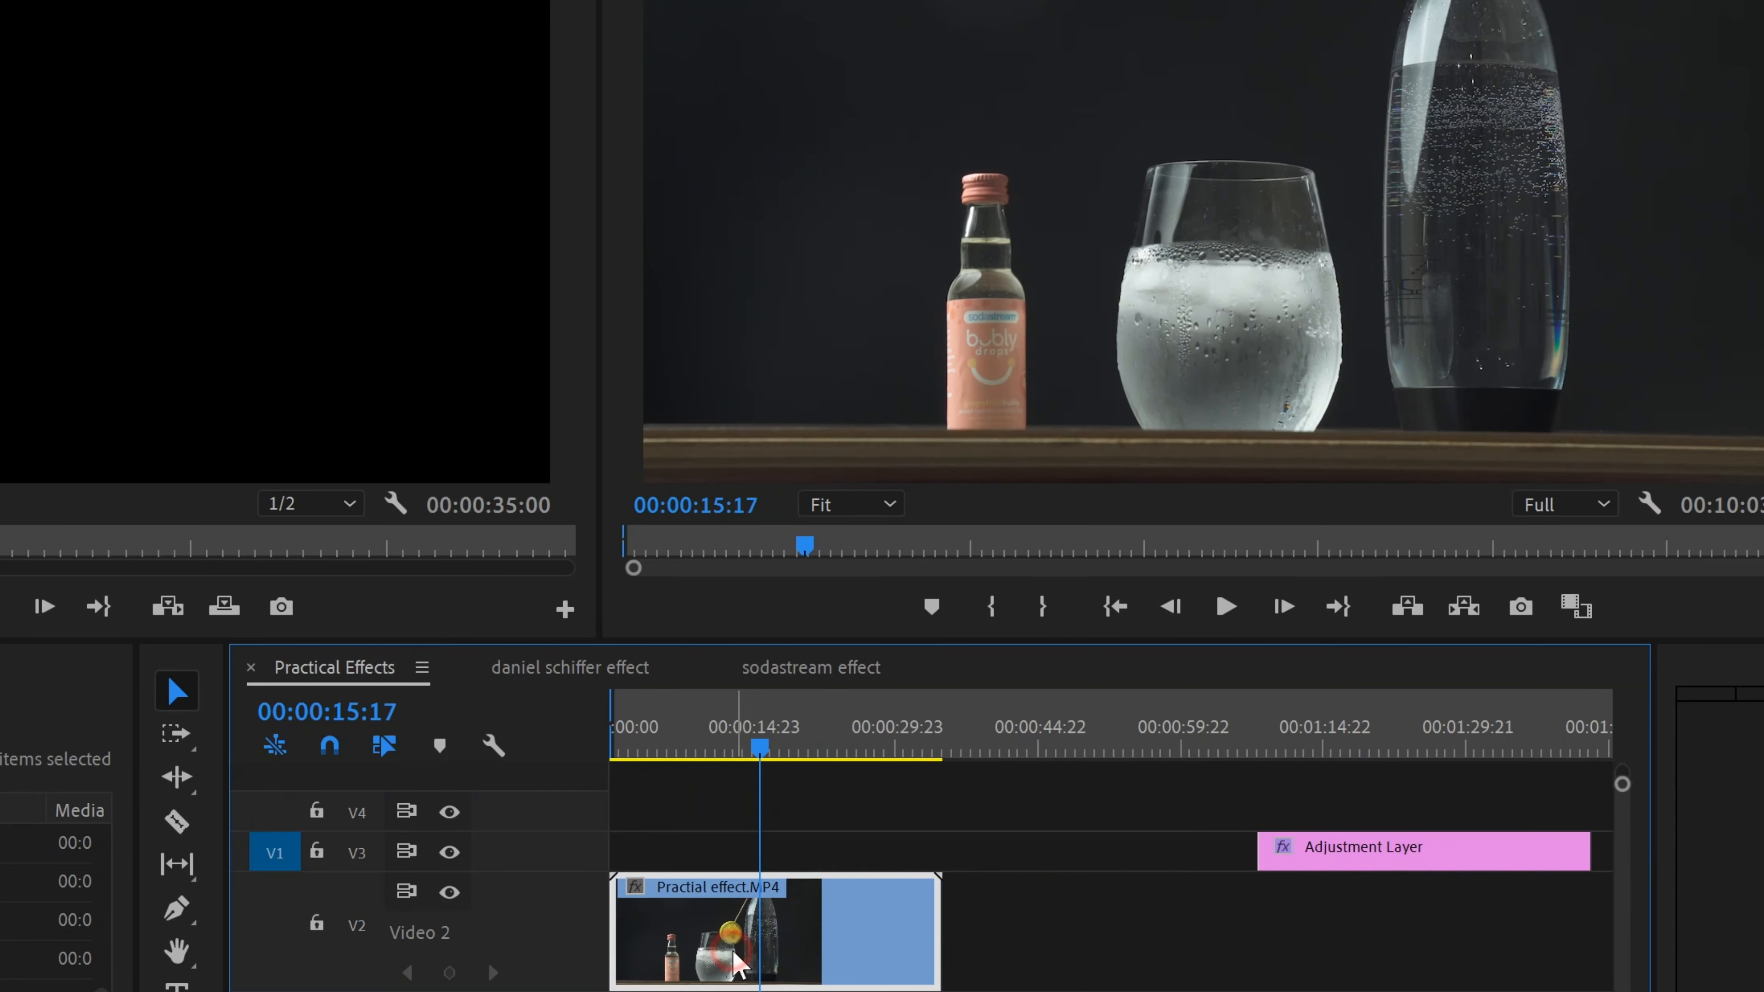
right_click(736, 962)
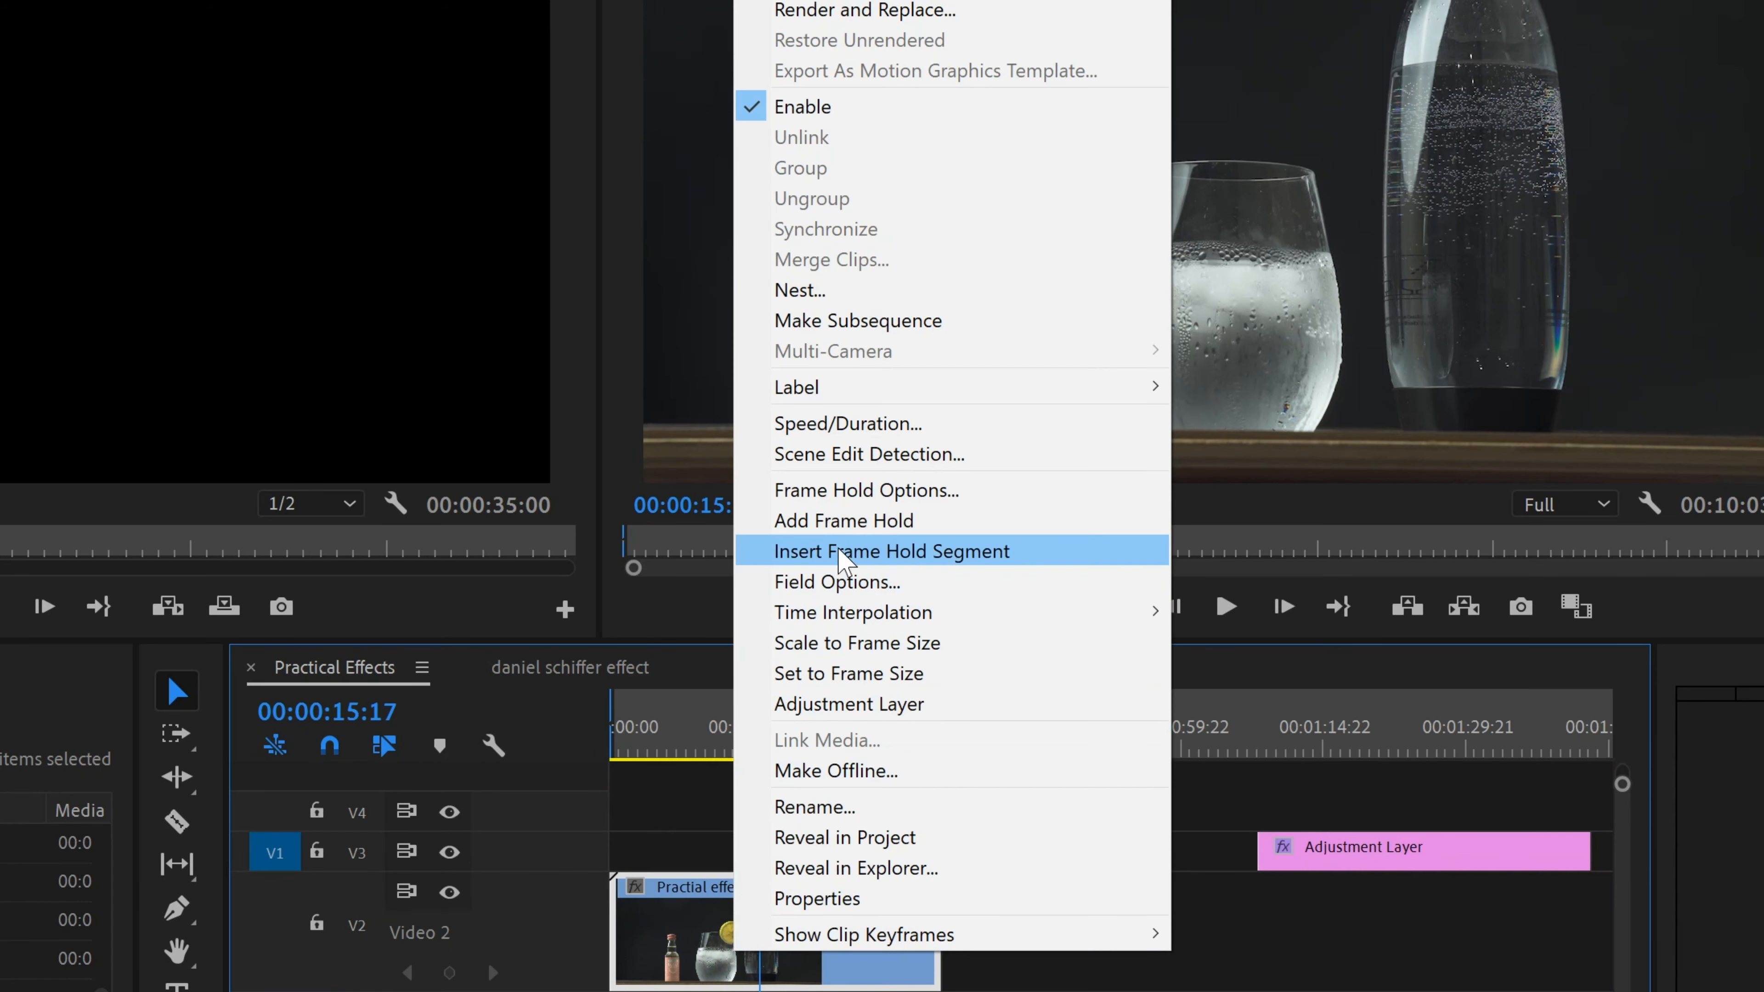
left_click(861, 426)
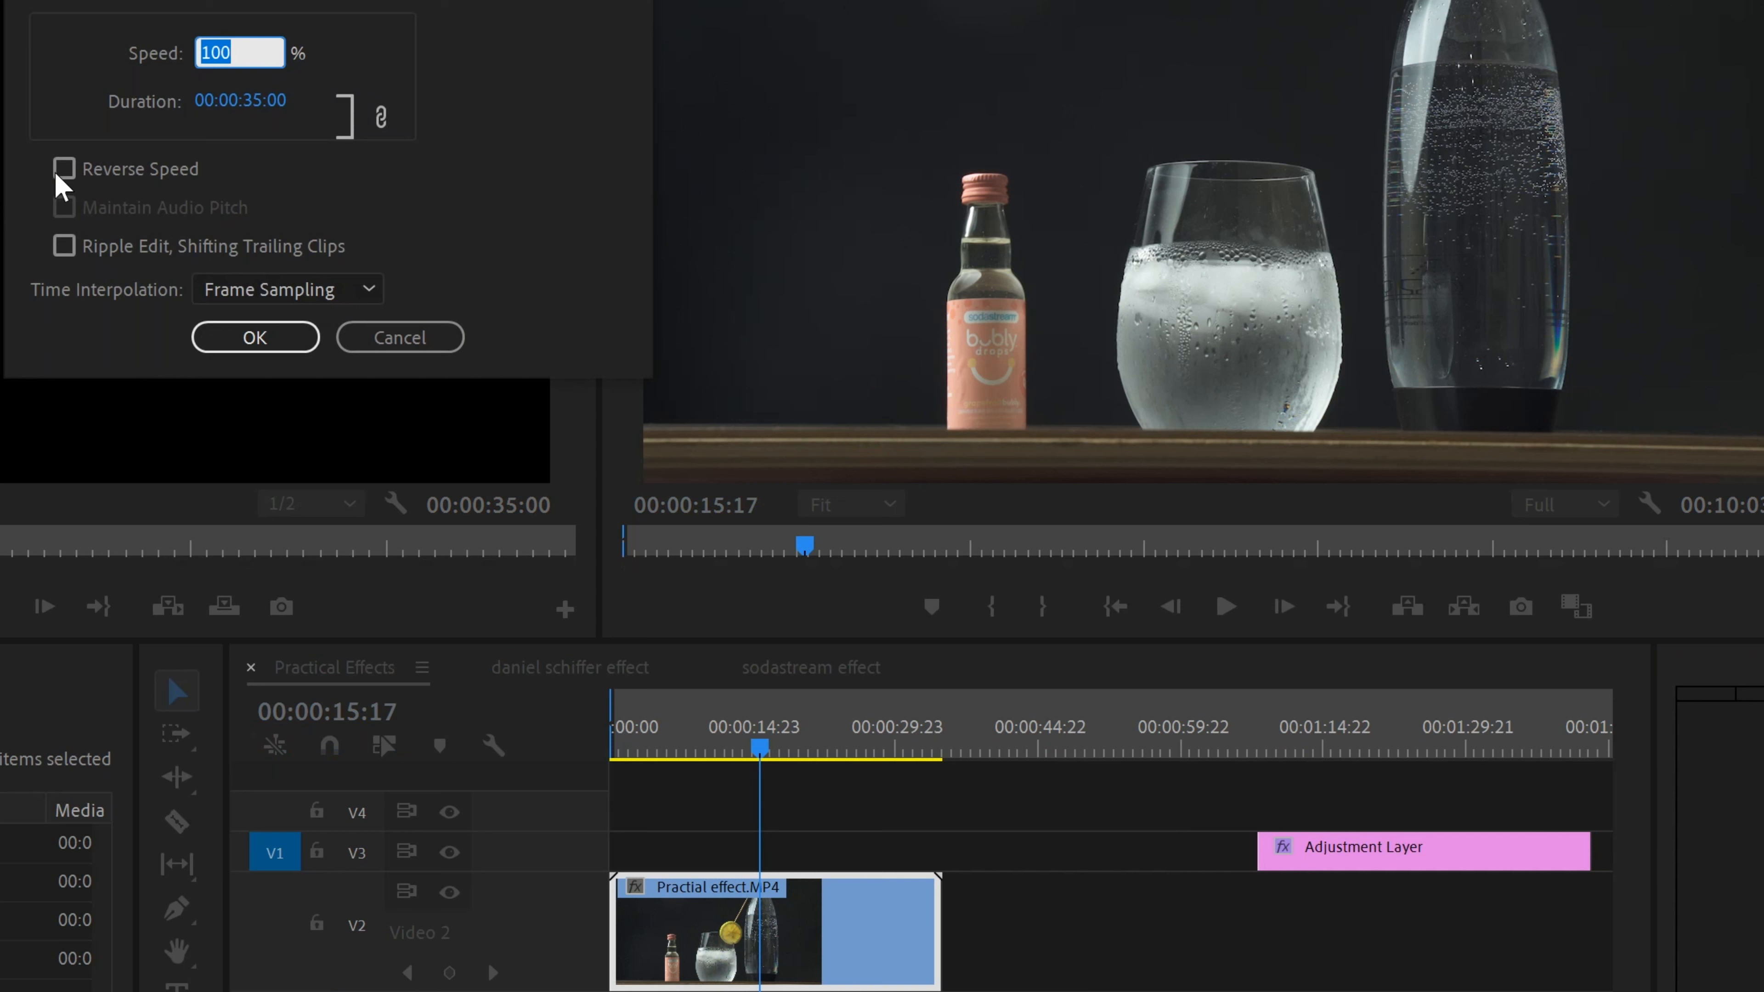
left_click(61, 174)
left_click(262, 342)
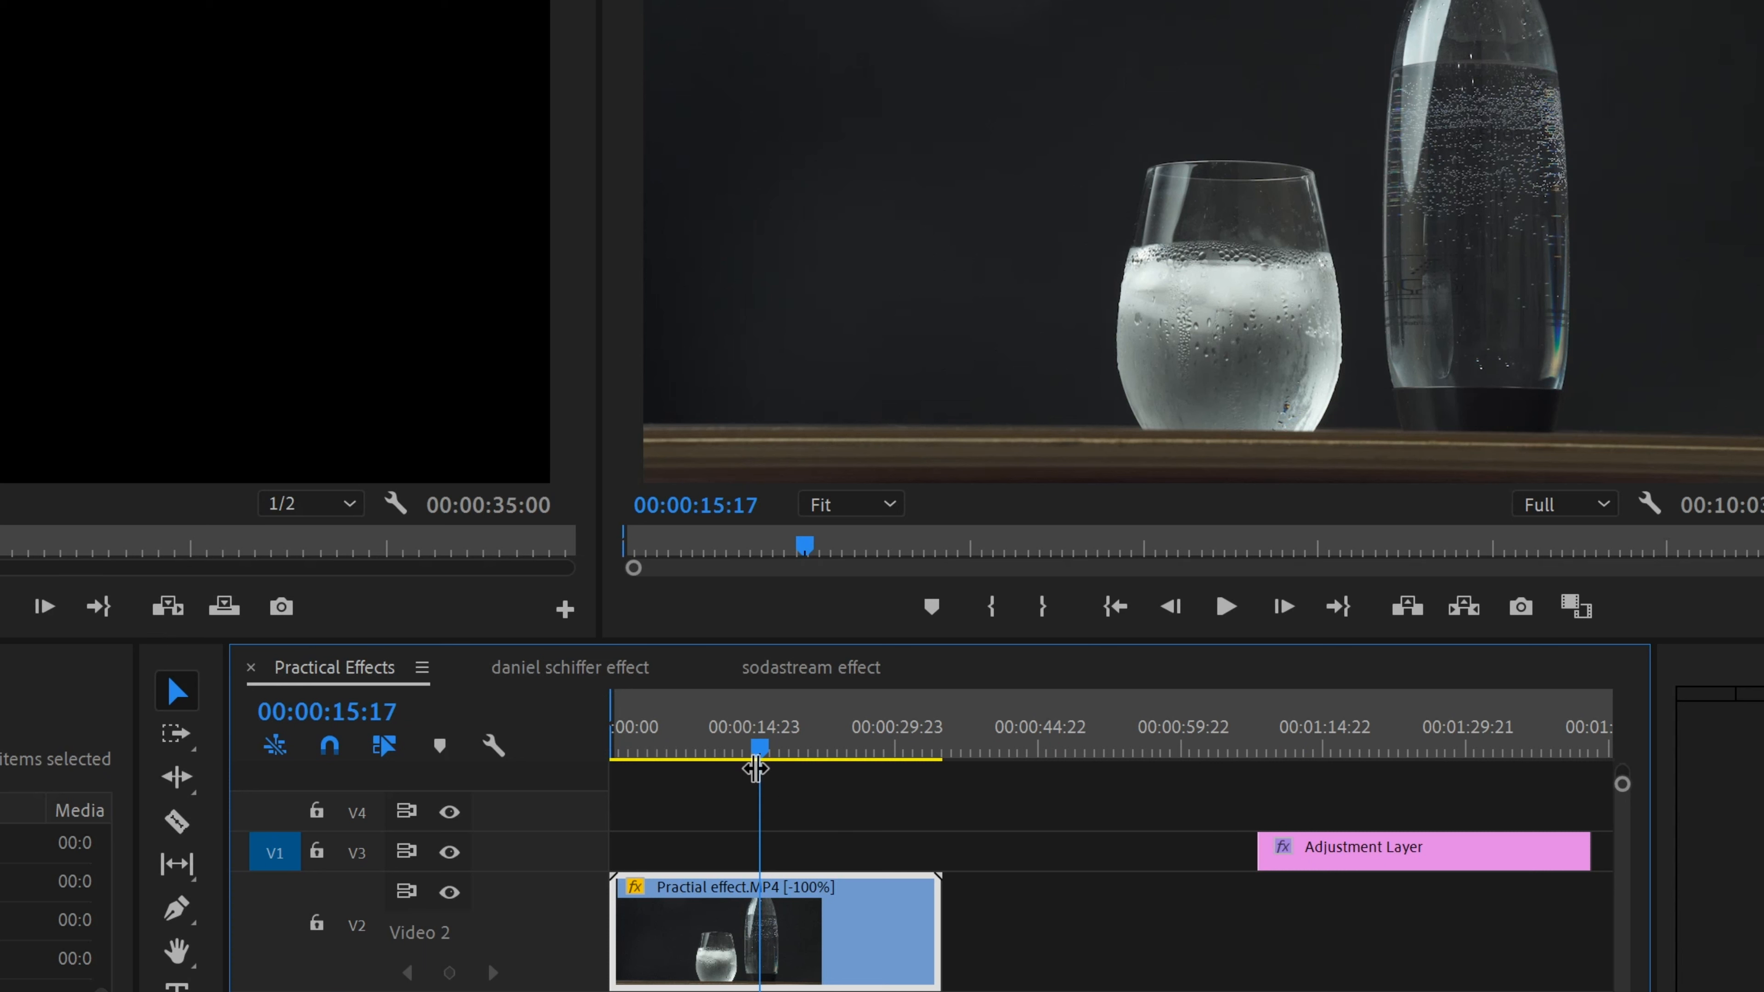
Split the reversed Practial effect clip at 00:00:18:05, where the small bottle stands upright.
left_click(760, 753)
left_click_drag(760, 753, 783, 753)
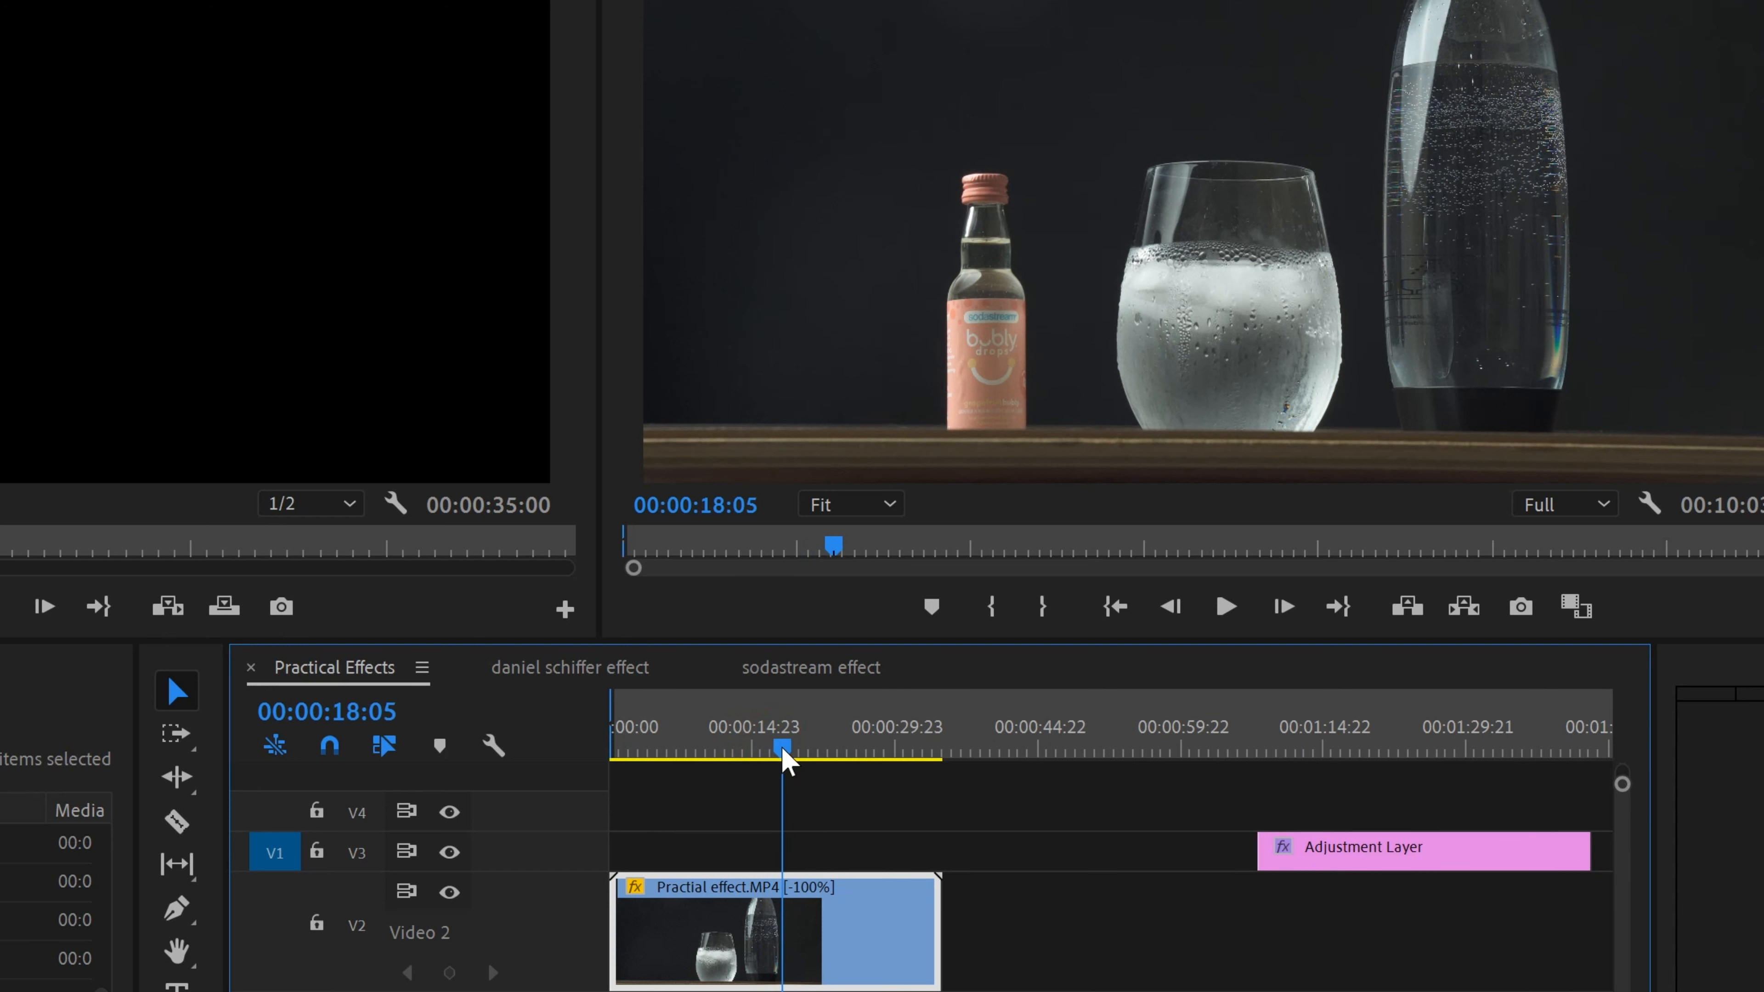
left_click(816, 962)
key("ctrl+k")
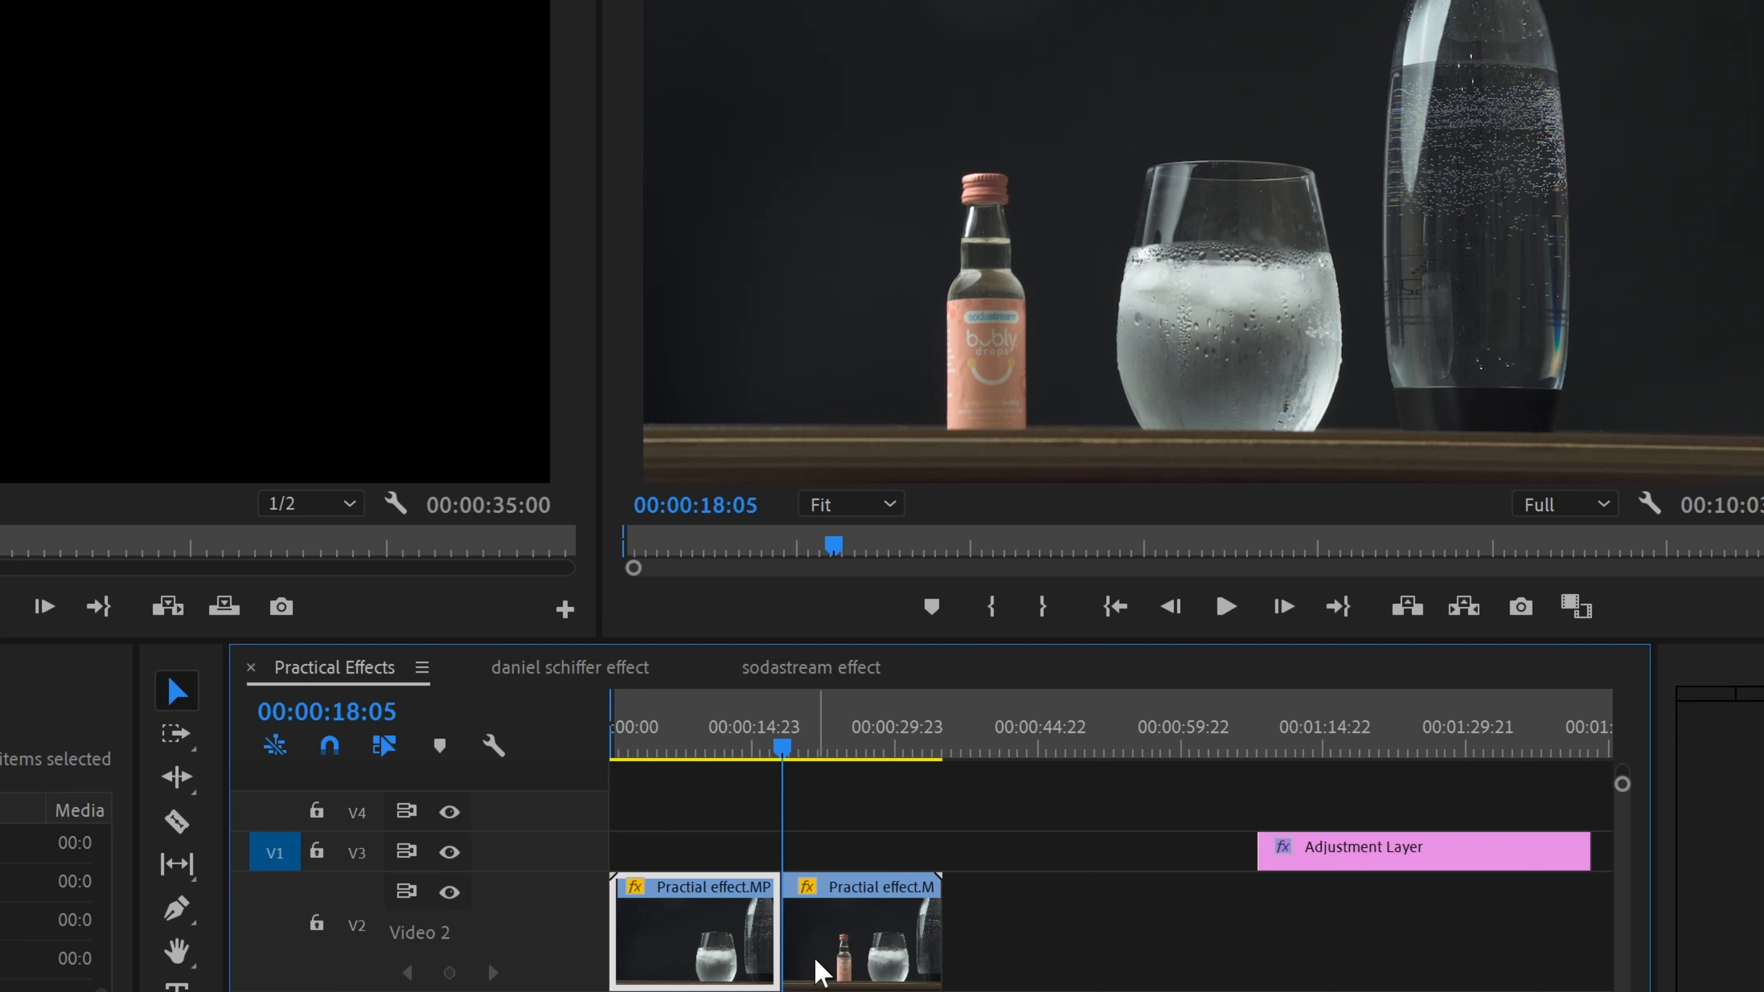
Cut the reversed clip near its start and at 00:00:17:05, just before the bottle enters the picture.
left_click_drag(781, 752, 779, 752)
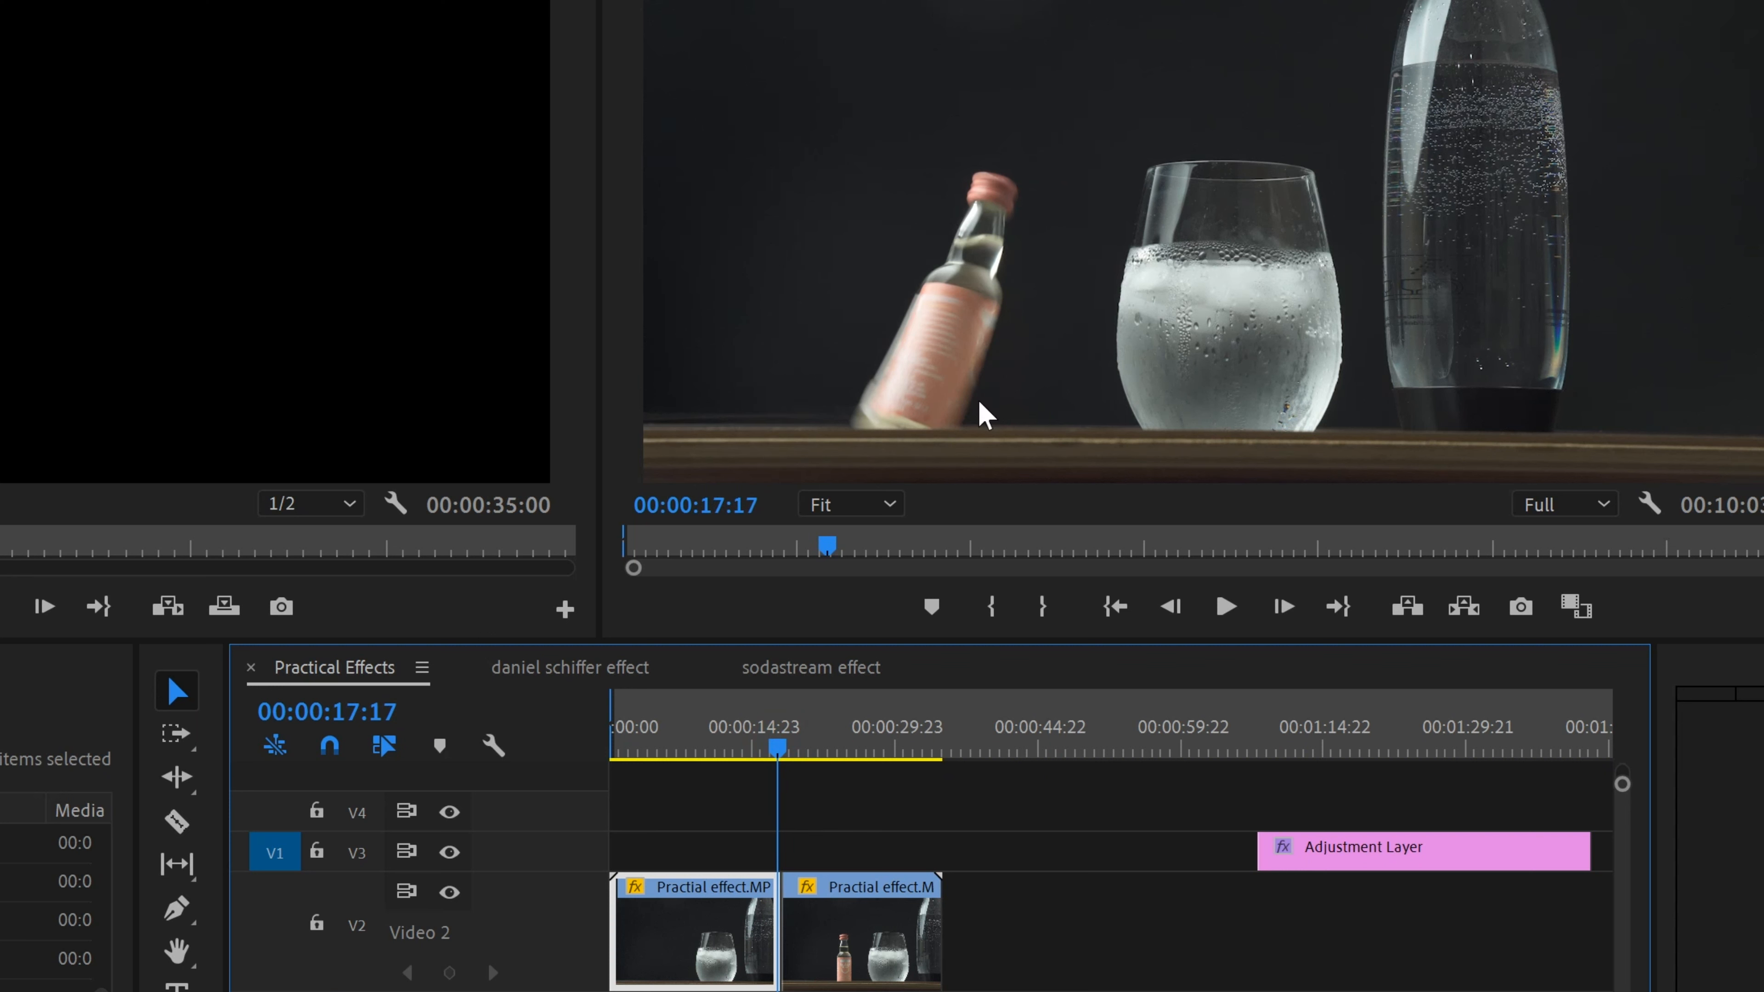
left_click(777, 749)
mouse_move(778, 757)
left_mouse_down()
mouse_move(665, 768)
mouse_move(692, 748)
mouse_move(776, 766)
left_mouse_up()
key("ctrl+k")
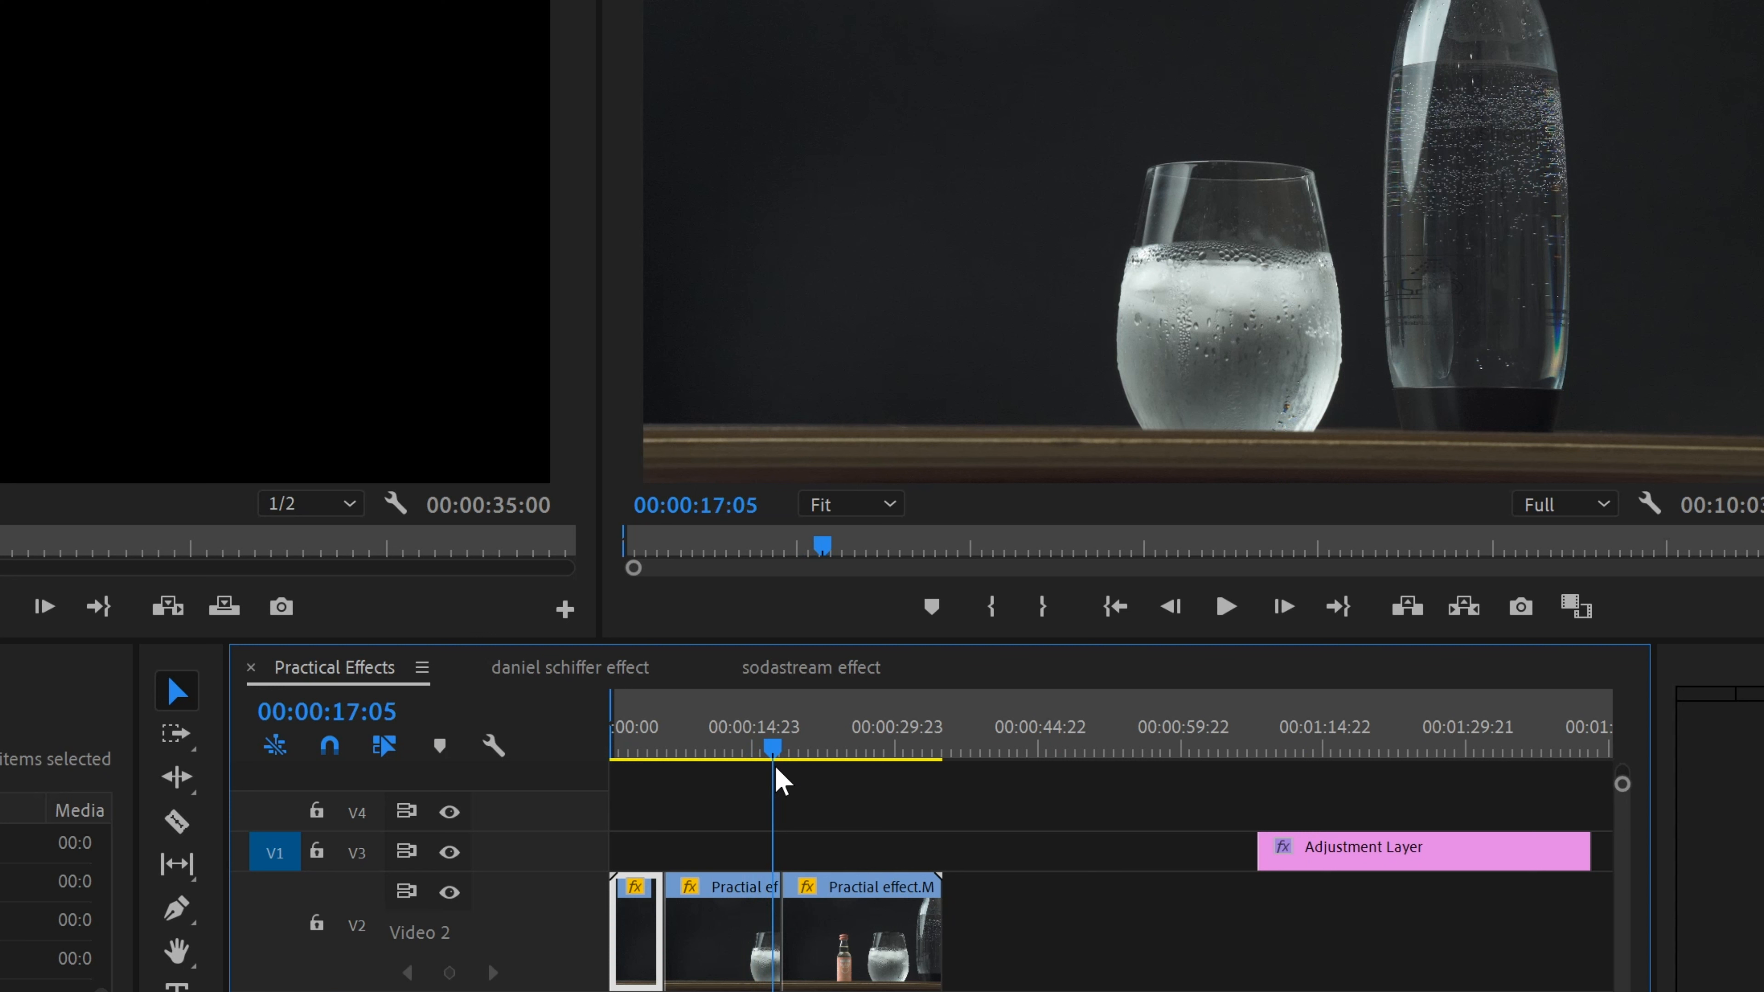
key("equal")
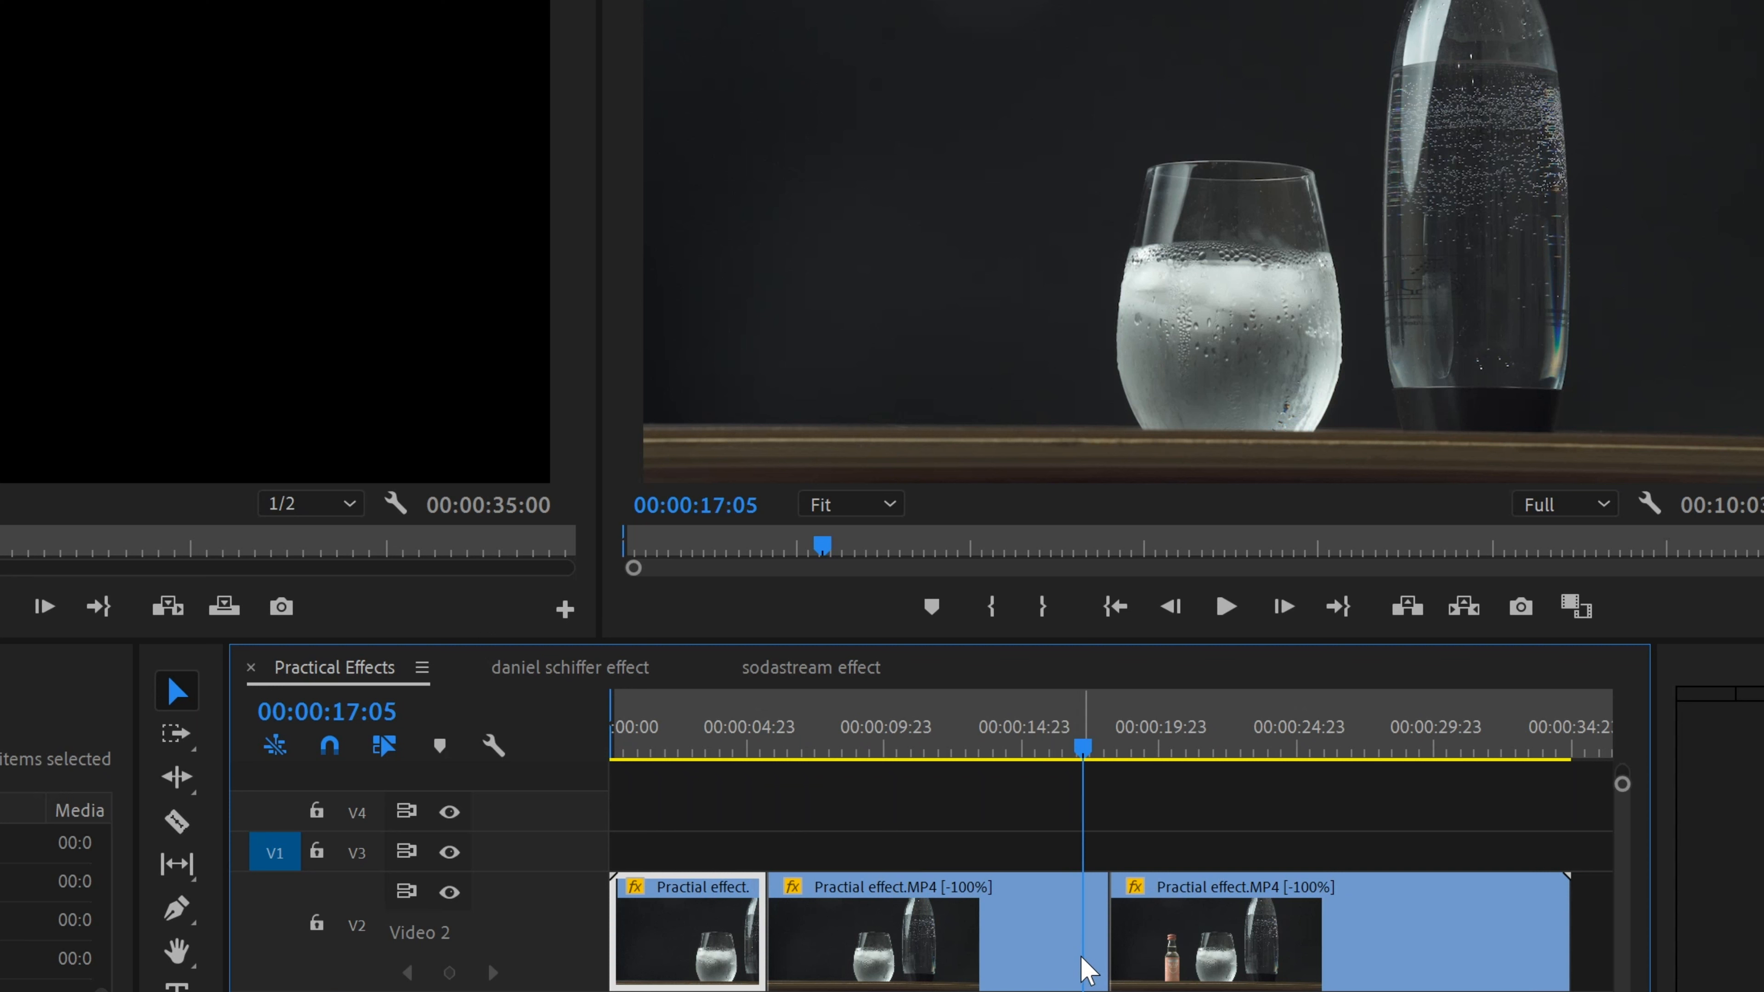
left_click(1087, 968)
key("ctrl+k")
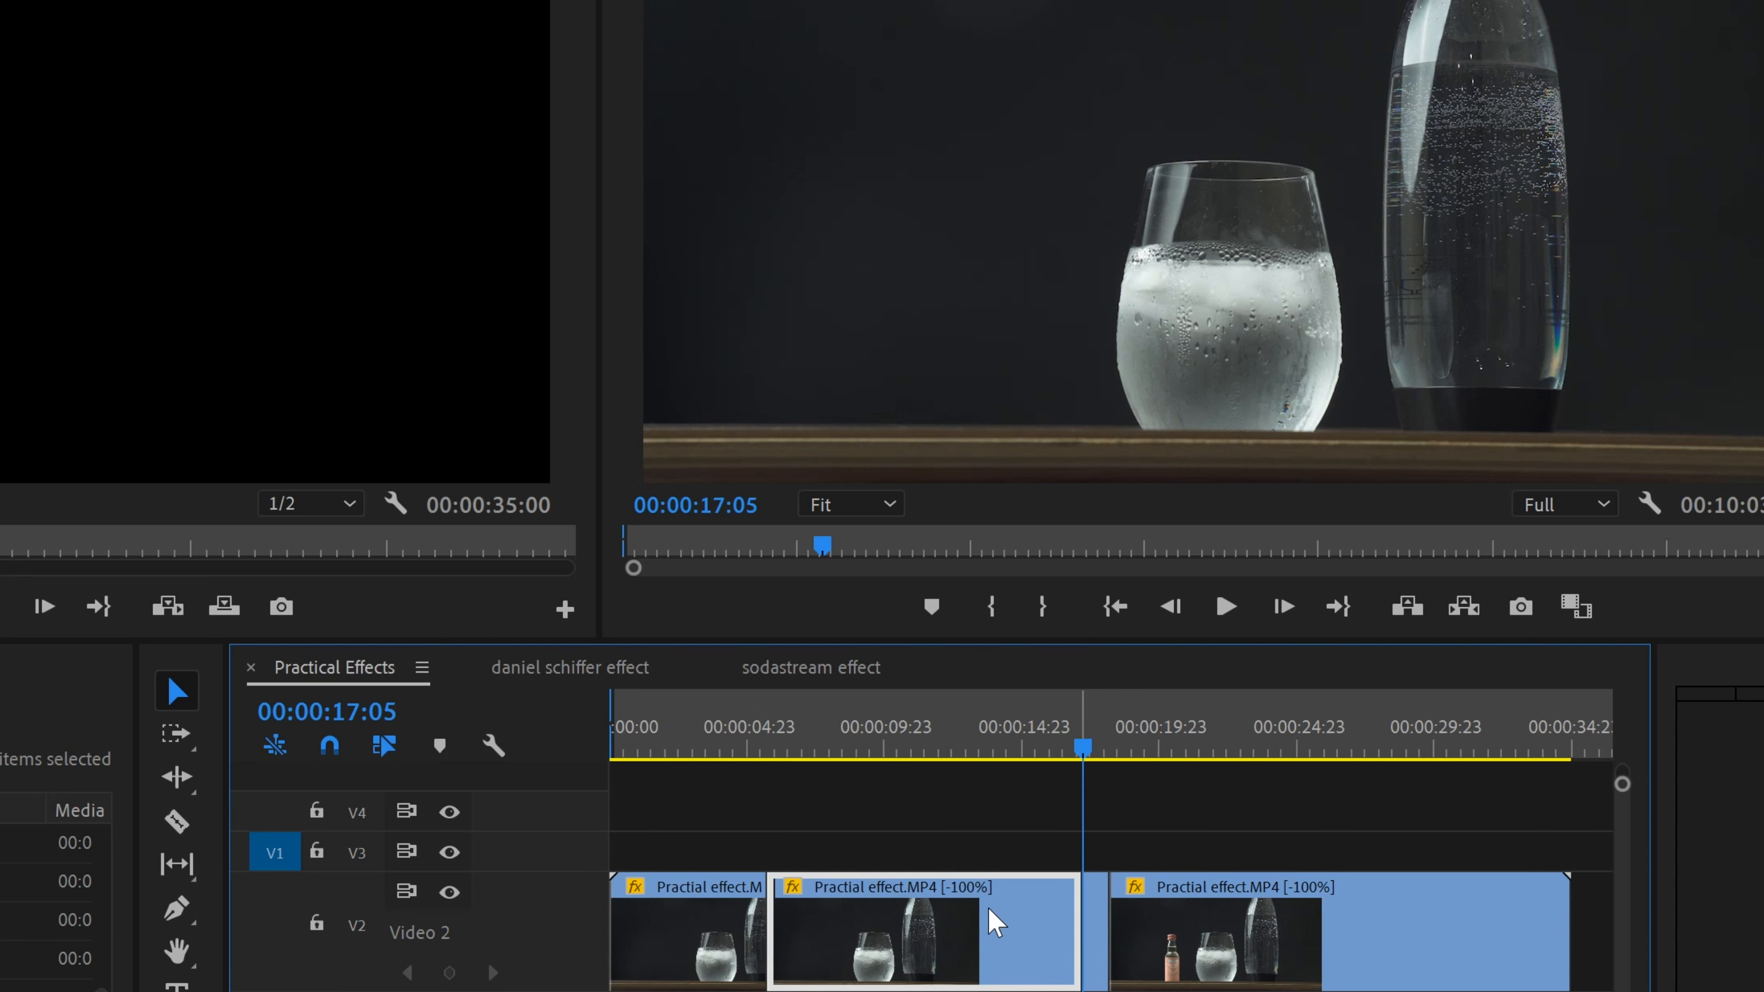
Move the short bottle segment up to V3 and shift the longer middle segment further along V3, out of the way.
left_click_drag(1007, 878, 881, 834)
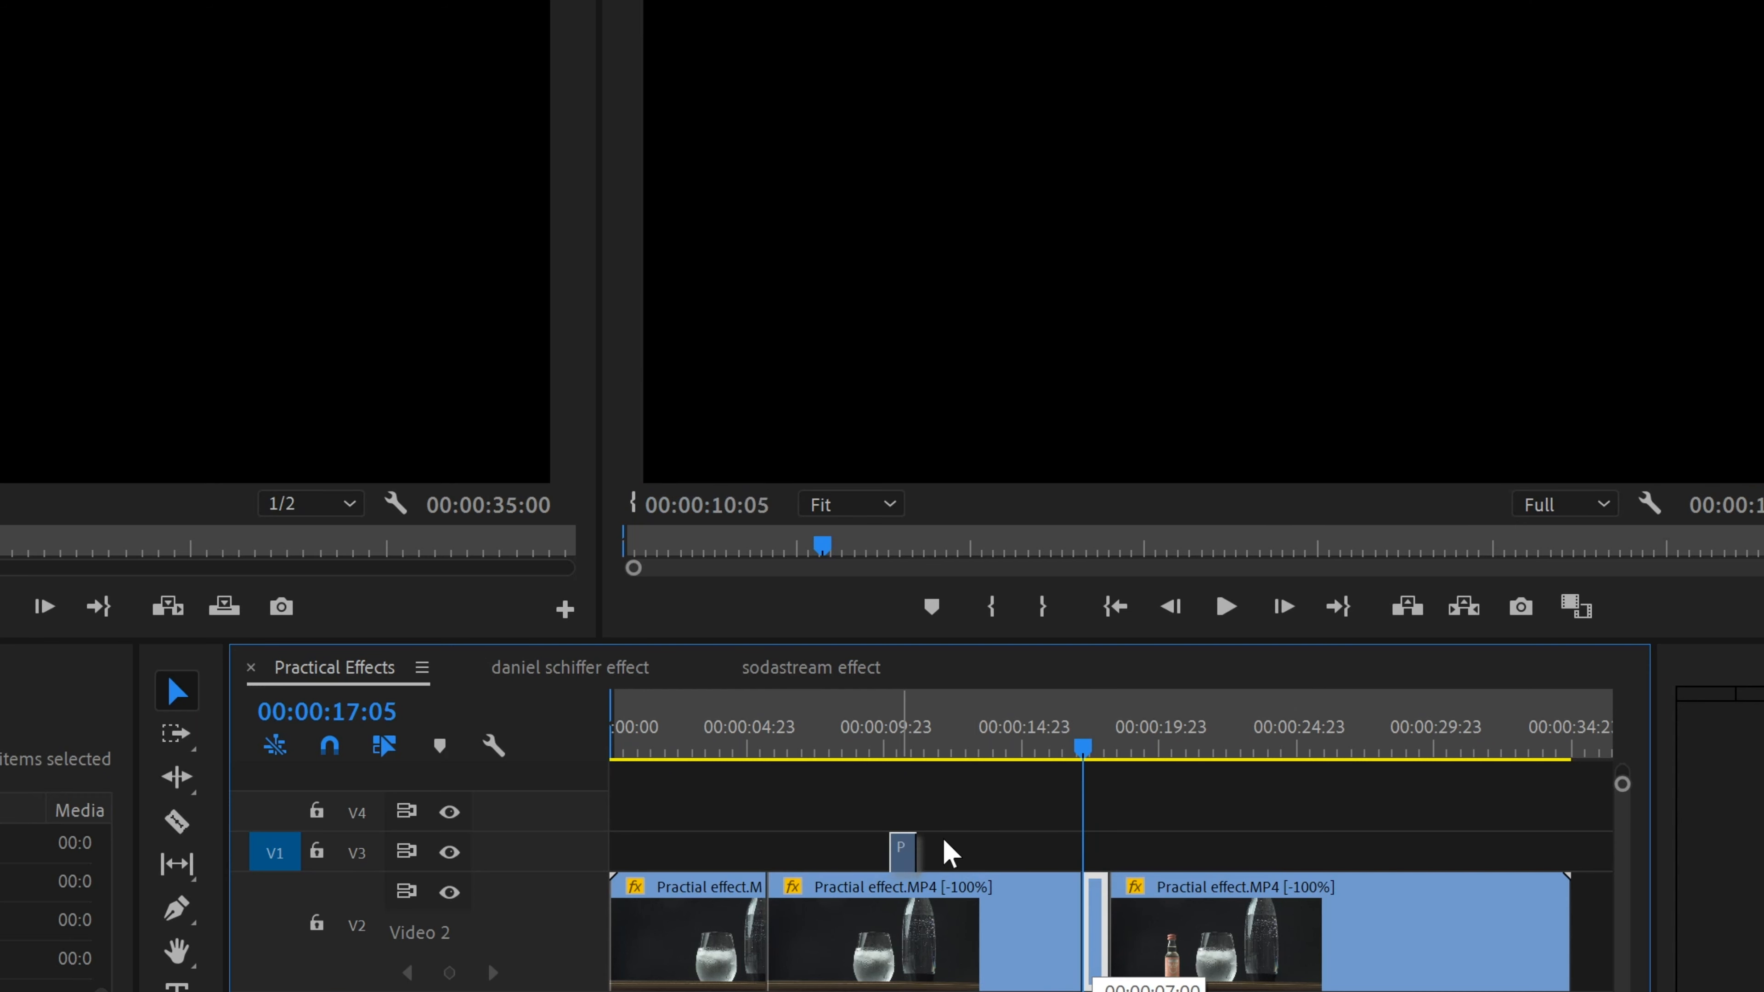
left_click_drag(1110, 731, 1091, 777)
left_click(1026, 750)
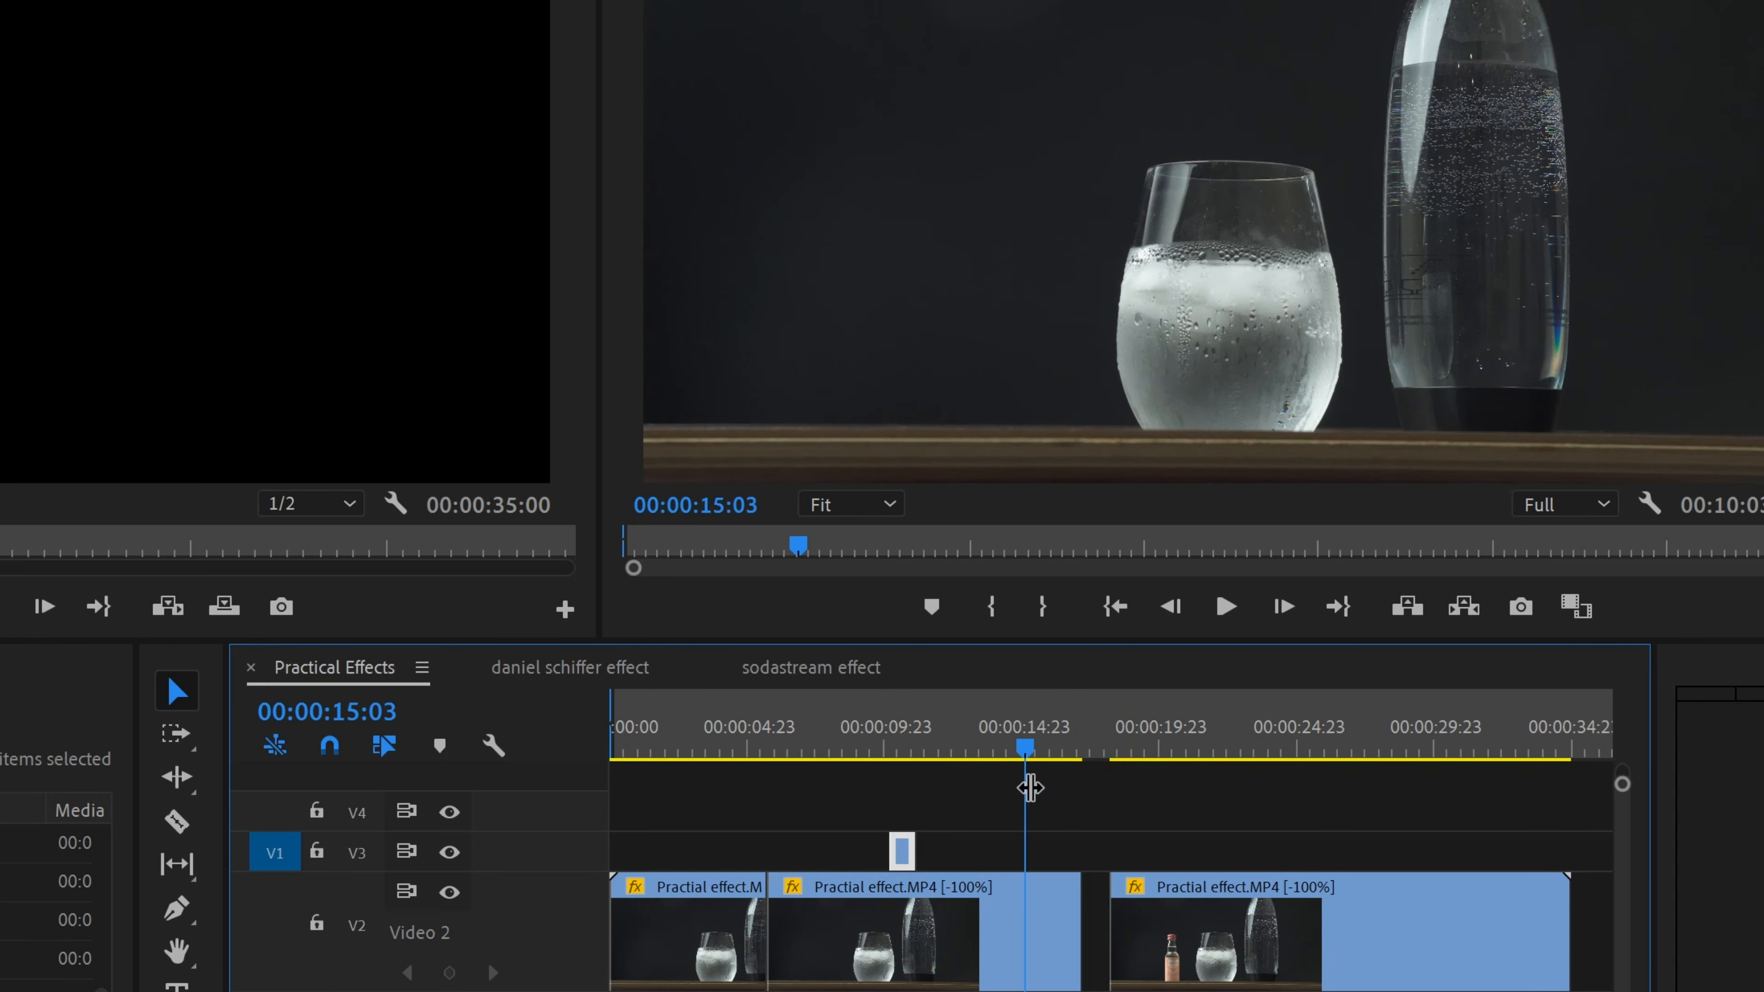
left_click_drag(916, 946, 1494, 849)
Move the short bottle segment slightly earlier on V3 and place the playhead on its upright-bottle frame at 00:00:10:00.
left_click_drag(1021, 754, 853, 758)
left_click_drag(911, 843, 876, 859)
left_click(874, 754)
left_click_drag(877, 751, 890, 751)
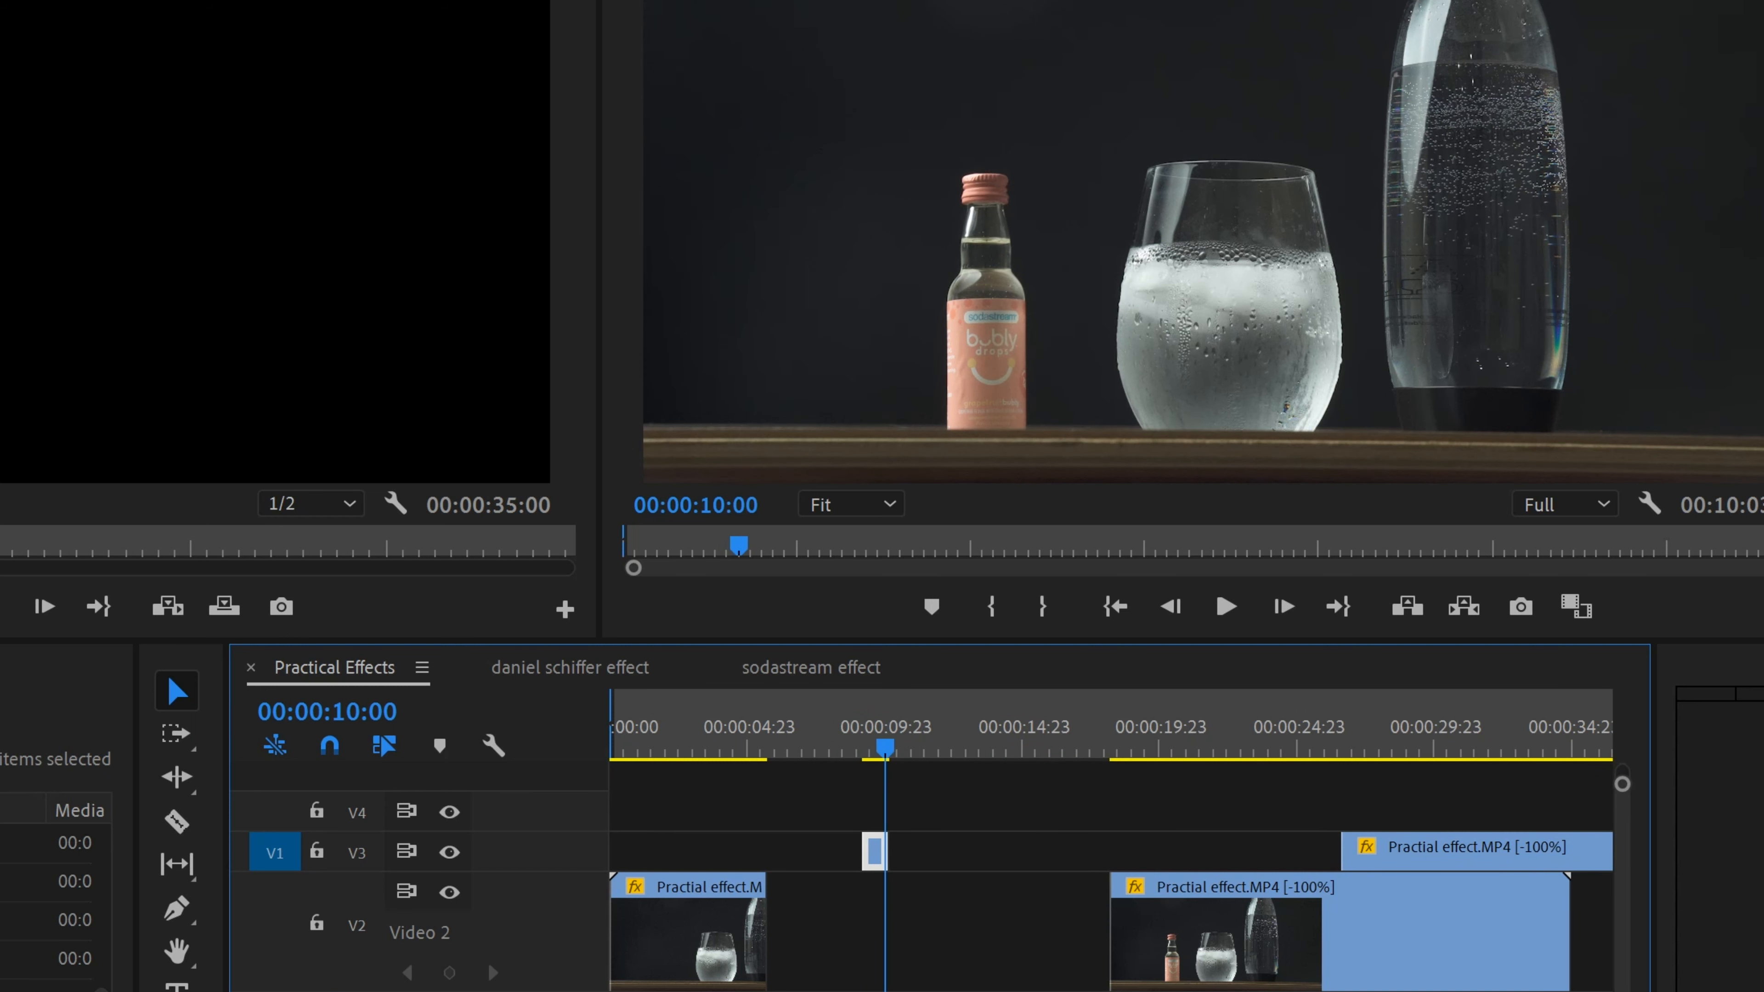
Add a rectangular opacity mask to the short V3 bottle segment, place it at the frame's lower-left beside the bottle, and invert it.
key("shift+5")
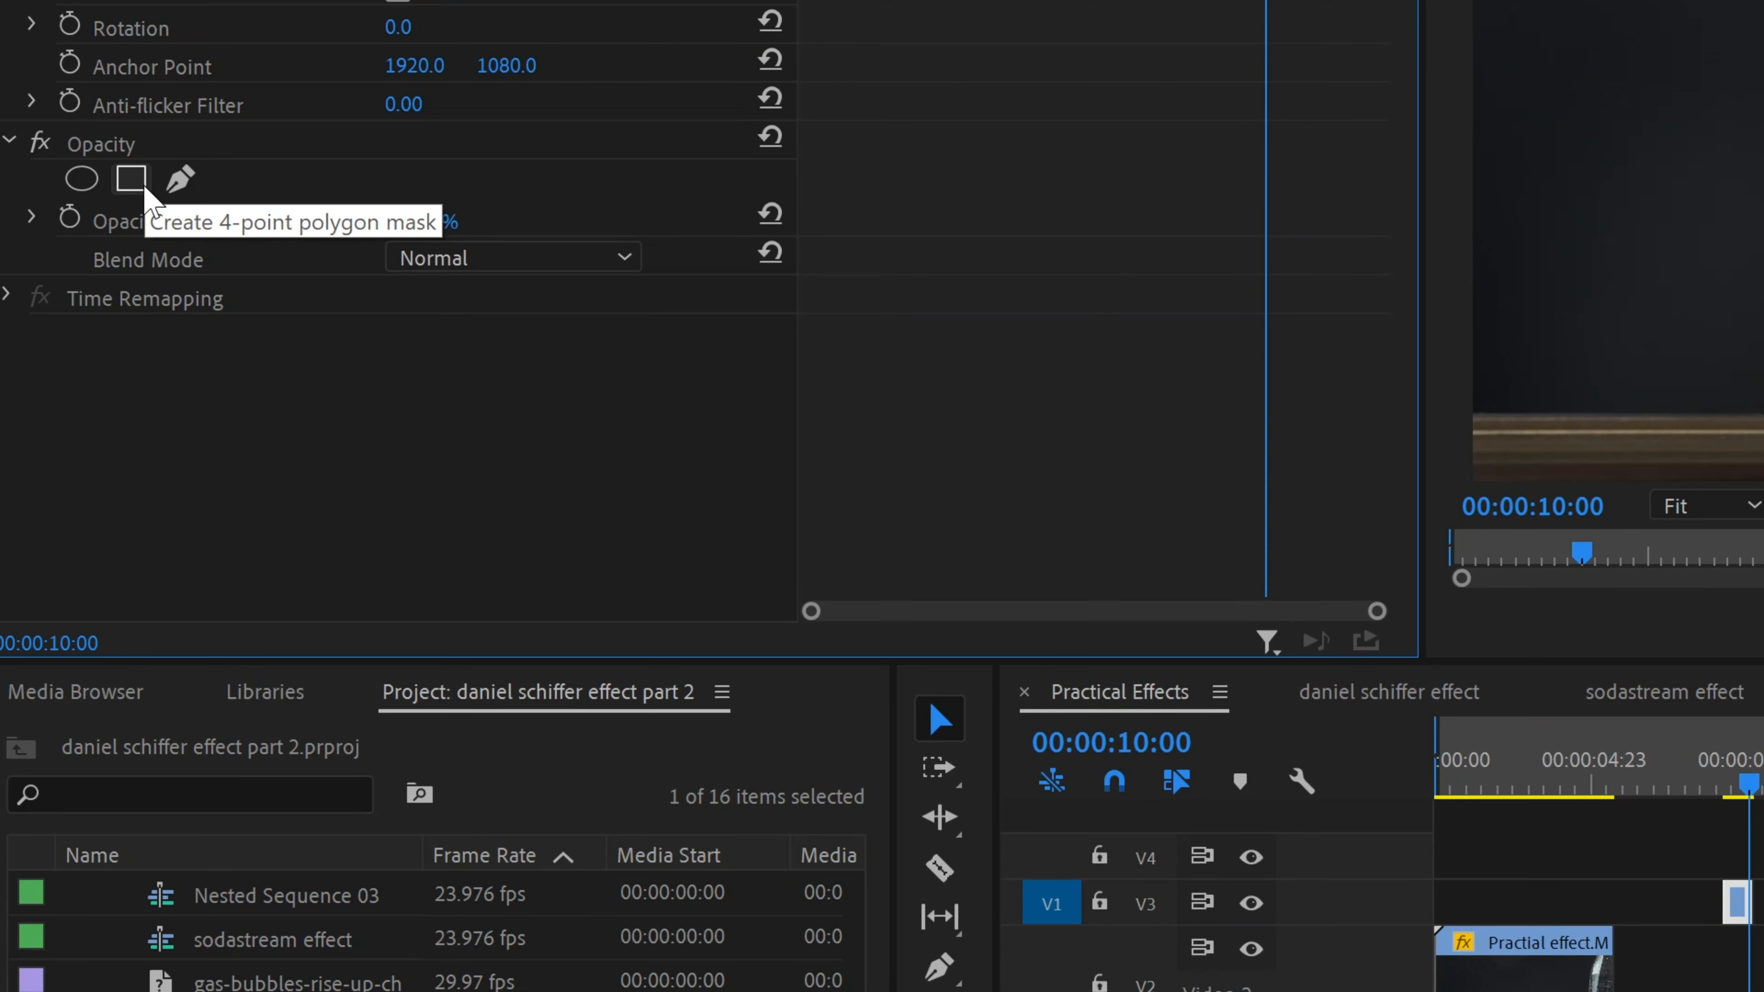
left_click(131, 181)
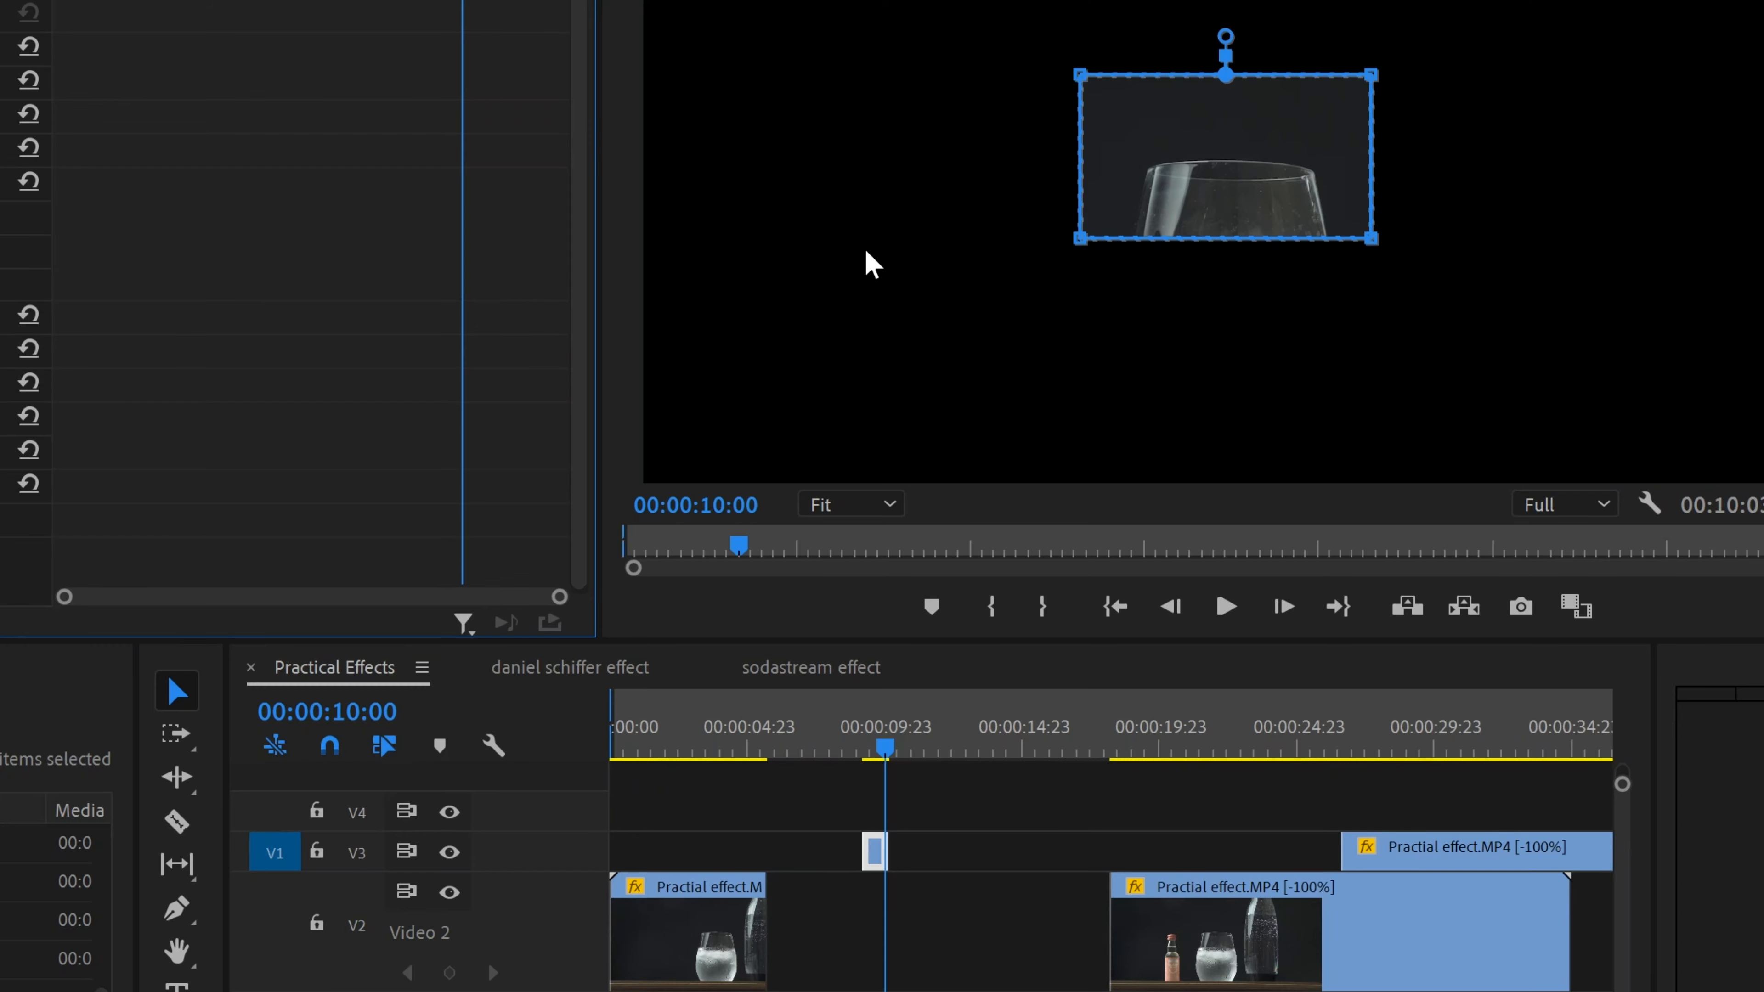
left_click_drag(1093, 166, 658, 421)
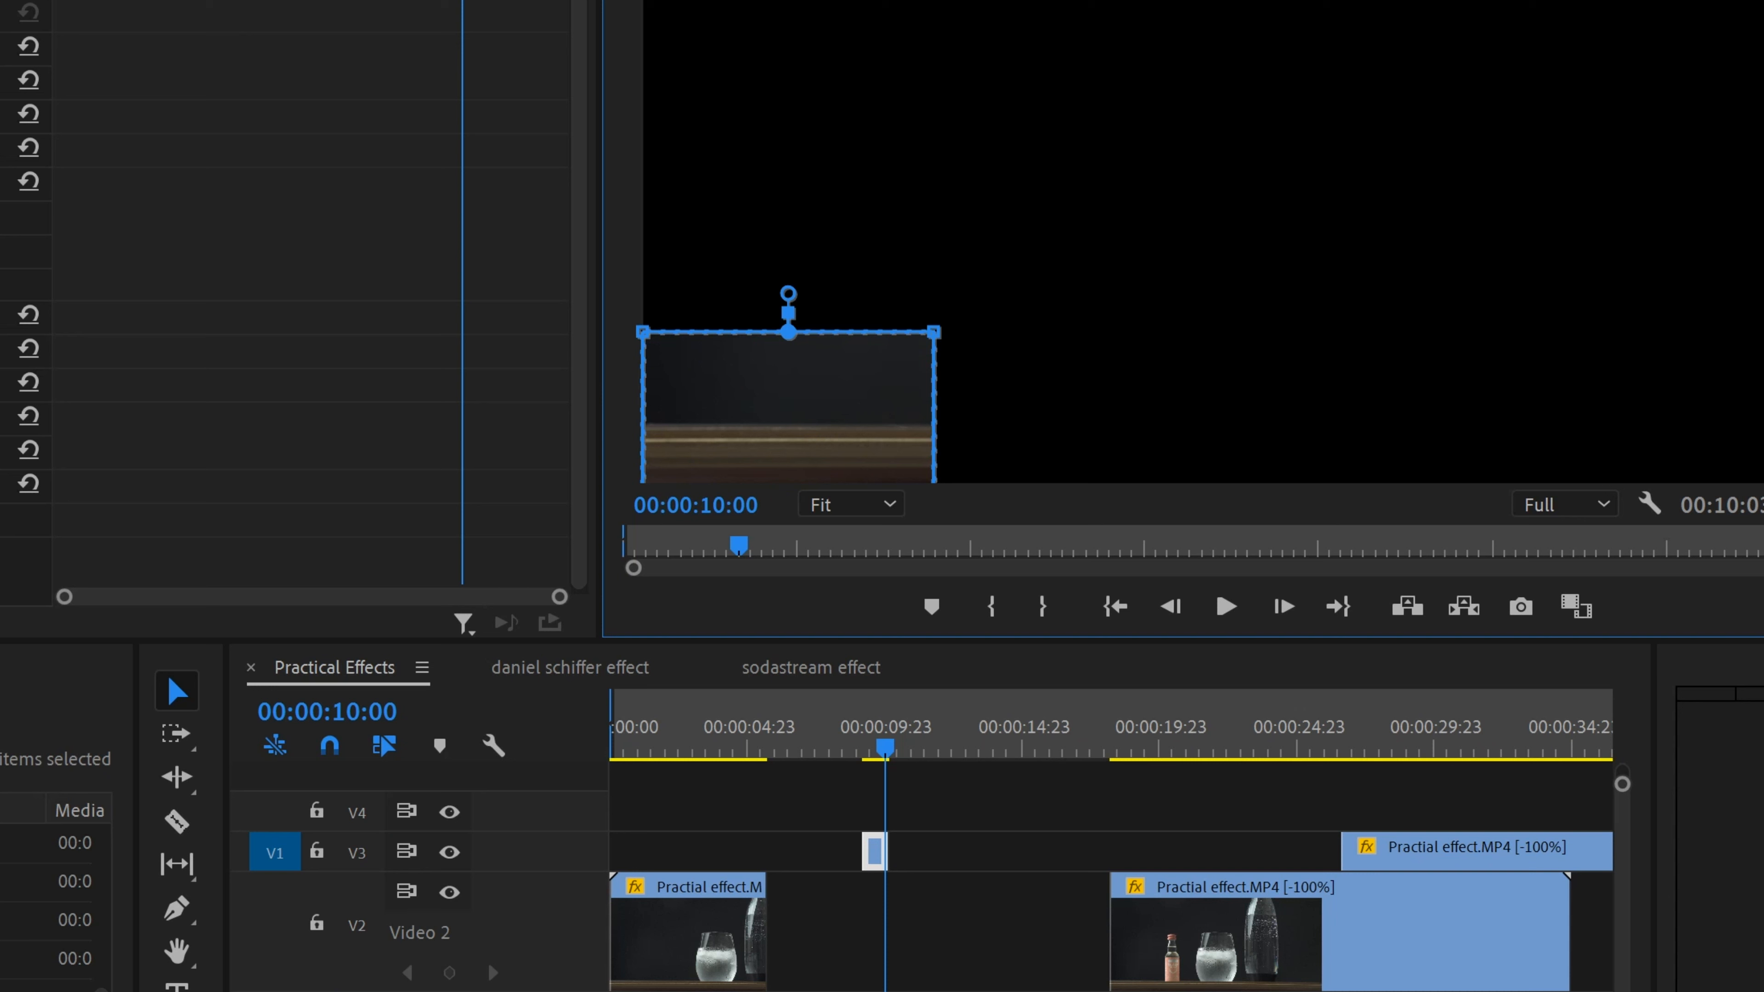
left_click(2, 415)
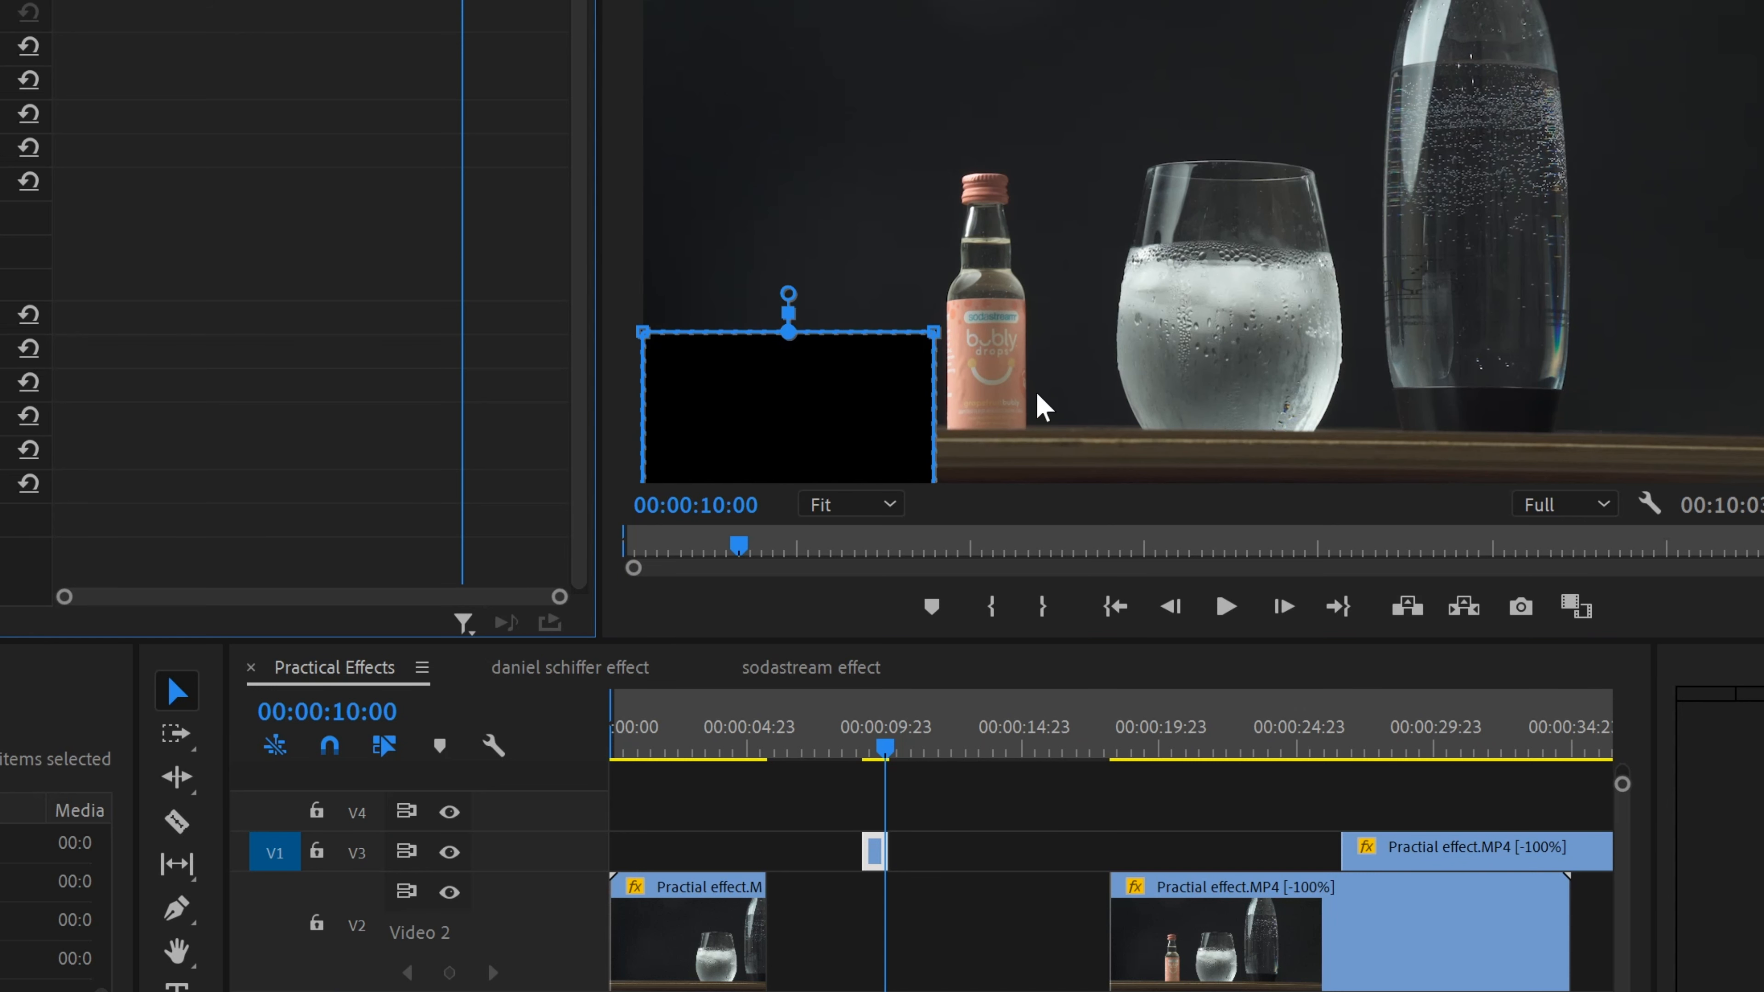
Adjust the mask's corners so it covers the tabletop area beside the small bottle, down past the frame's lower edge.
left_click_drag(934, 332, 938, 313)
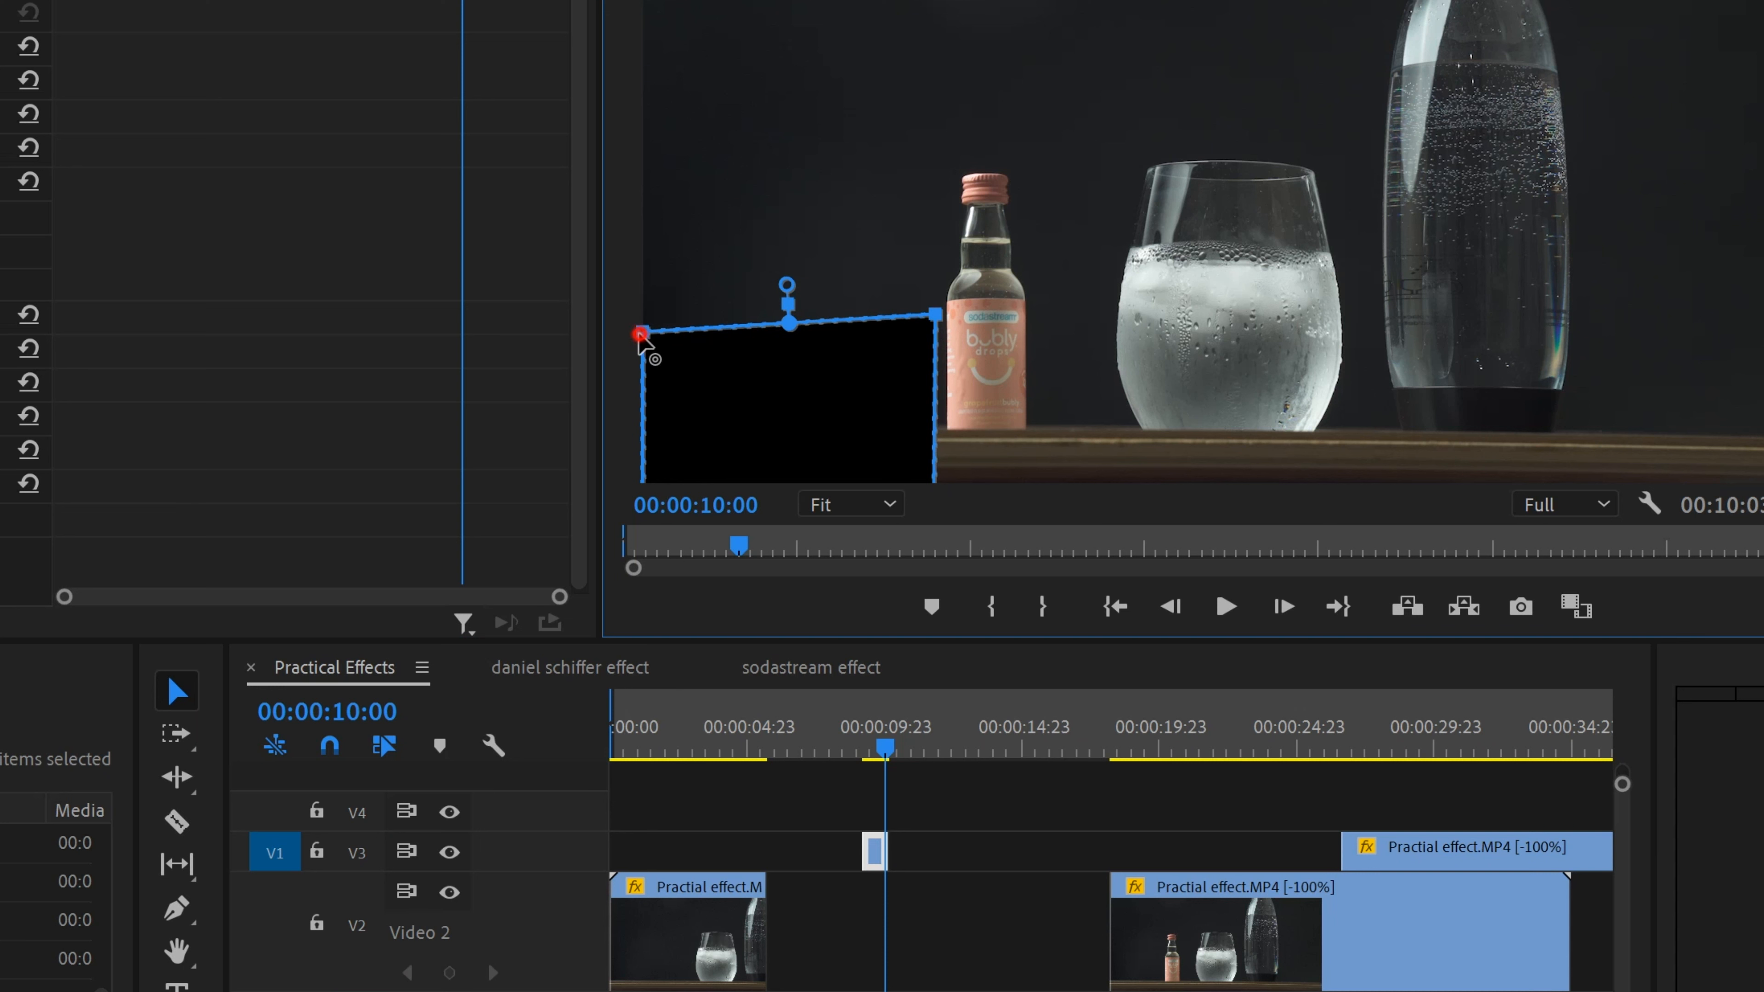
left_click_drag(642, 335, 637, 296)
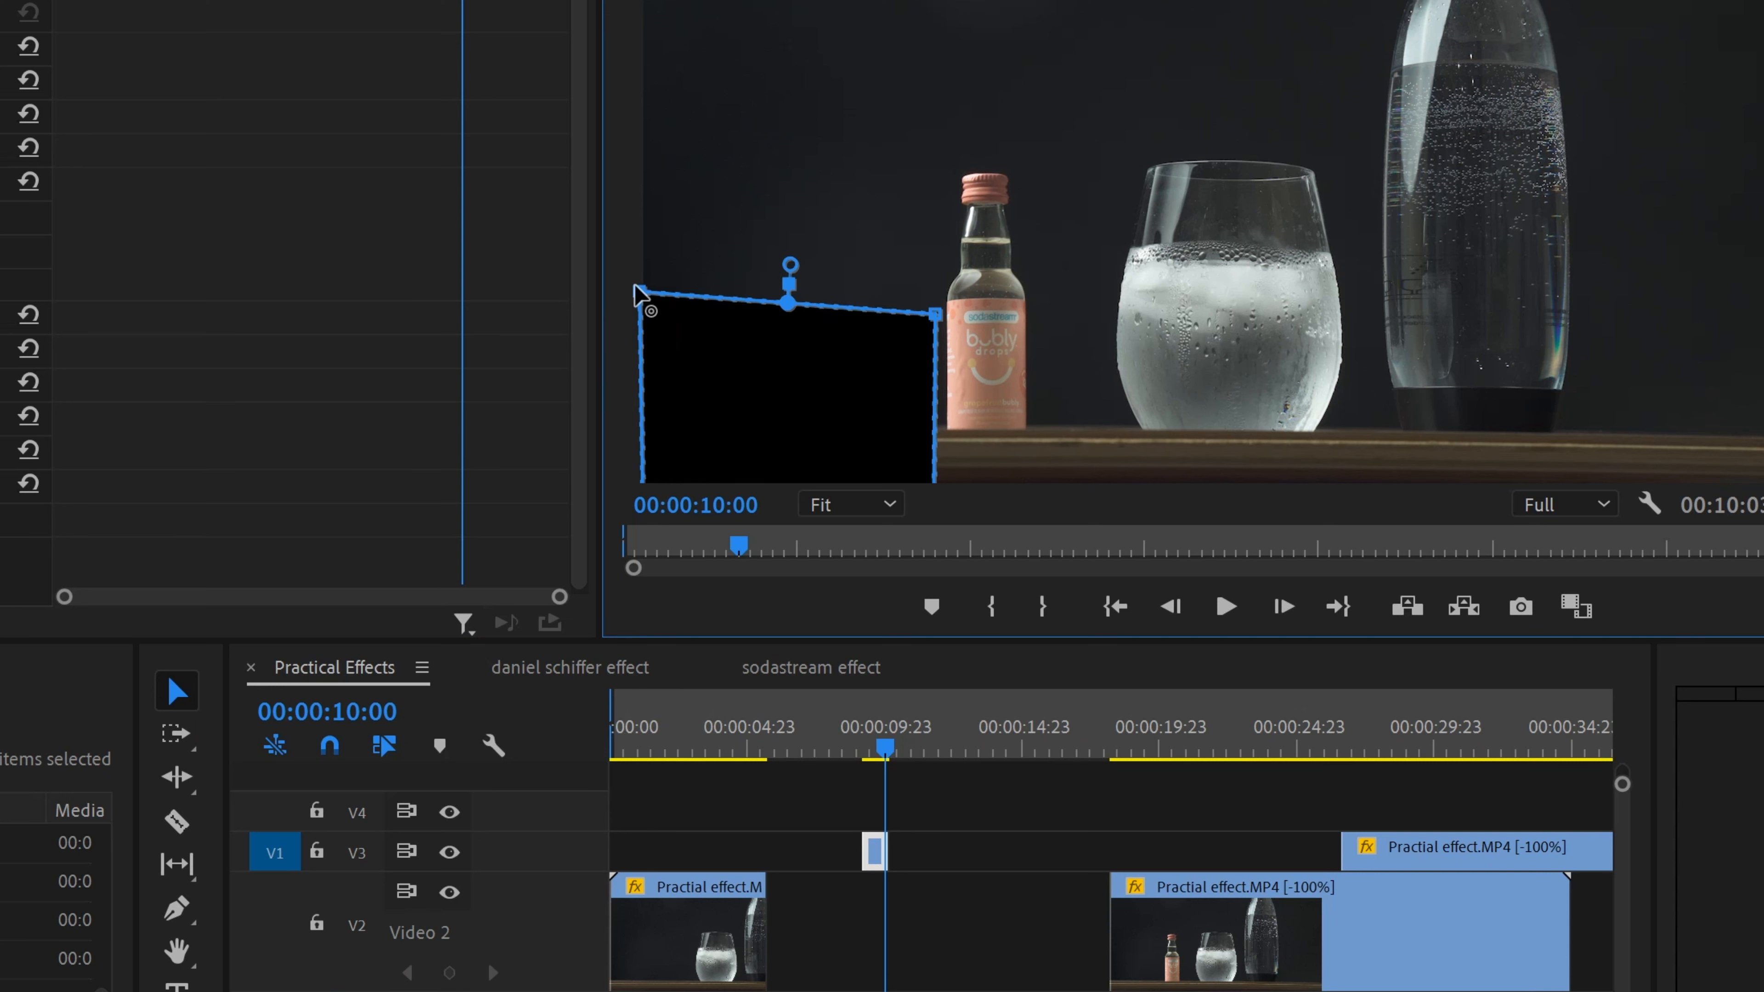
left_click(896, 505)
left_click(867, 630)
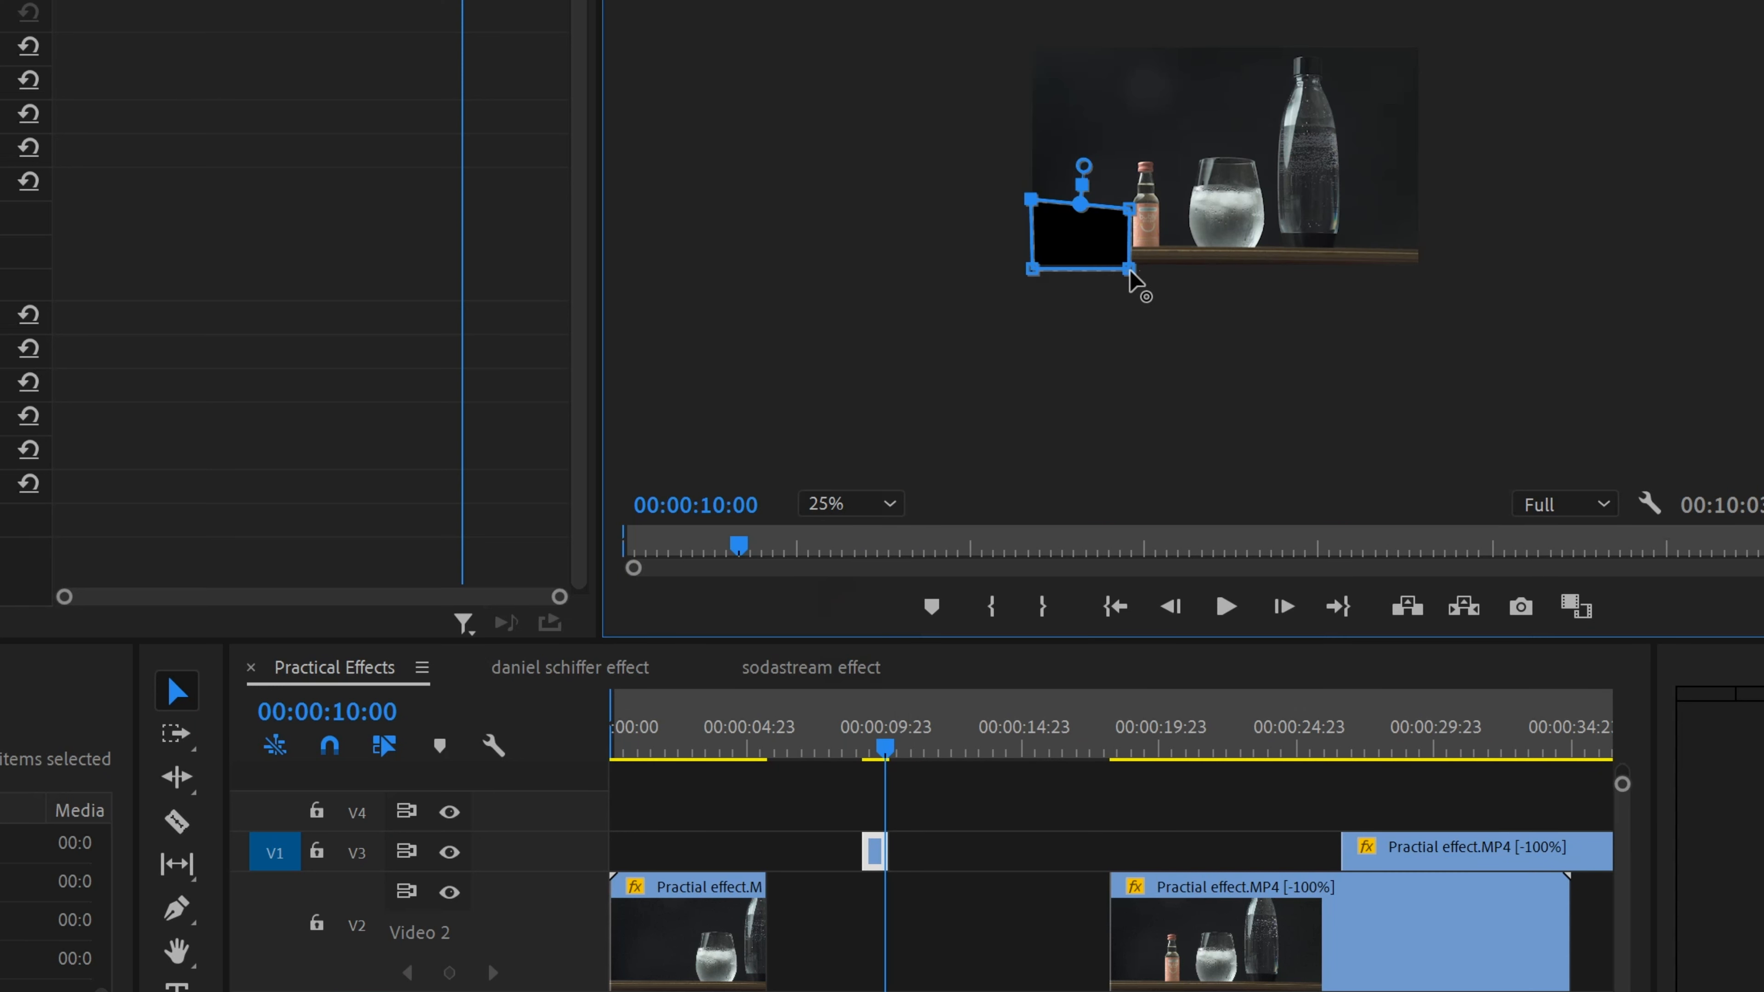
left_click_drag(1136, 271, 1140, 276)
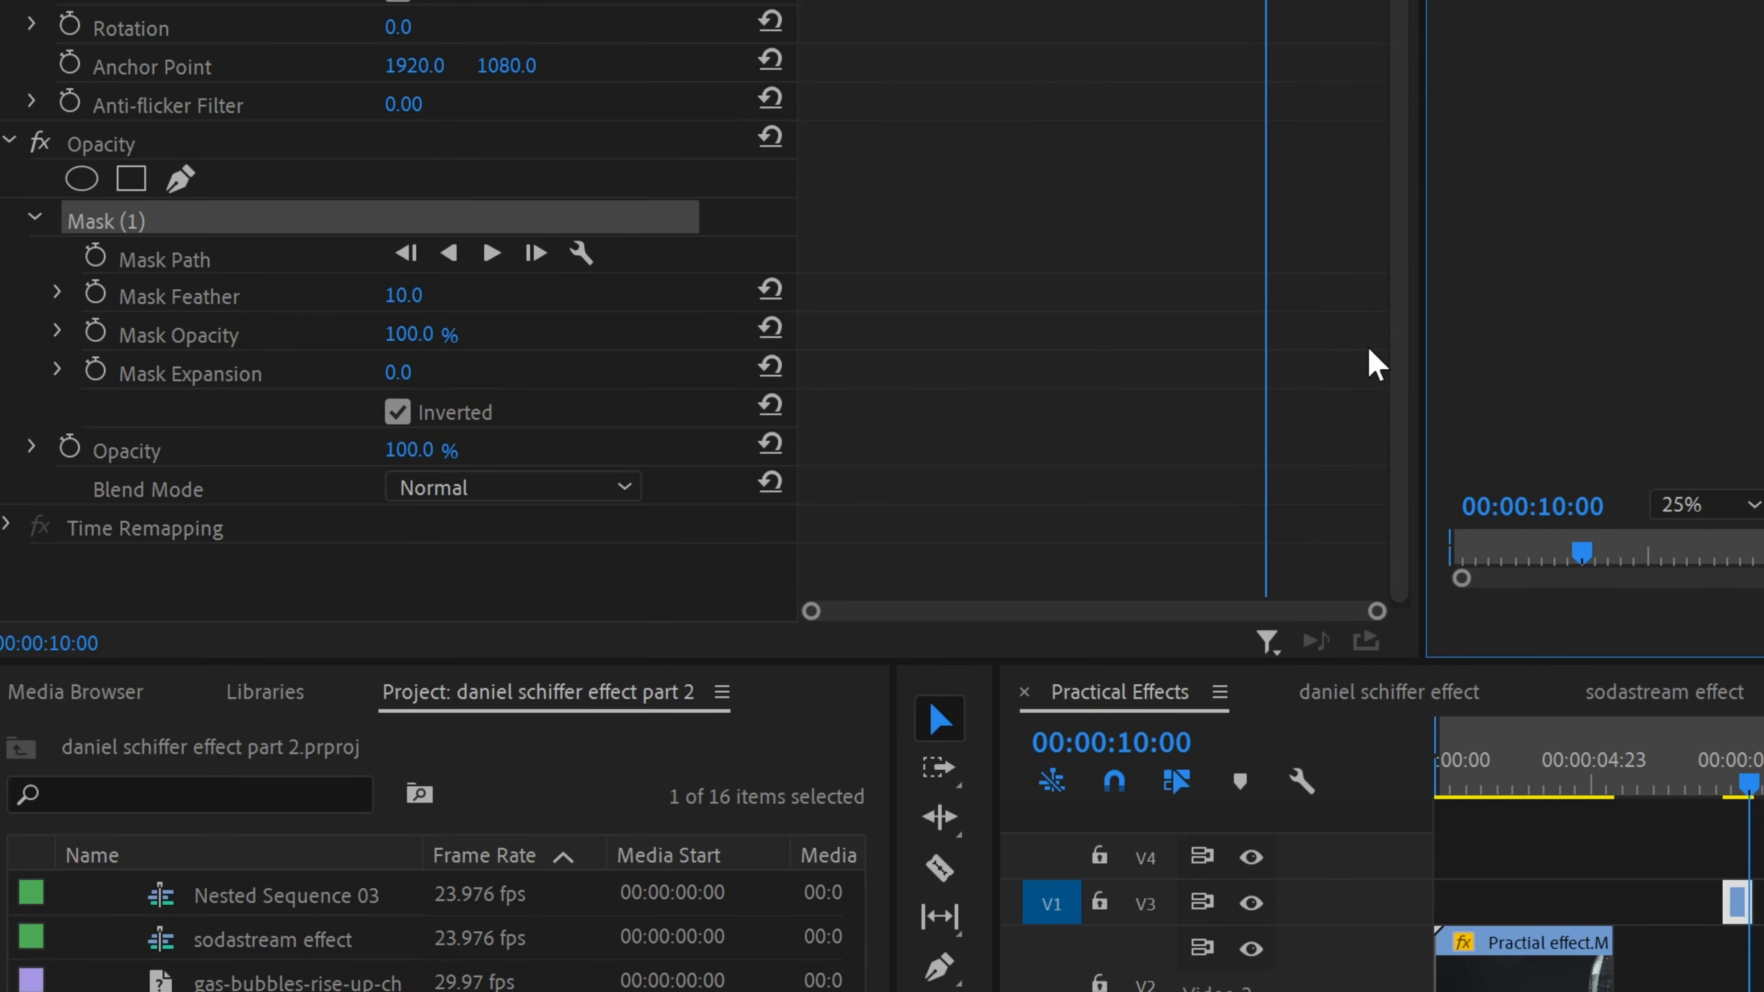
Start keyframing the Mask Path at 00:00:10:00 and set the program preview zoom to Fit.
left_click(96, 257)
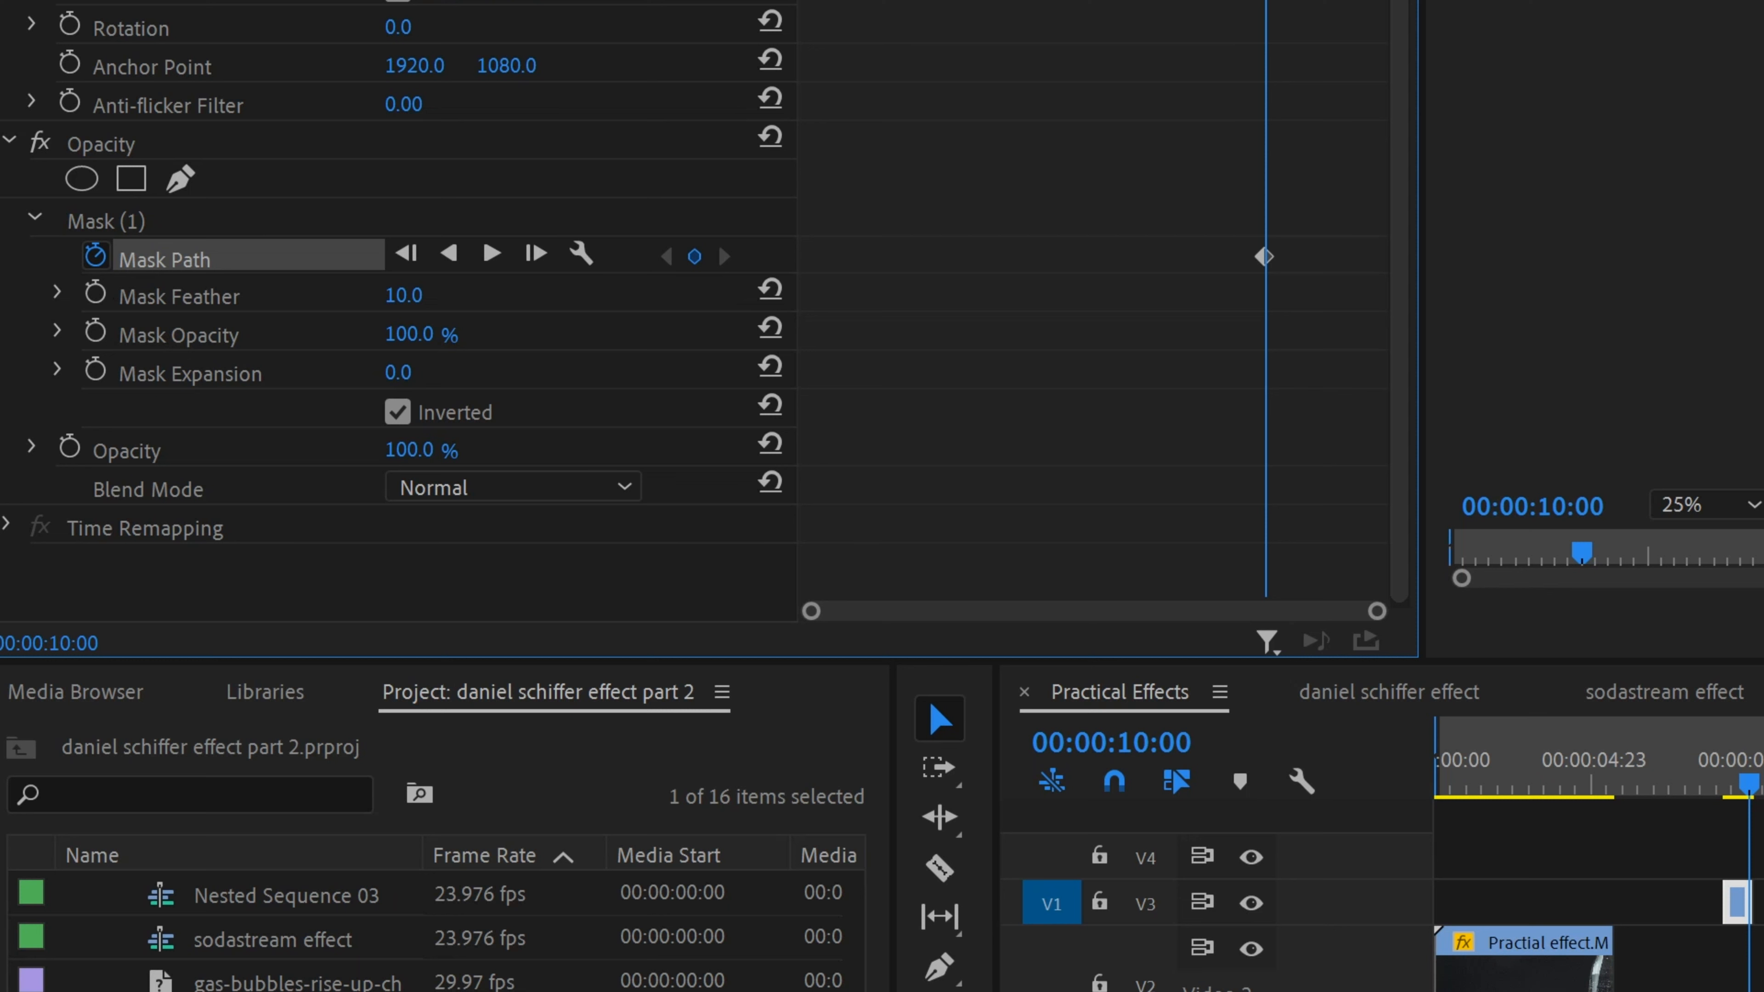
left_click_drag(1751, 991, 1598, 991)
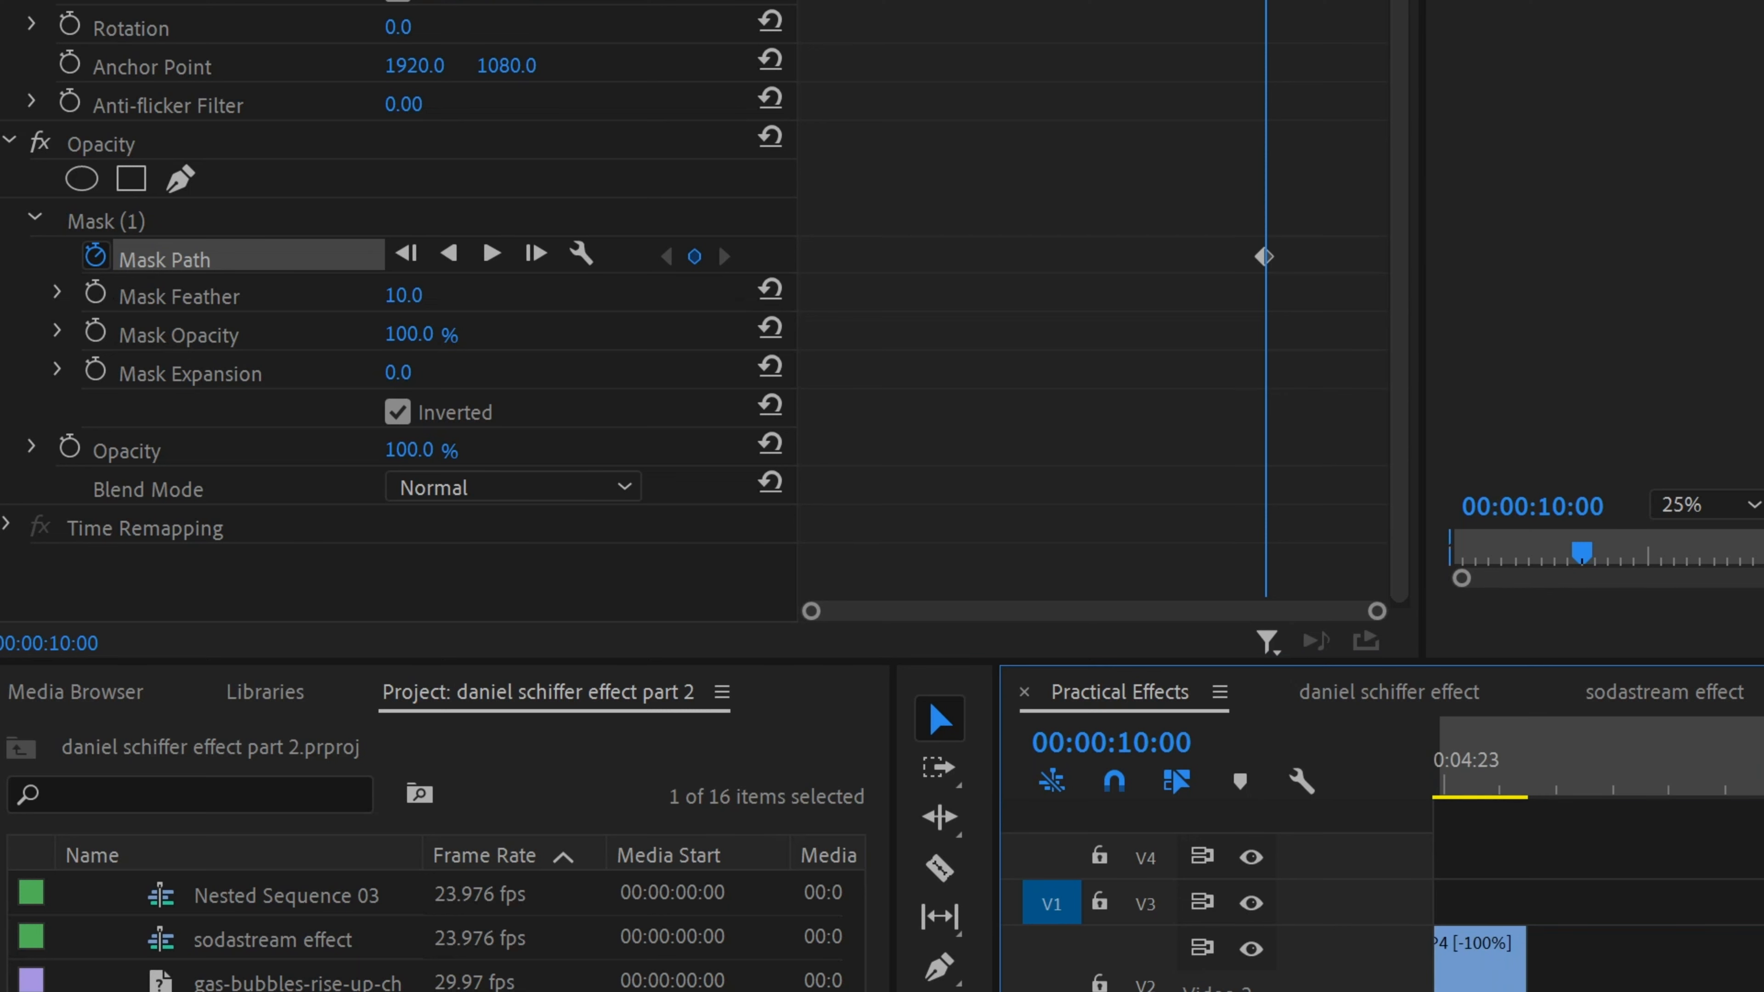
left_click(1722, 512)
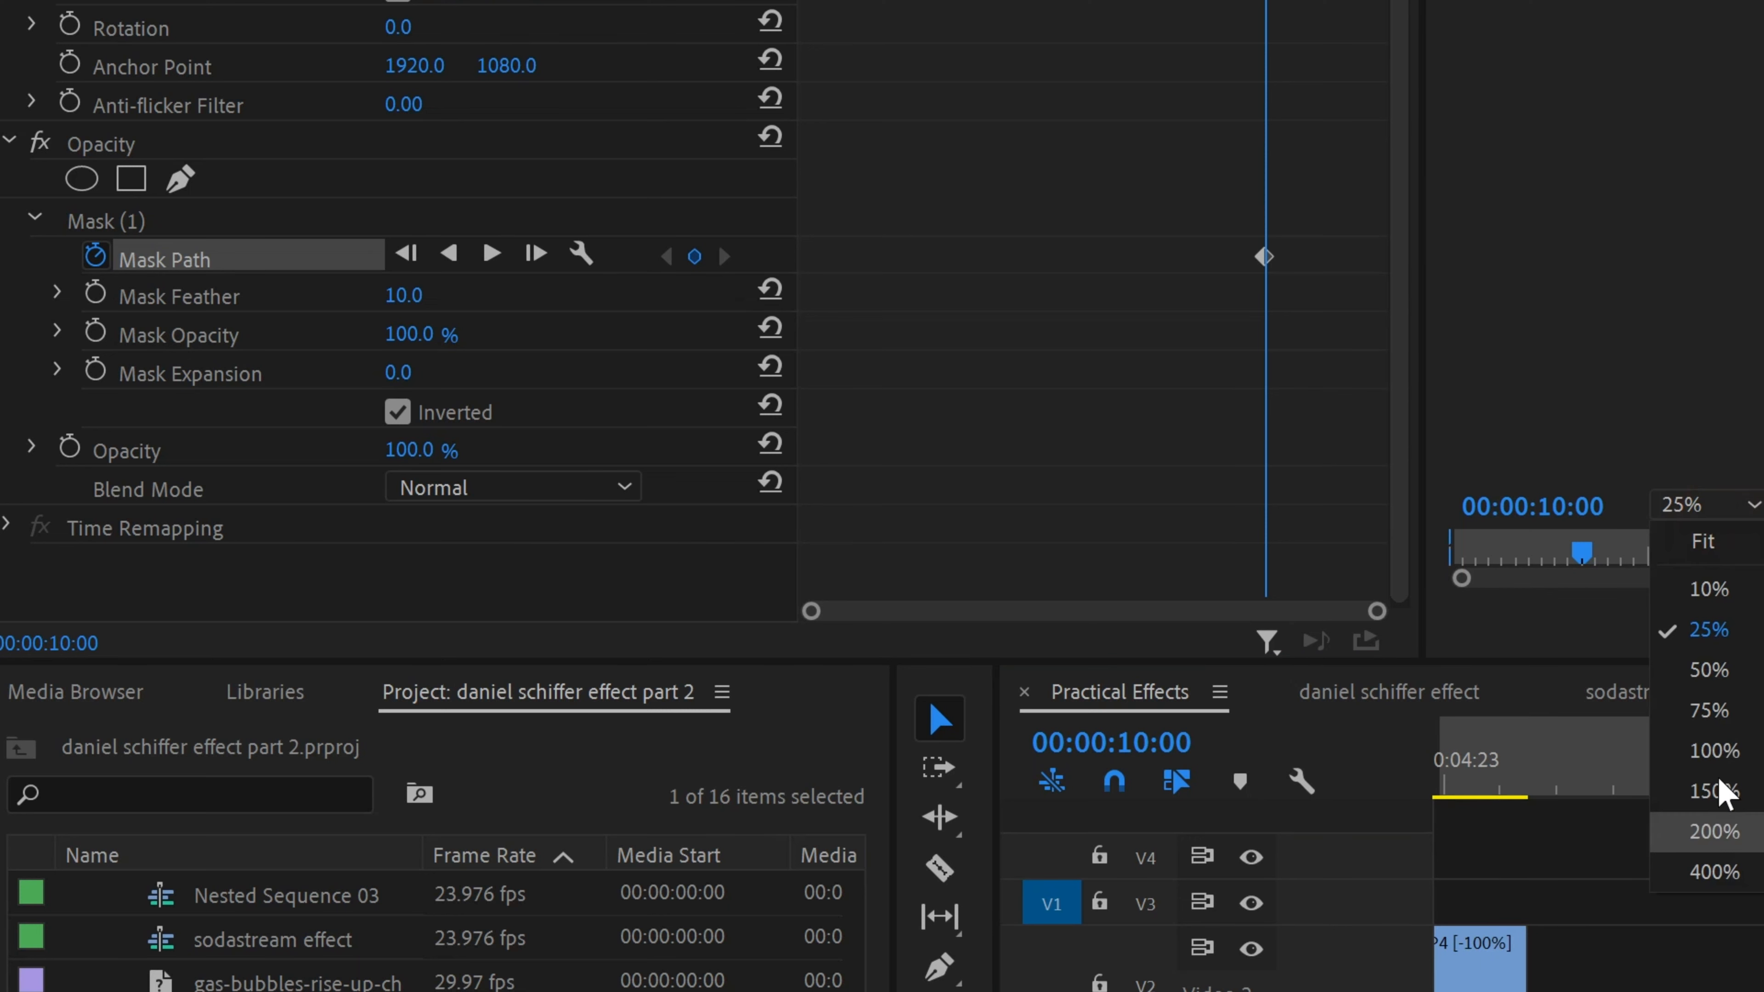
left_click(1715, 549)
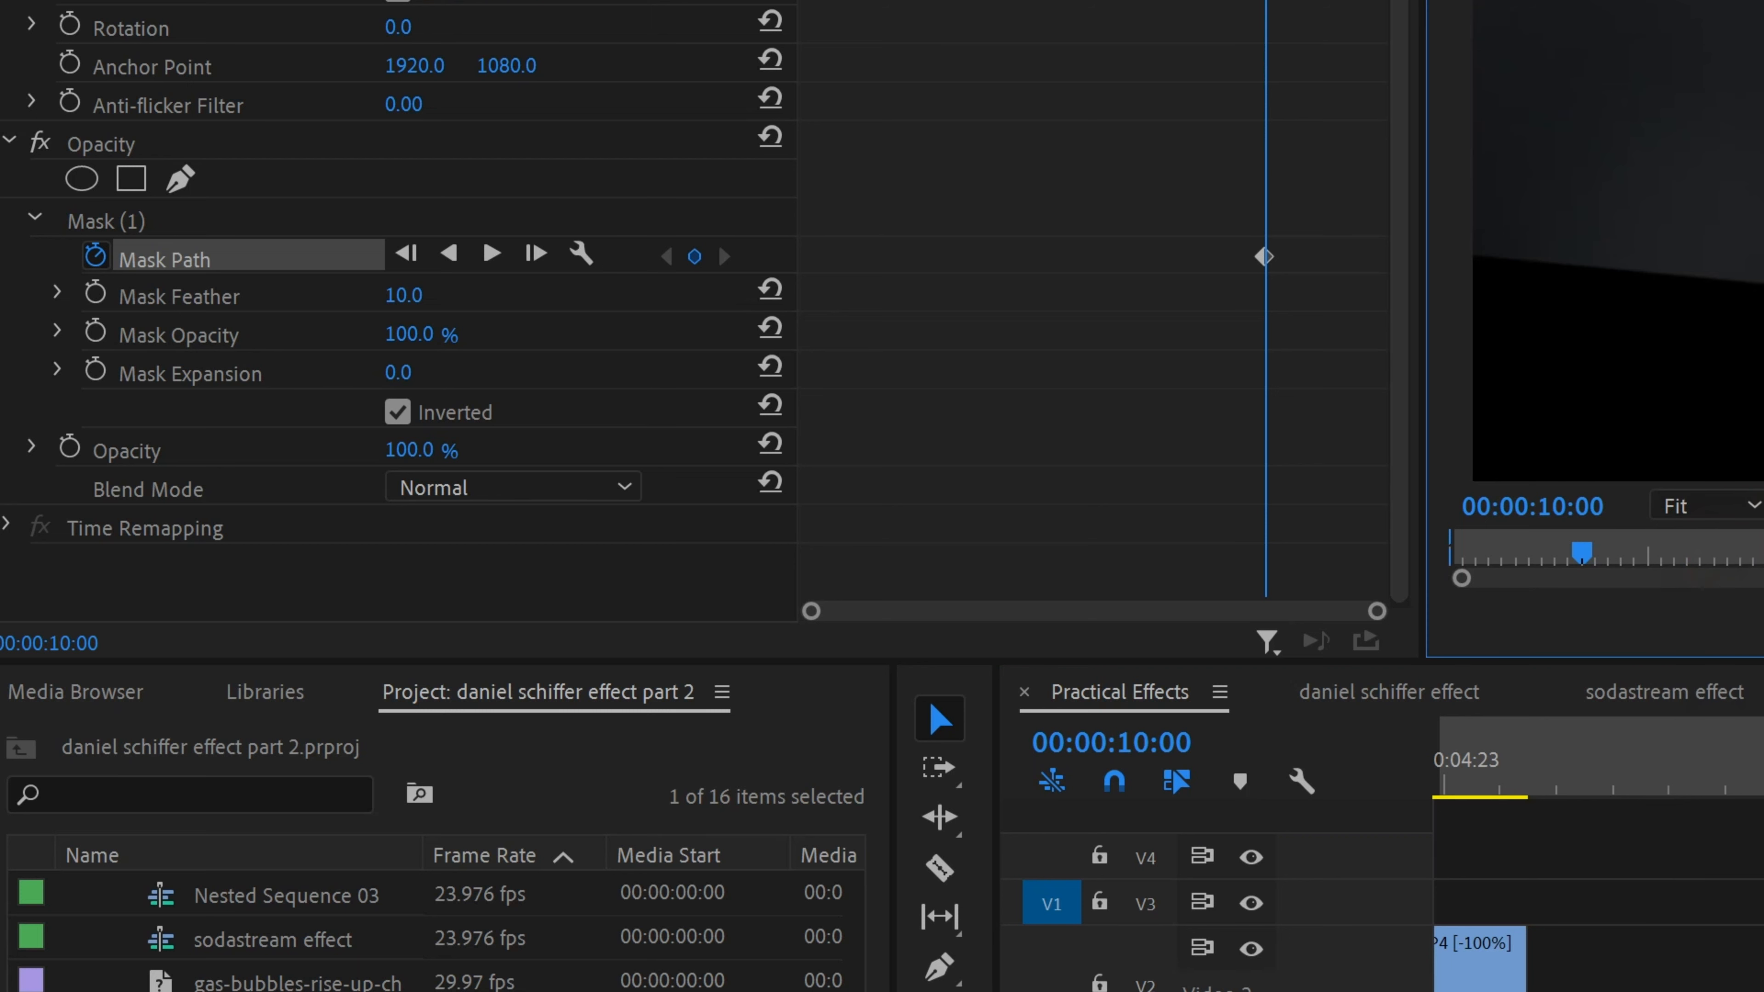
Step back to 00:00:09:19, where the bottle begins to tilt, and shift the mask slightly left to clear the bottle.
left_click(1763, 623)
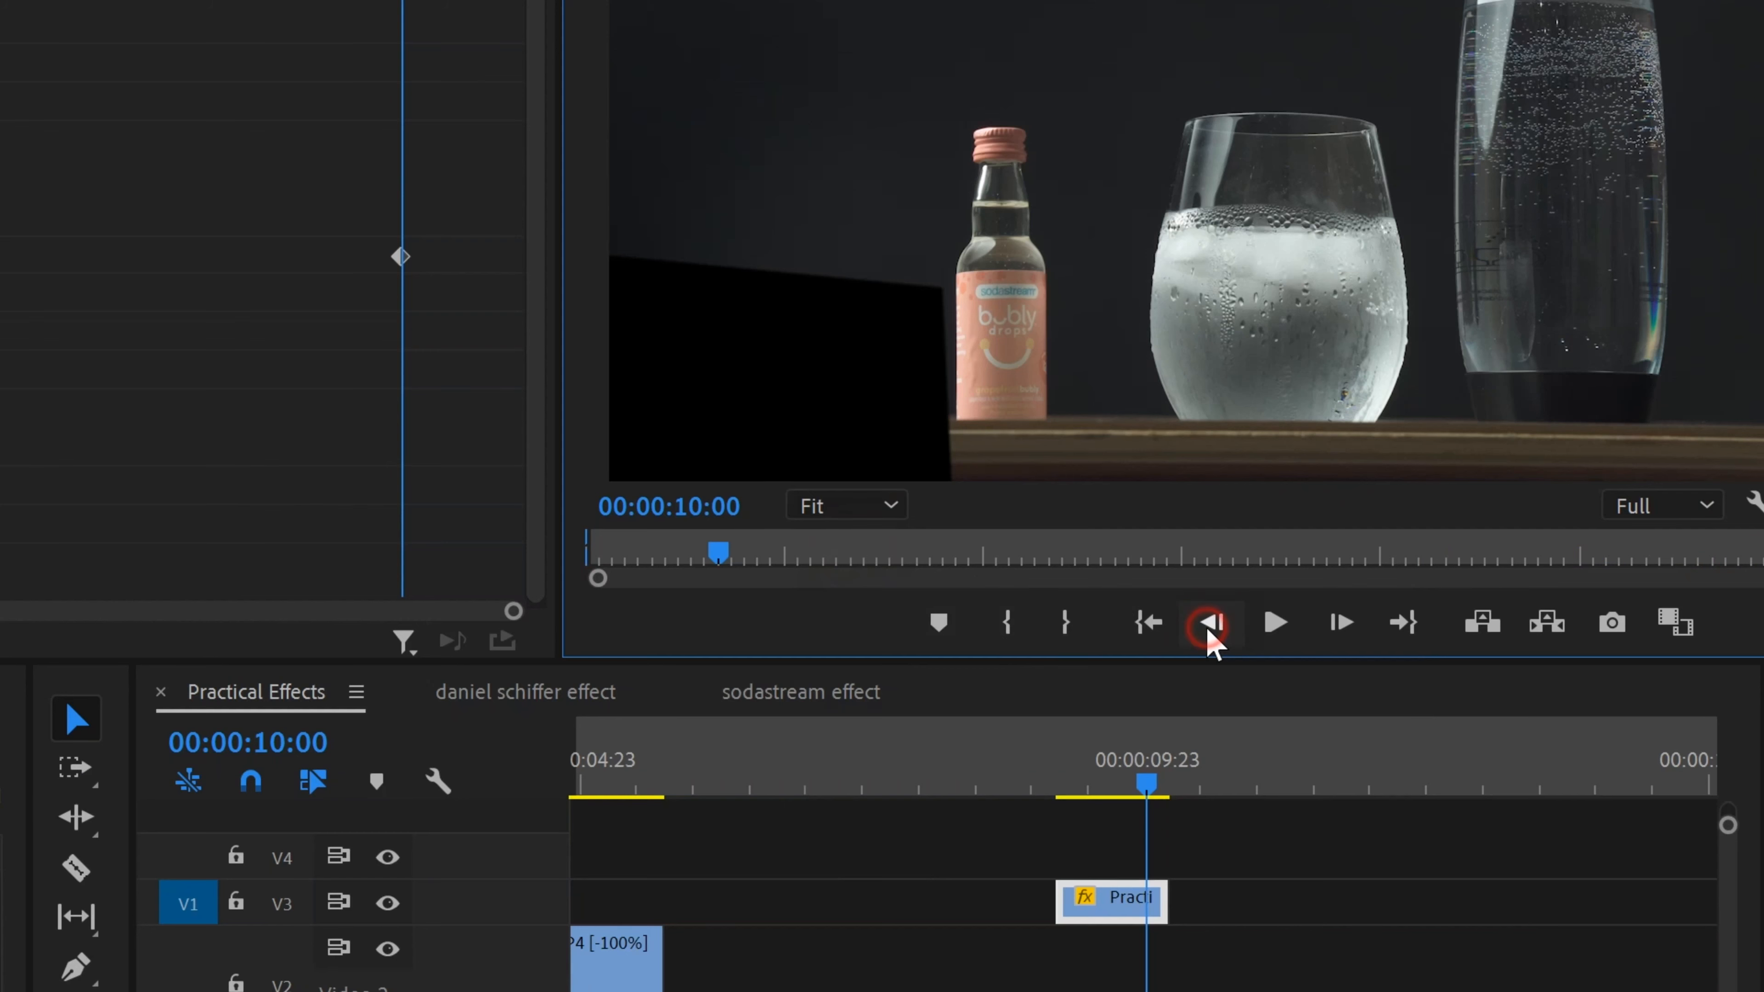
left_click(1763, 625)
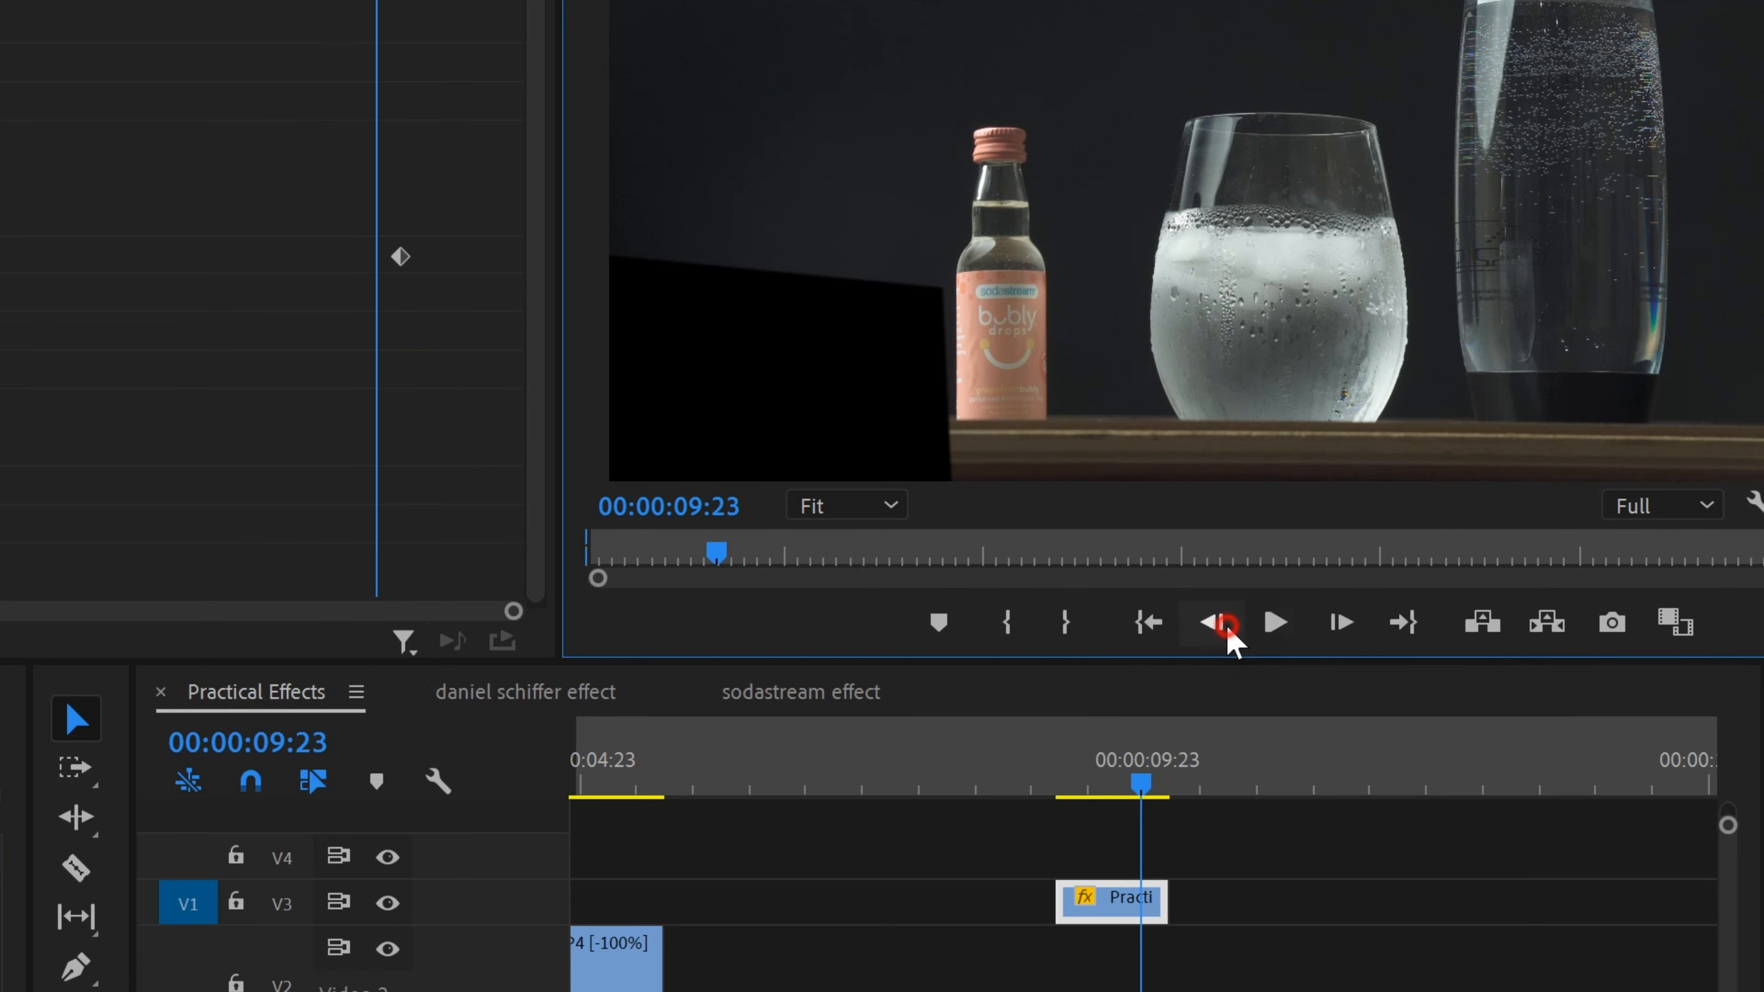
left_click(1226, 626)
left_click(1226, 626)
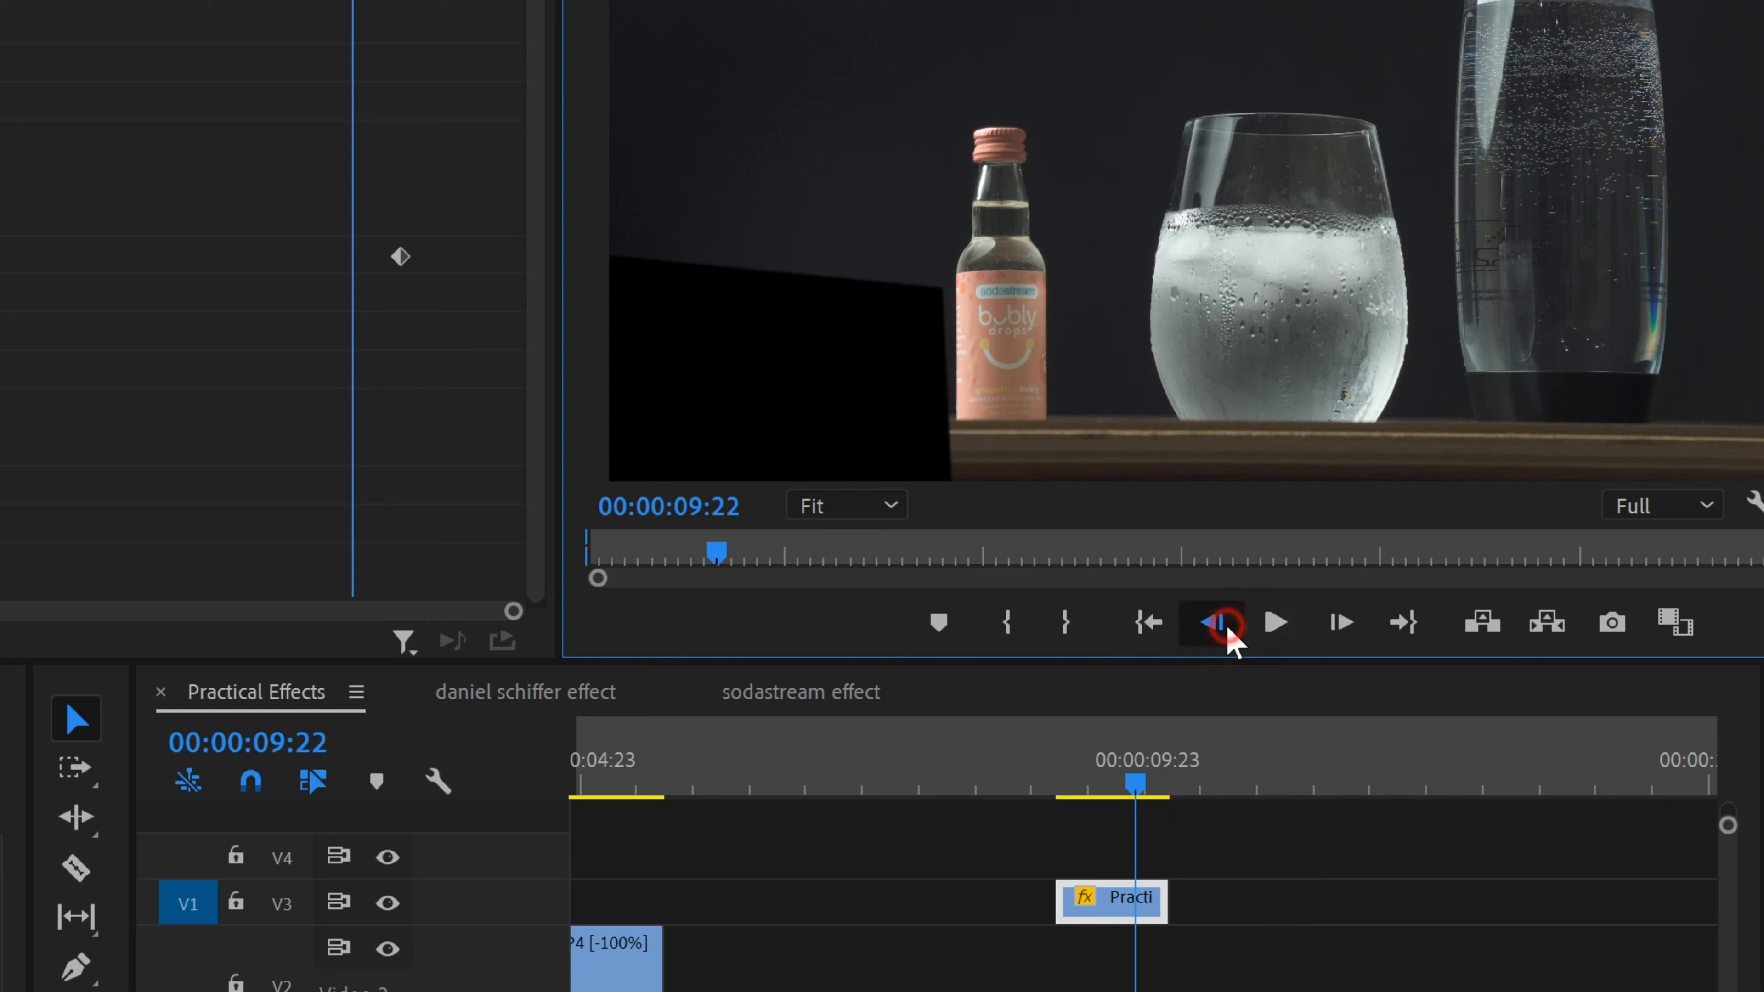
left_click(1226, 625)
left_click(1226, 625)
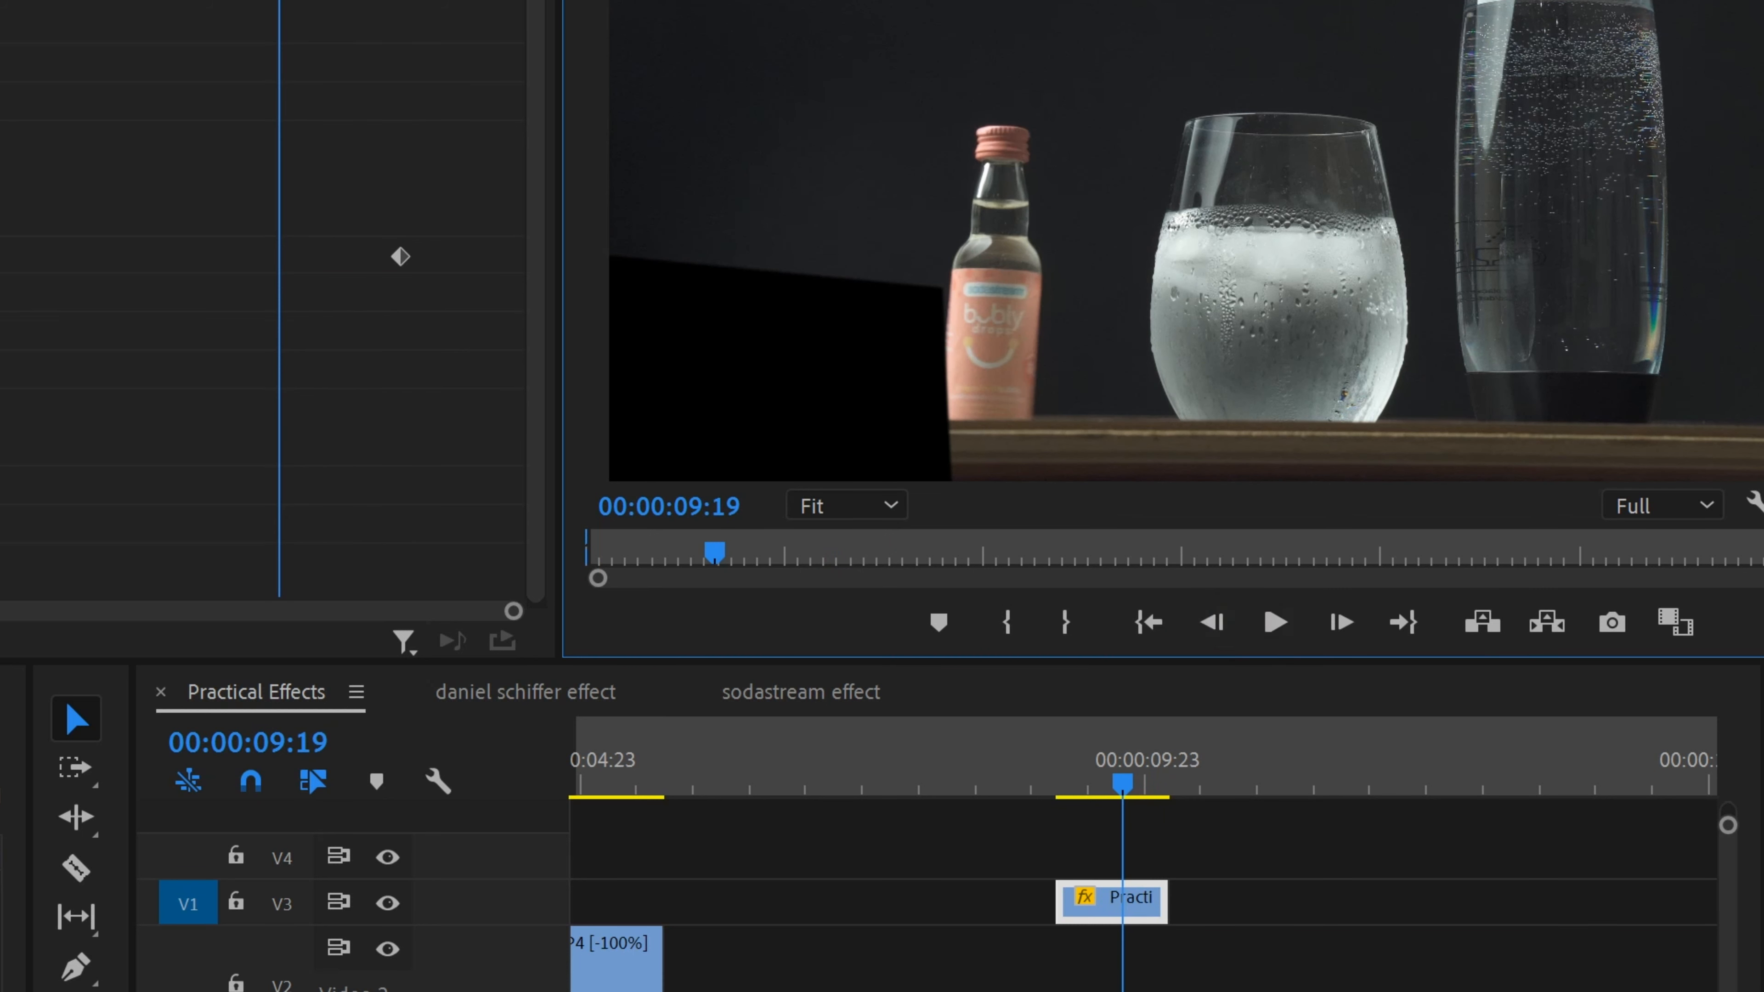
left_click(874, 465)
left_click_drag(842, 411, 822, 409)
Keyframe the mask frame by frame from 00:00:09:18 back to 00:00:09:15, moving it left to stay clear of the bottle and hand.
left_click(1212, 625)
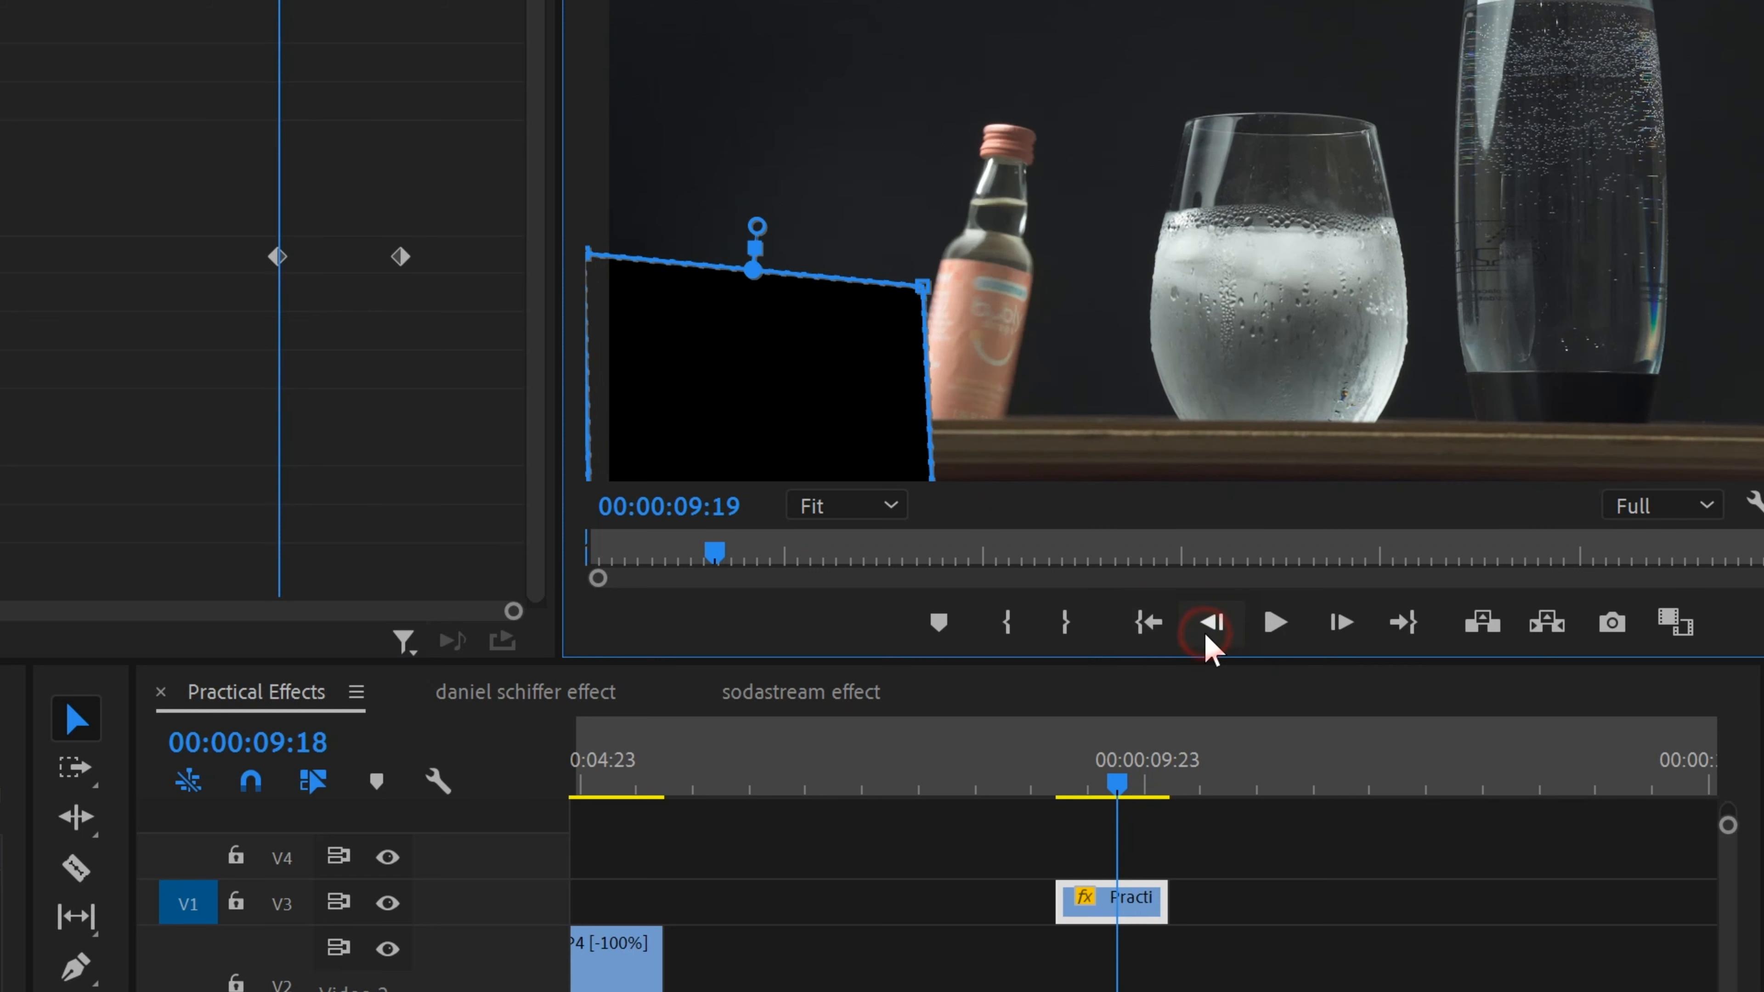
left_click_drag(684, 408, 645, 397)
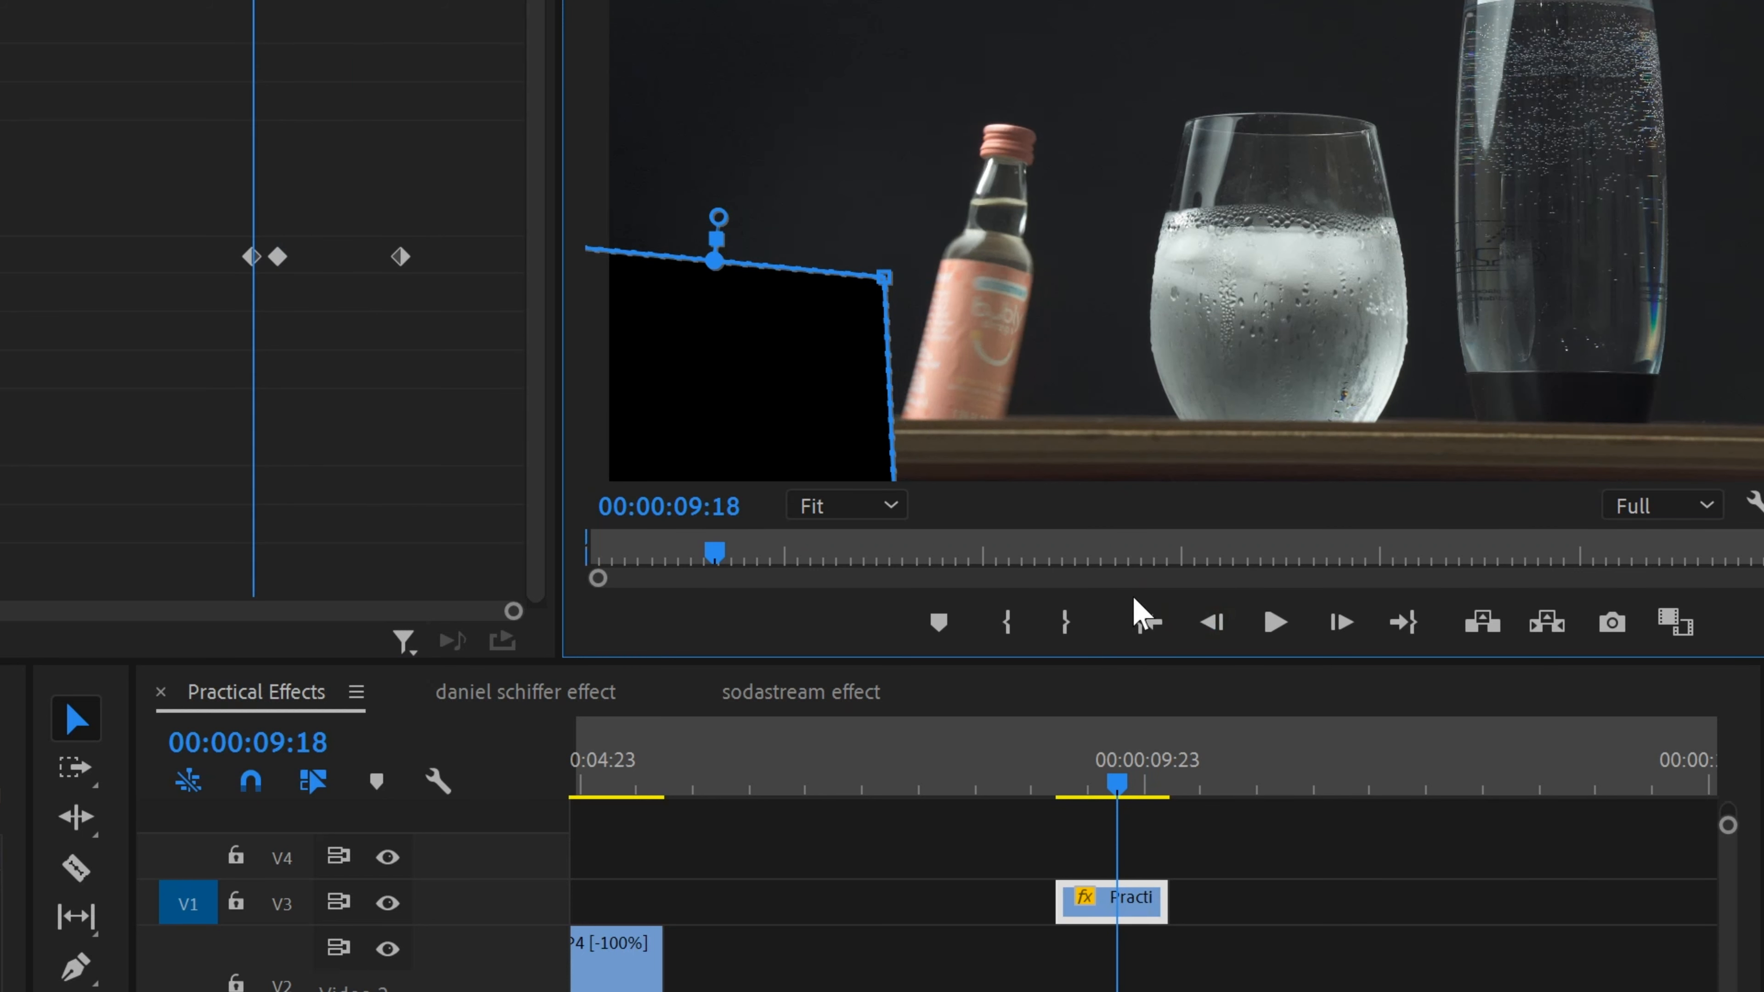
left_click(1212, 626)
left_click_drag(787, 435, 662, 359)
left_click(1212, 623)
left_click(1216, 653)
left_click(1212, 625)
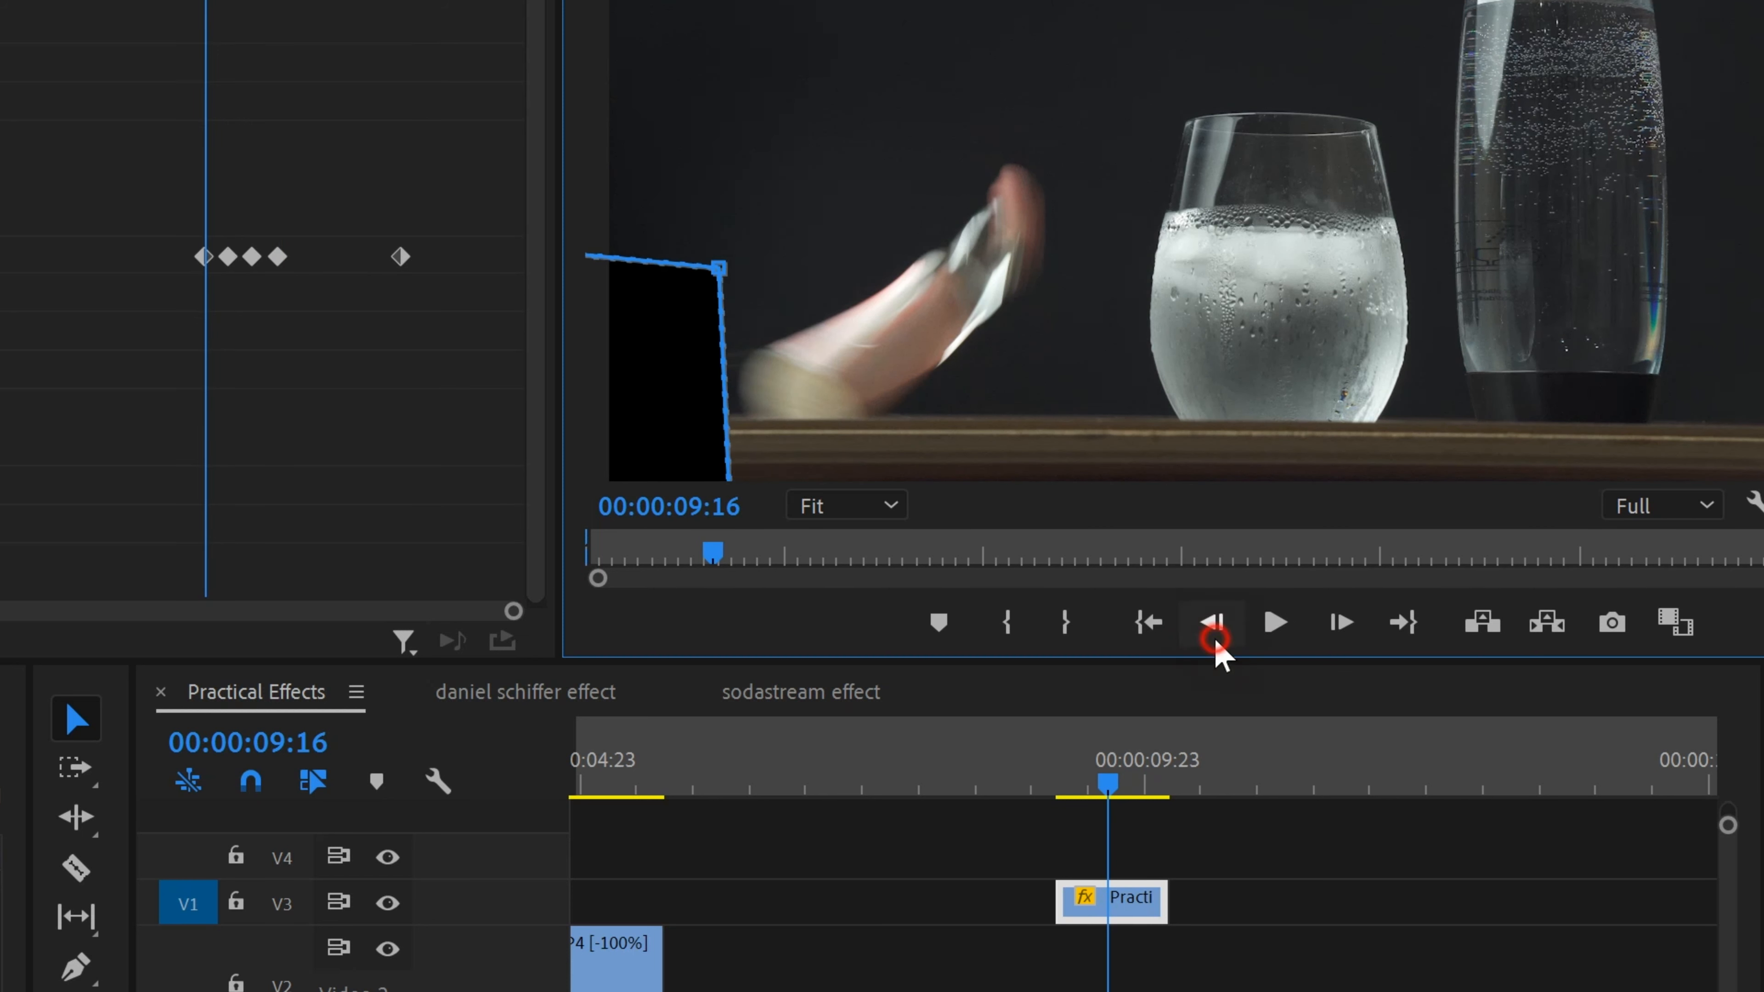
left_click_drag(618, 406, 503, 401)
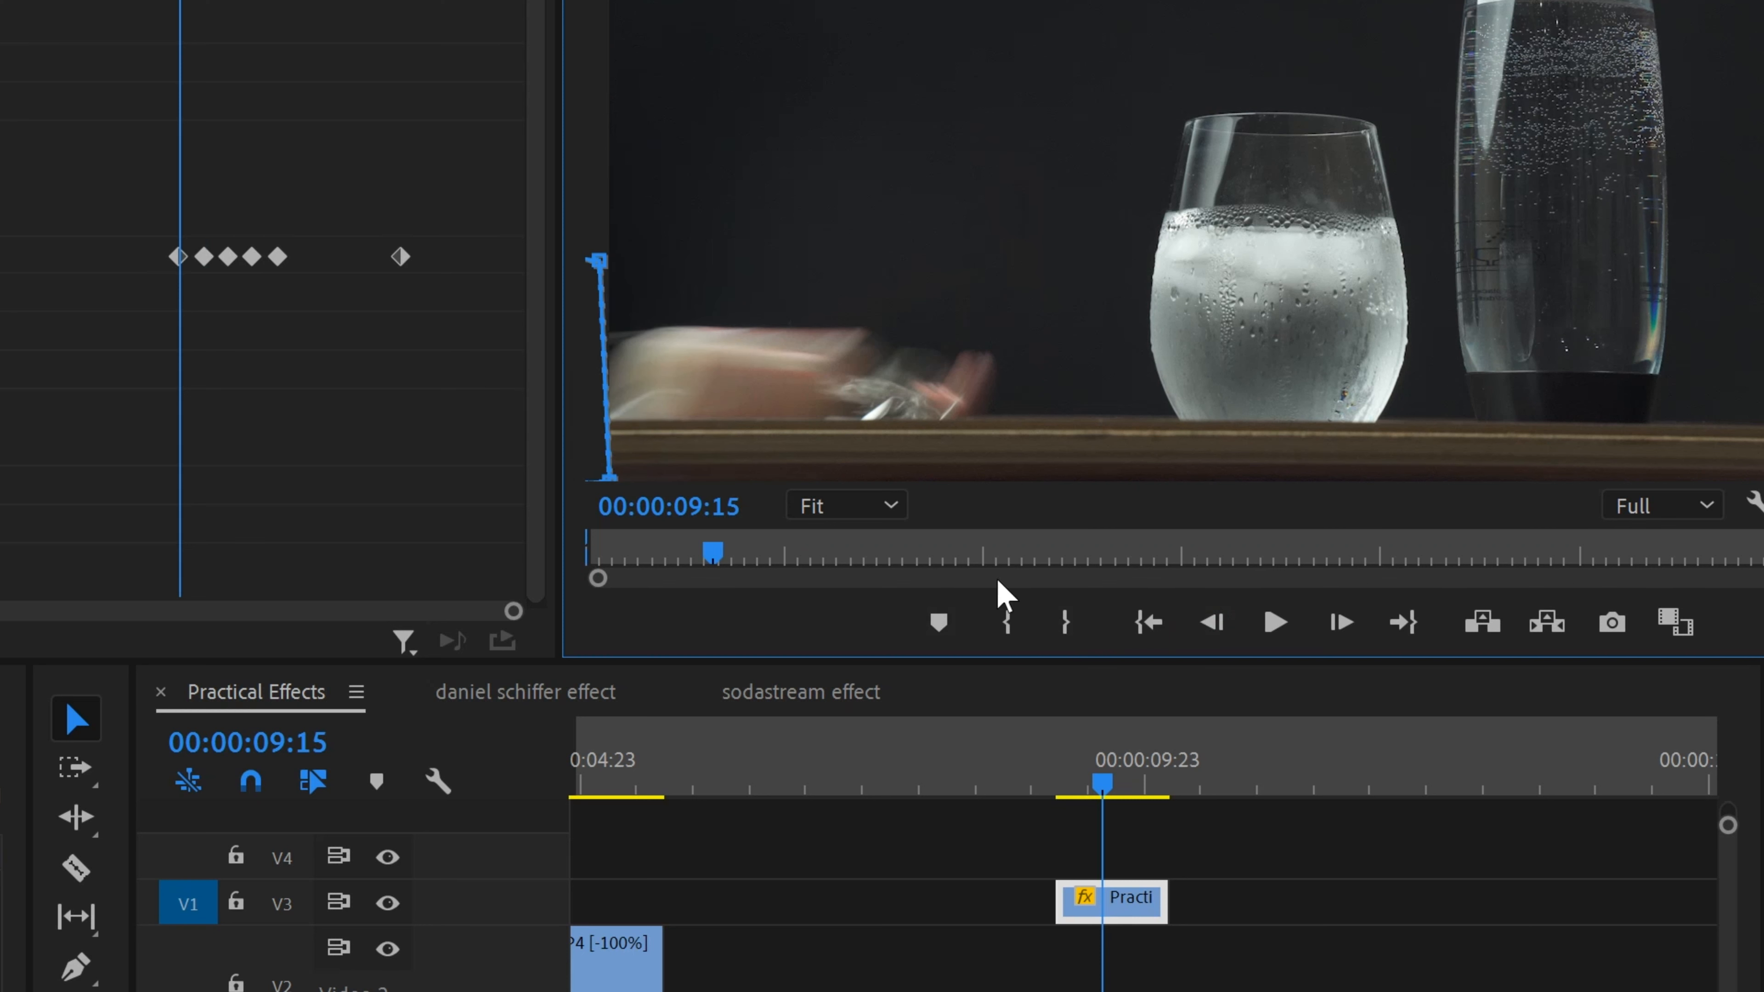
At 00:00:09:14, nudge the mask further outside the frame's left edge, and step back to 00:00:09:12 to check it.
left_click(1225, 638)
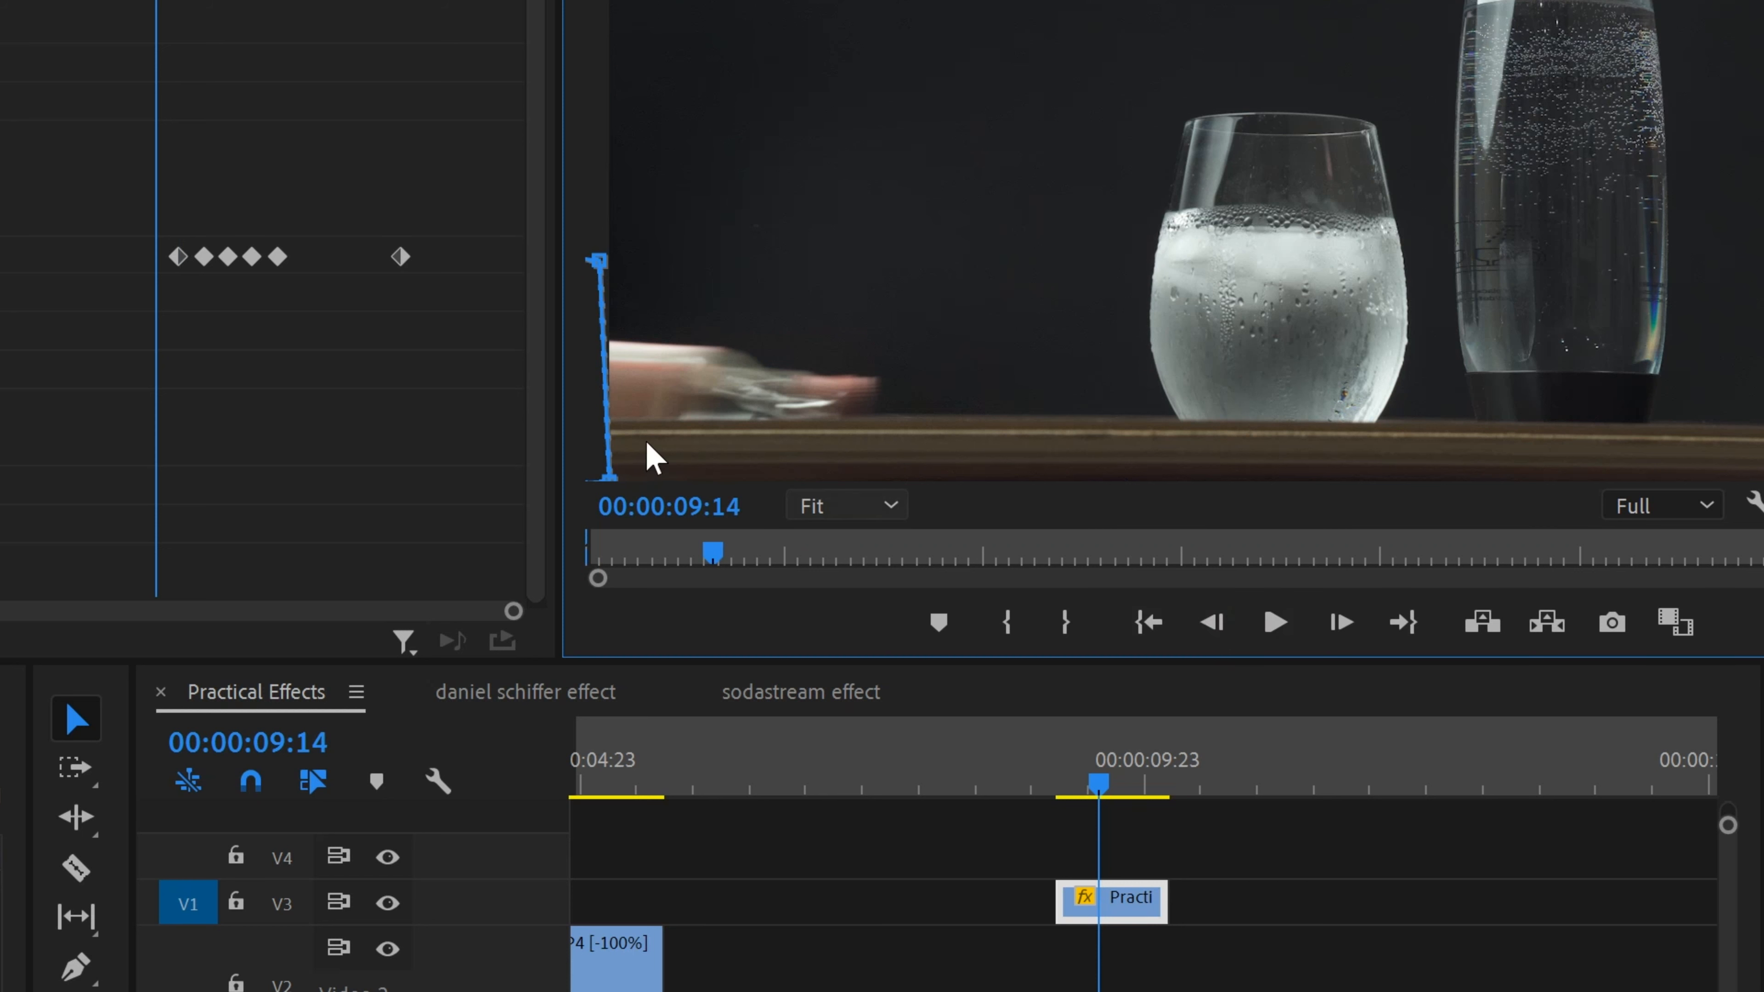
left_click_drag(590, 425, 583, 425)
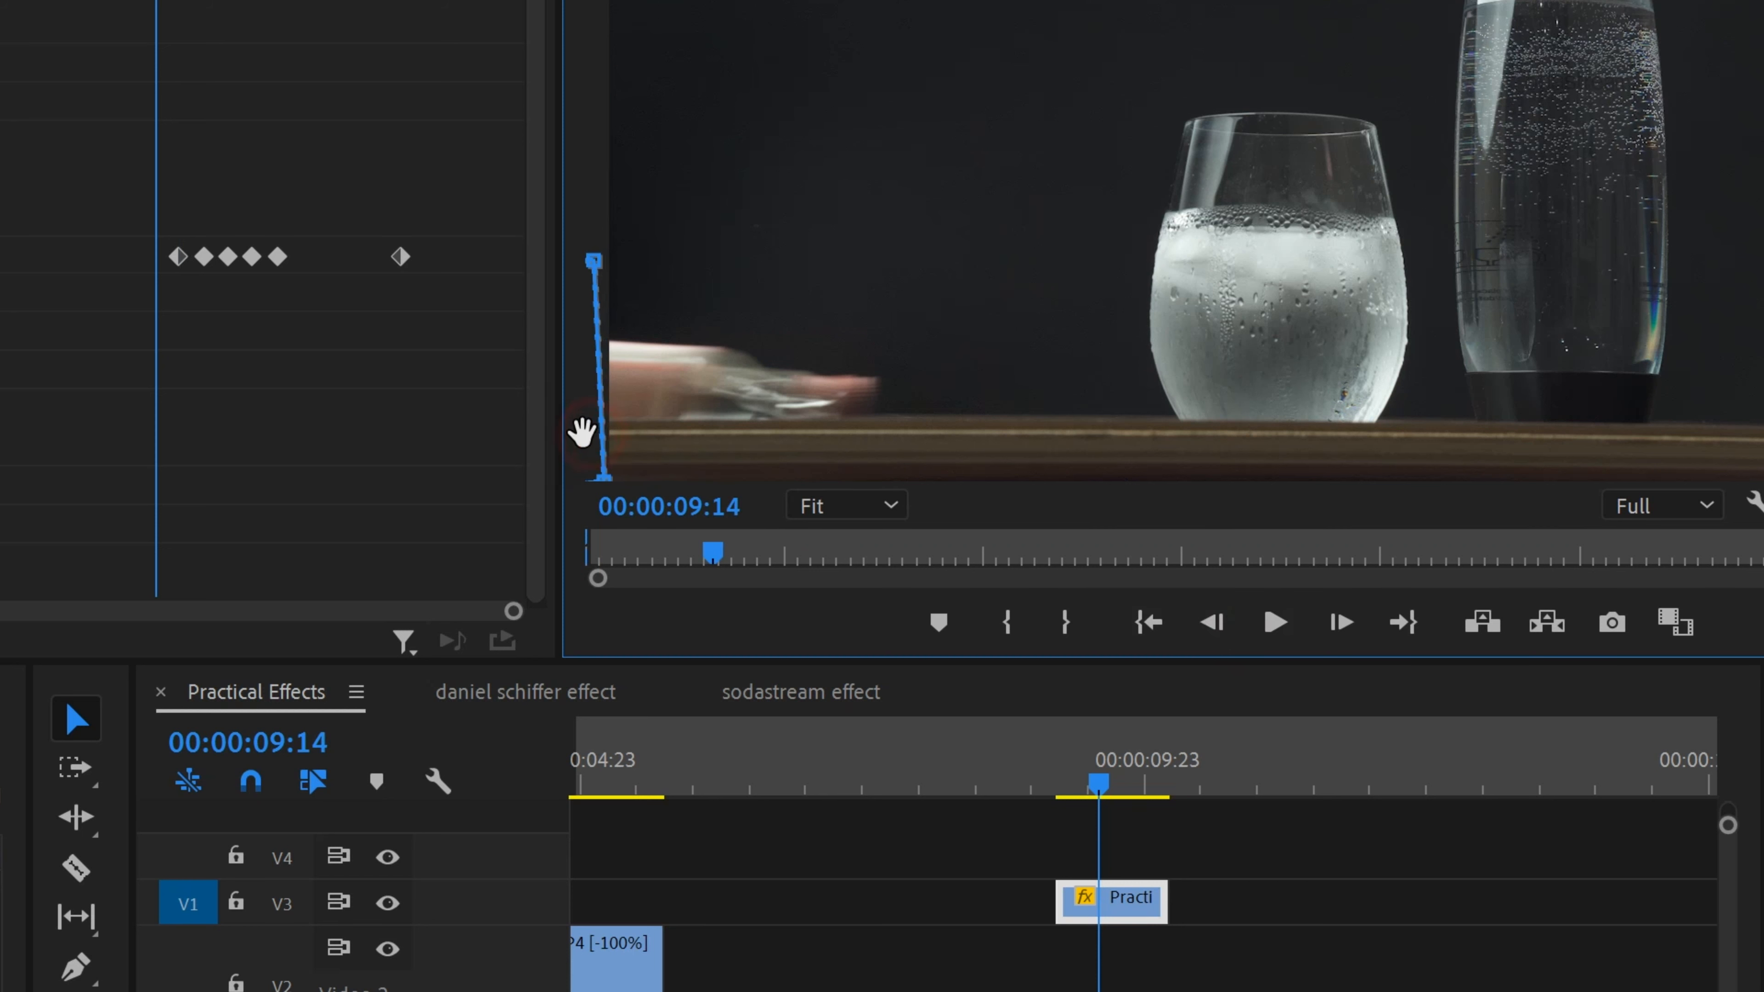
left_click(1234, 635)
left_click(1236, 636)
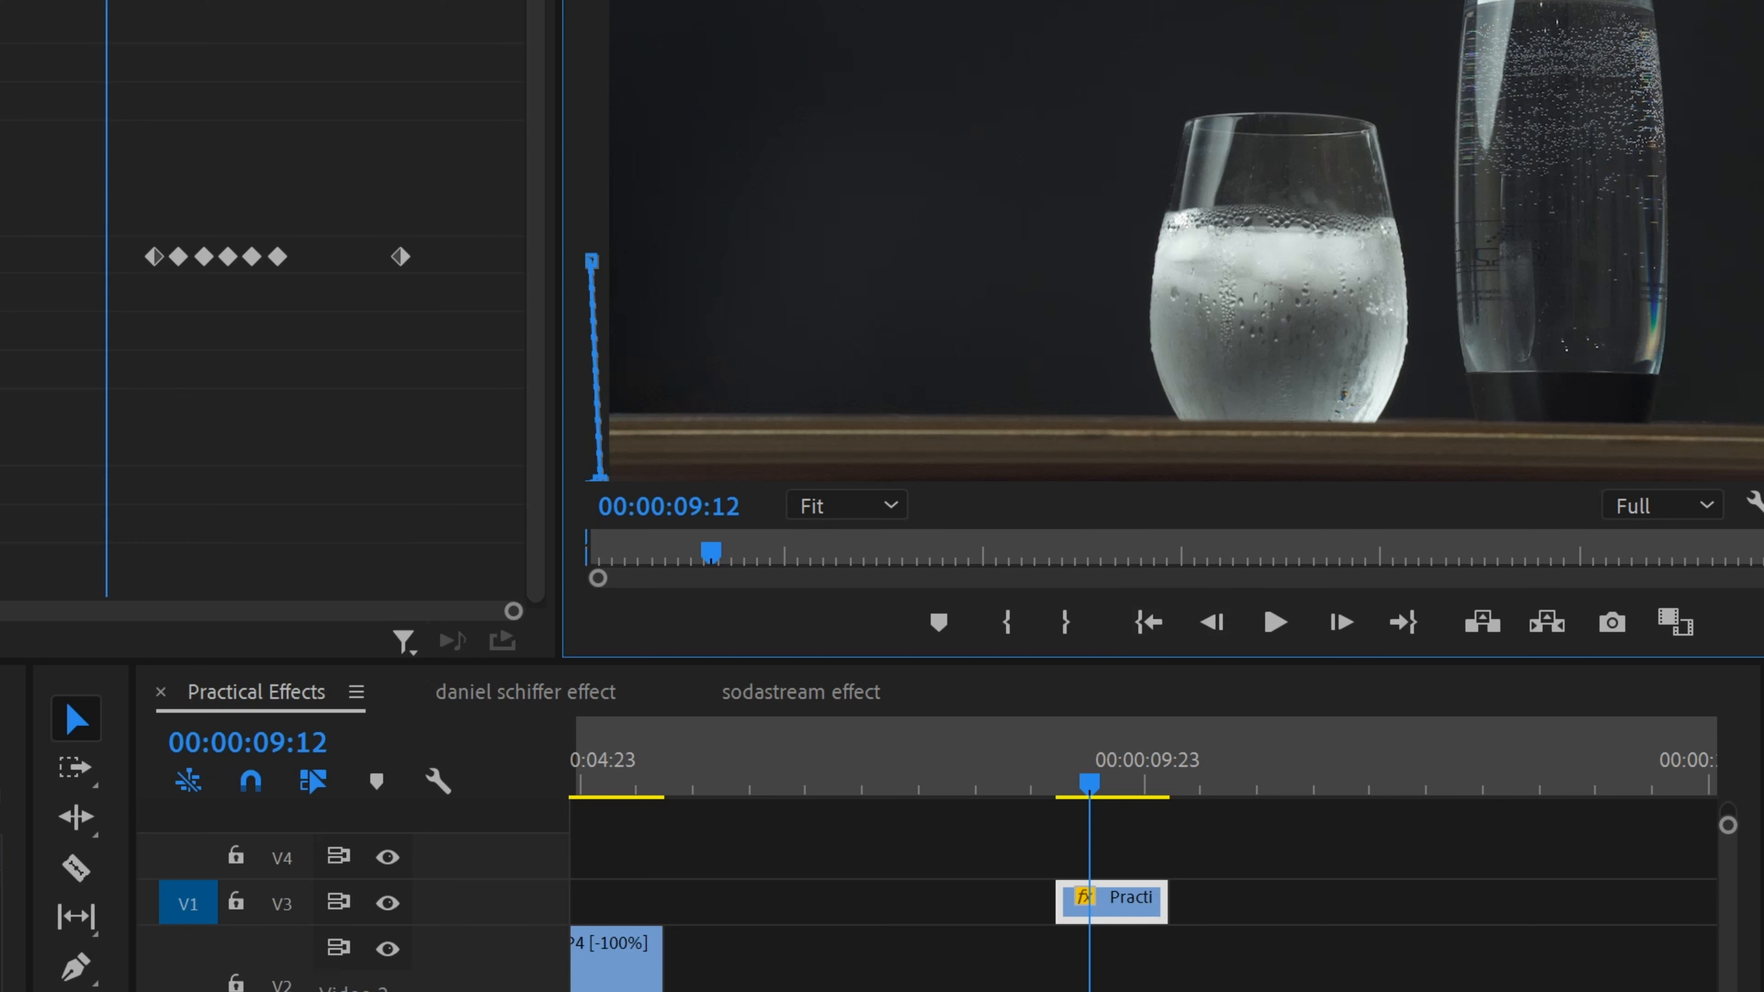
Move the masked bottle segment on V3 over the end of the first V2 clip and preview the combined effect.
left_click_drag(715, 991, 867, 991)
left_click_drag(899, 920, 754, 924)
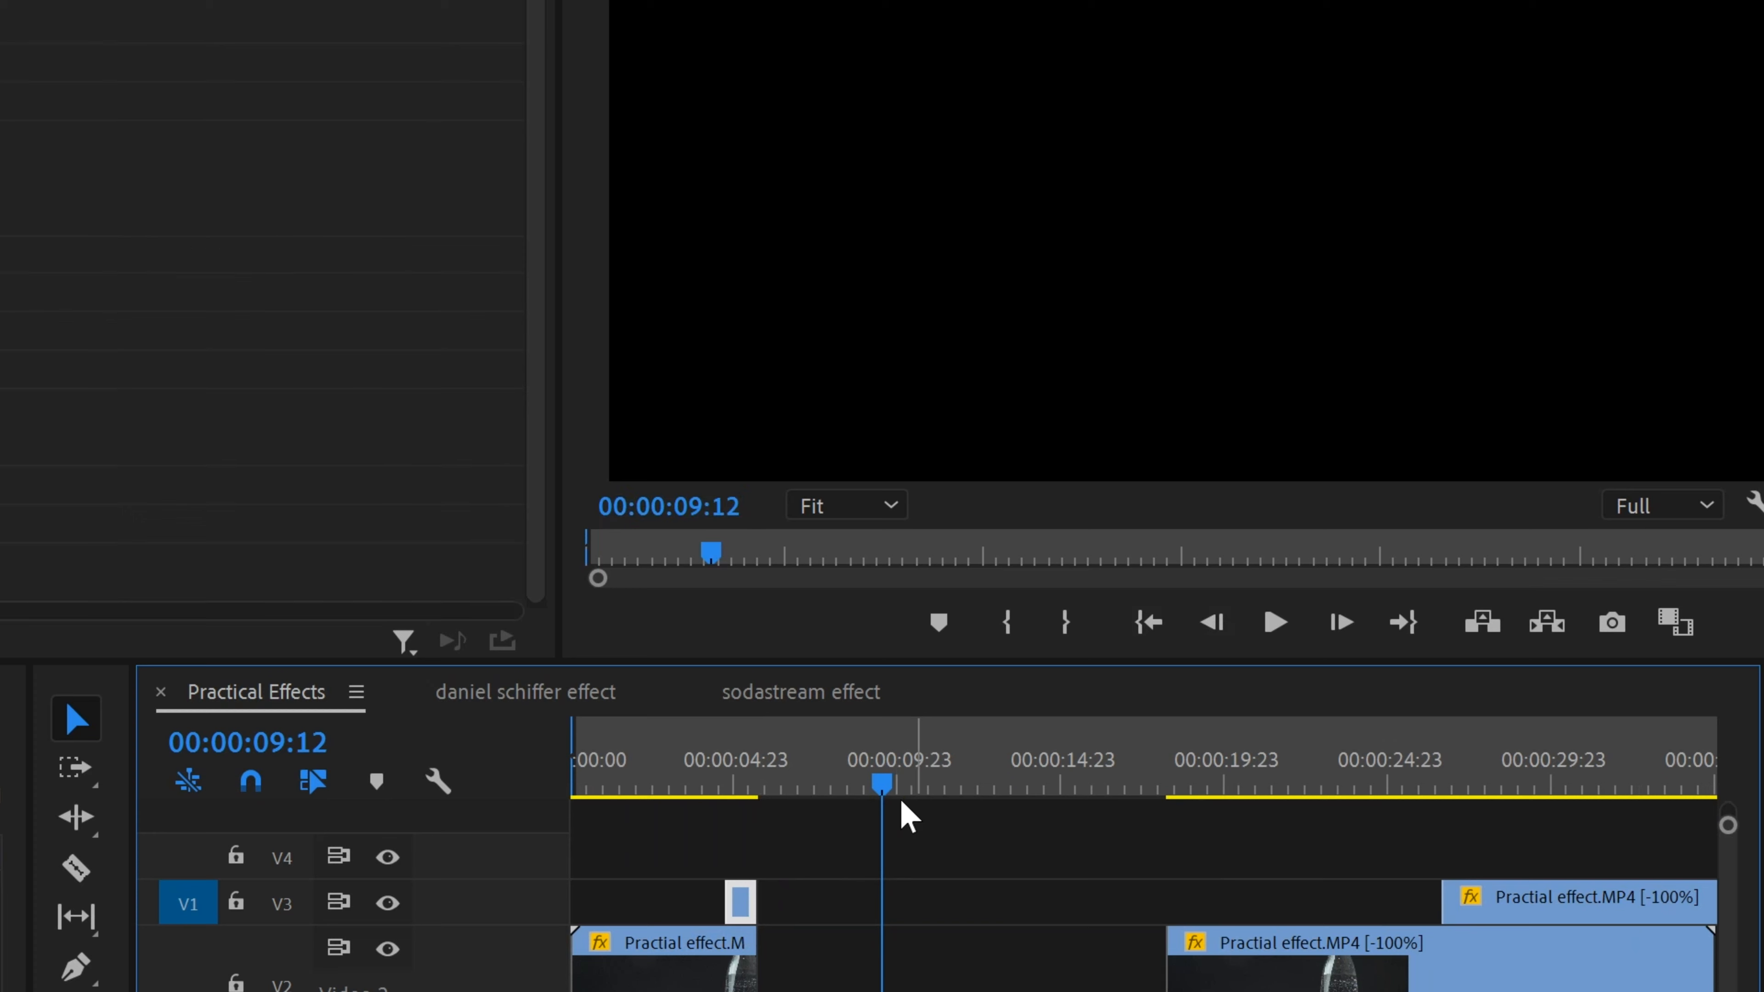
left_click_drag(788, 798, 725, 817)
left_click(1253, 622)
left_click(1253, 622)
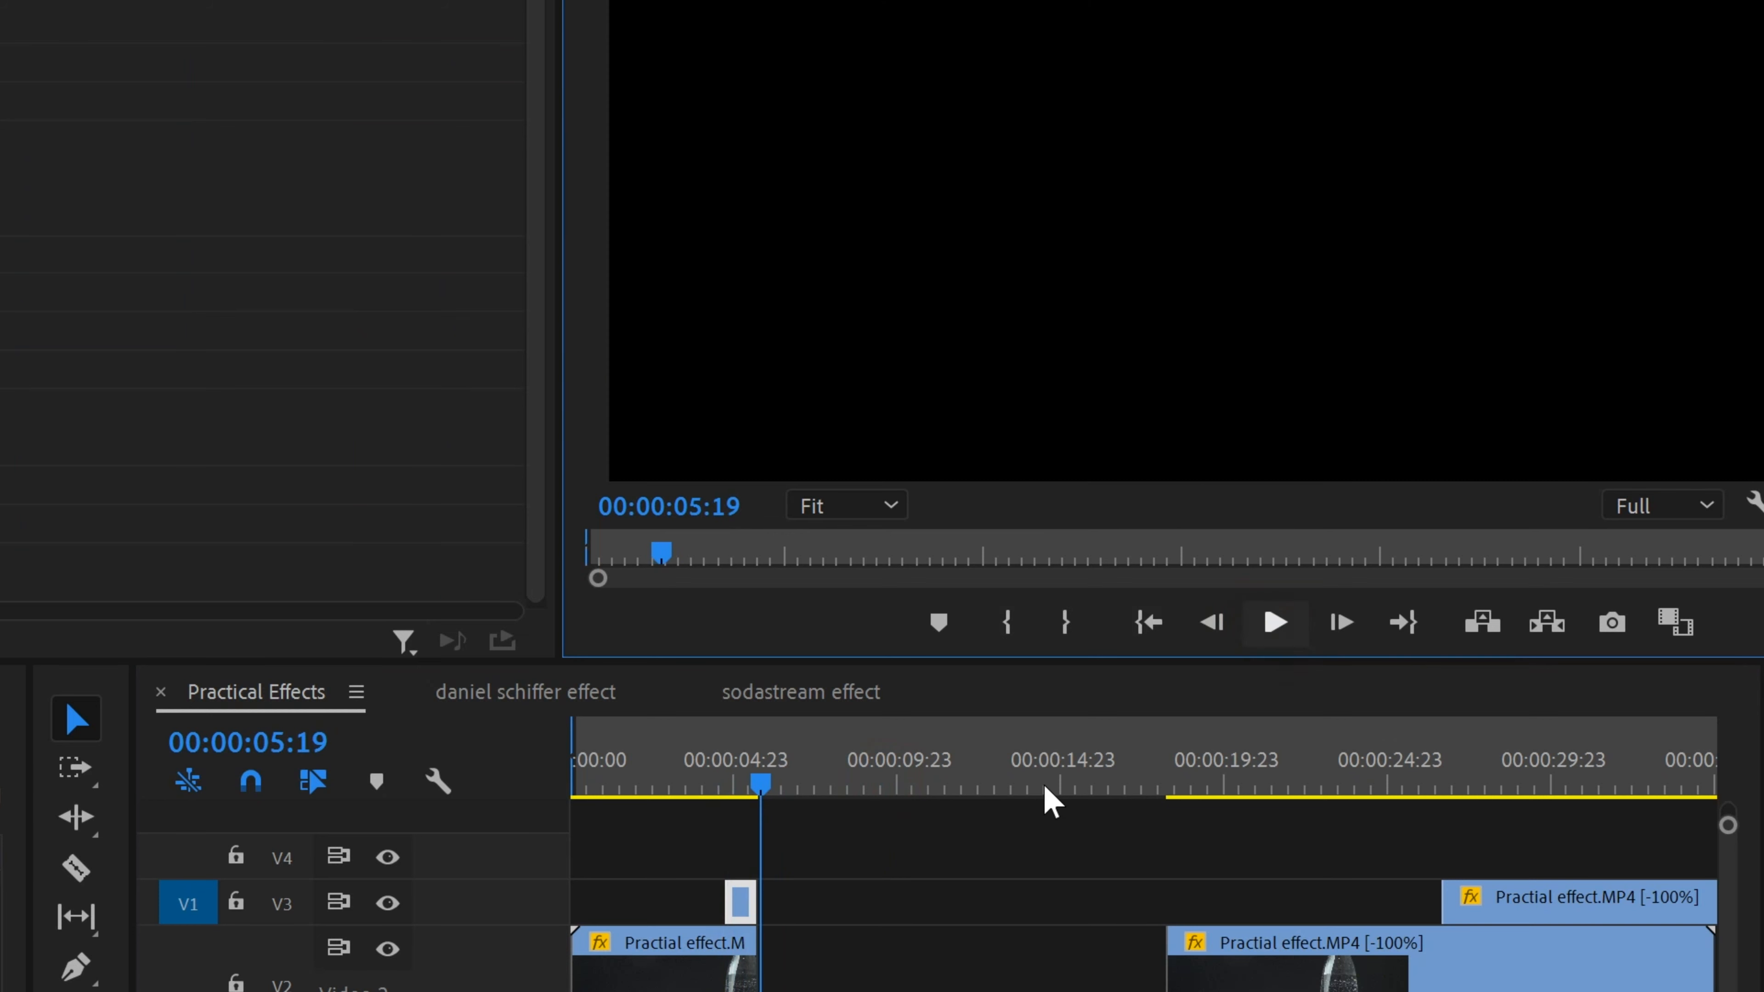
mouse_move(757, 778)
left_mouse_down()
mouse_move(728, 778)
mouse_move(756, 763)
left_mouse_up()
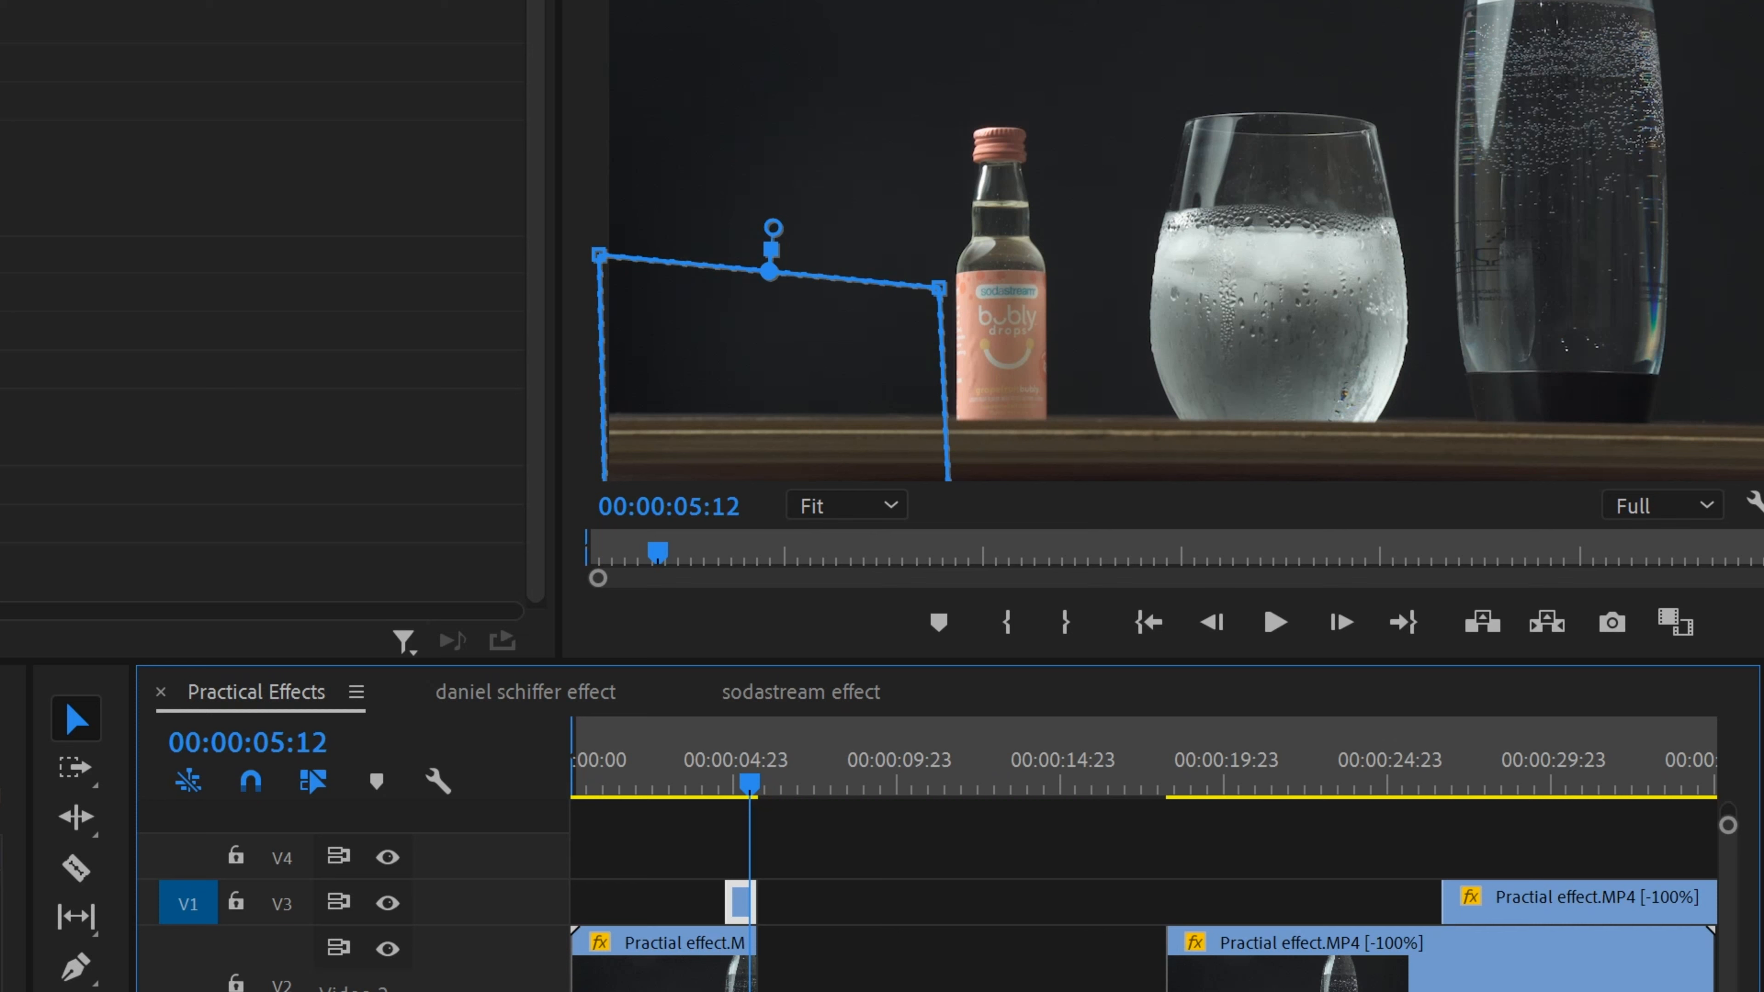
Shift the longer reversed segment on V3 earlier so it sits before the reversed V2 clip.
key("minus")
key("minus")
left_click_drag(1143, 911, 861, 914)
left_click_drag(1021, 982, 1345, 984)
Find the frame before the lemon slice enters and cut the reversed V2 clip there, at 00:00:24:15.
left_click_drag(668, 784, 903, 862)
left_click_drag(1392, 989, 1075, 990)
left_click_drag(924, 783, 1039, 781)
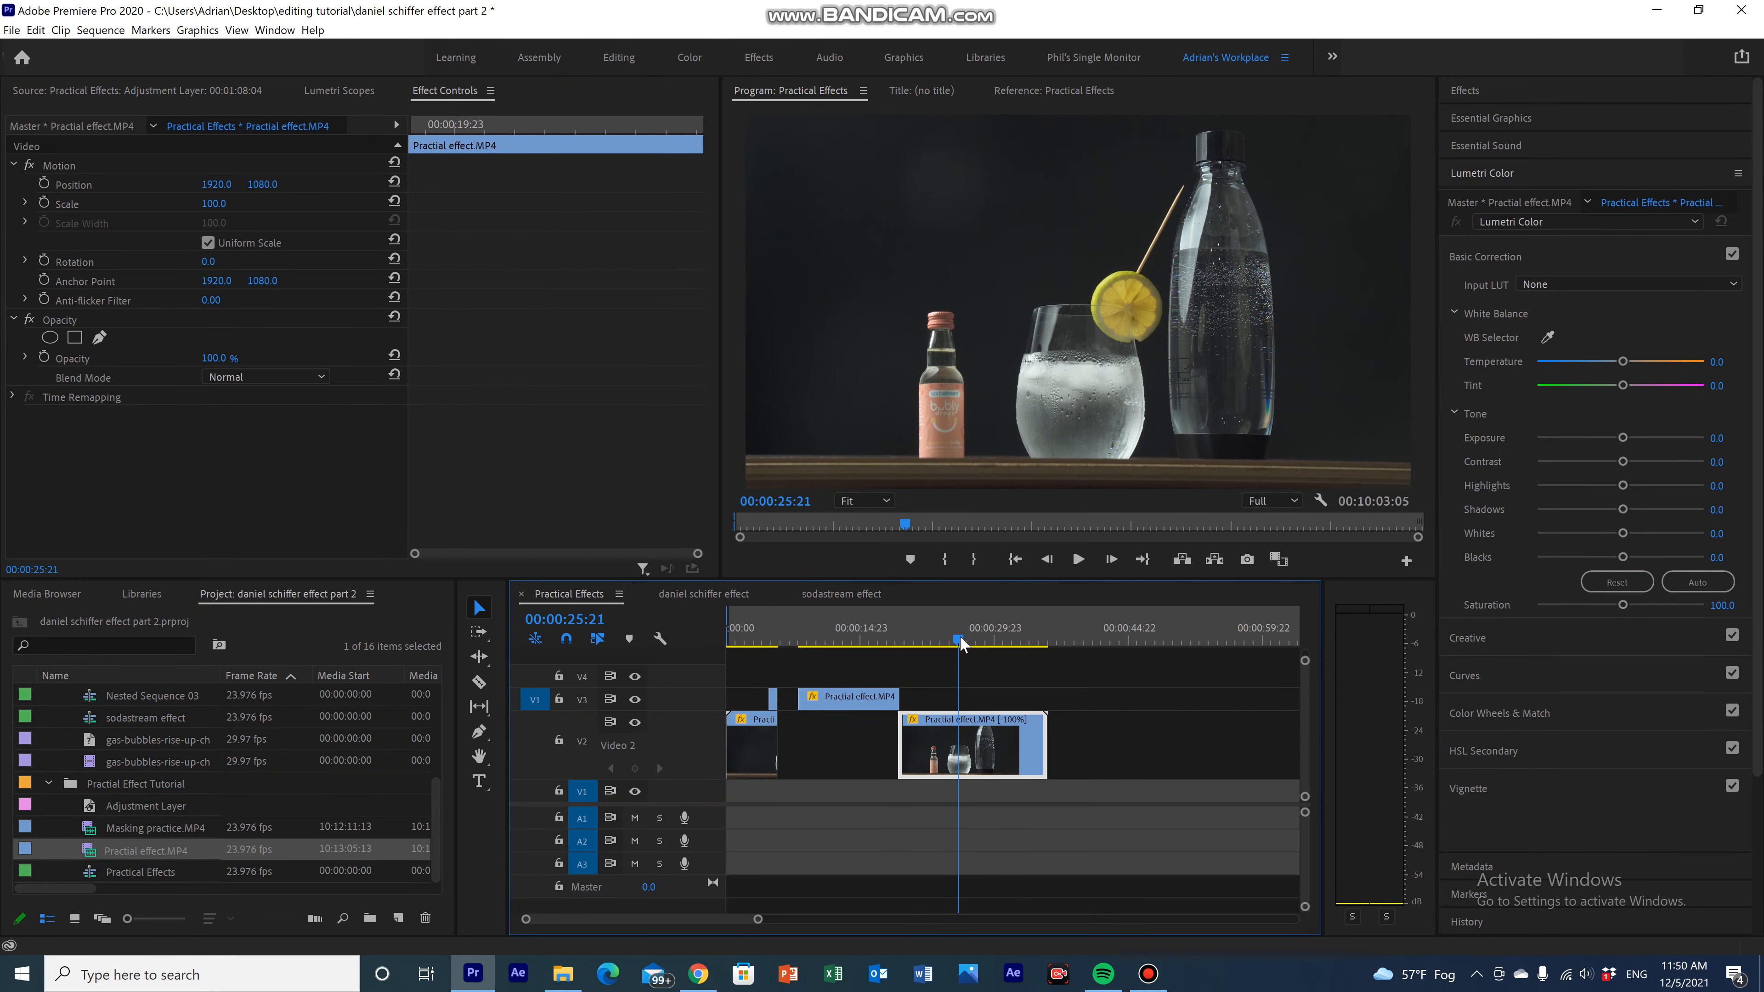
left_click_drag(960, 642, 953, 644)
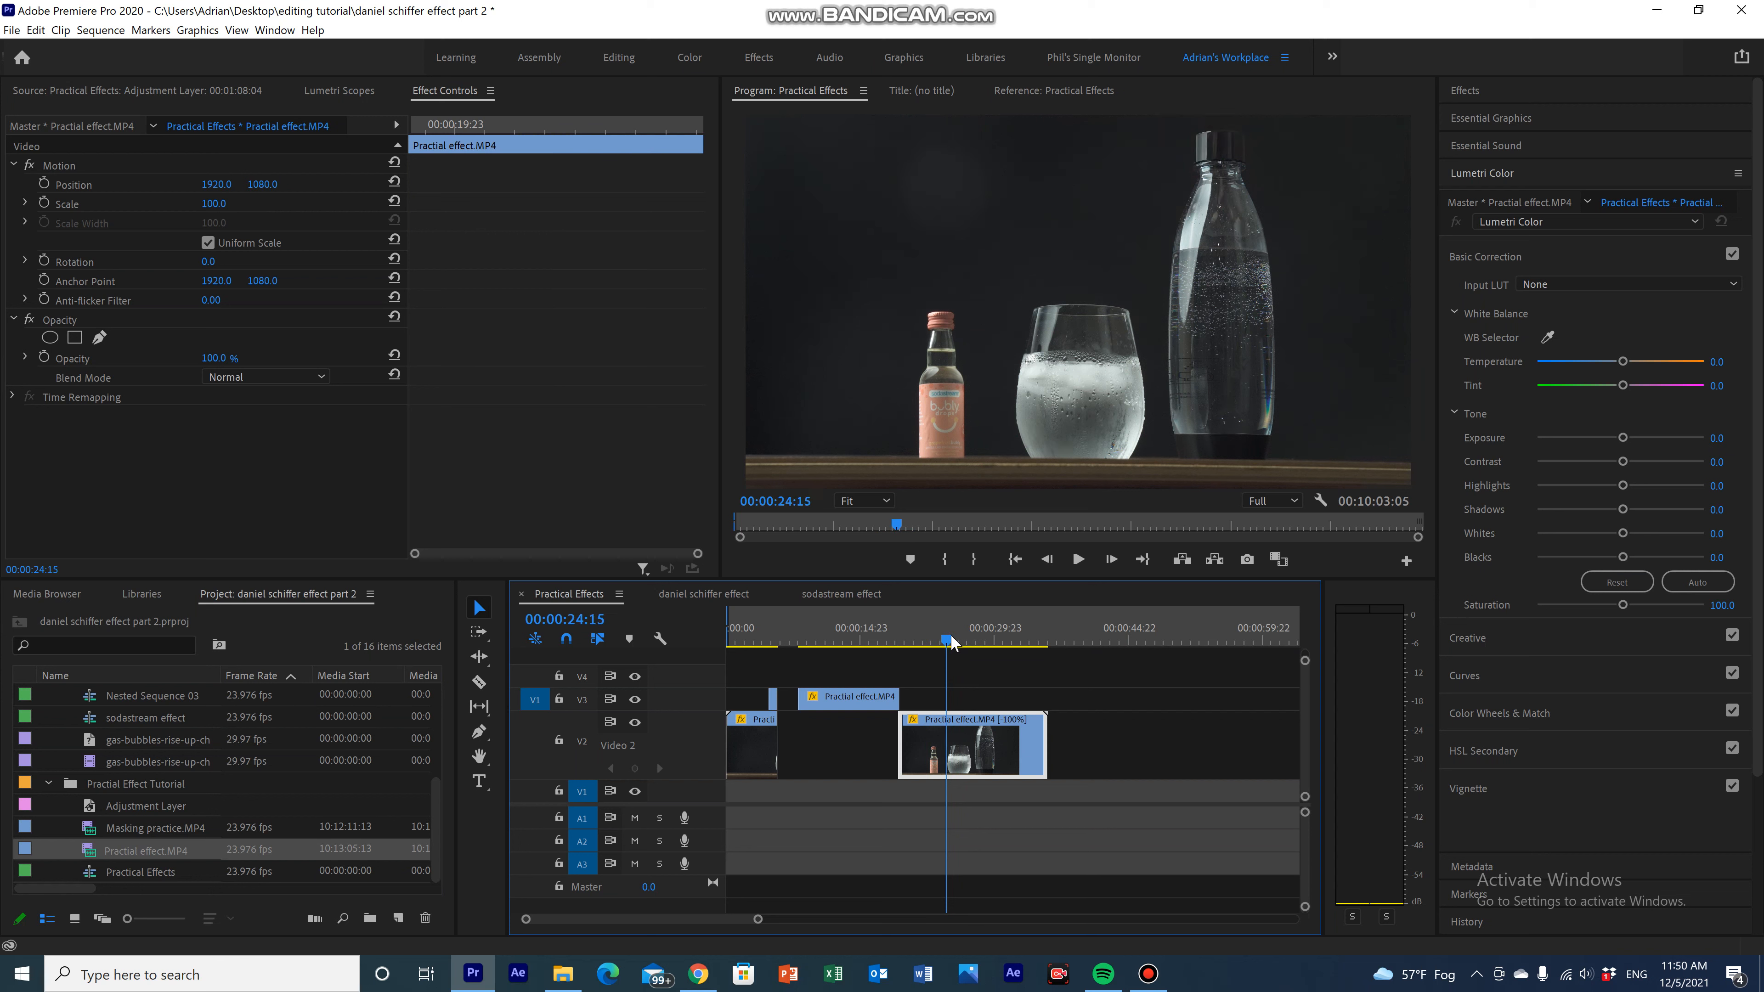
key("ctrl+k")
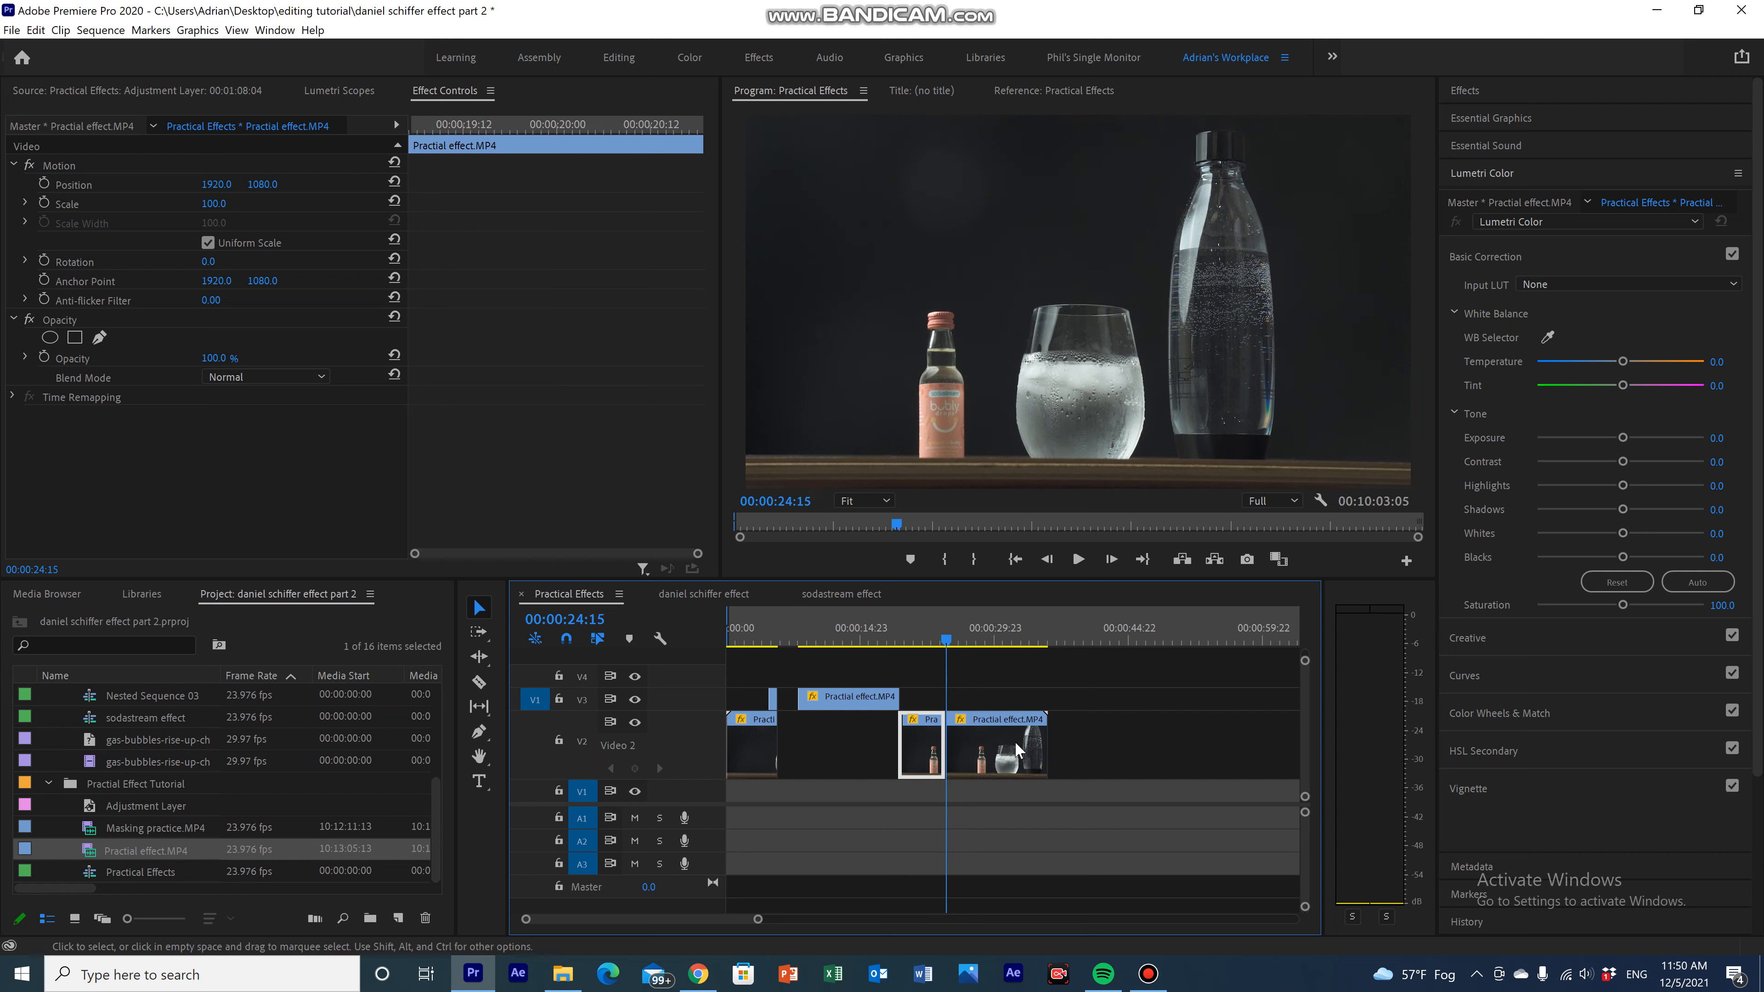
Cut the reversed V2 clip at 00:00:26:09, where the lemon slice rests on the glass.
left_click(927, 752)
left_click_drag(956, 644, 965, 647)
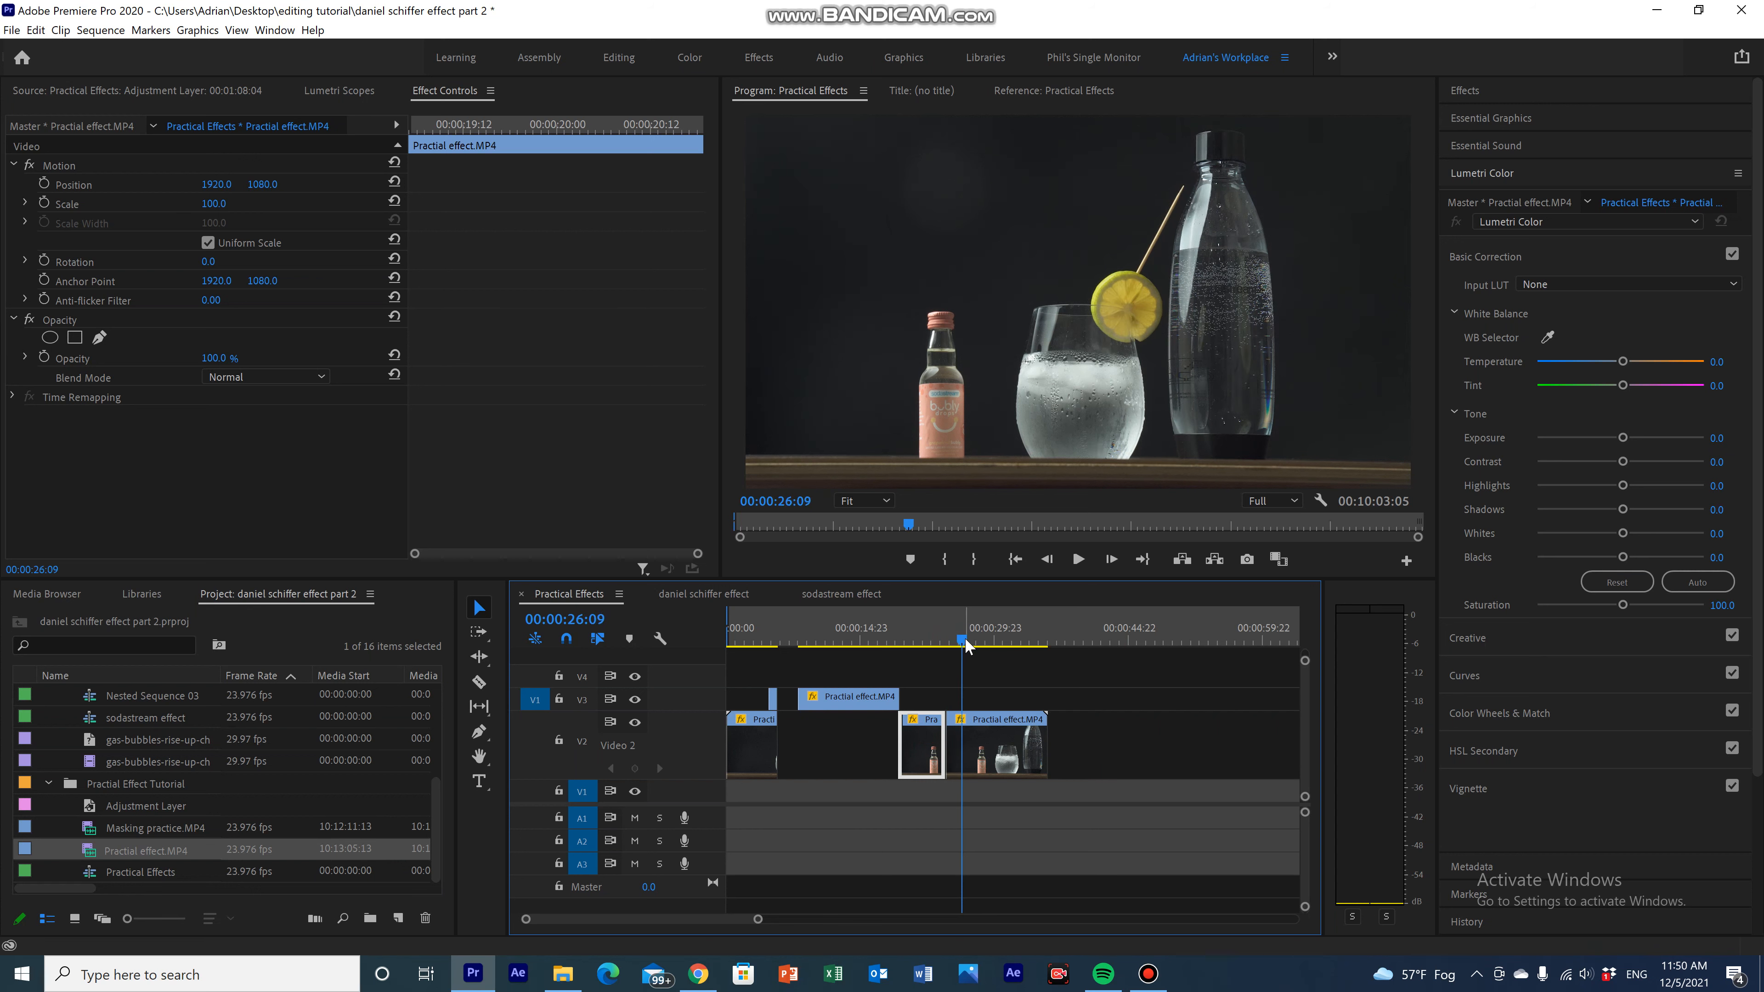
left_click(982, 772)
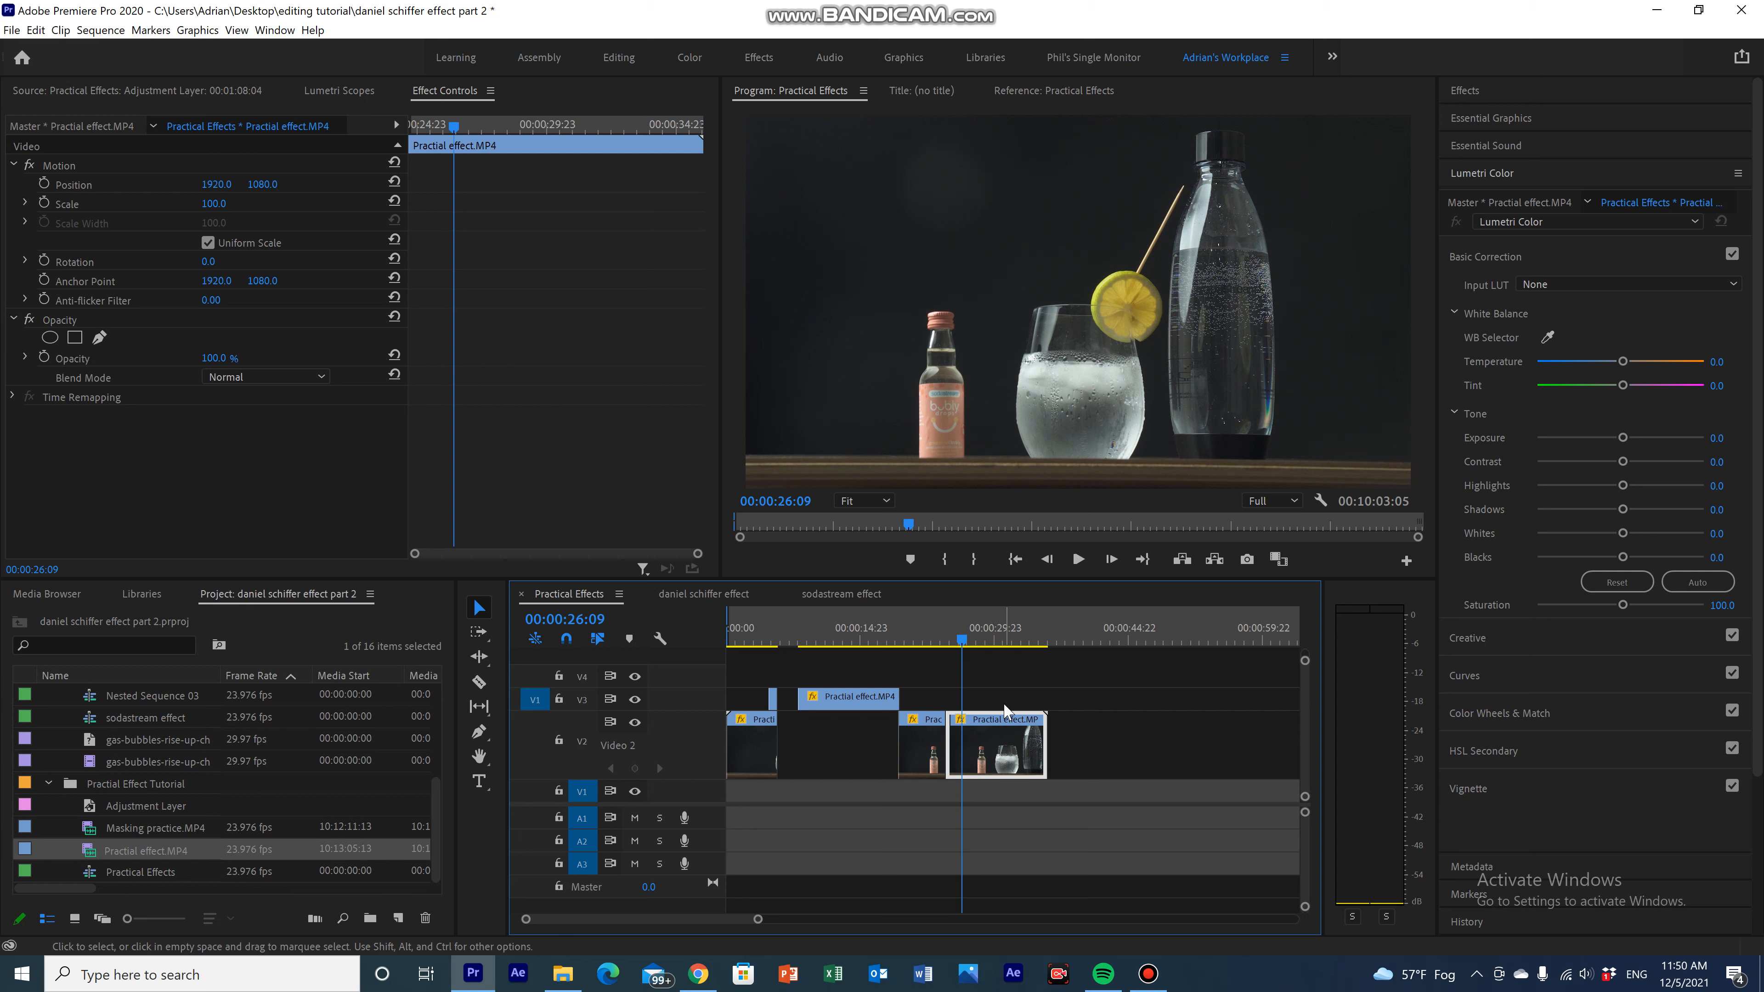
key("ctrl+k")
Delete the V2 segment before the lemon slice's entry and the longer unused segment on V3.
left_click(951, 730)
left_click_drag(935, 746, 1094, 708)
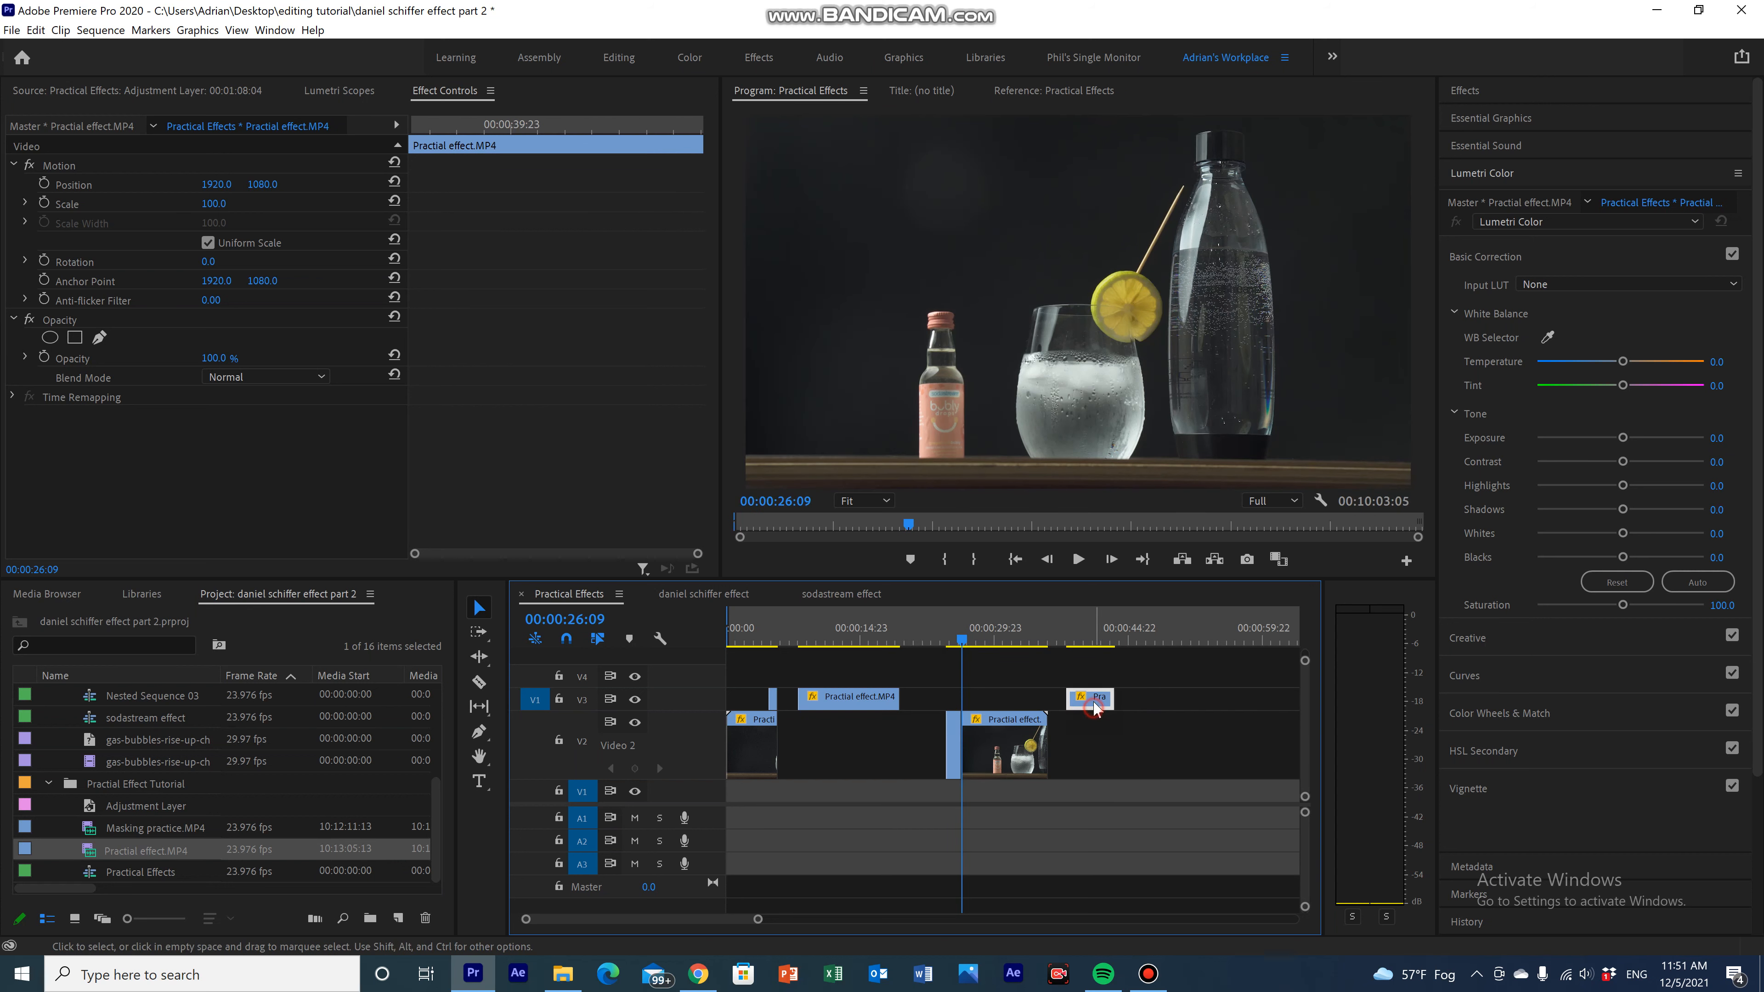
key("Delete")
left_click(832, 698)
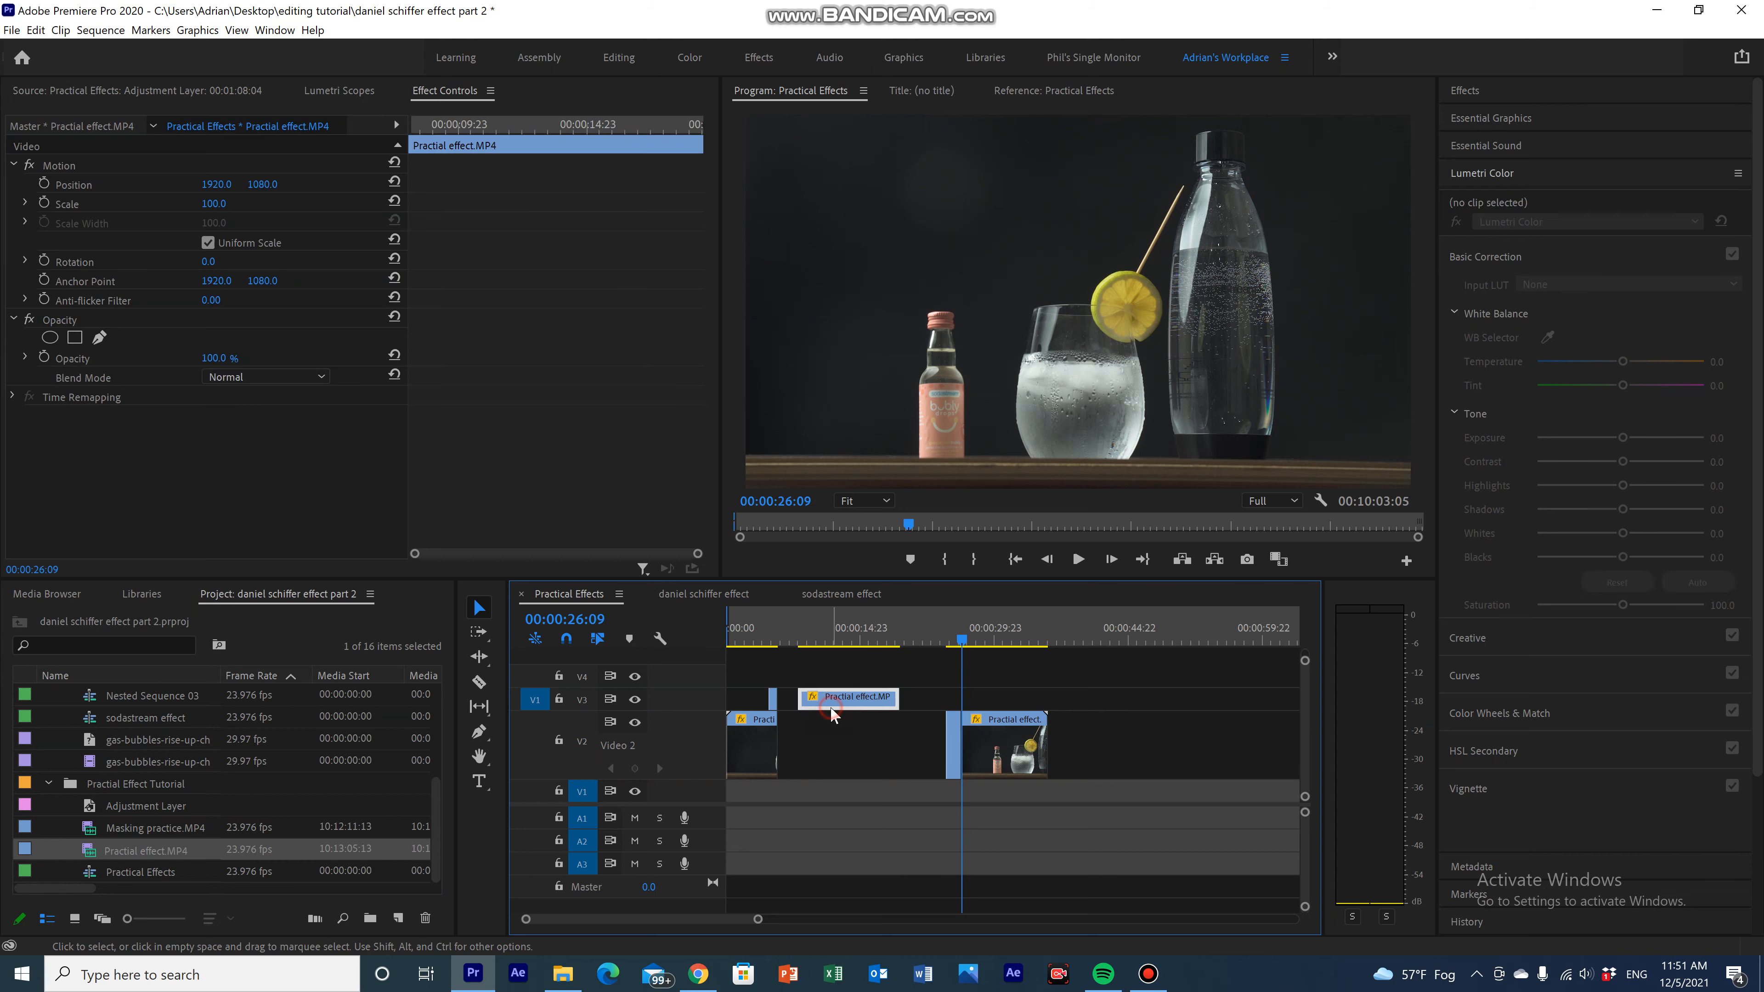
key("Delete")
Delete the V2 segment after the lemon slice's entry and move the short lemon segment to V4 above the bottle segment.
left_click(1019, 749)
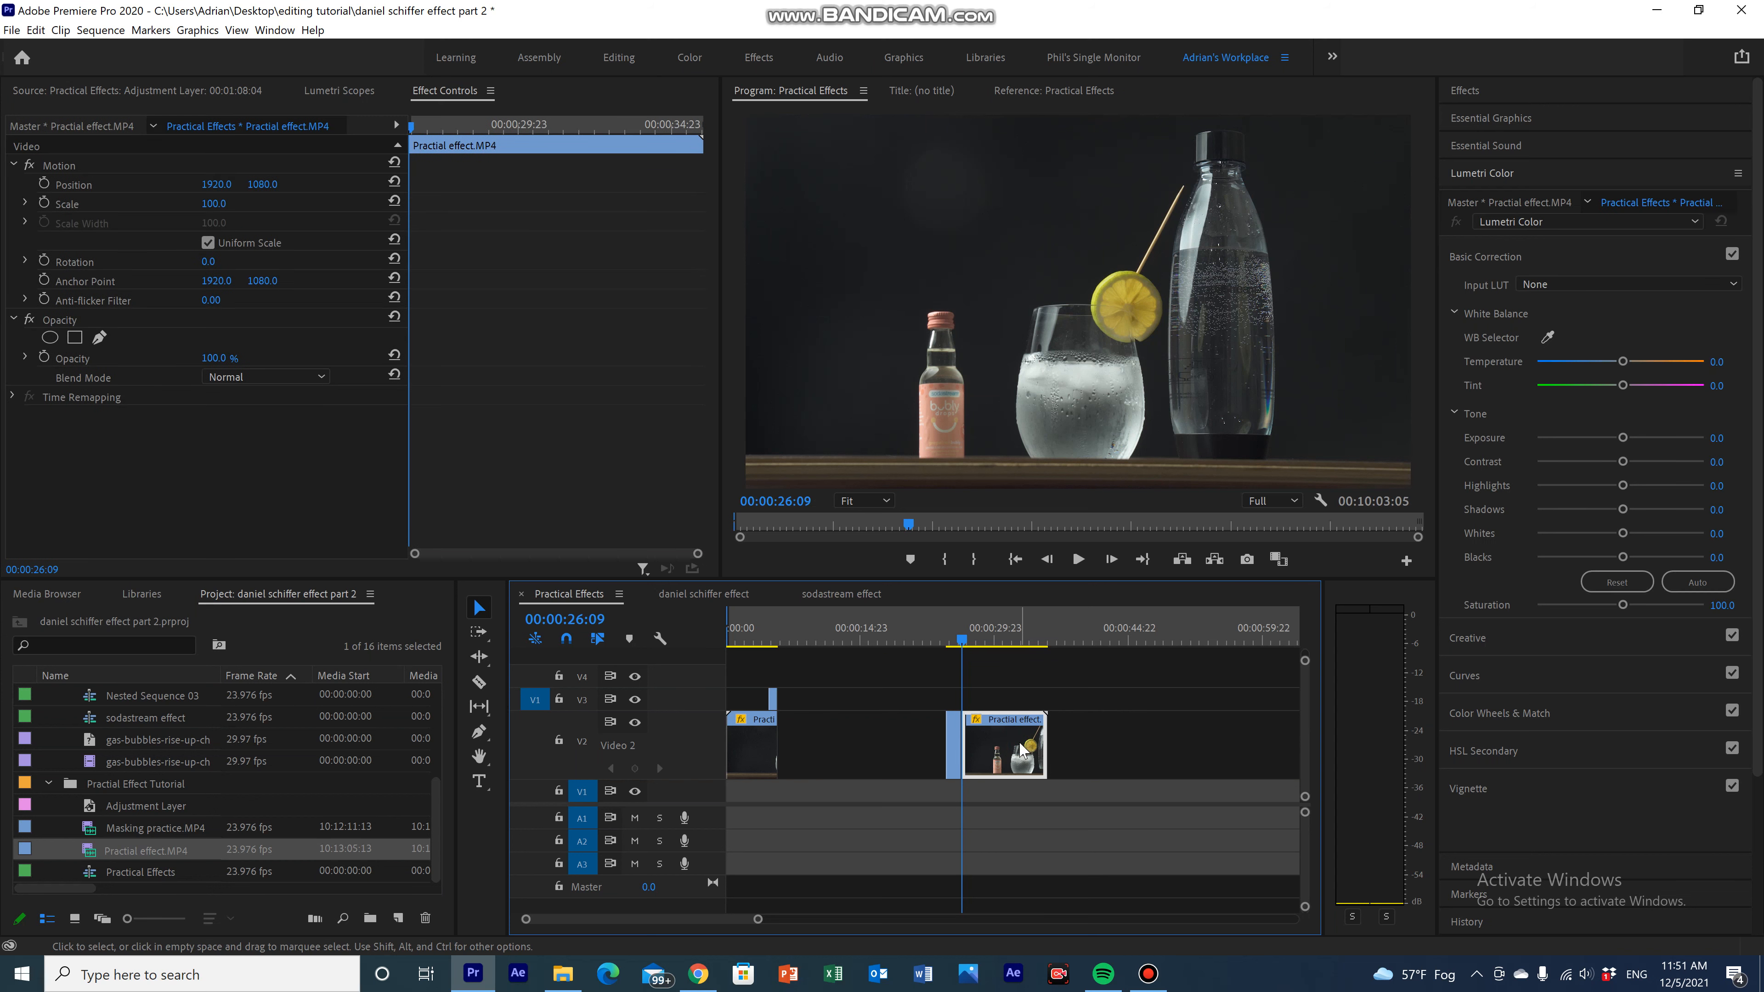
key("Delete")
left_click_drag(955, 751, 770, 674)
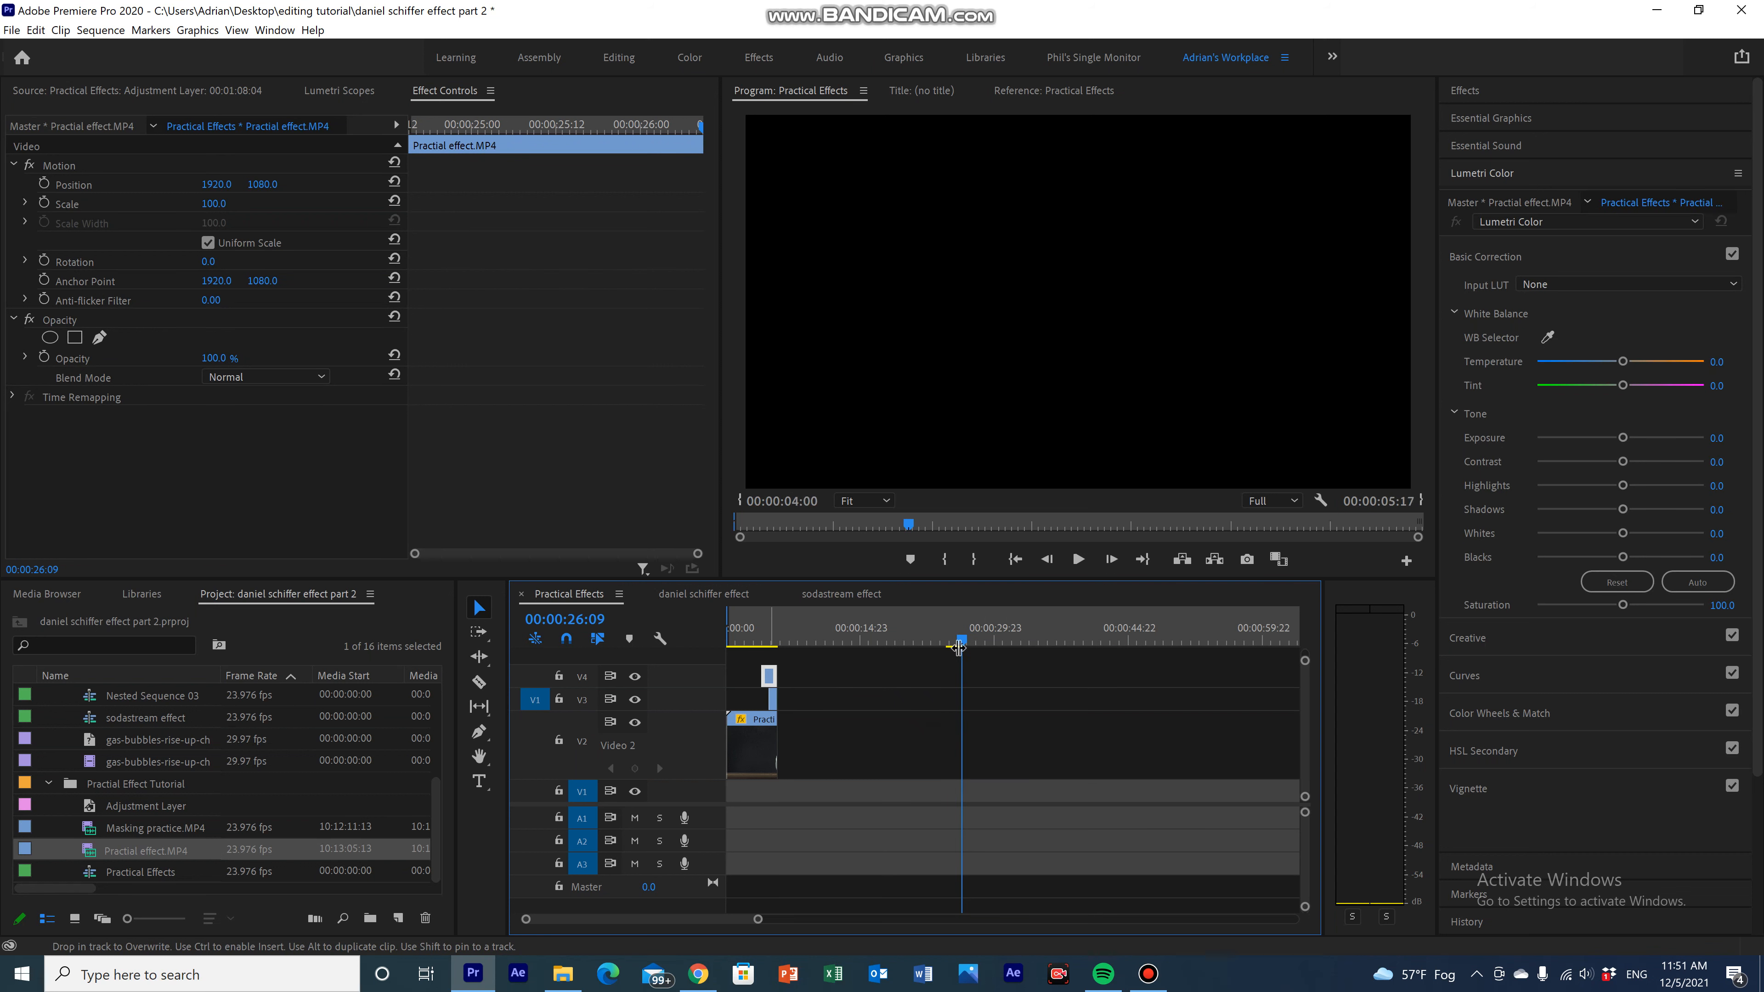
Undo the removal of the lemon segment on V4 and set the playhead to 00:00:04:15, where the slice rests on the glass.
left_click_drag(961, 641, 803, 683)
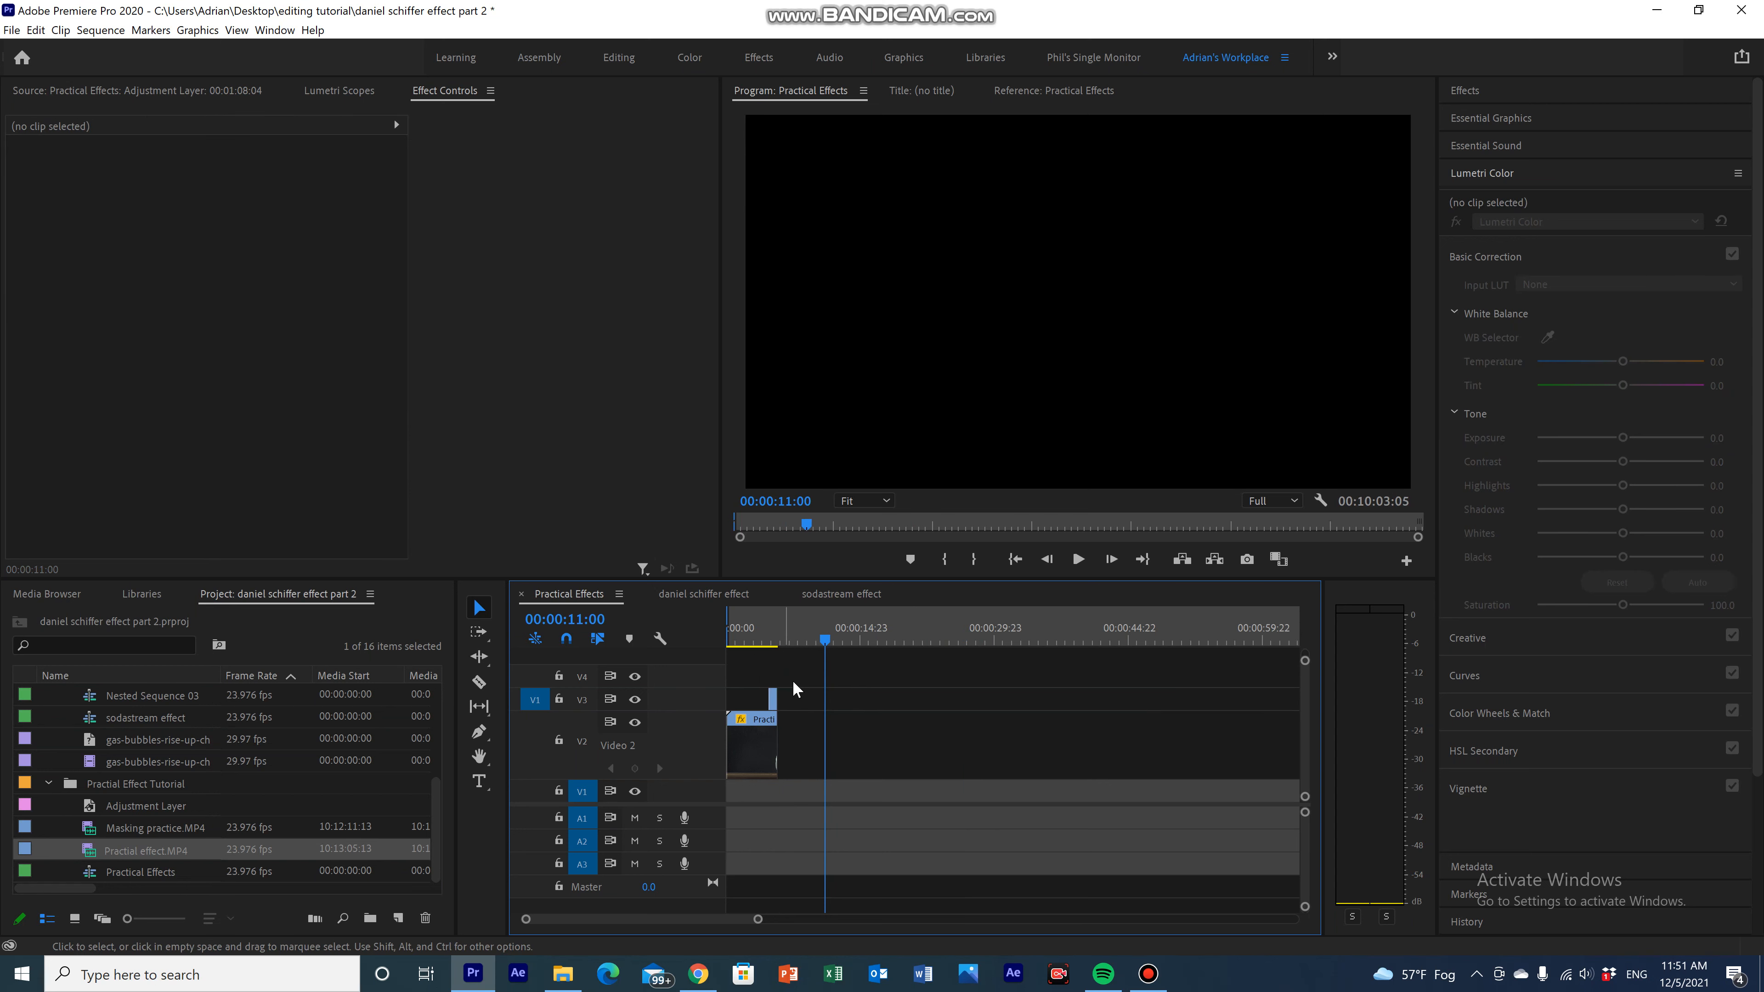
key("ctrl+z")
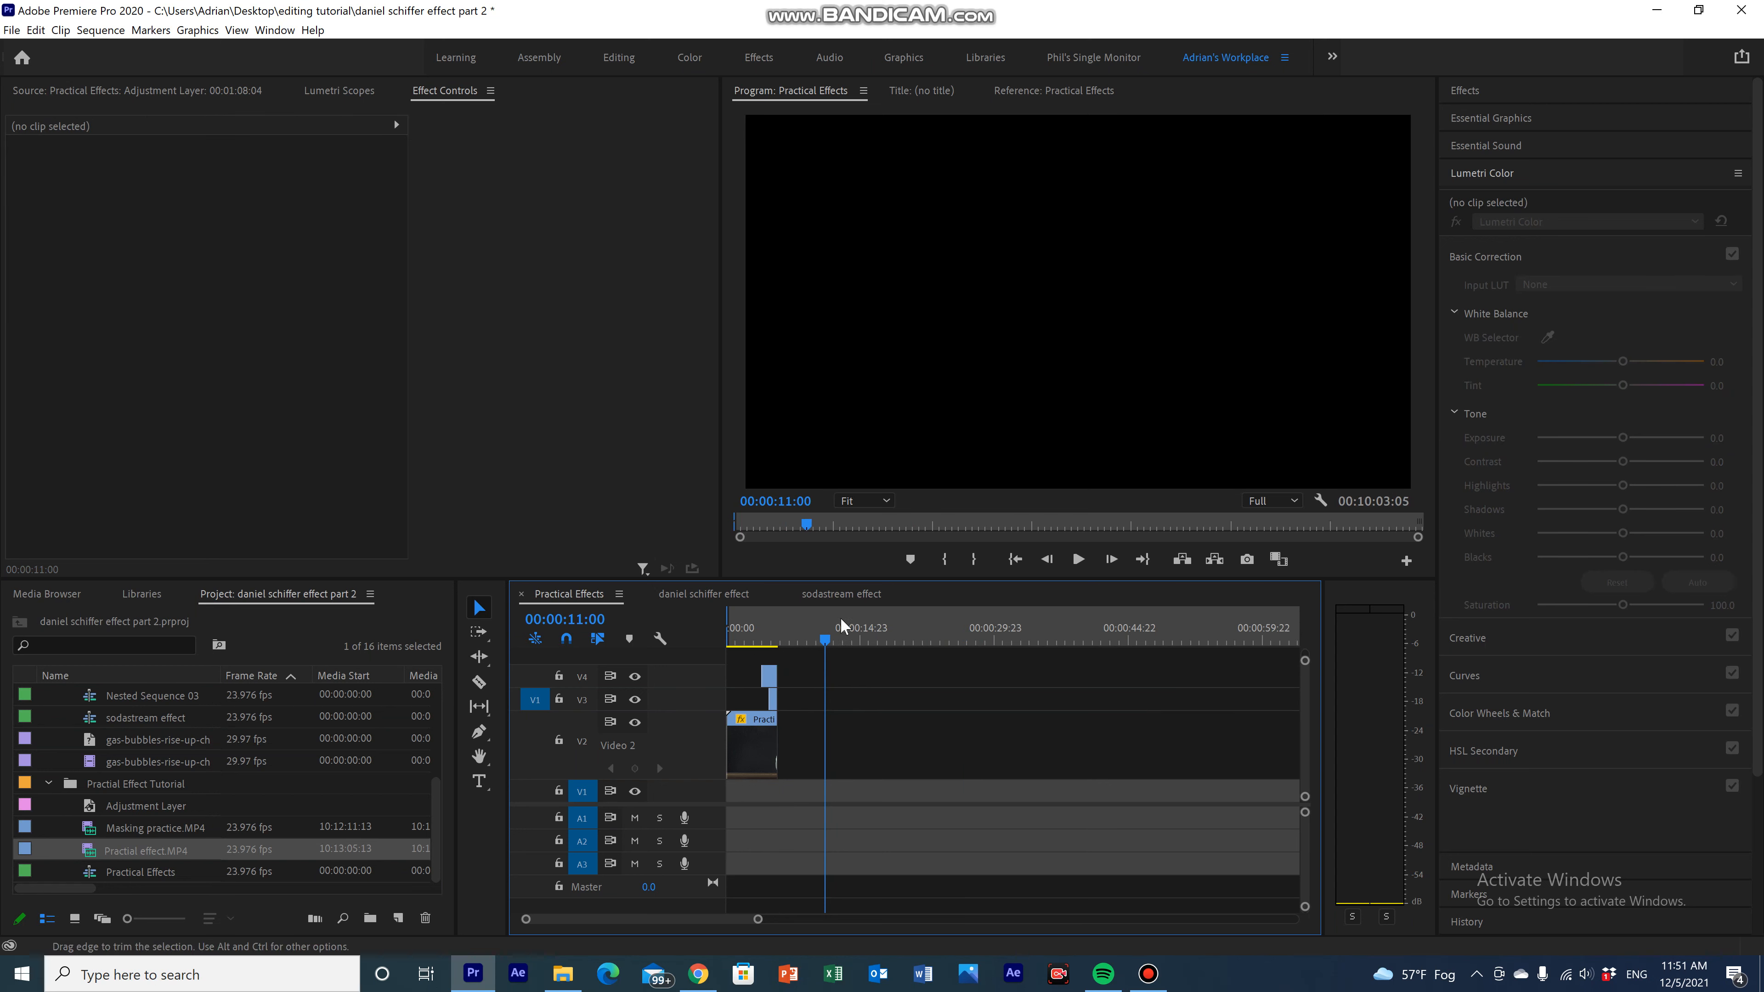
mouse_move(804, 637)
left_mouse_down()
mouse_move(758, 647)
mouse_move(773, 647)
left_mouse_up()
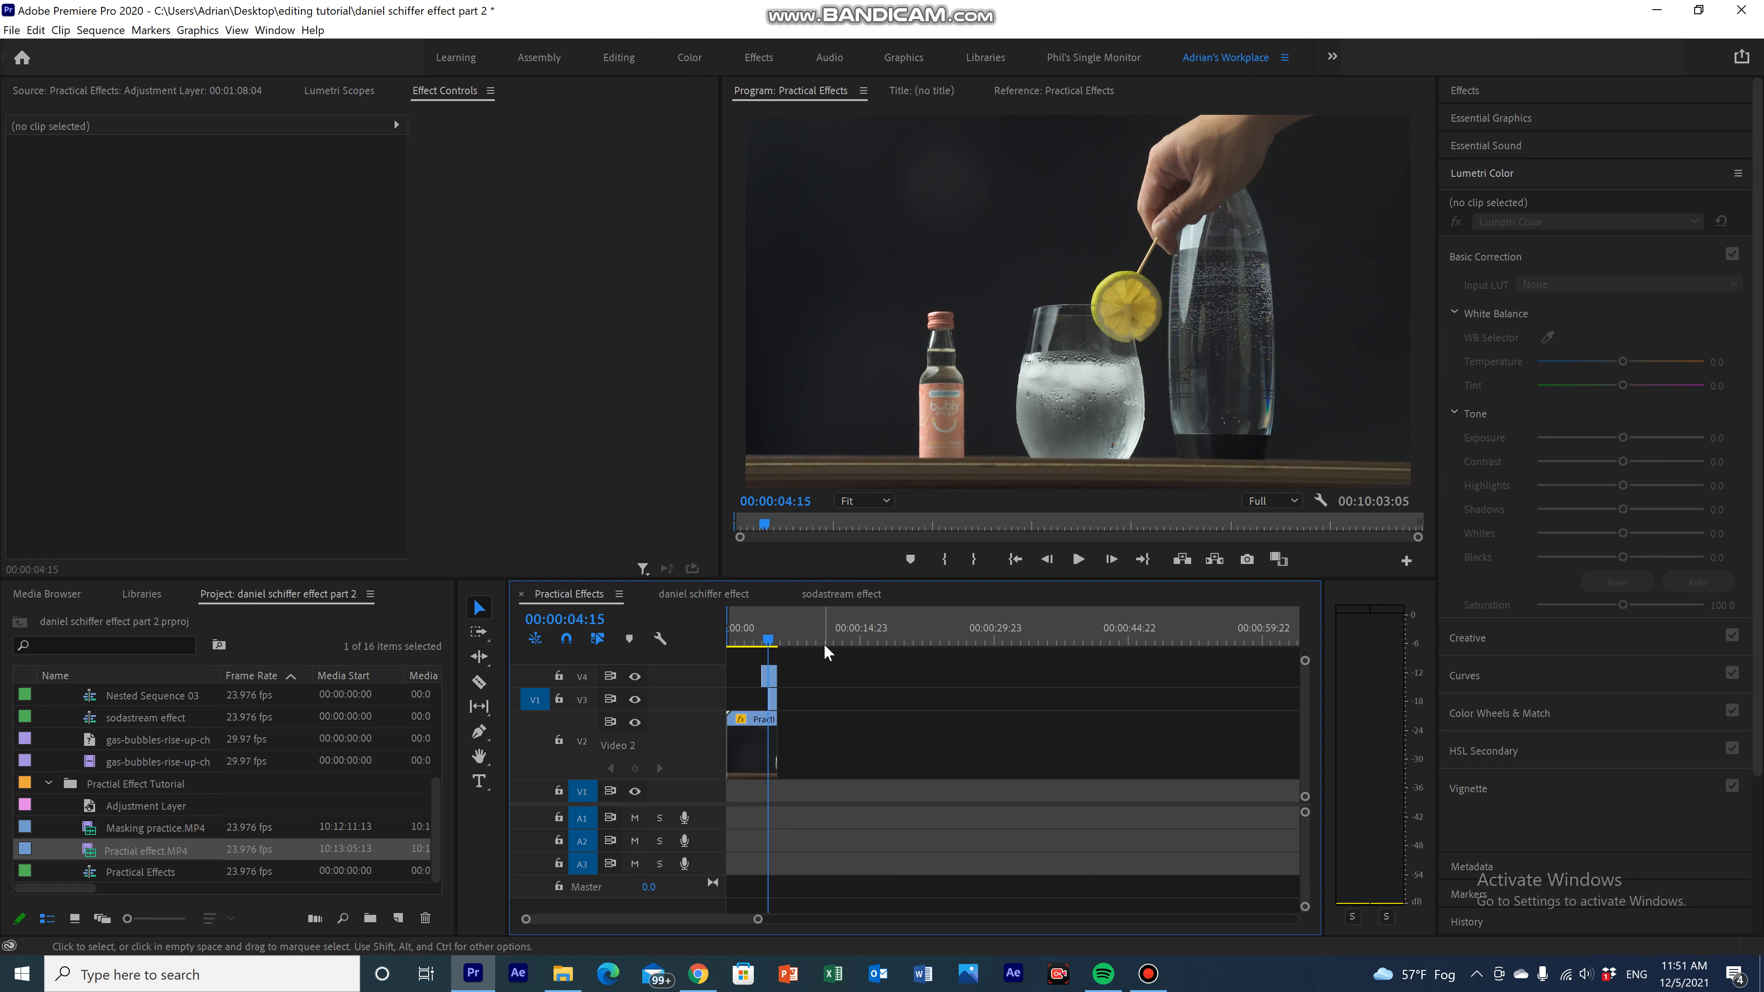
left_click(759, 649)
left_click_drag(759, 648, 769, 655)
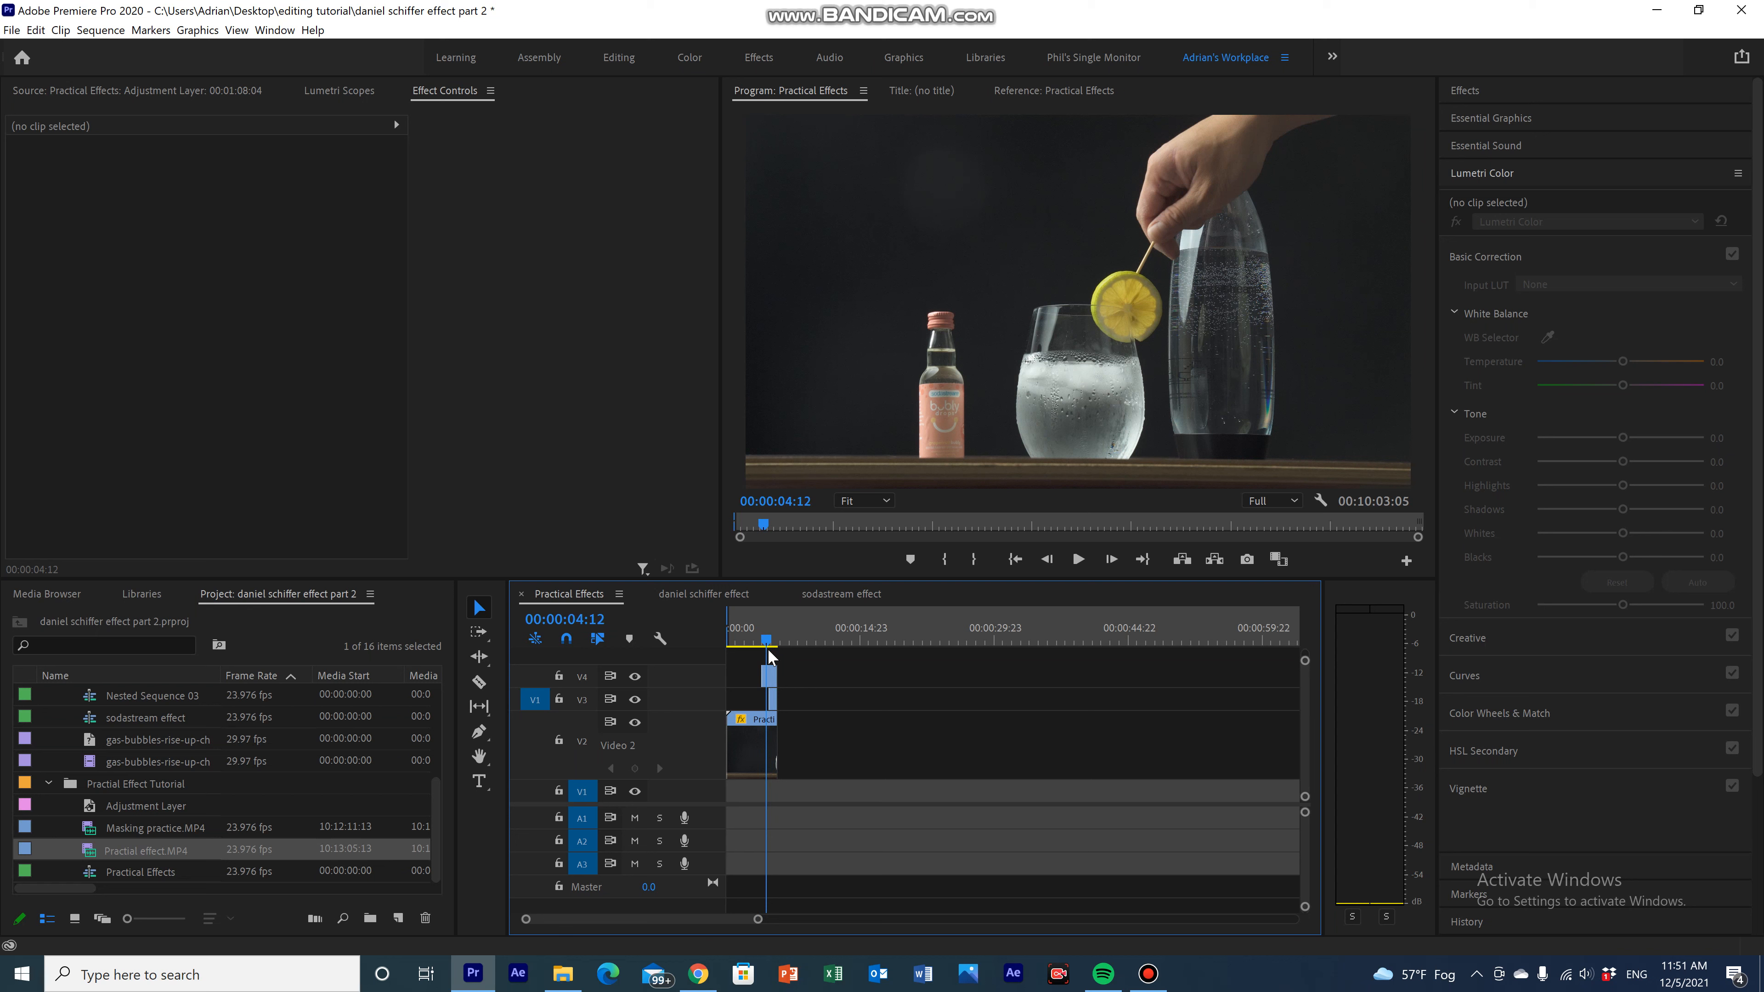
mouse_move(768, 657)
left_mouse_down()
mouse_move(751, 655)
mouse_move(769, 657)
left_mouse_up()
Add an ellipse opacity mask to the V4 segment and resize it to closely surround the lemon slice.
left_click(769, 675)
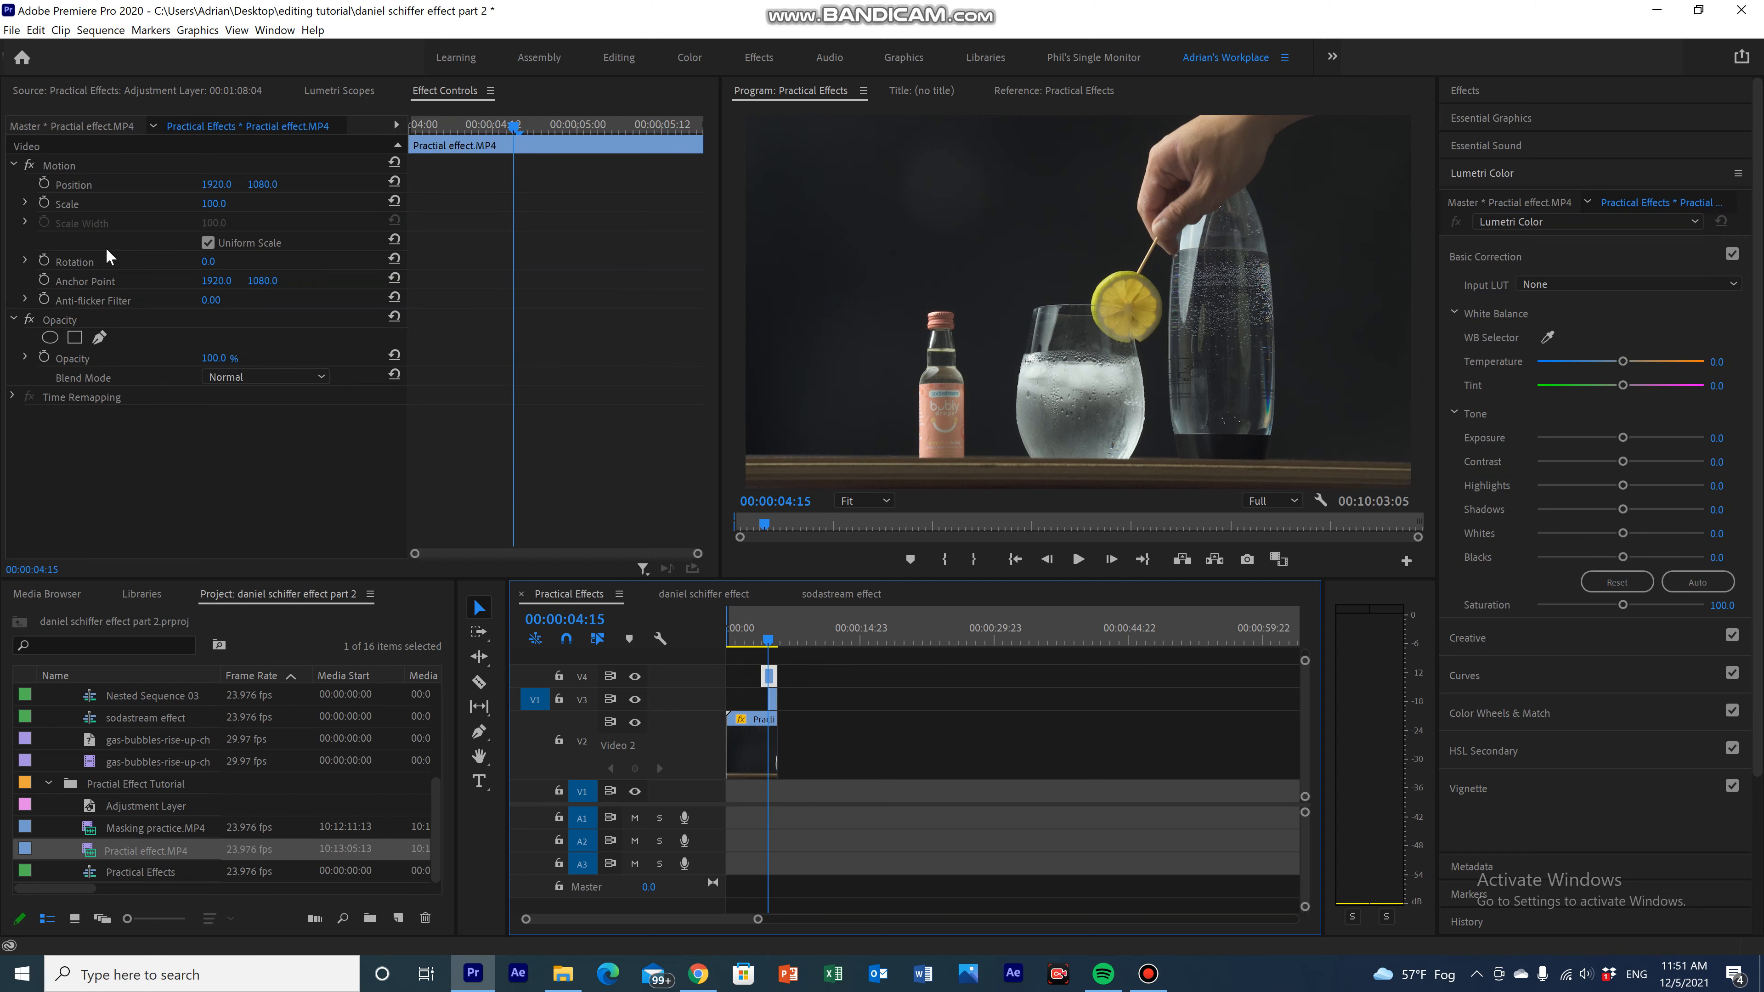
left_click(50, 338)
left_click_drag(1255, 339, 1181, 321)
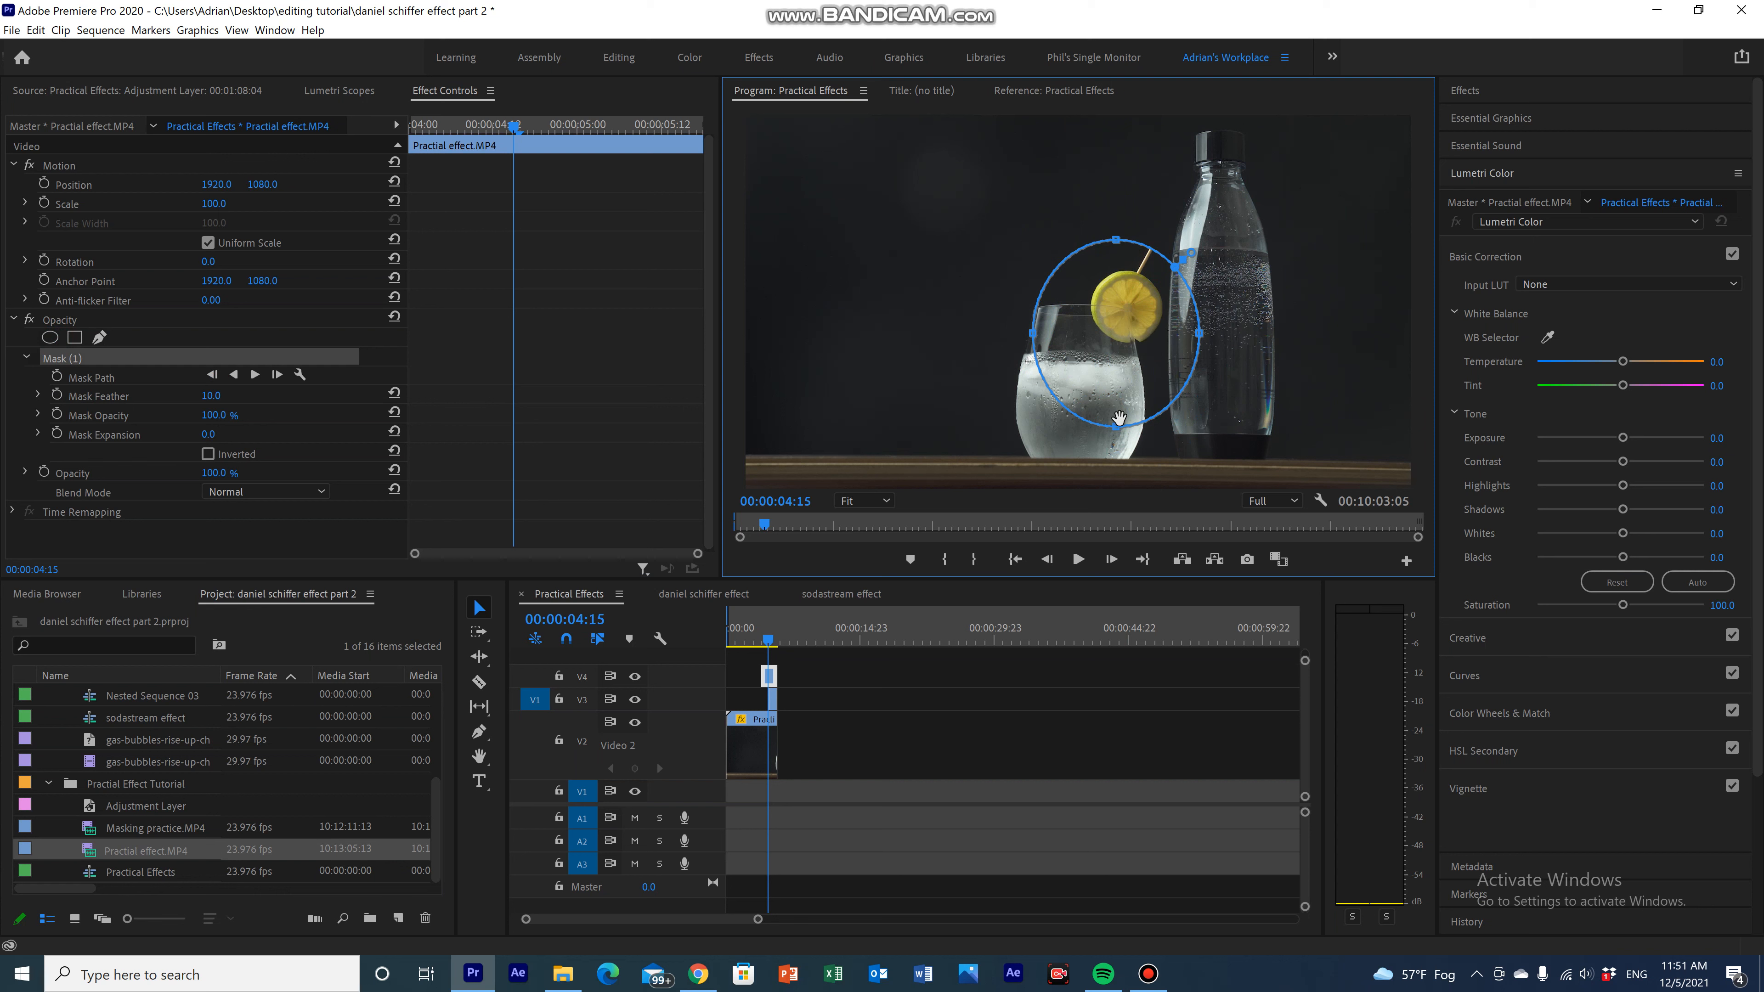
left_click_drag(1118, 432, 1137, 351)
left_click_drag(1204, 301, 1174, 295)
left_click_drag(1032, 300, 1027, 385)
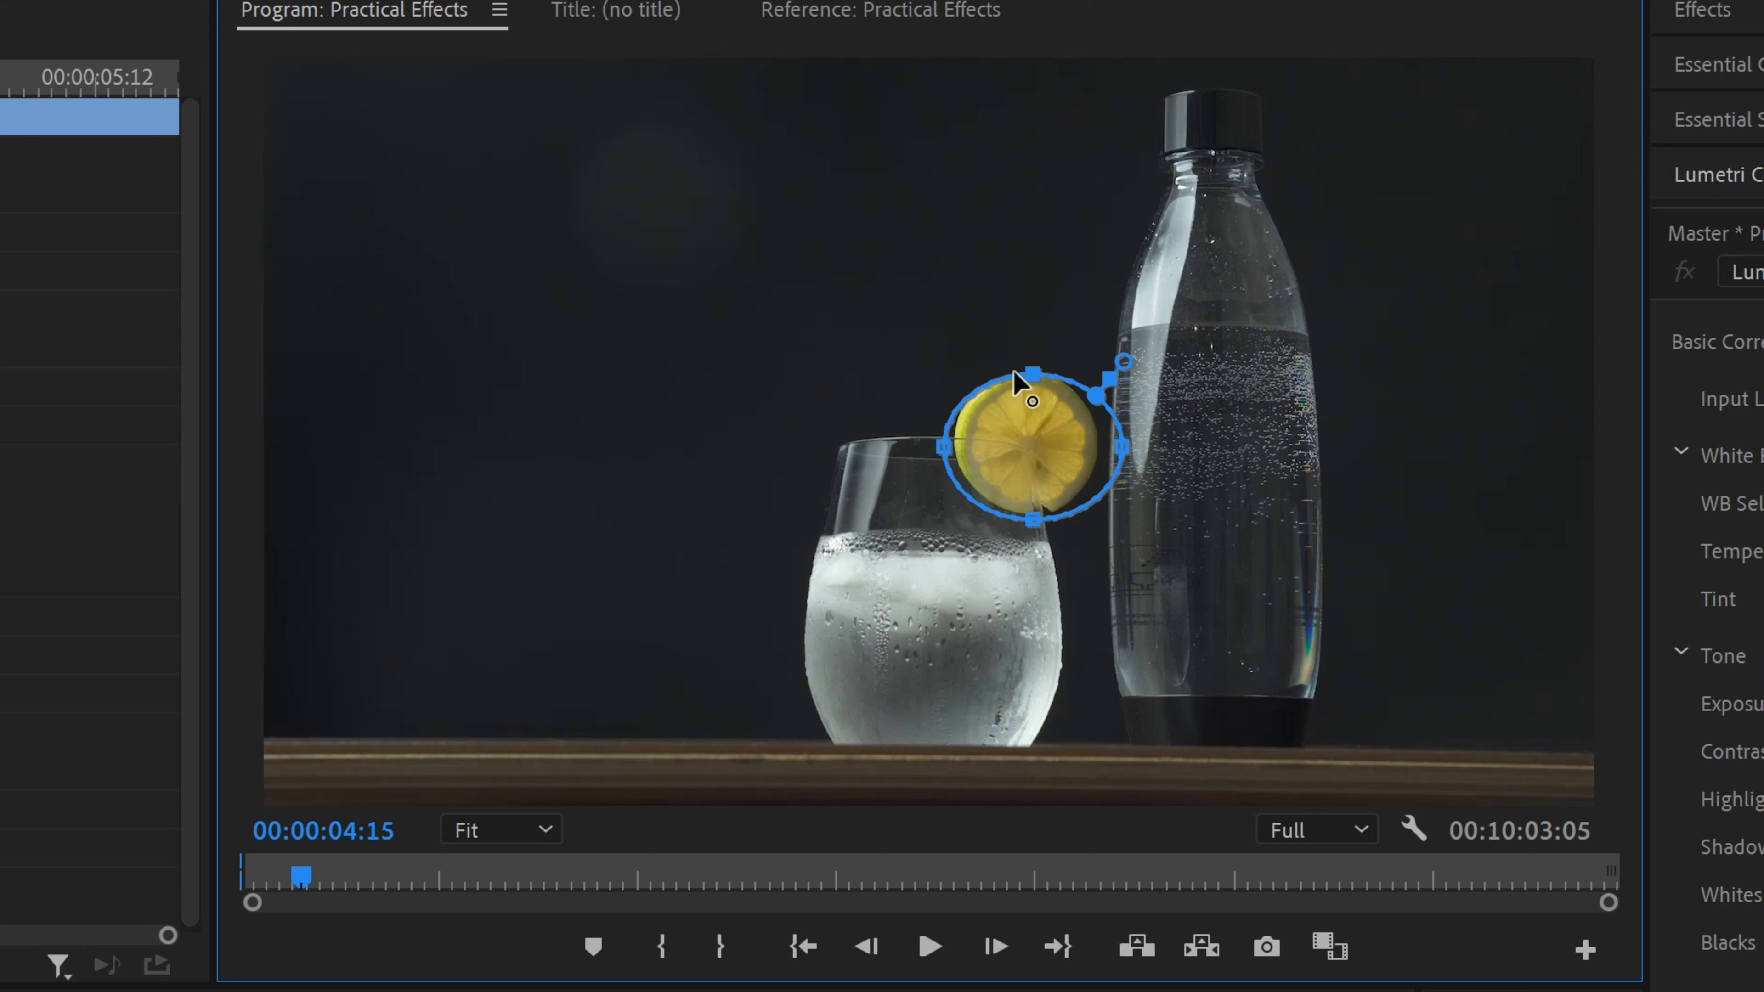
left_click_drag(1044, 466, 1027, 467)
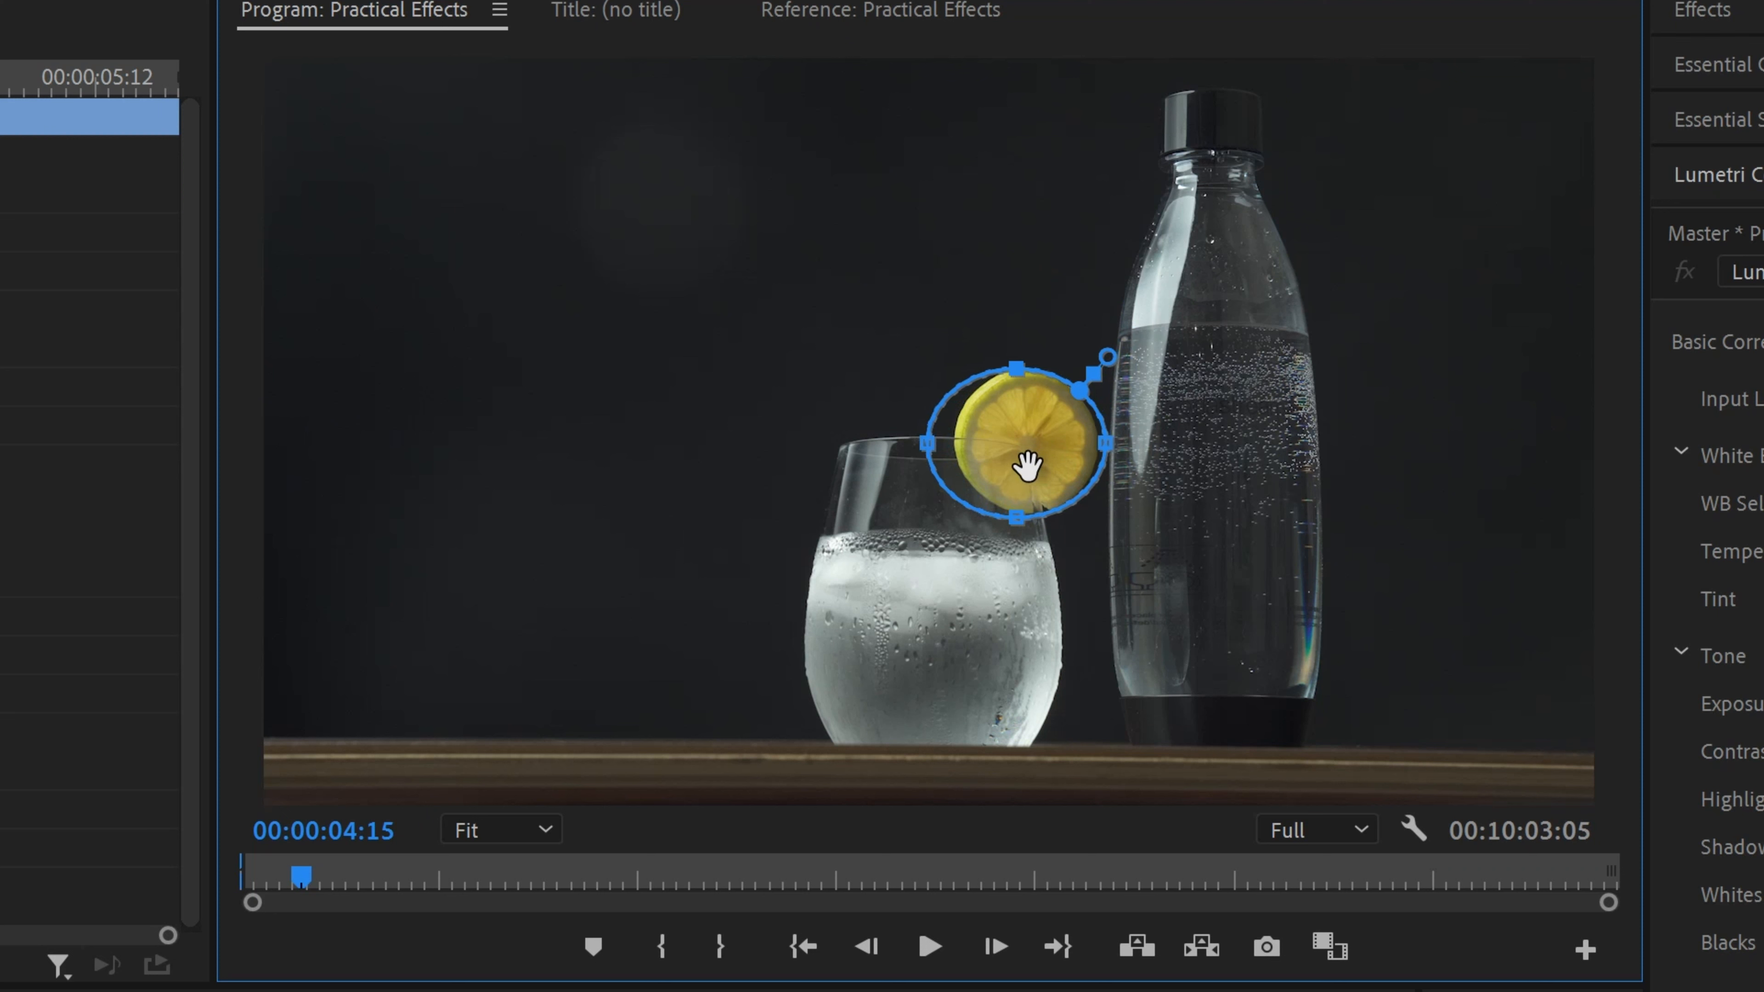
left_click_drag(929, 442, 1034, 431)
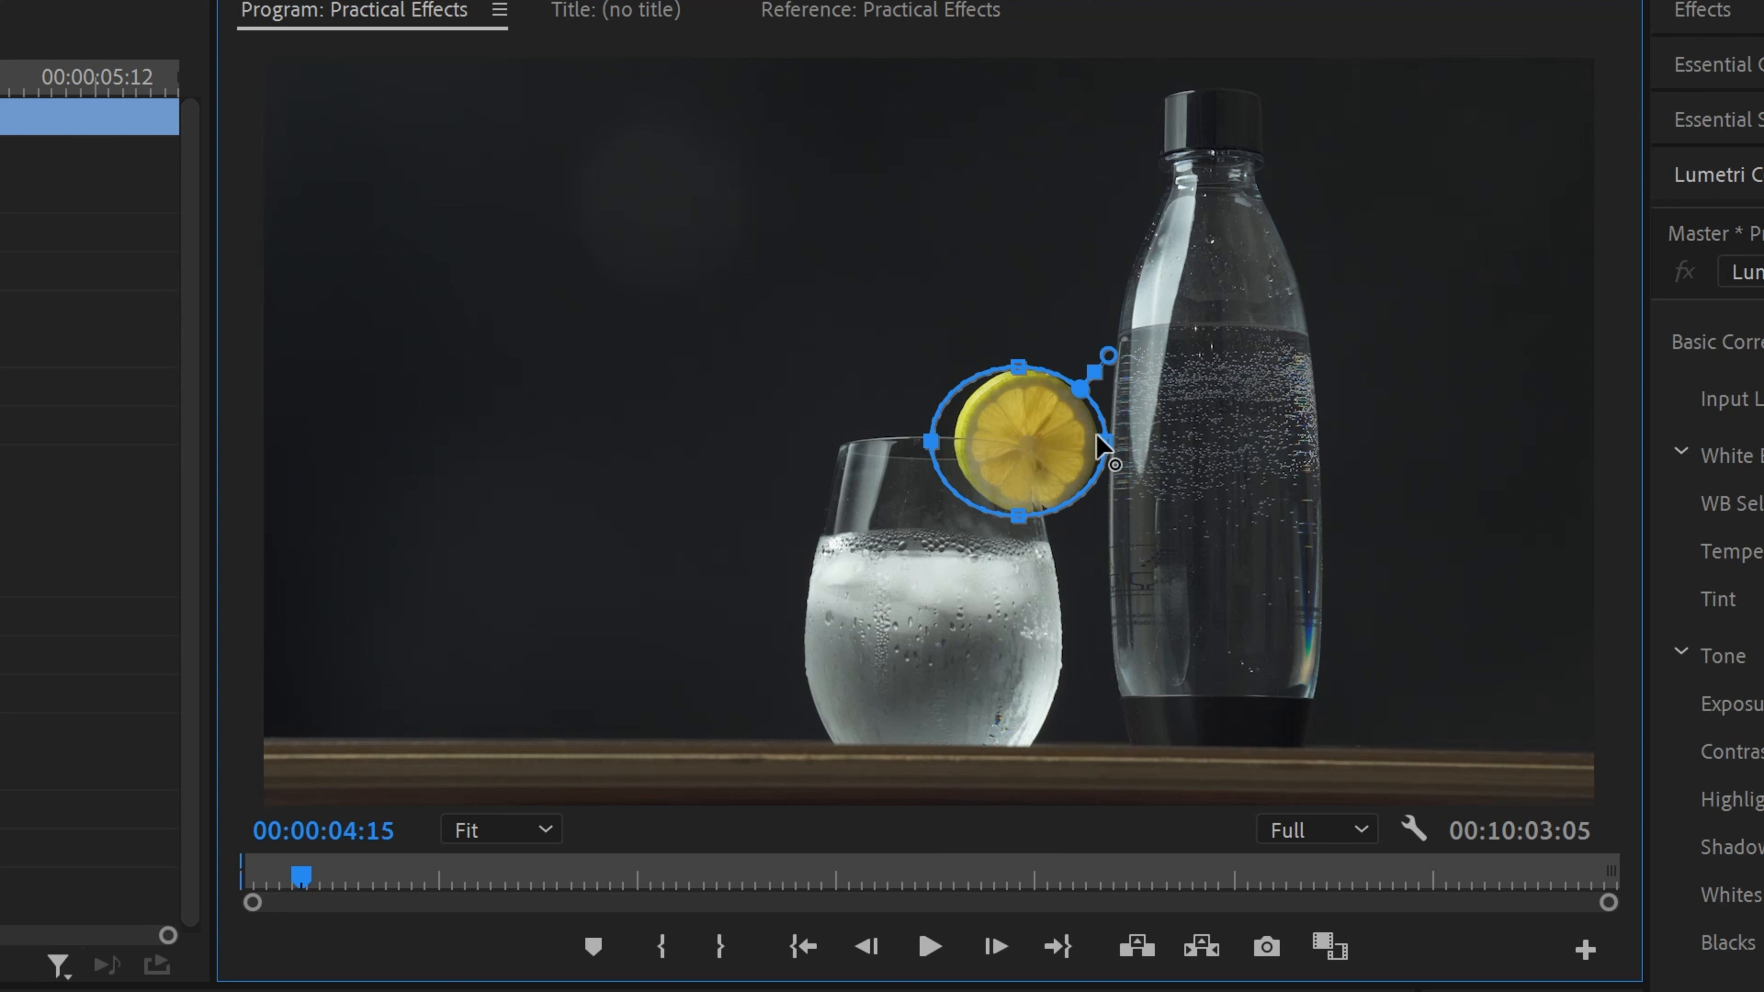
Enable mask path keyframing at 00:00:04:15 and fine-tune the ellipse position over the lemon slice at 400% preview zoom.
left_click(3, 426)
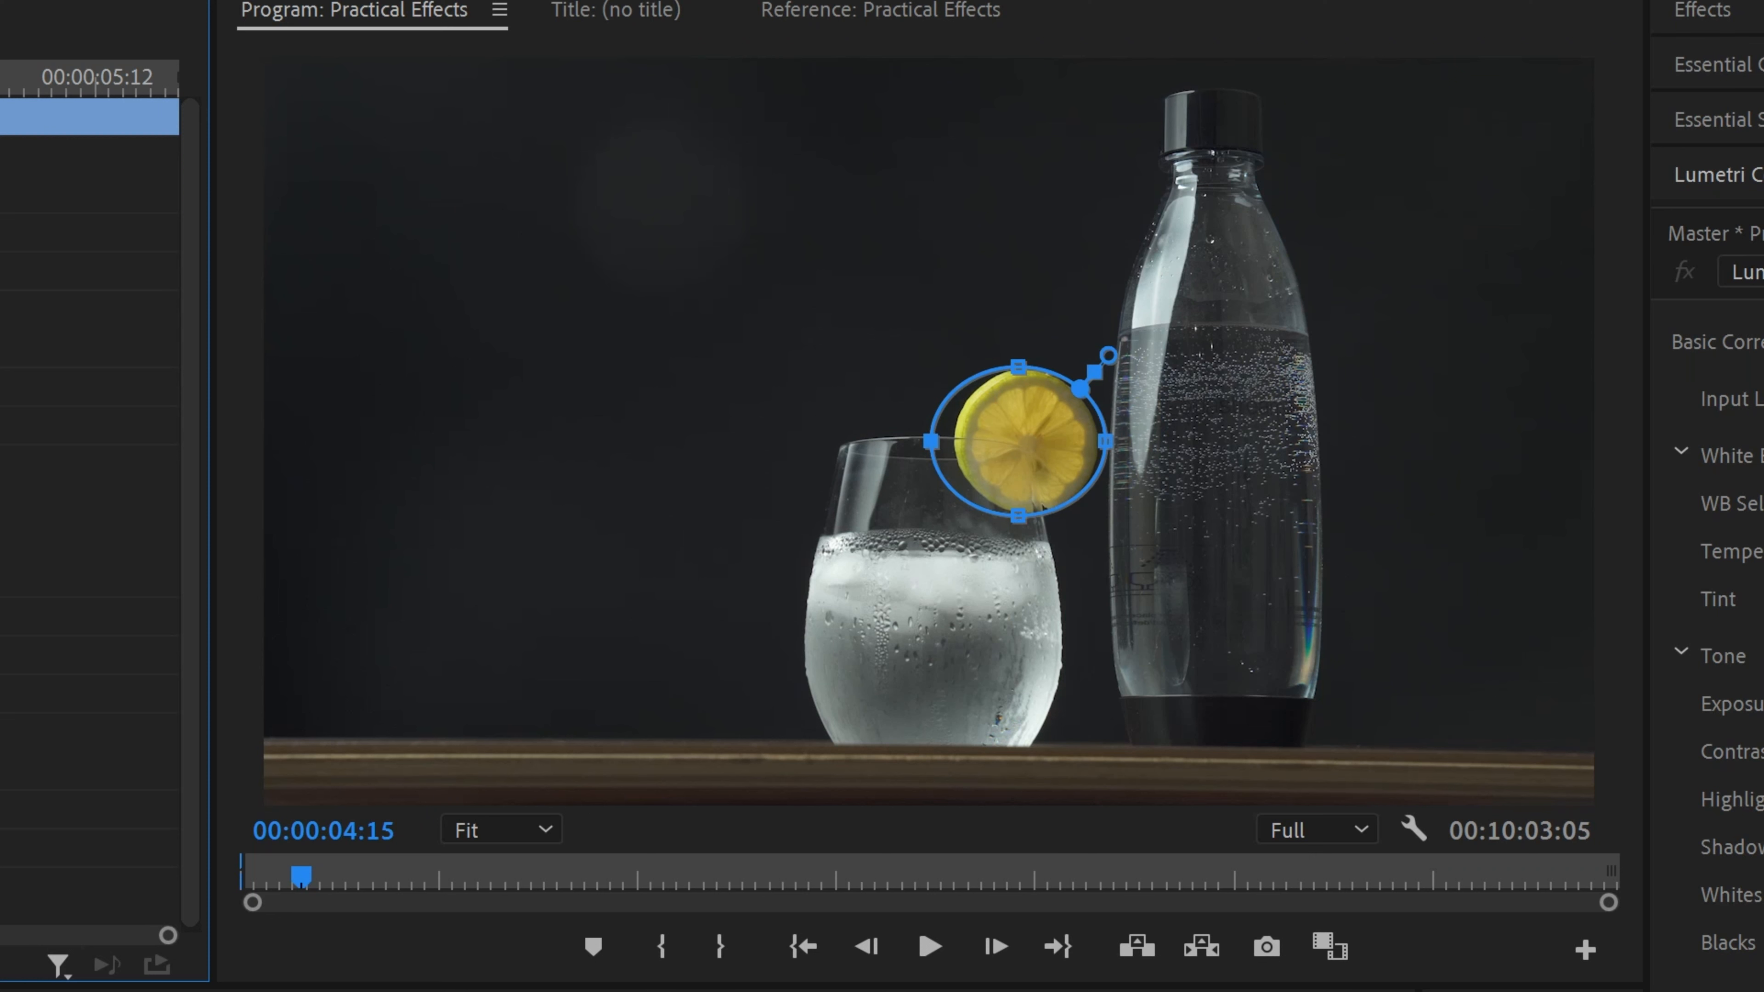
left_click(708, 991)
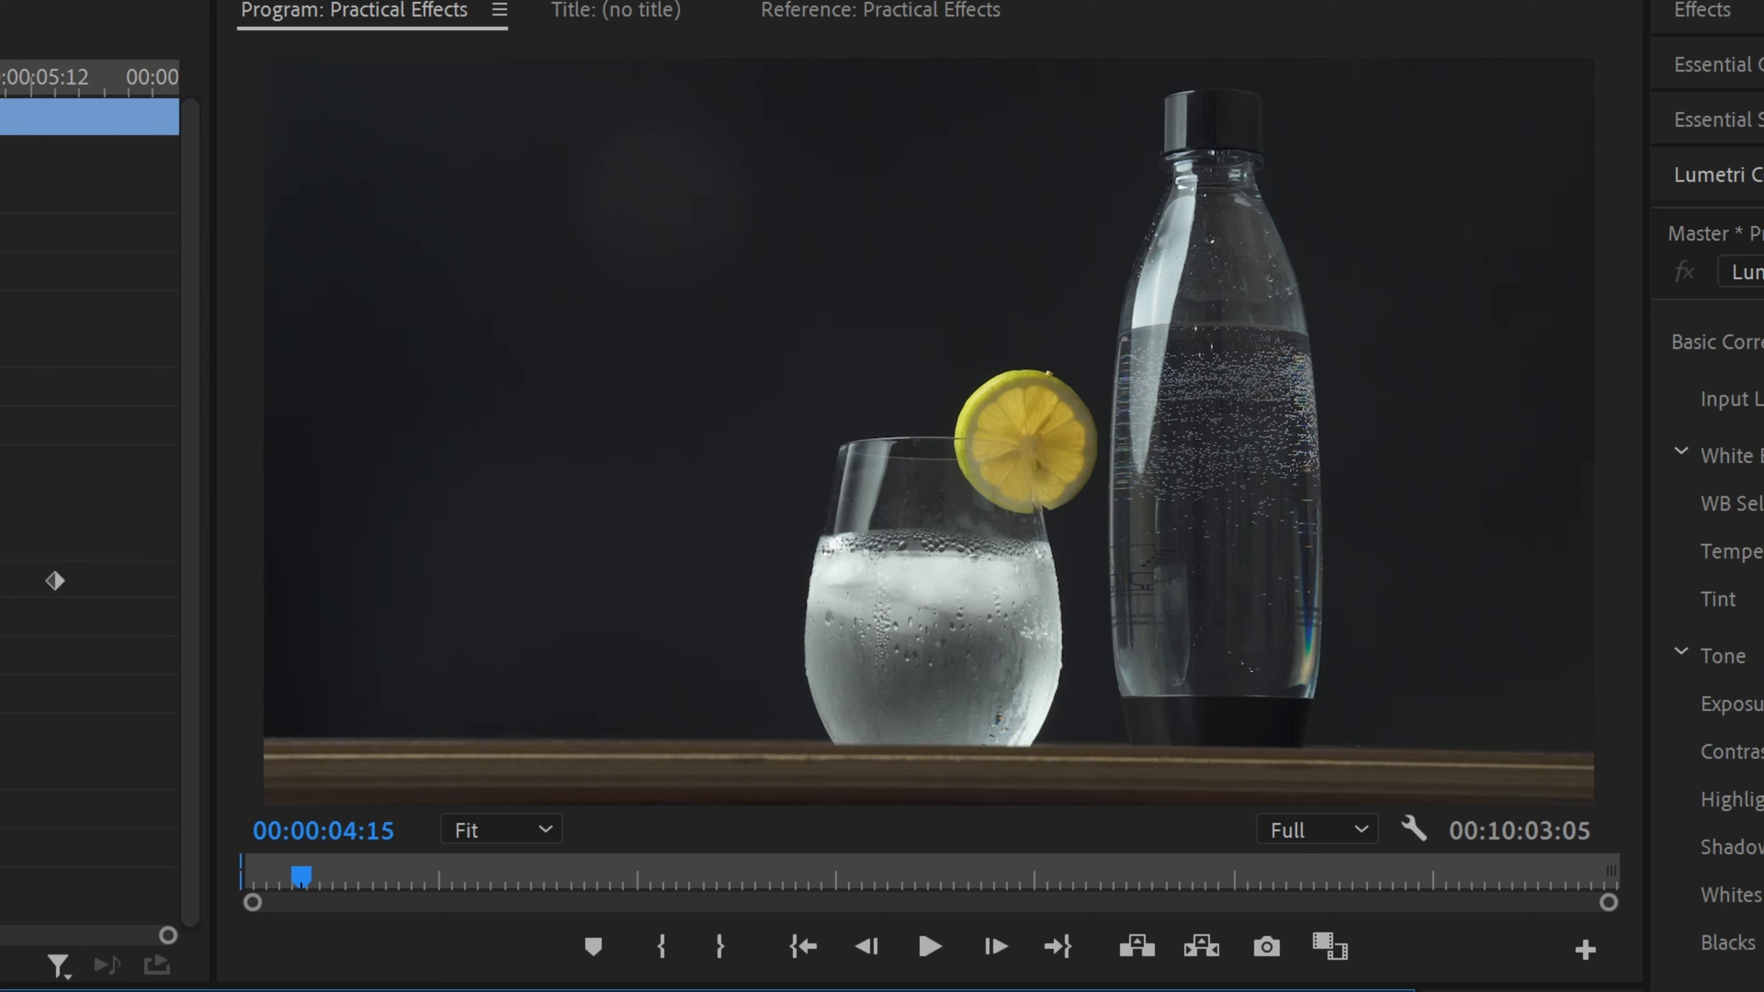
left_click(485, 837)
left_click(500, 991)
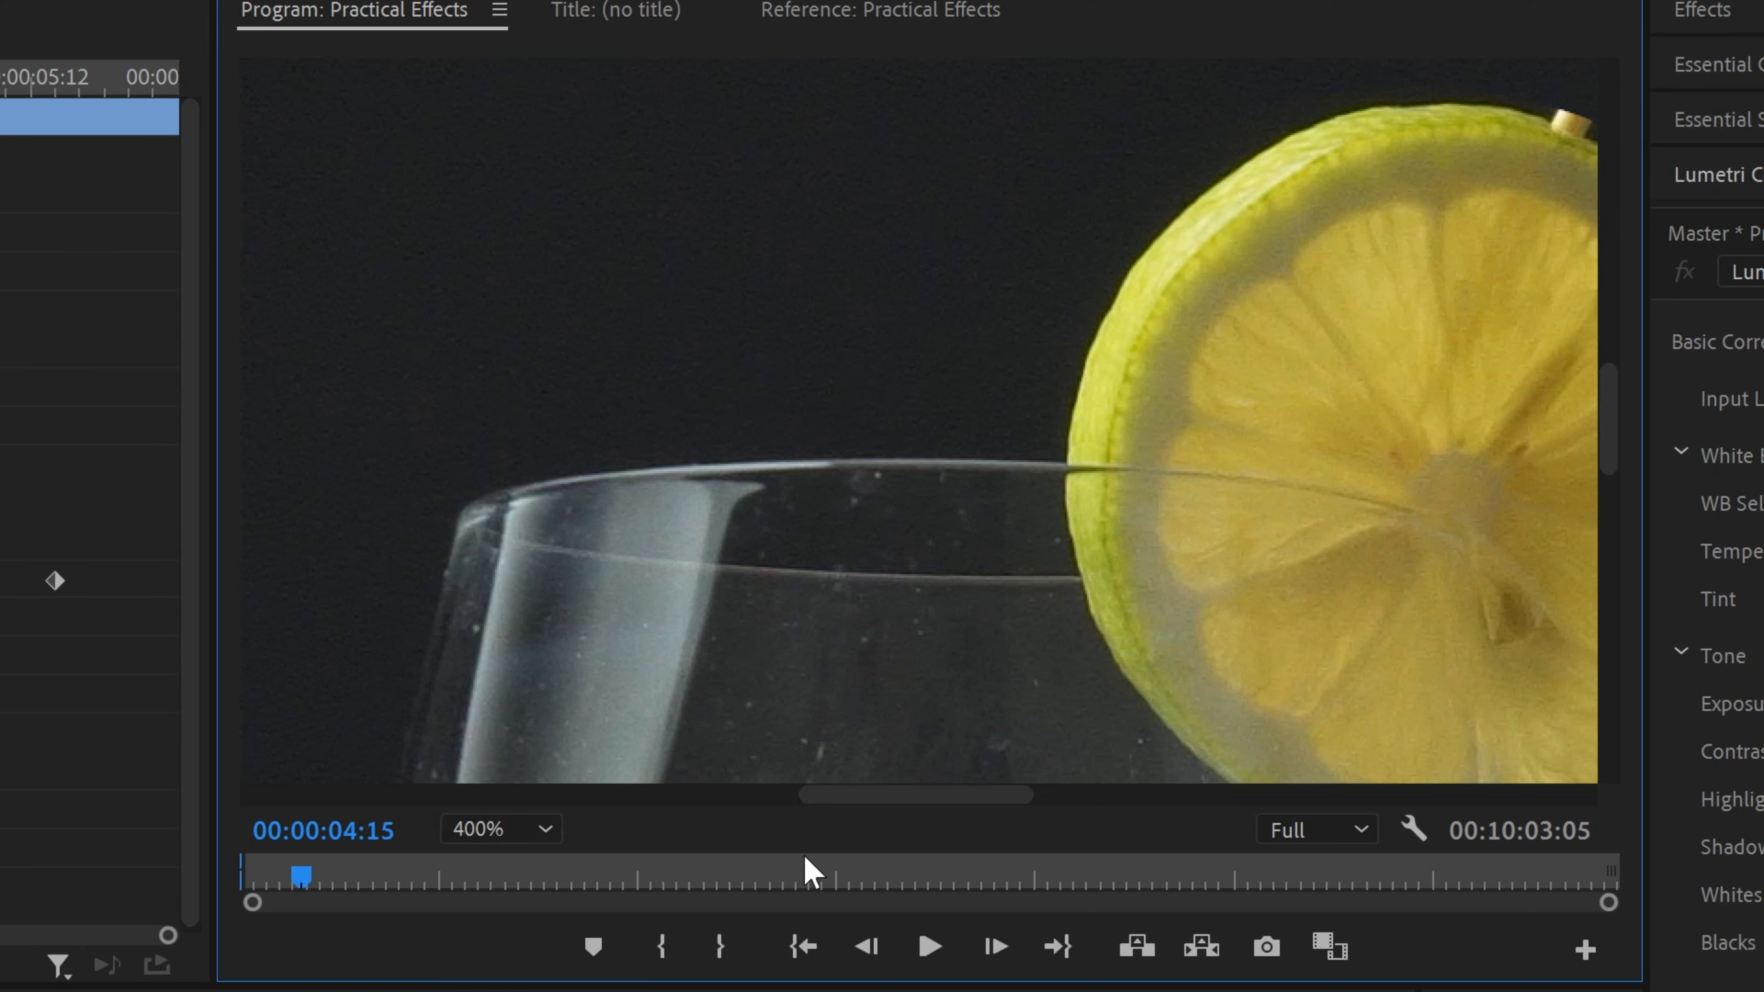
left_click_drag(891, 794, 987, 798)
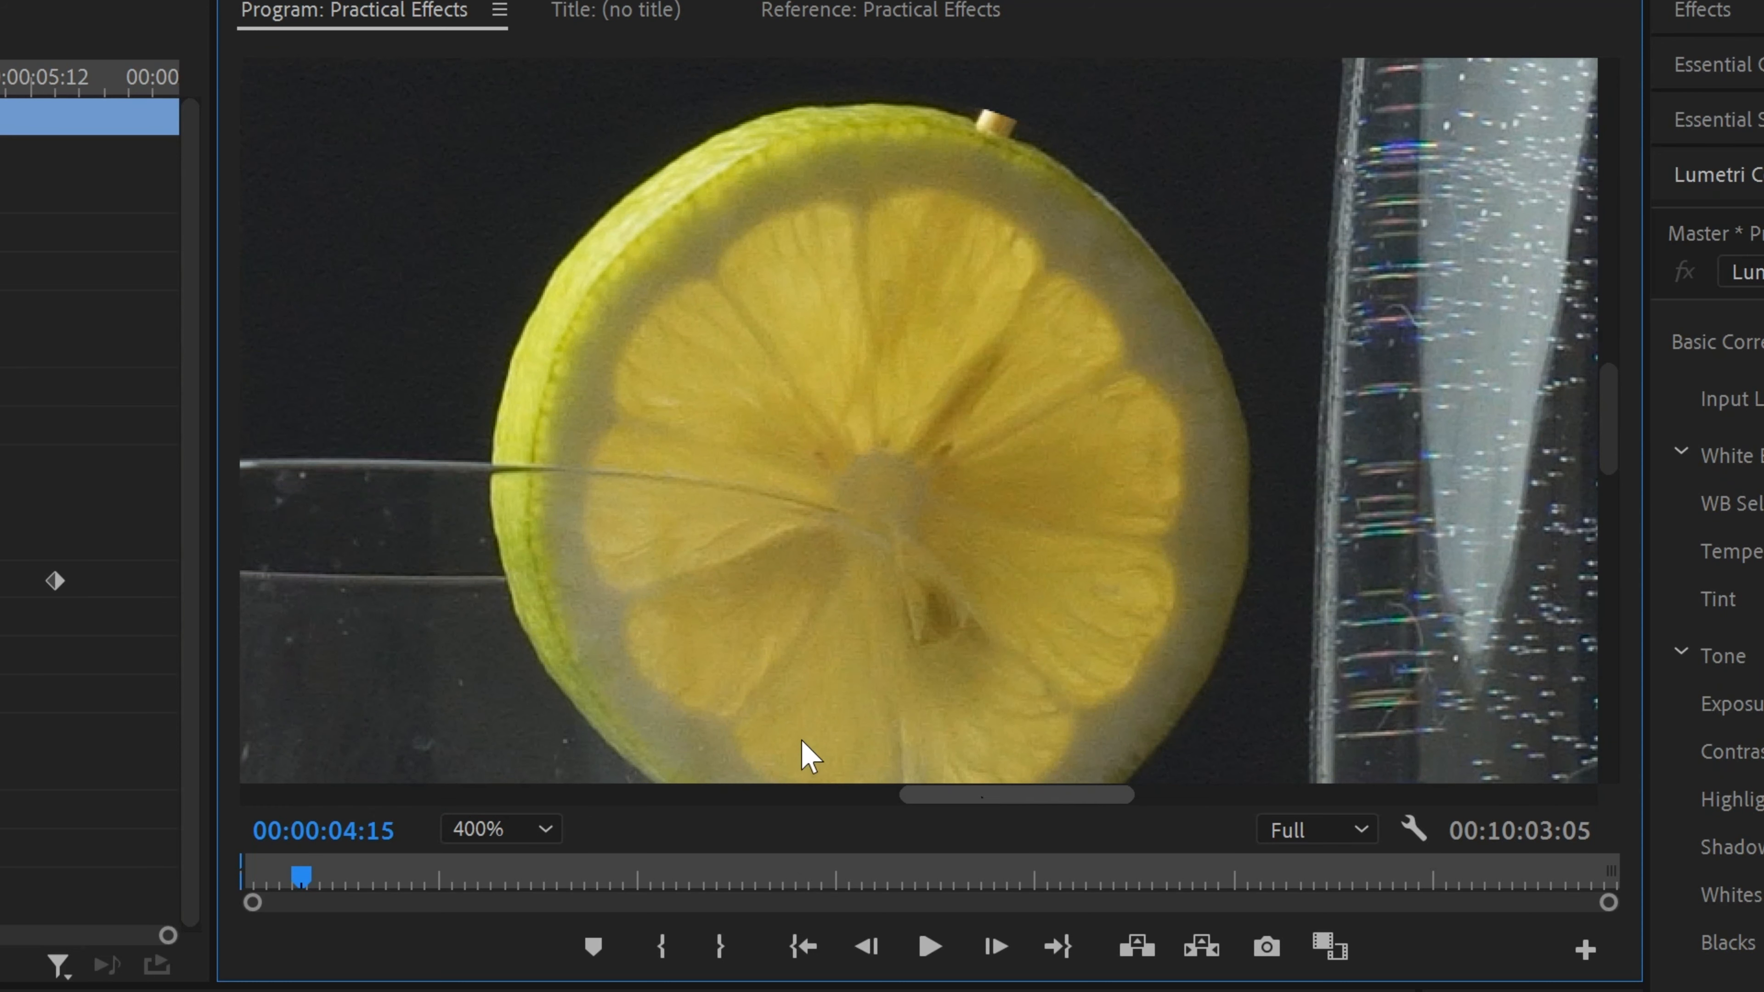
left_click(3, 445)
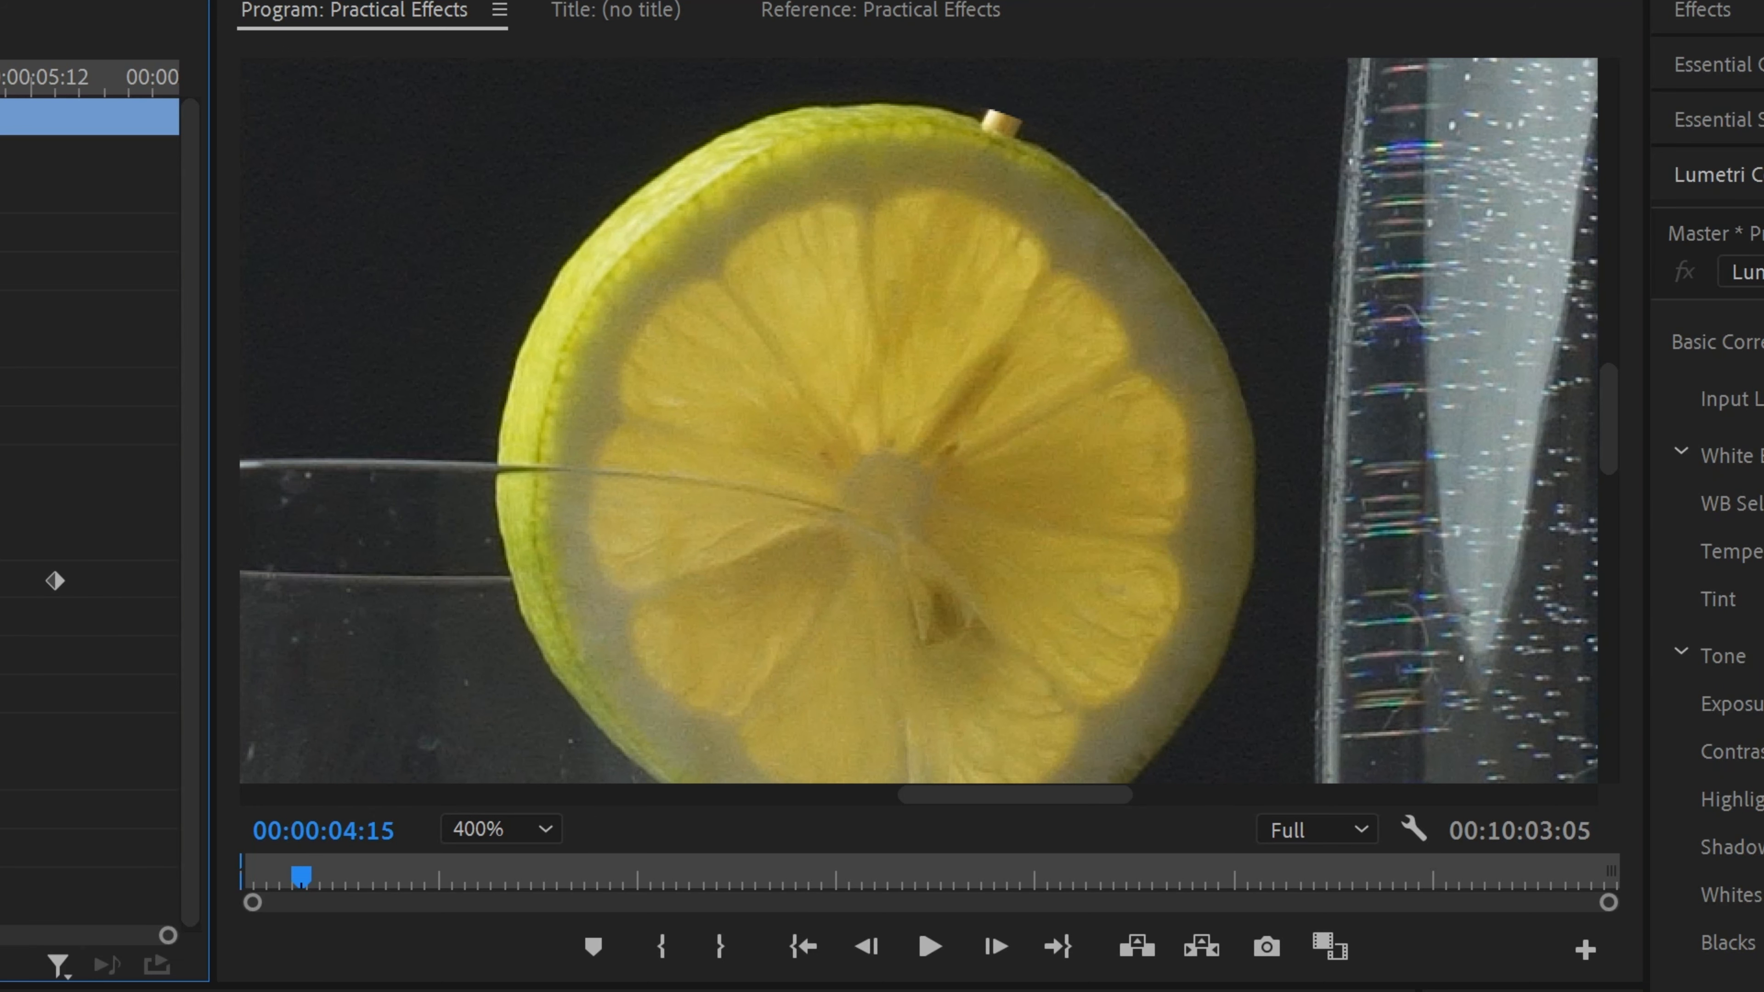
left_click(278, 991)
left_click(3, 445)
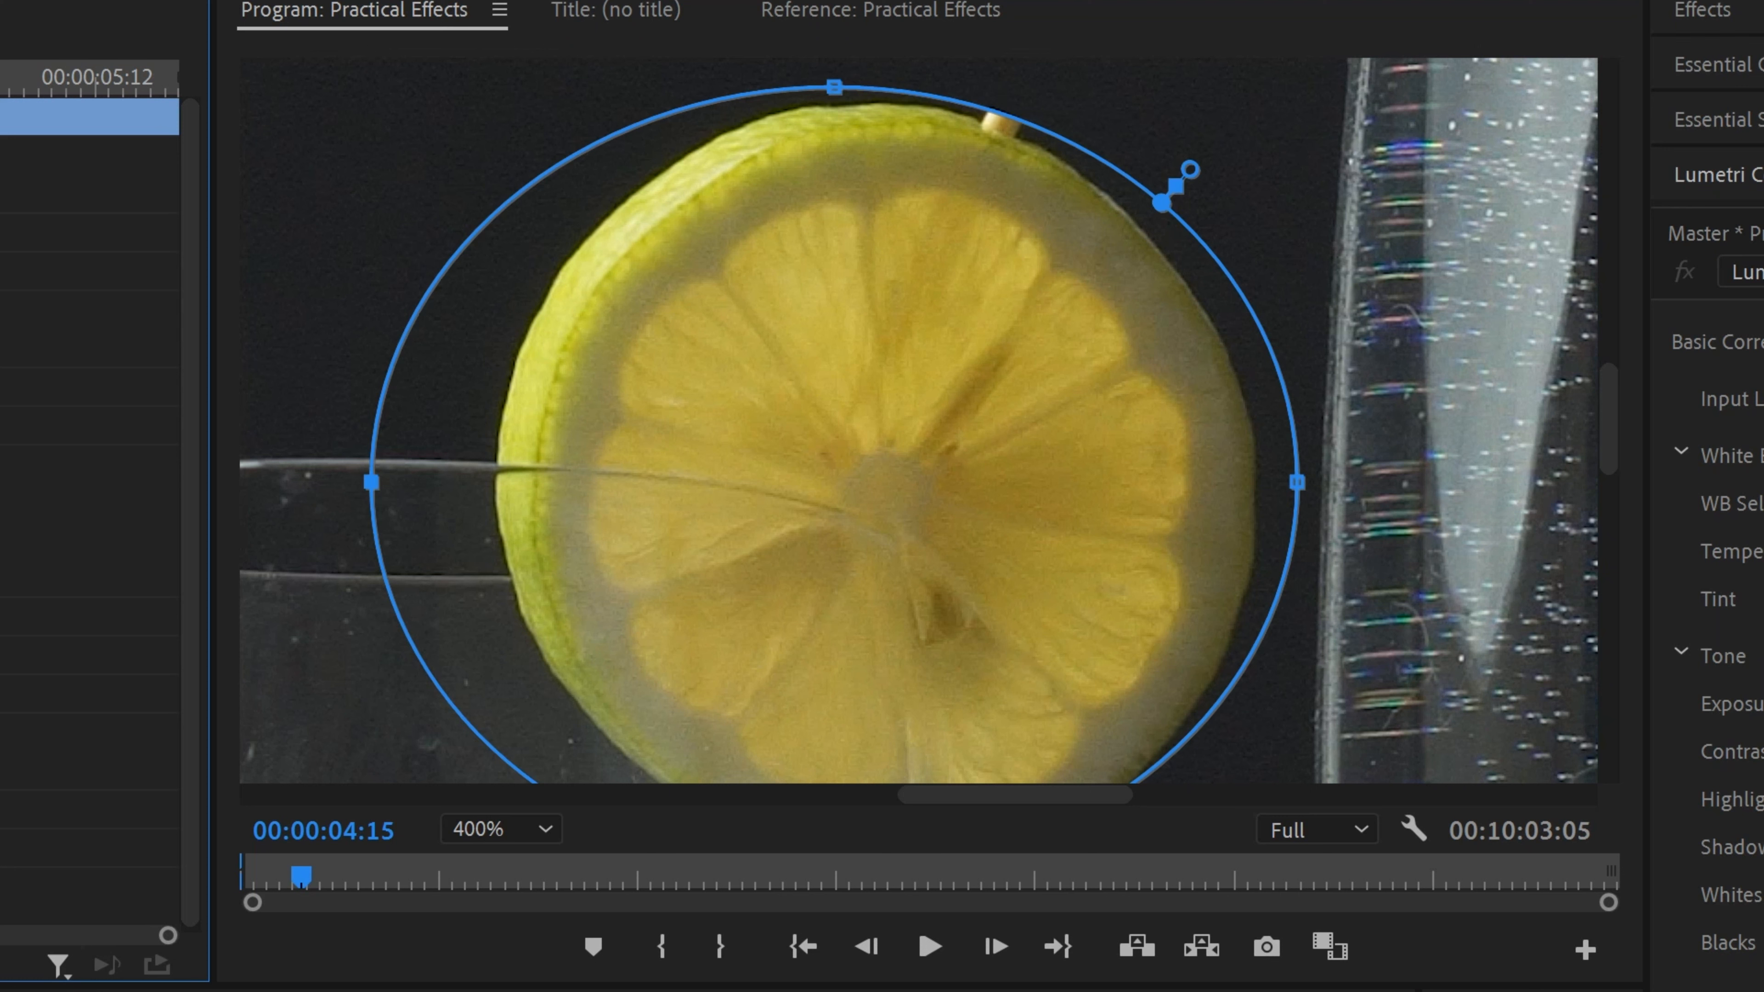
left_click_drag(1043, 353, 1042, 367)
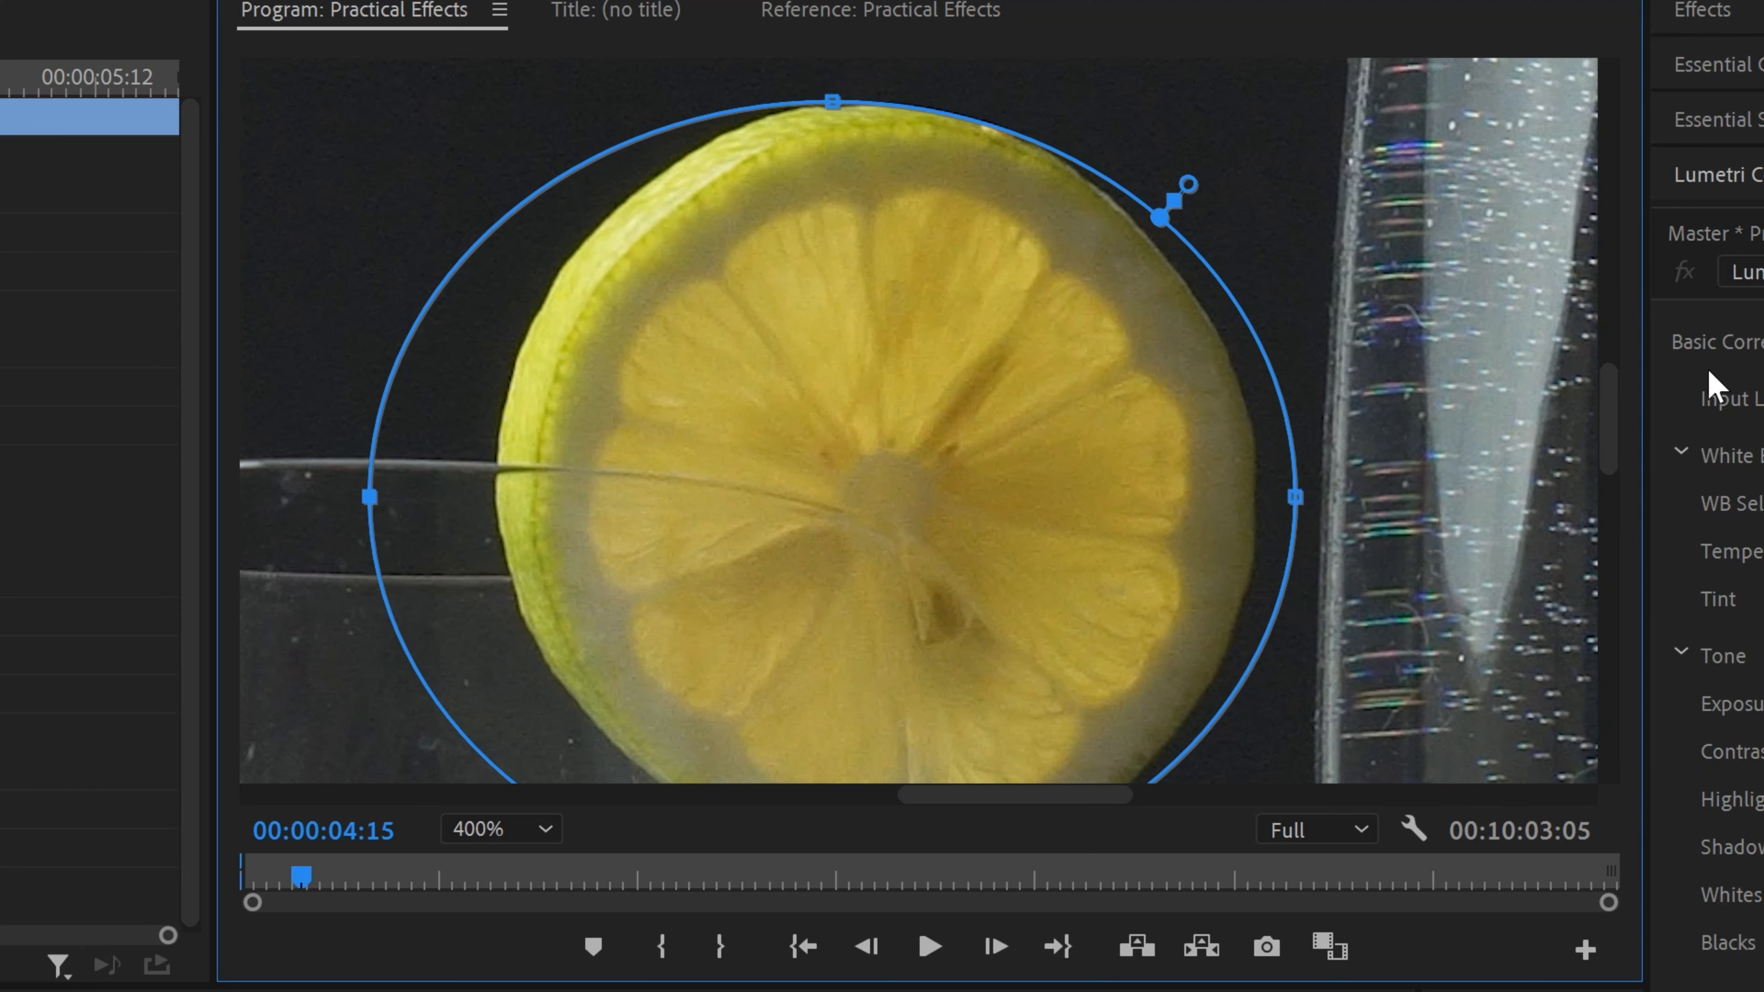
mouse_move(1613, 432)
left_mouse_down()
mouse_move(1612, 462)
mouse_move(1617, 438)
left_mouse_up()
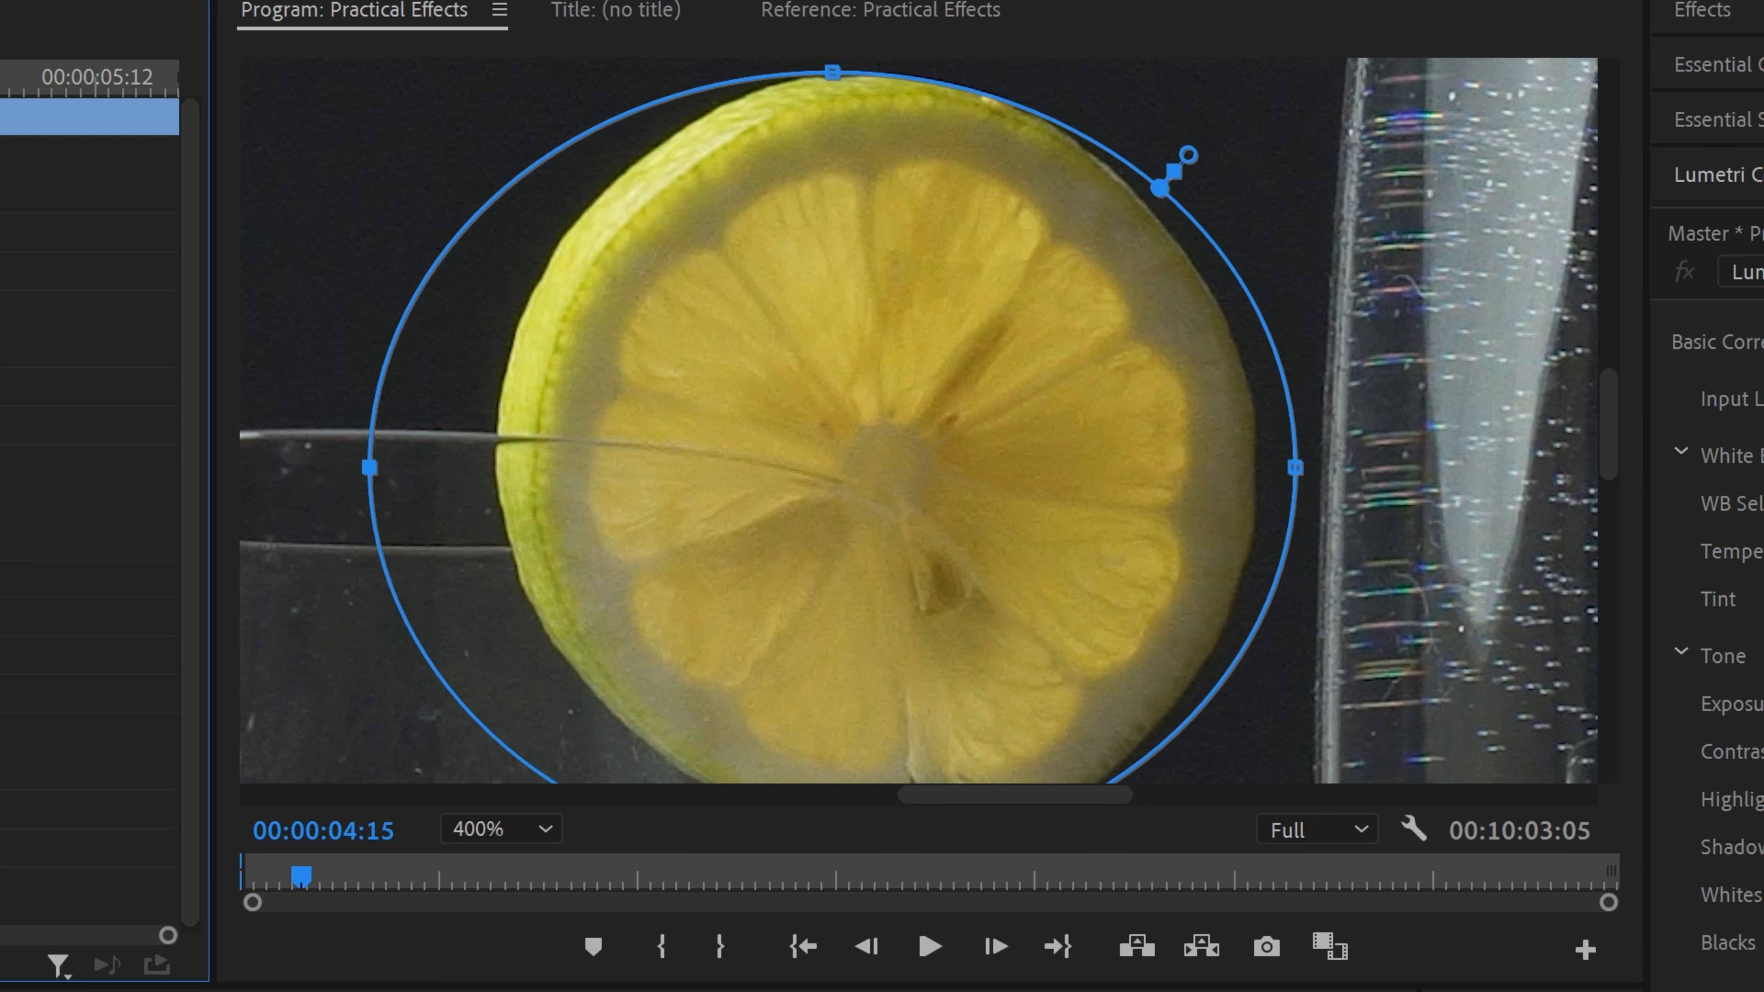
left_click_drag(878, 468, 875, 471)
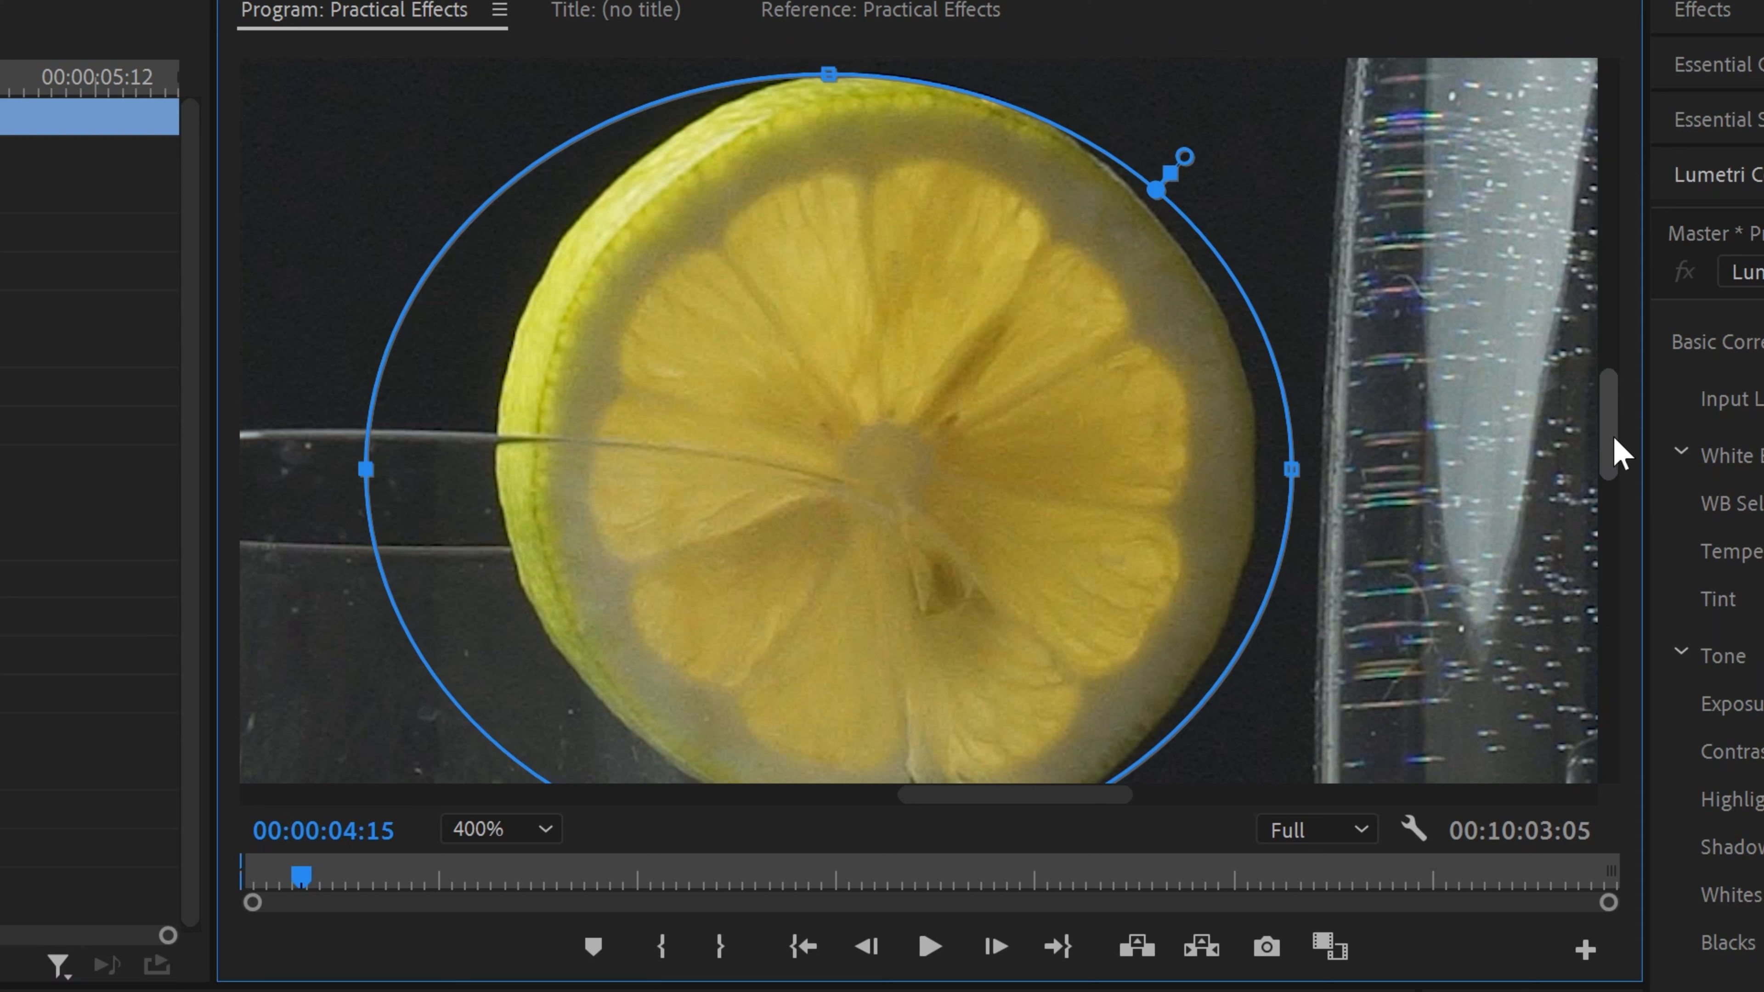
Find the frame where the lemon slice settles, 00:00:04:10, and keyframe the mask aligned to the slice there.
left_click(819, 991)
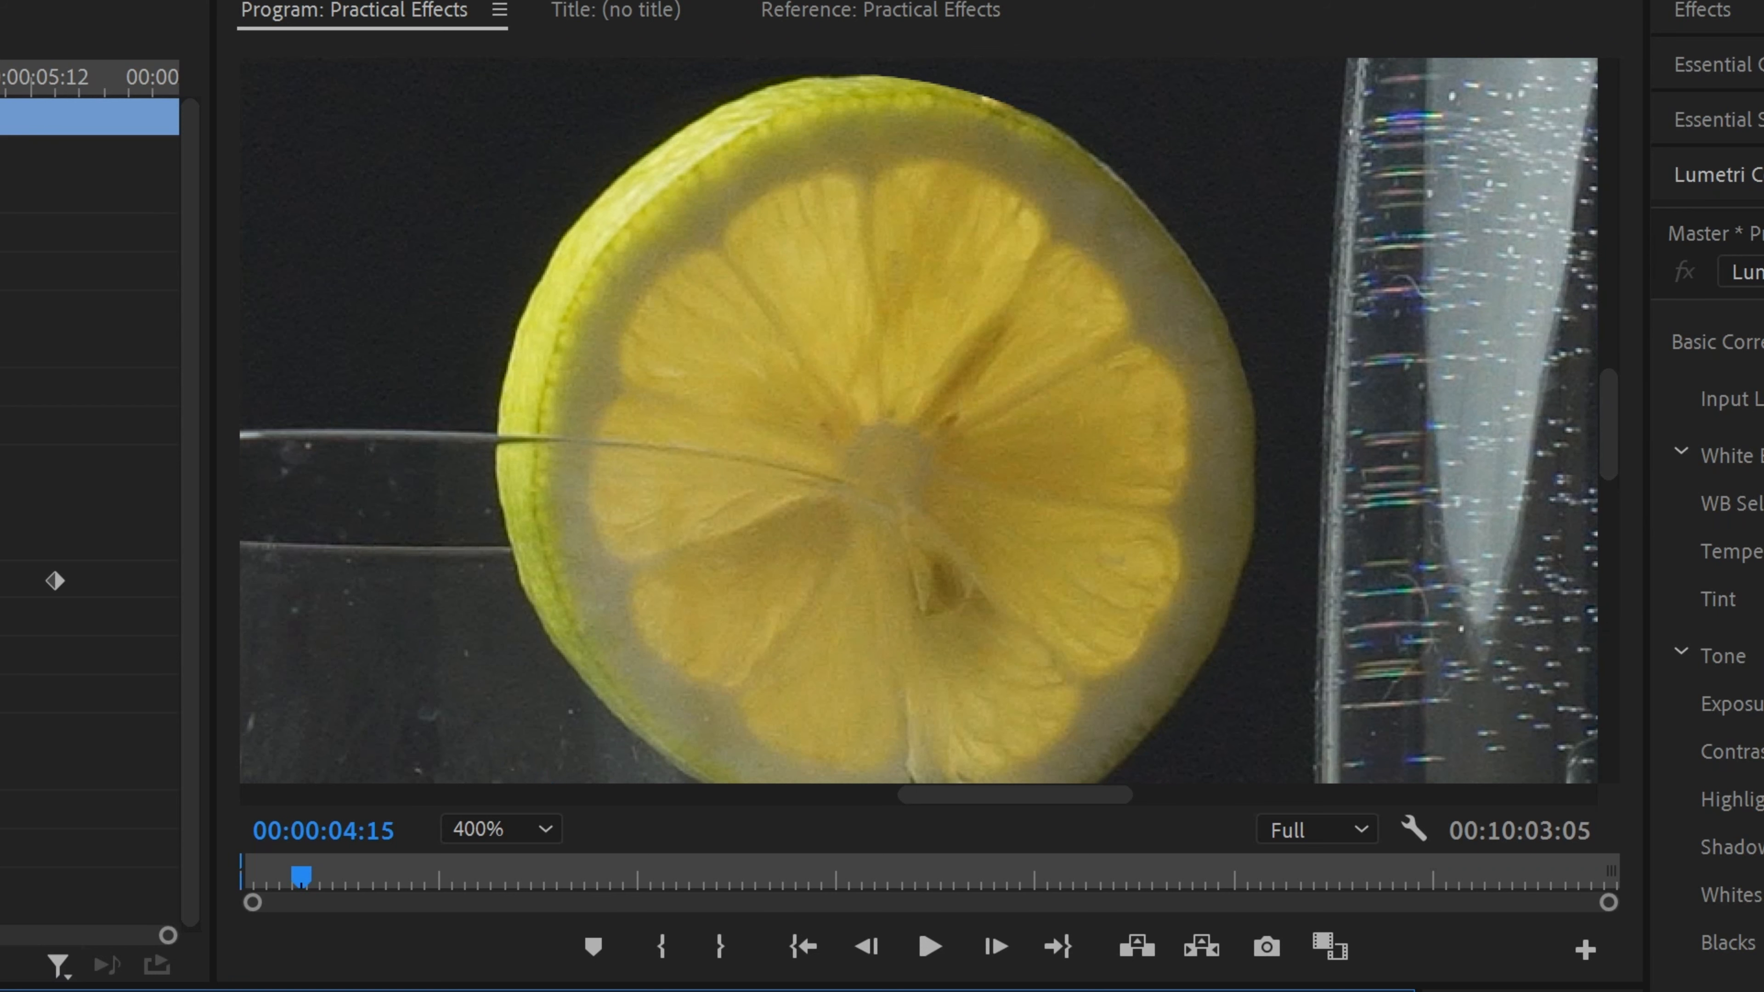
left_click_drag(1610, 477, 1616, 453)
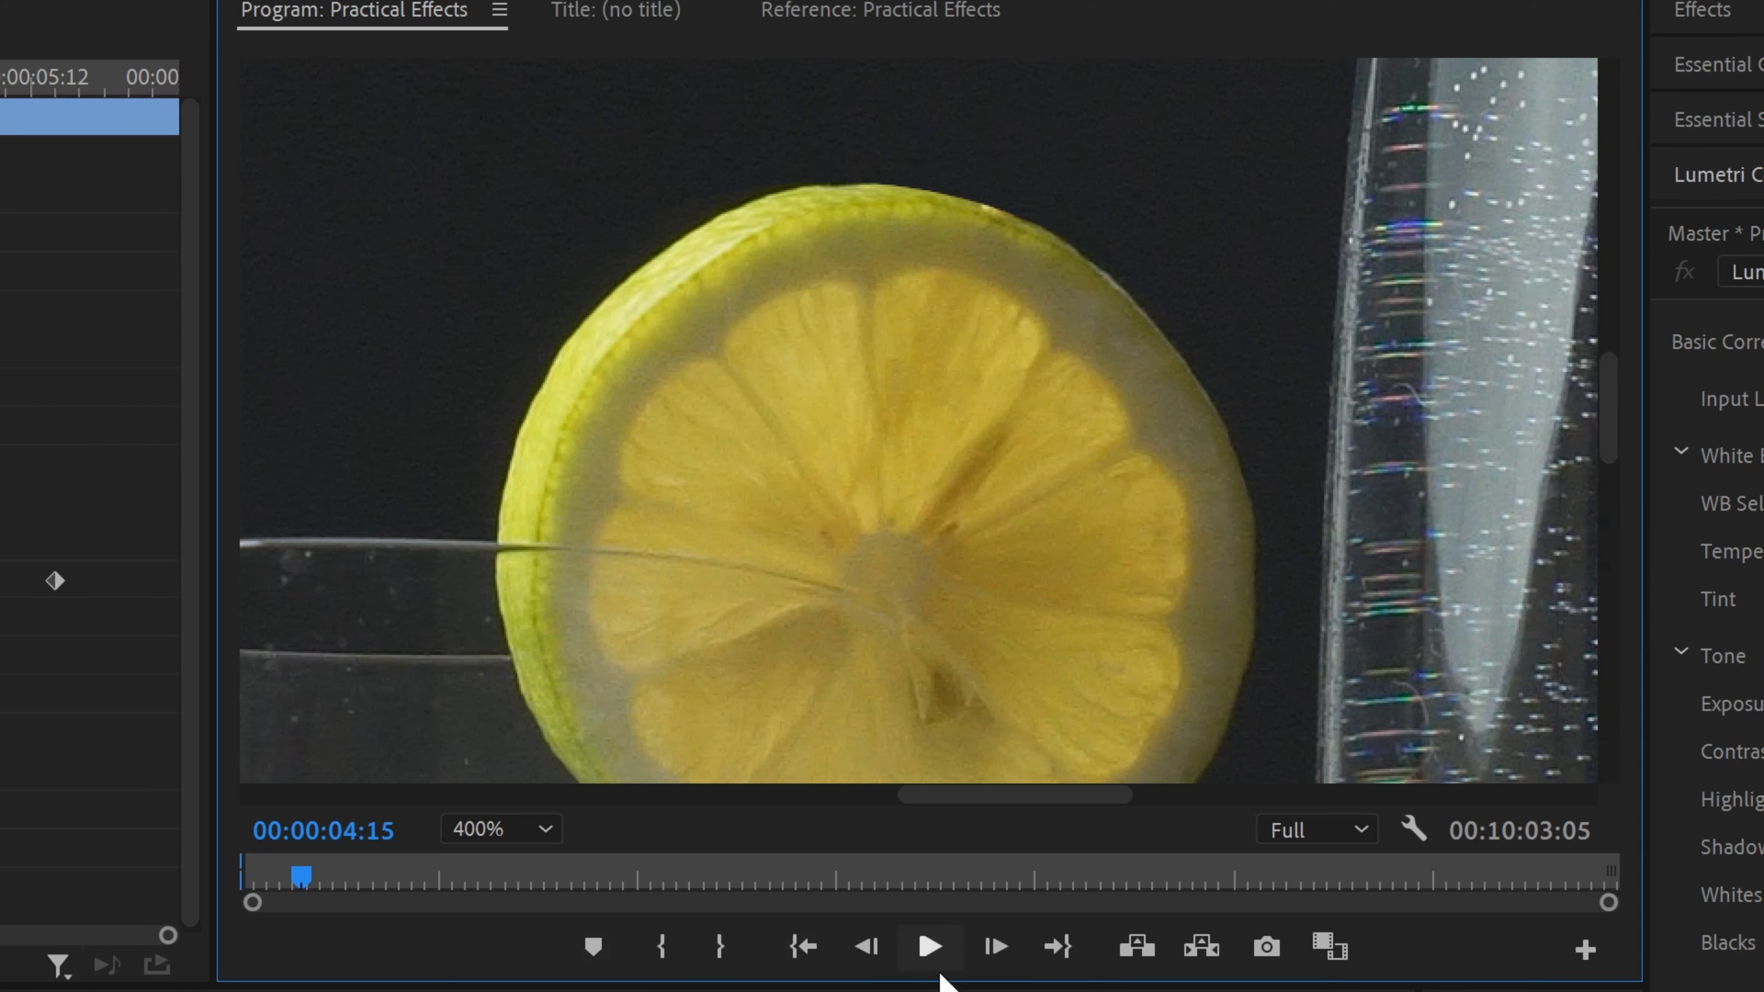
left_click(869, 958)
left_click(869, 961)
left_click(869, 957)
left_click(871, 960)
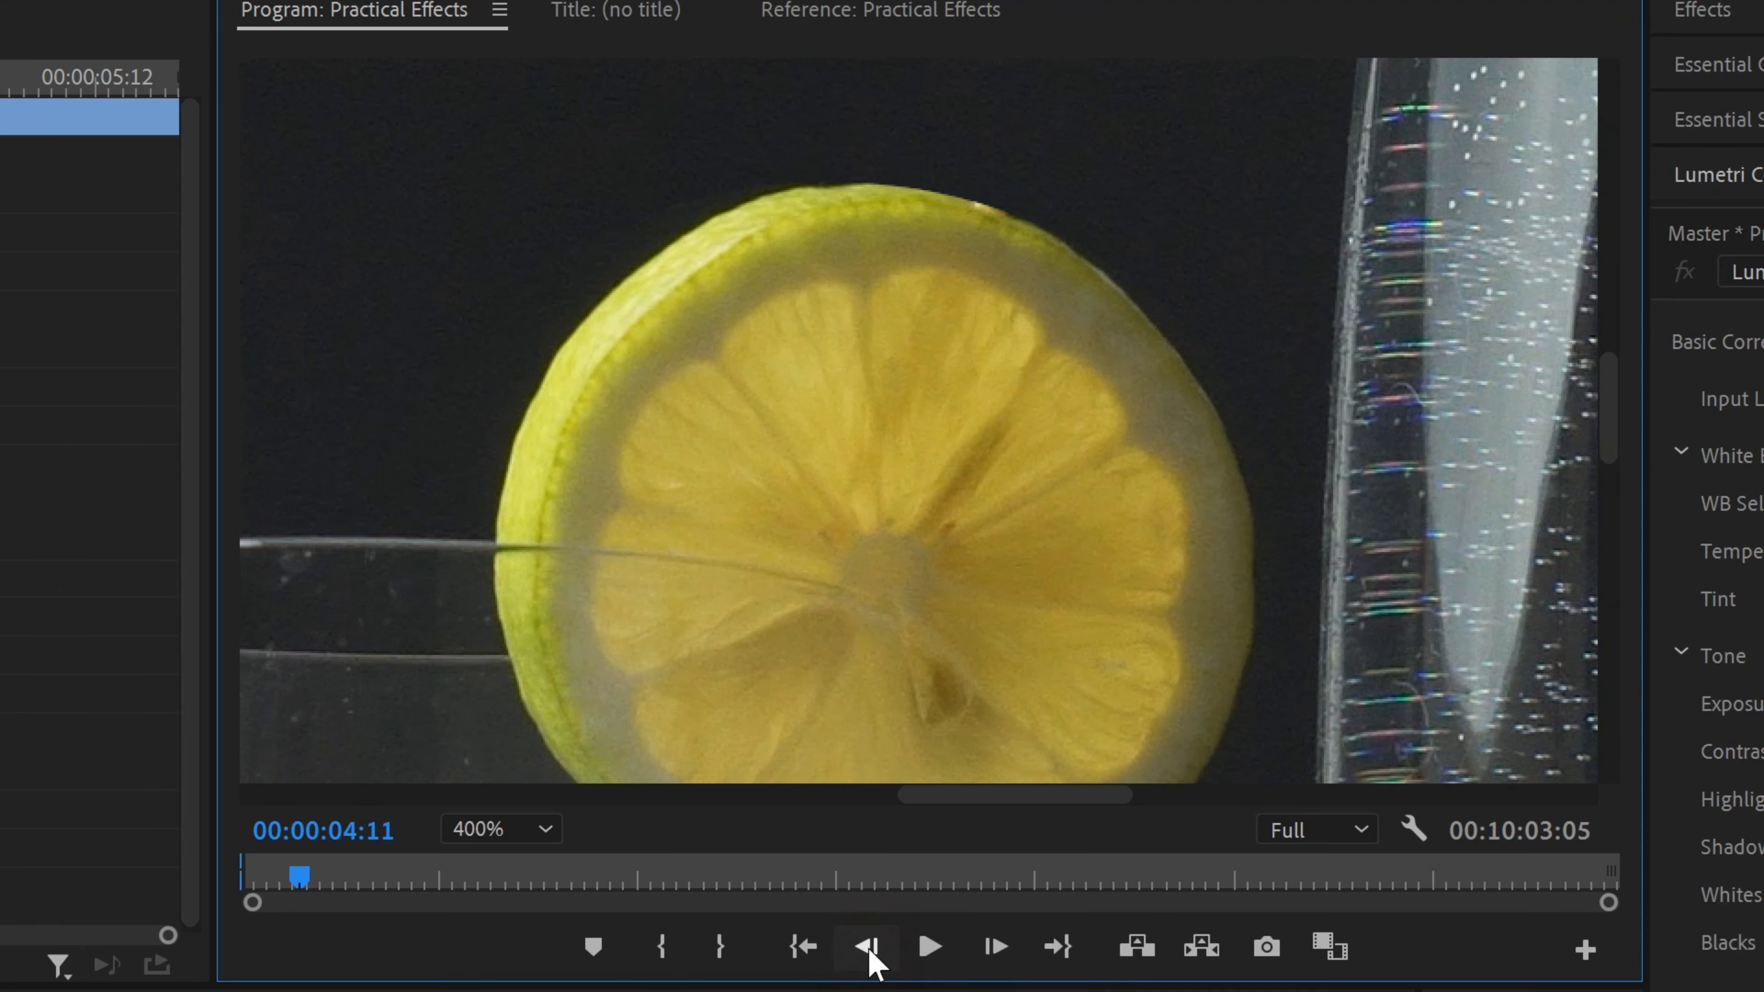
left_click(872, 961)
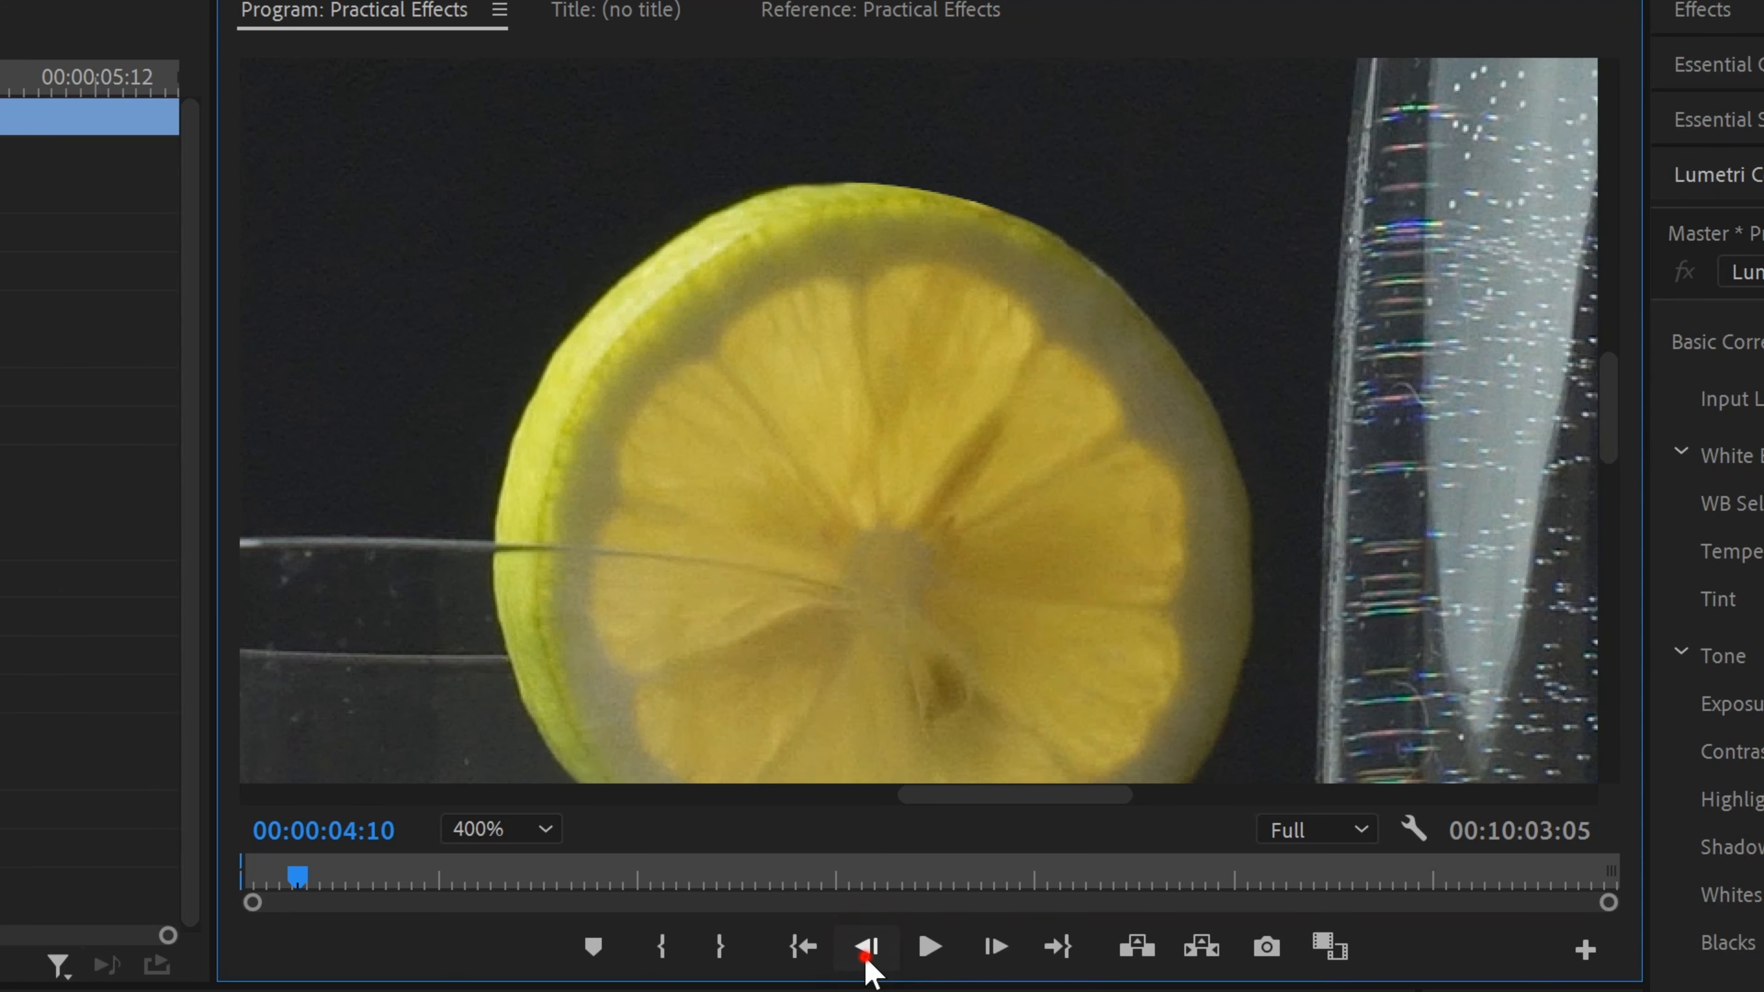
left_click(867, 961)
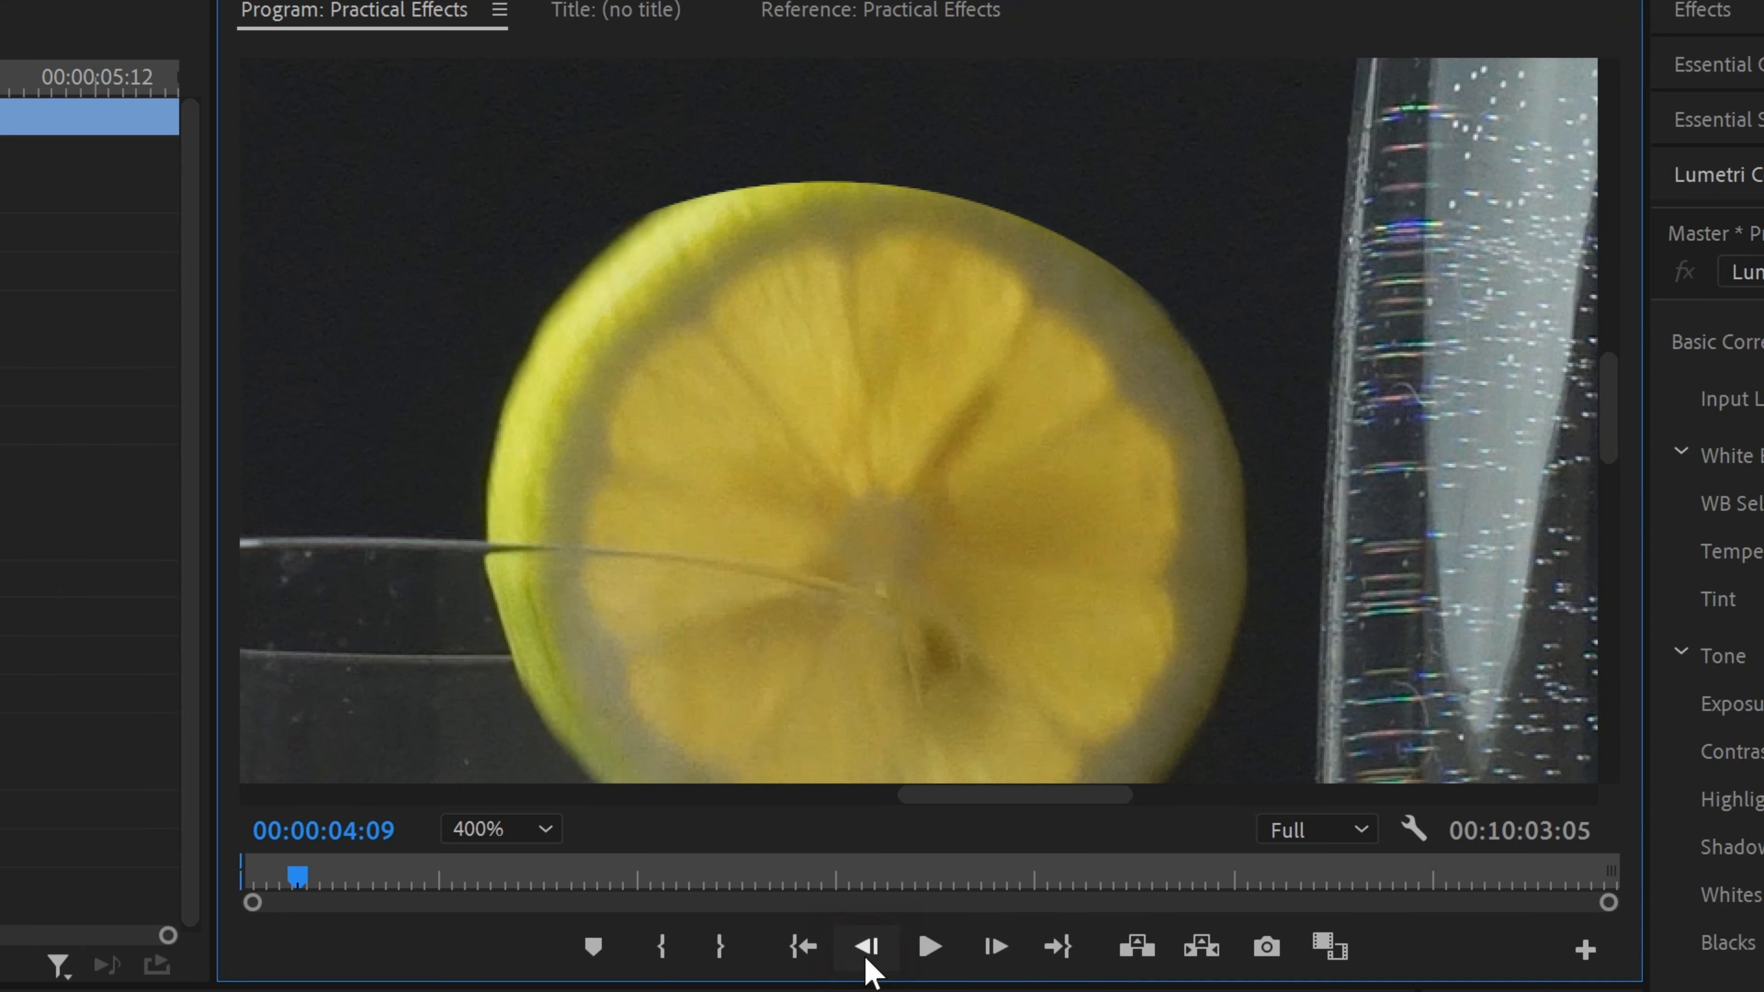
left_click(985, 951)
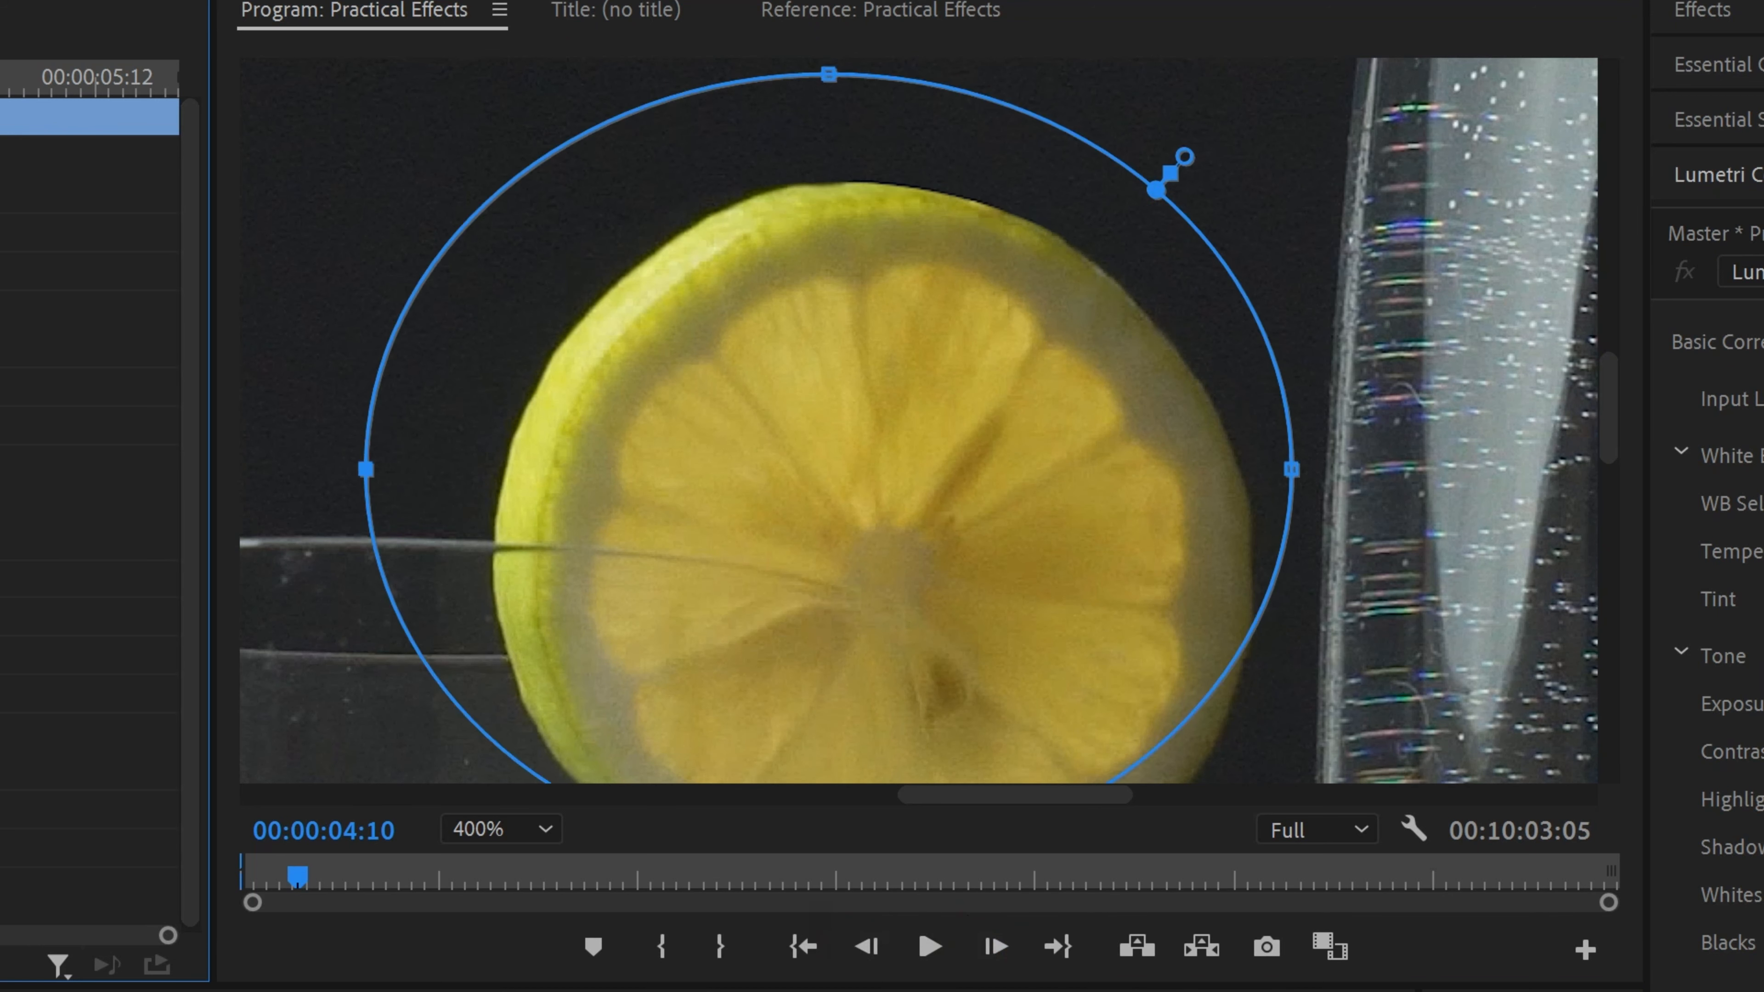
left_click_drag(894, 597, 898, 597)
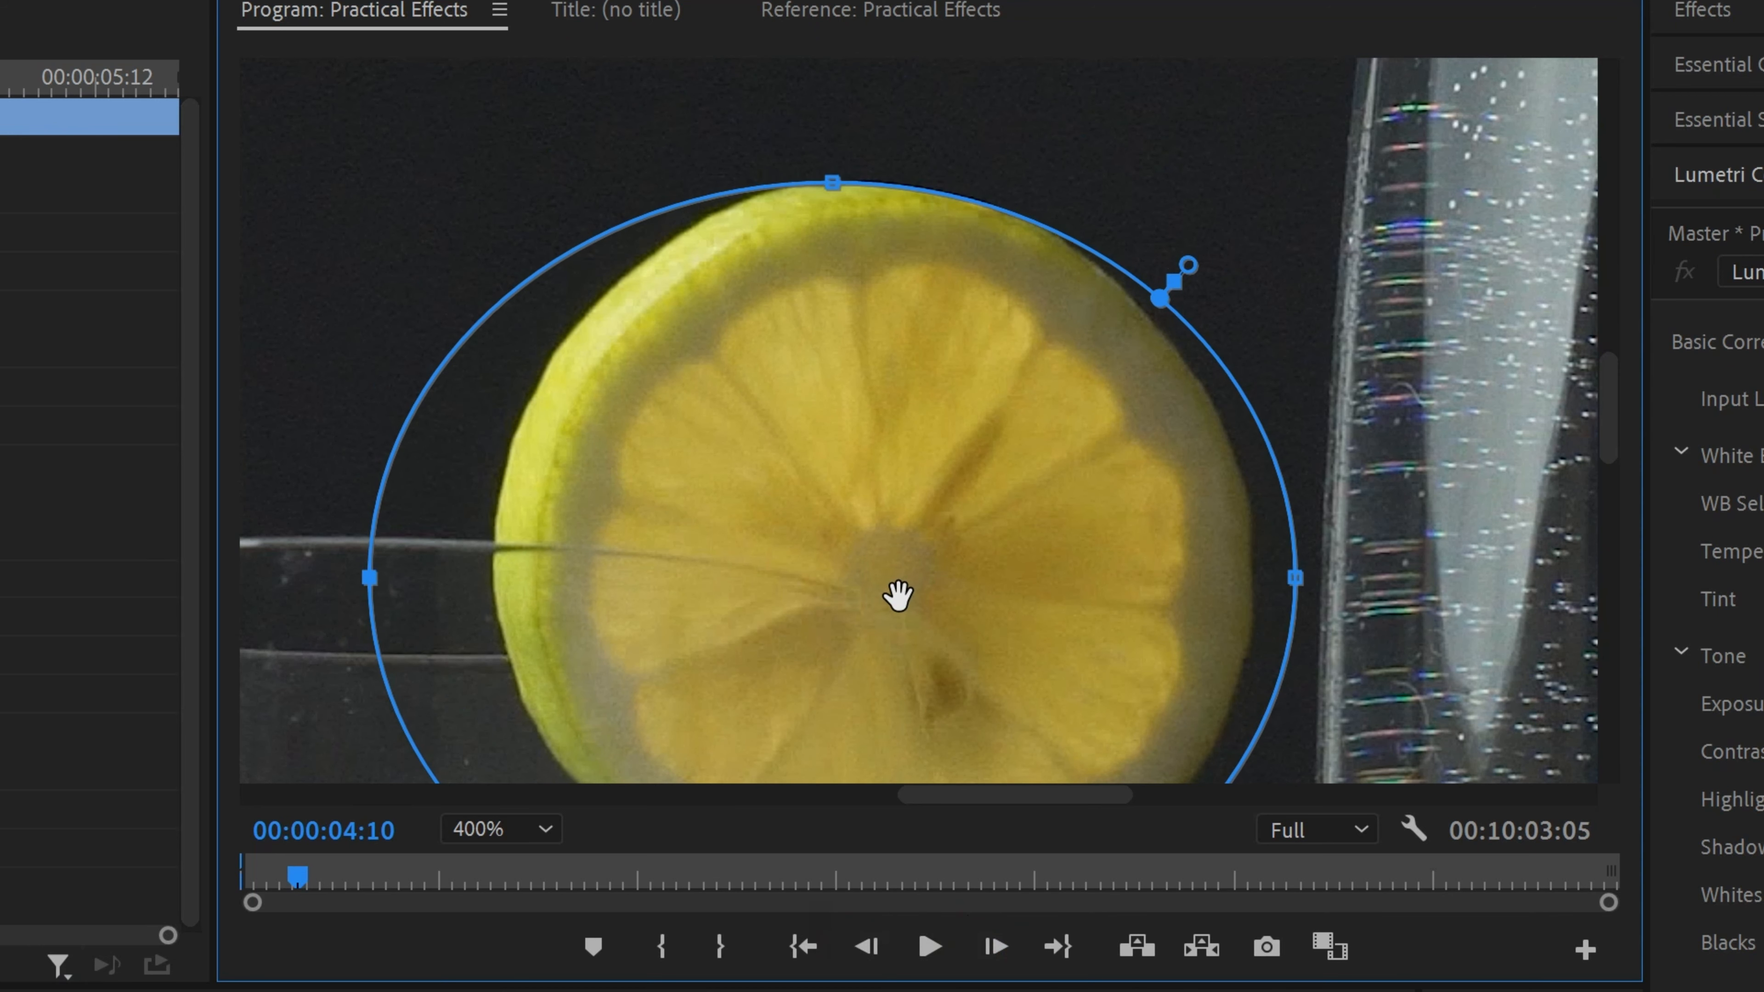
Work backwards frame by frame from 00:00:04:09, moving the mask so it follows the lemon slice upward.
left_click(892, 947)
left_click_drag(839, 694, 841, 666)
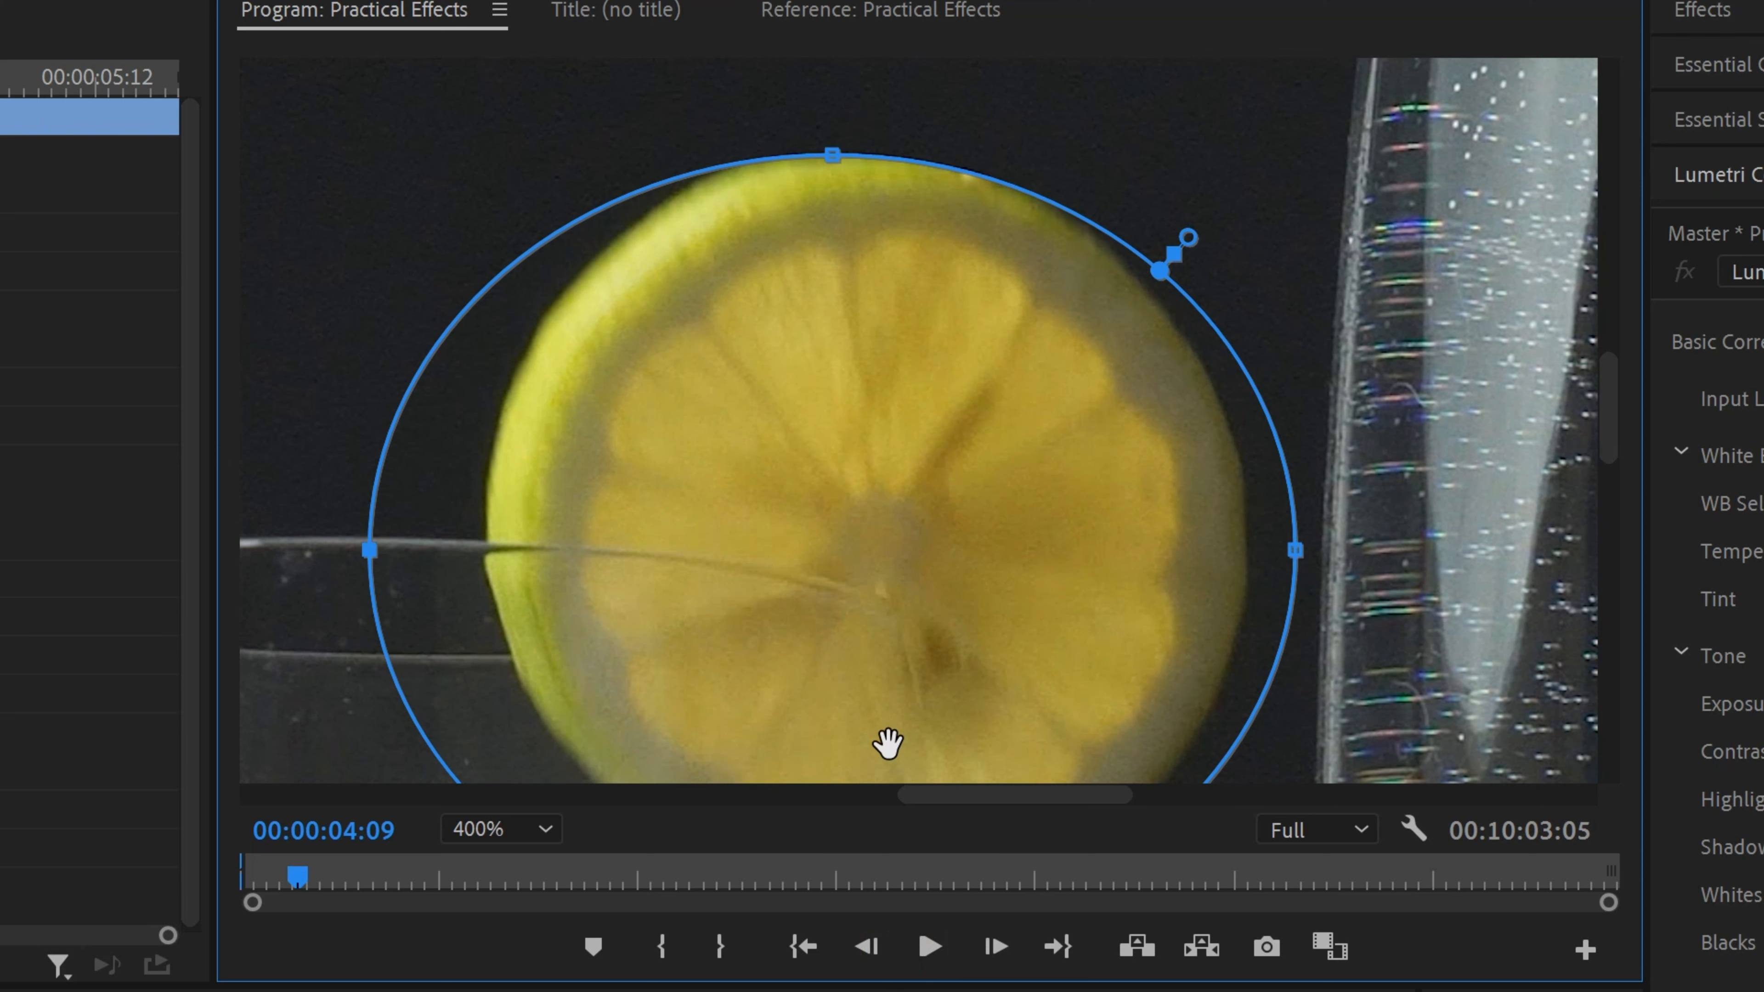
left_click(876, 947)
left_click_drag(855, 701, 844, 613)
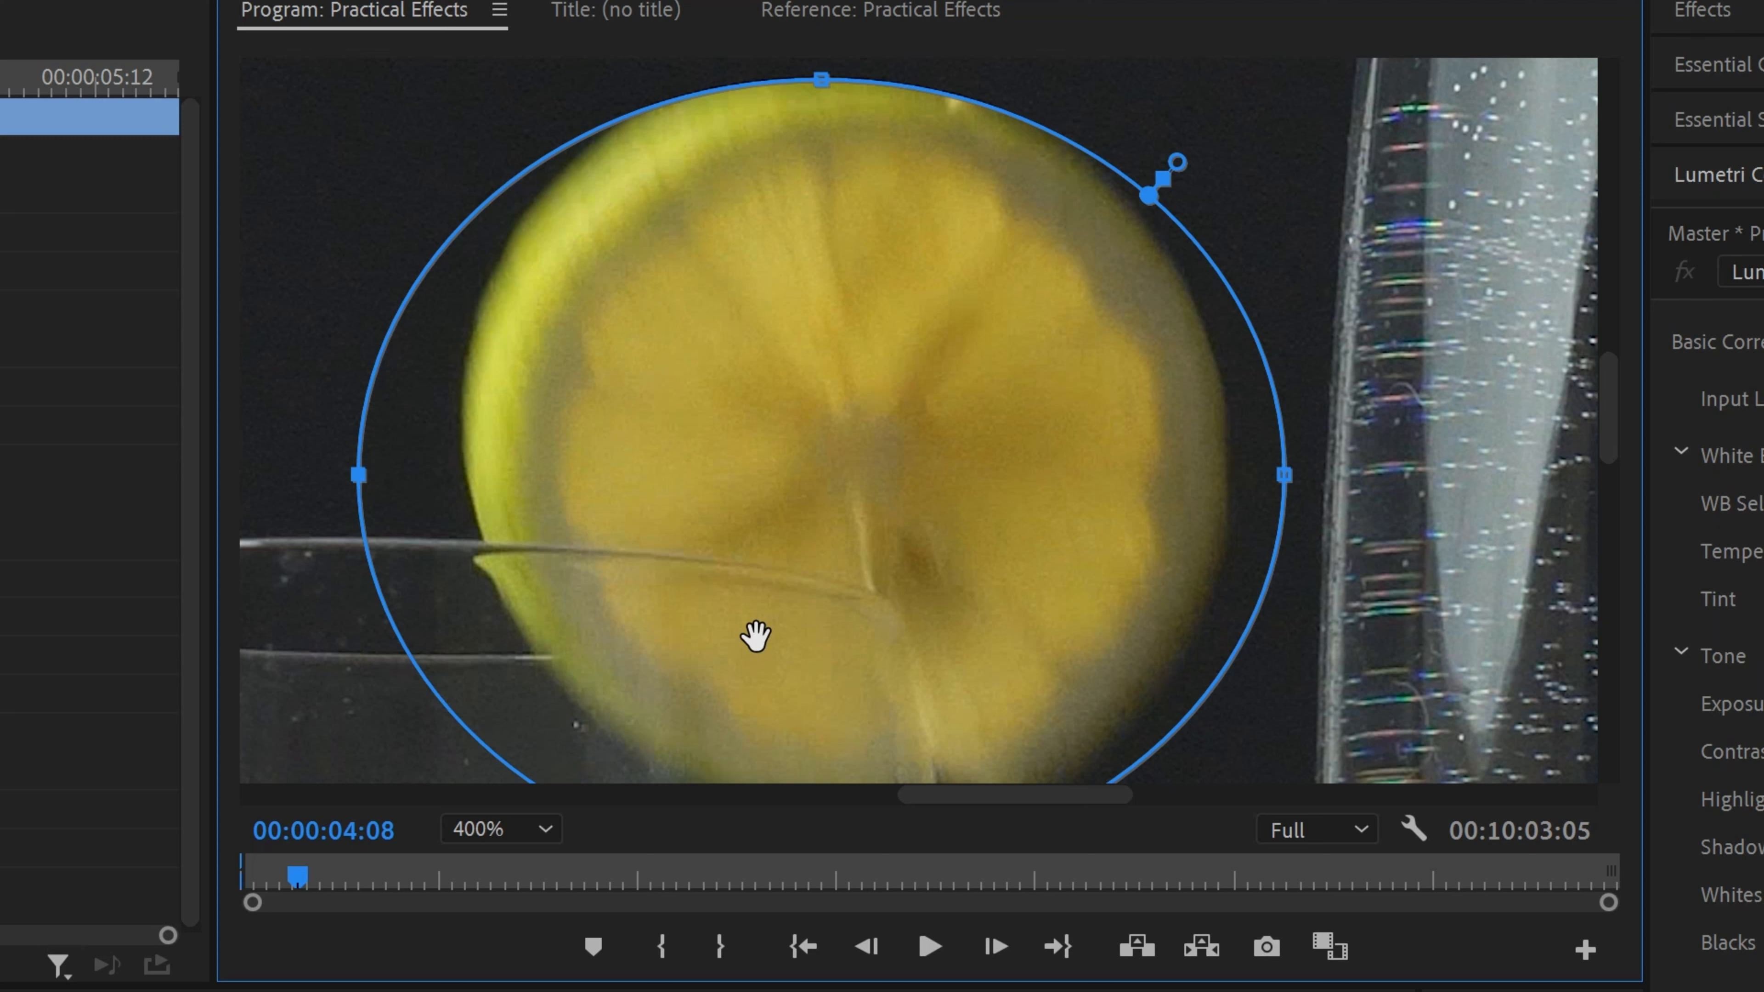
left_click_drag(1605, 445, 1606, 407)
key("Left")
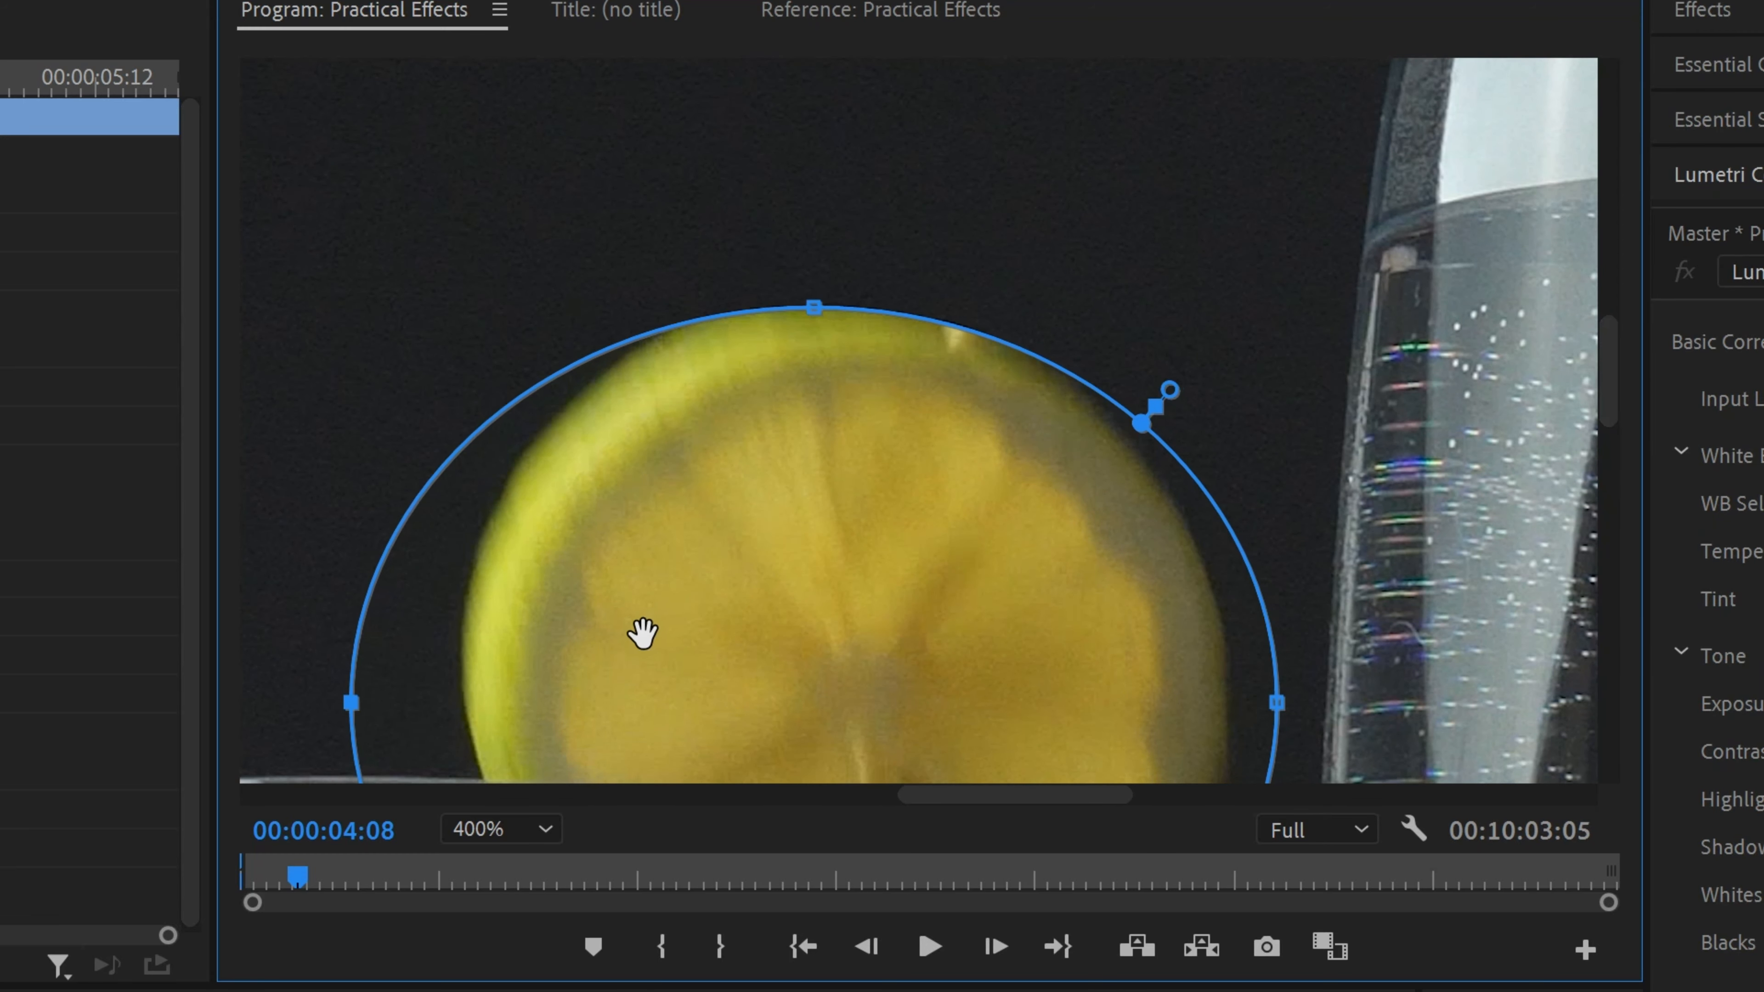
left_click(857, 947)
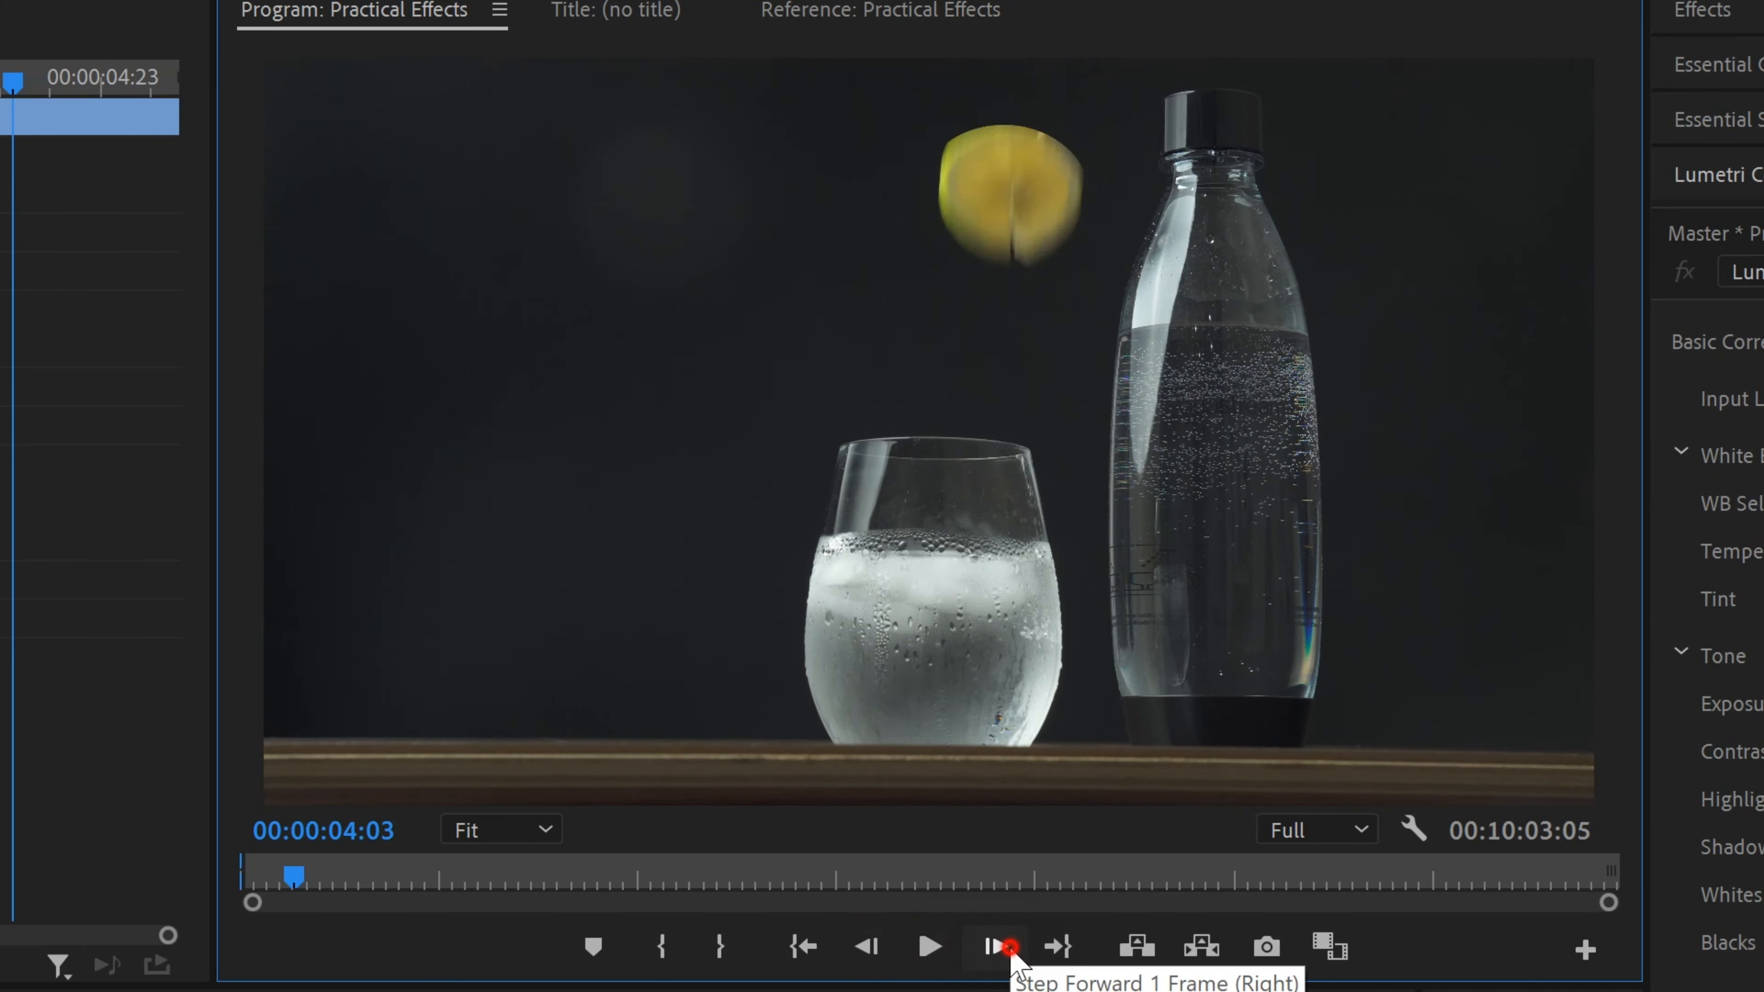
left_click(869, 946)
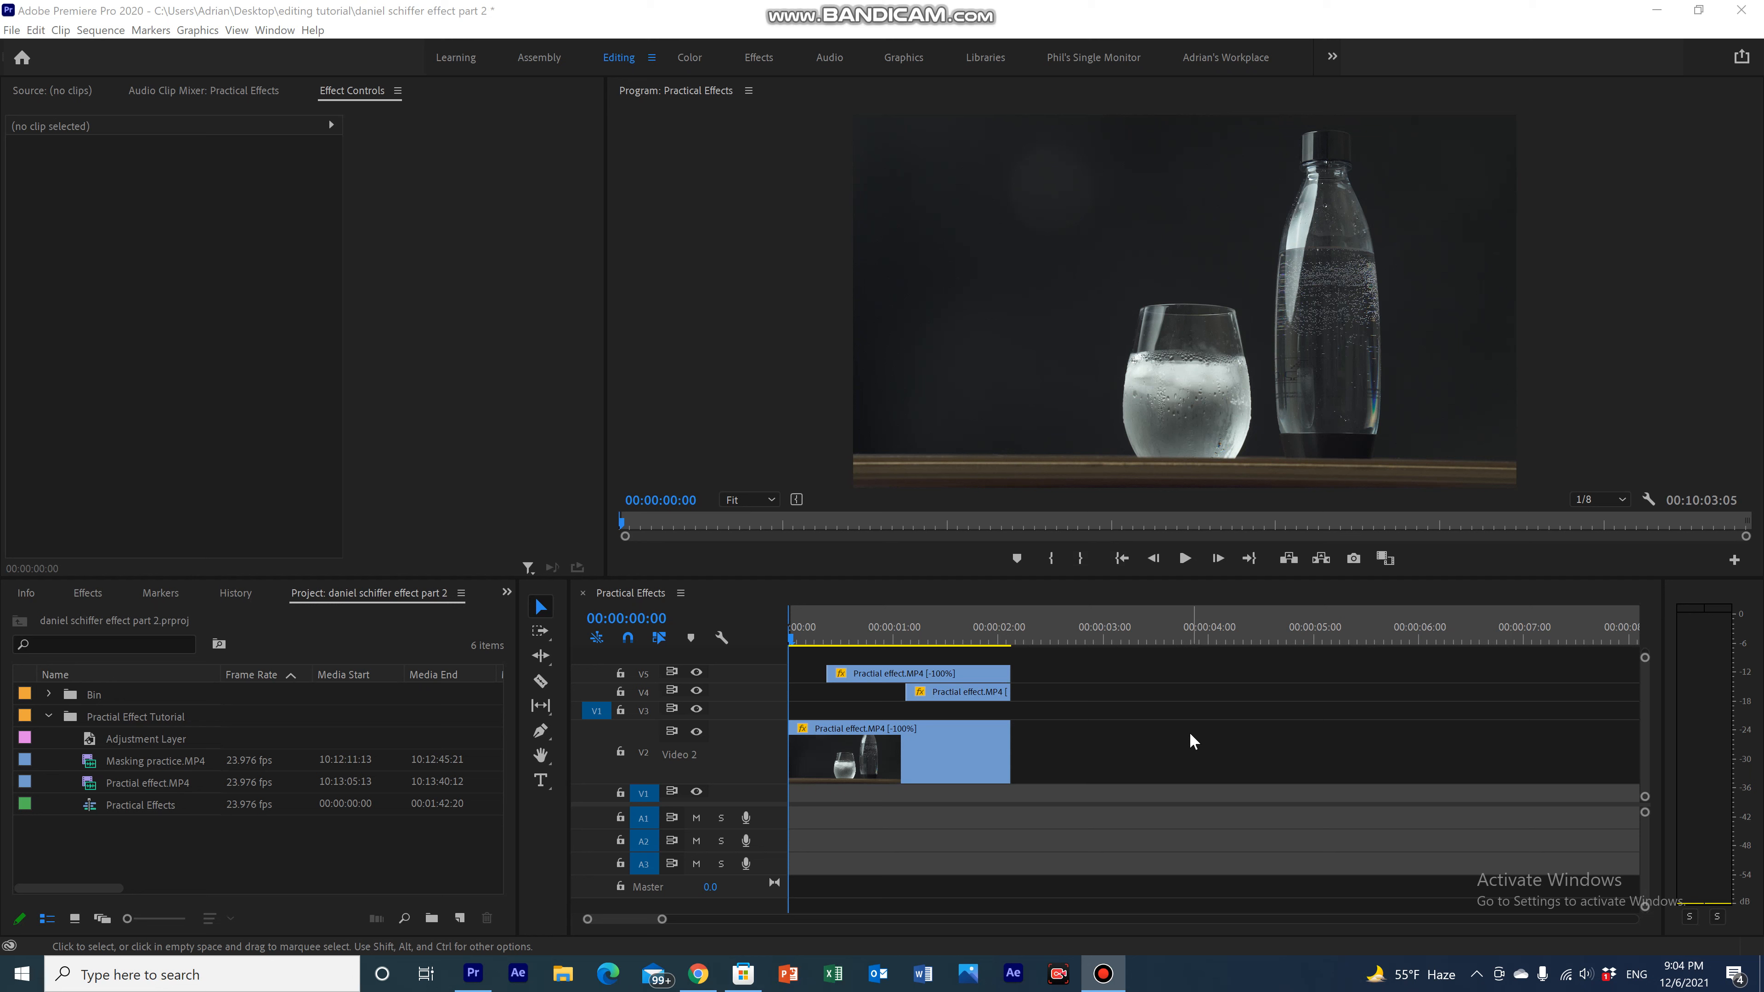
Review the combined effect and shift the bottle segment on V4 earlier, so it starts just after the V5 lemon segment.
left_click_drag(789, 640, 947, 649)
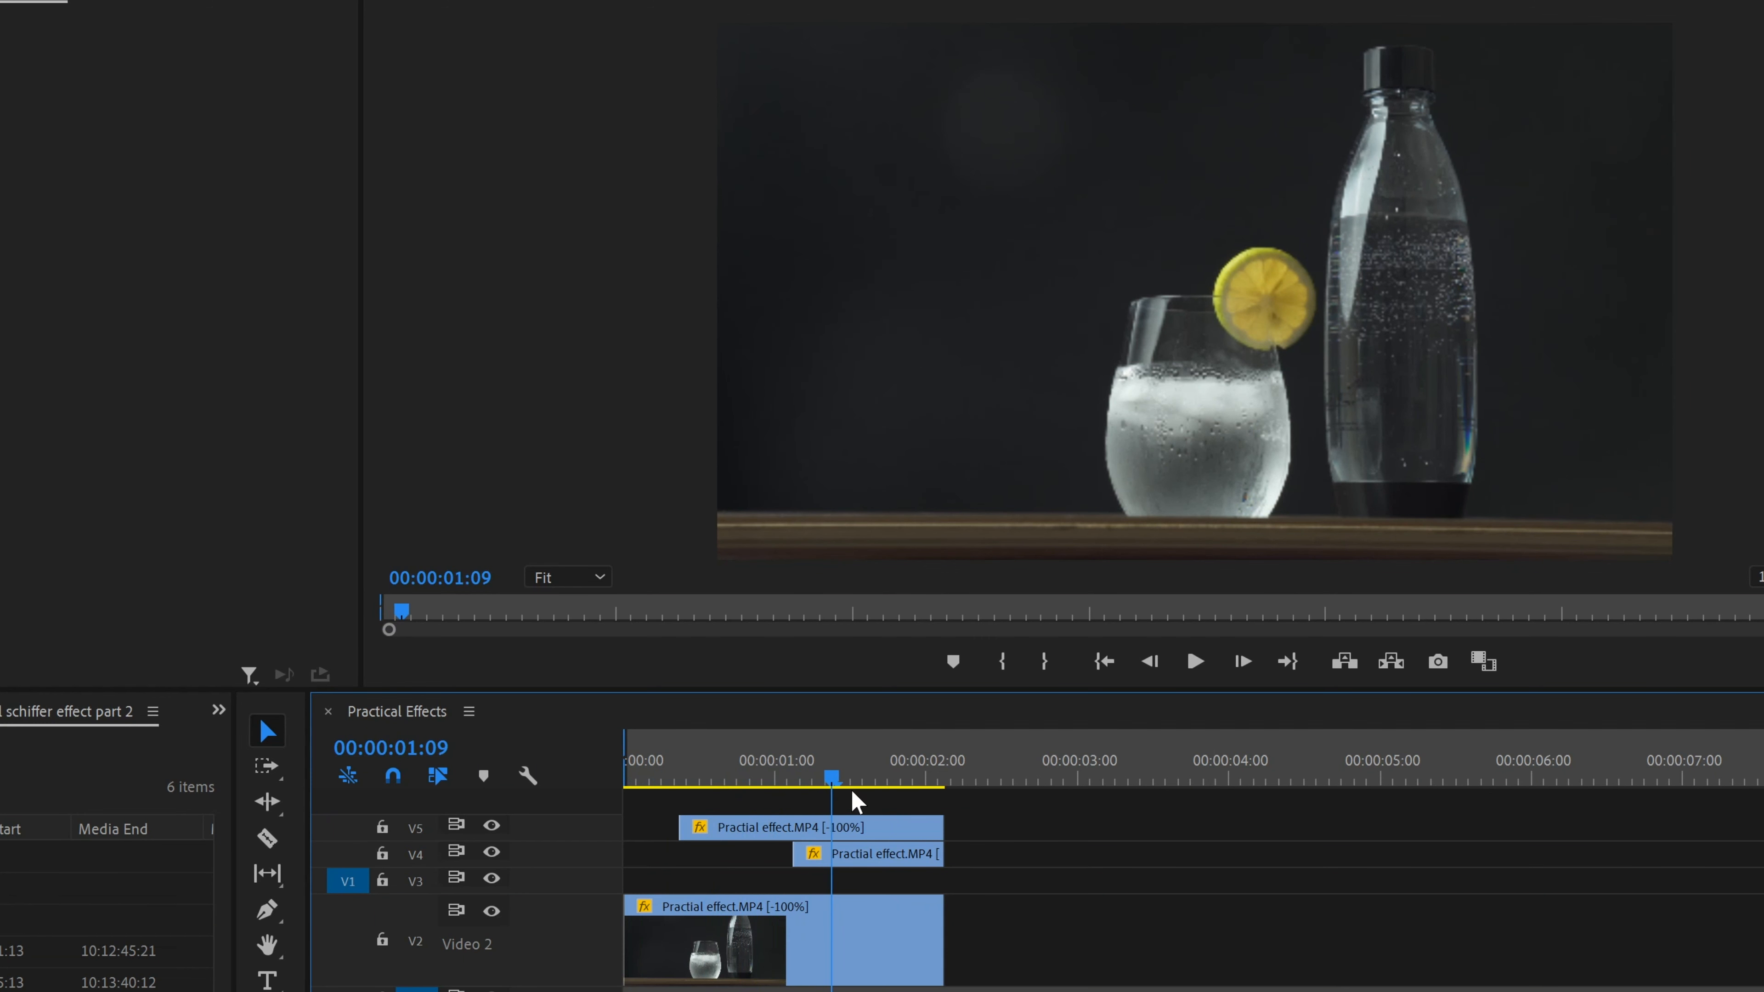
left_click_drag(857, 801, 901, 801)
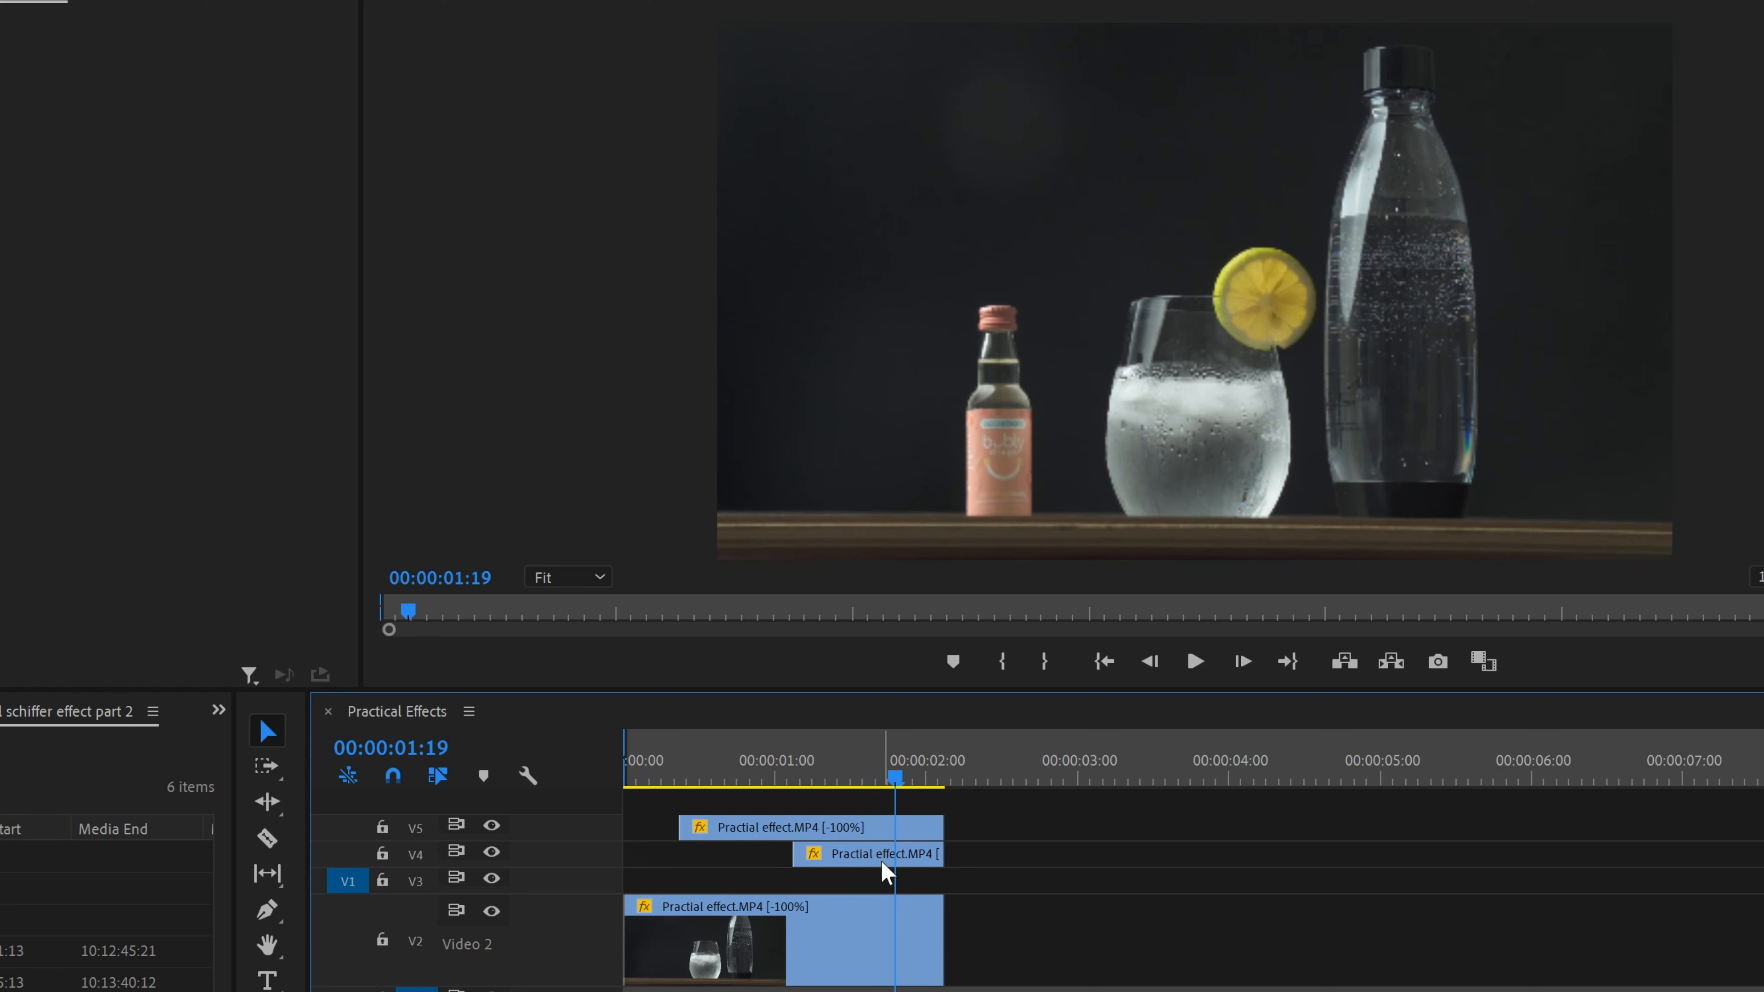
left_click_drag(885, 867, 836, 864)
left_click_drag(900, 777, 819, 765)
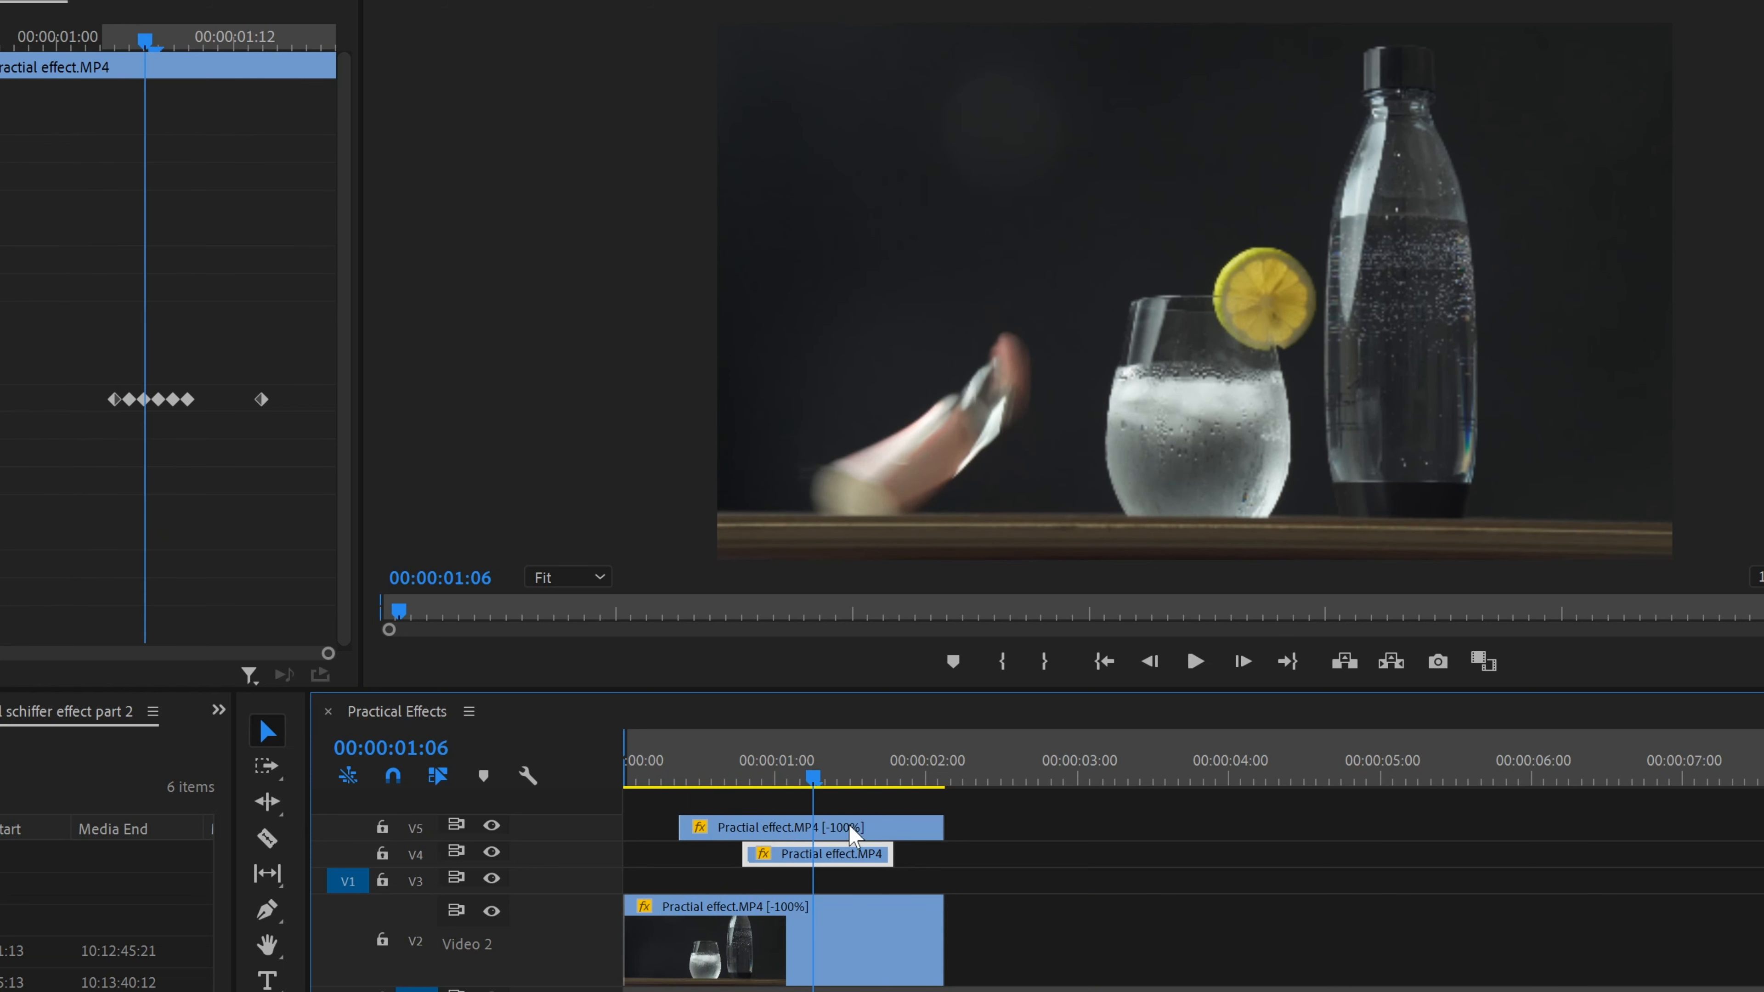
left_click_drag(862, 861, 842, 861)
mouse_move(823, 790)
left_mouse_down()
mouse_move(707, 793)
mouse_move(793, 792)
left_mouse_up()
left_click_drag(843, 866, 817, 867)
left_click_drag(778, 782, 828, 812)
key("Left")
key("Left")
key("Left")
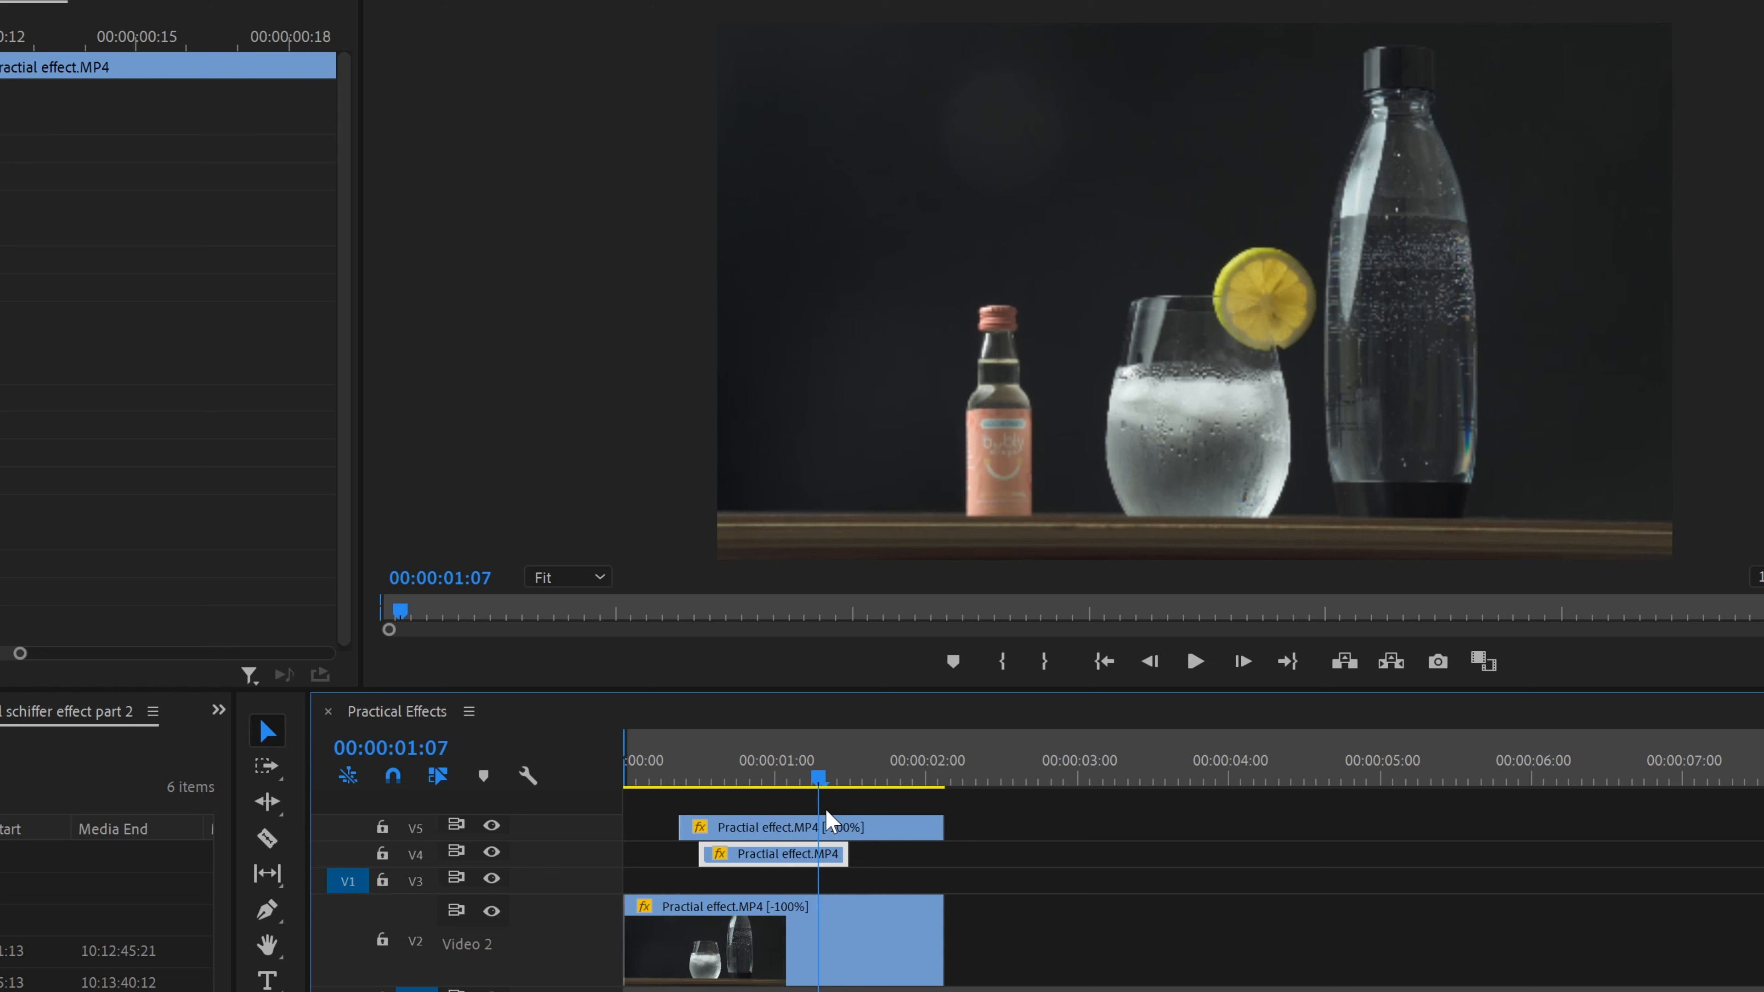
Split the V5 and V2 clips at 00:00:01:12, where the V4 segment ends, and delete their trailing parts.
left_click(846, 828)
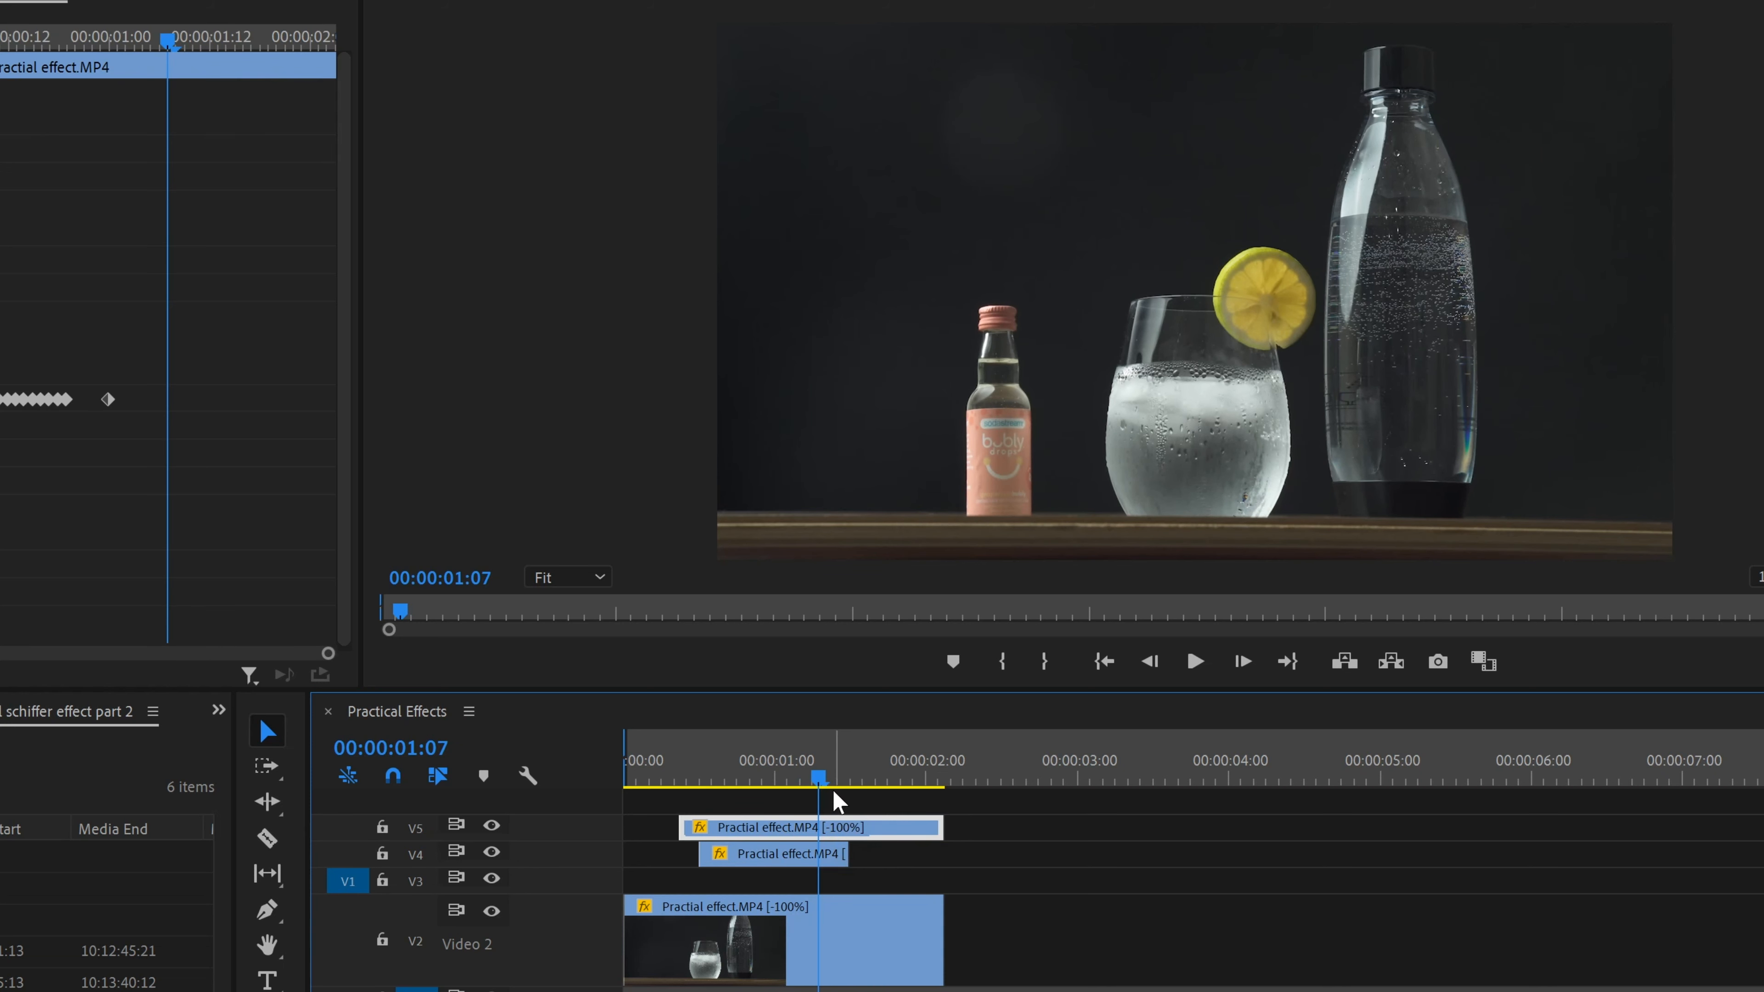
left_click_drag(821, 783, 852, 782)
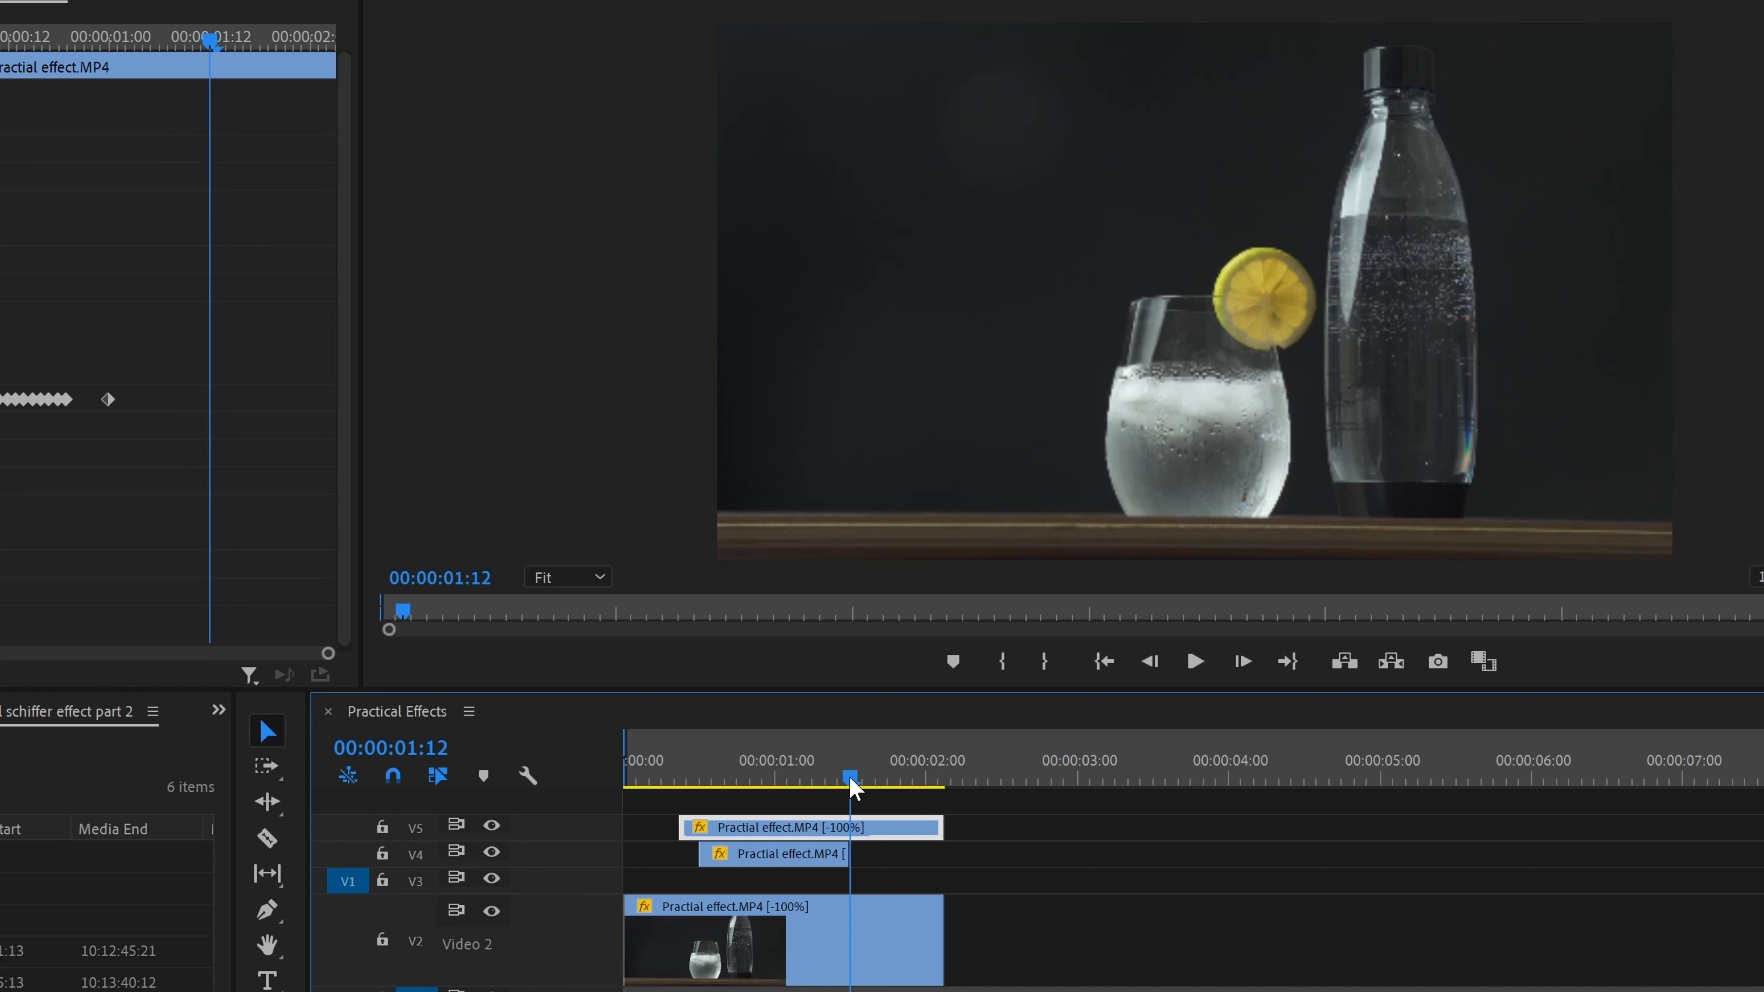
left_click(901, 830)
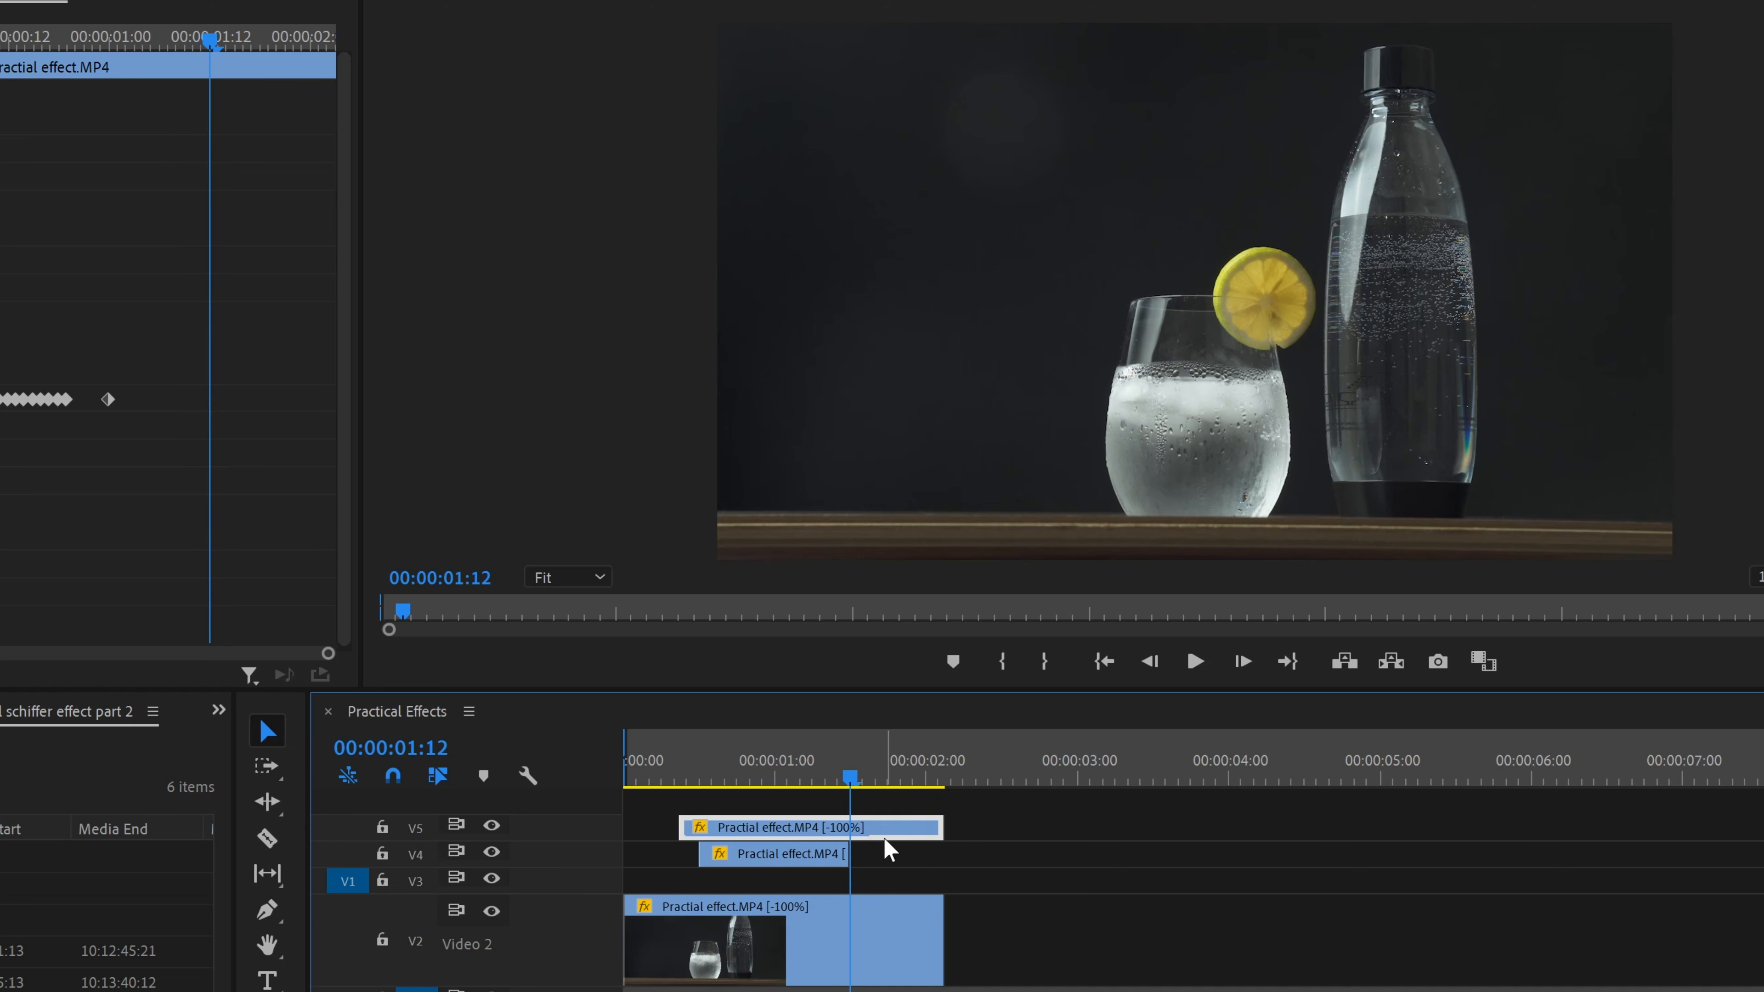
key("ctrl+k")
left_click(881, 951)
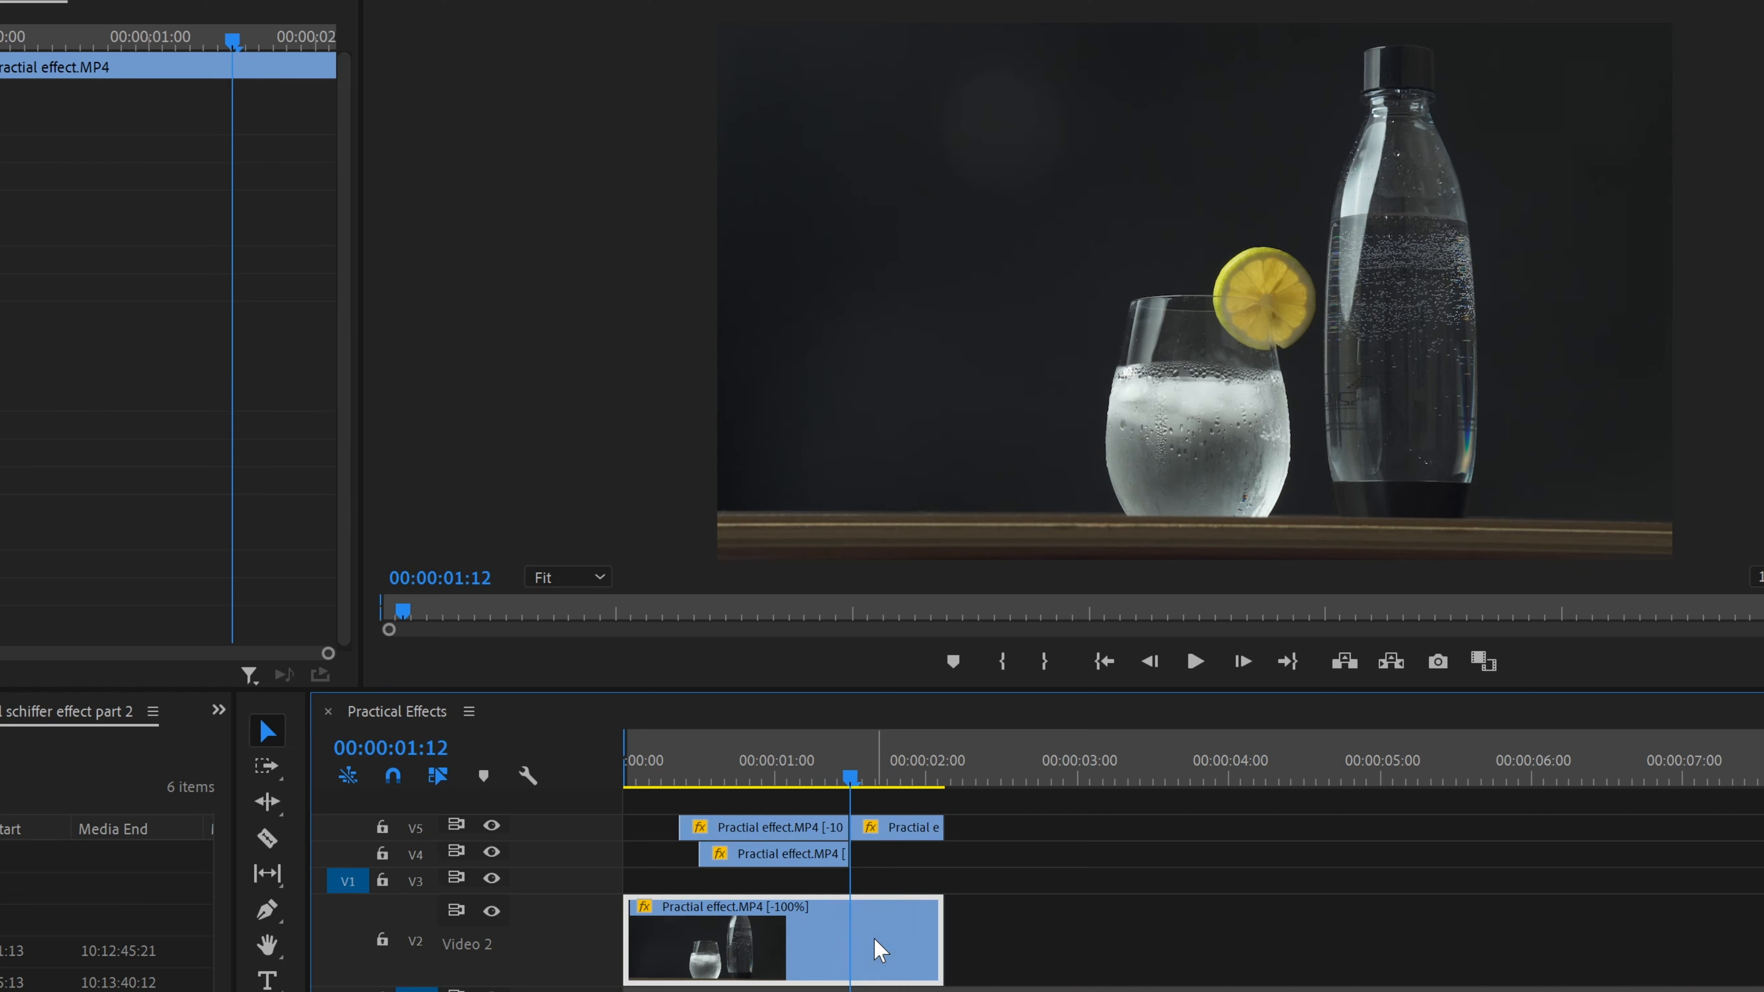
key("ctrl+k")
left_click(894, 924)
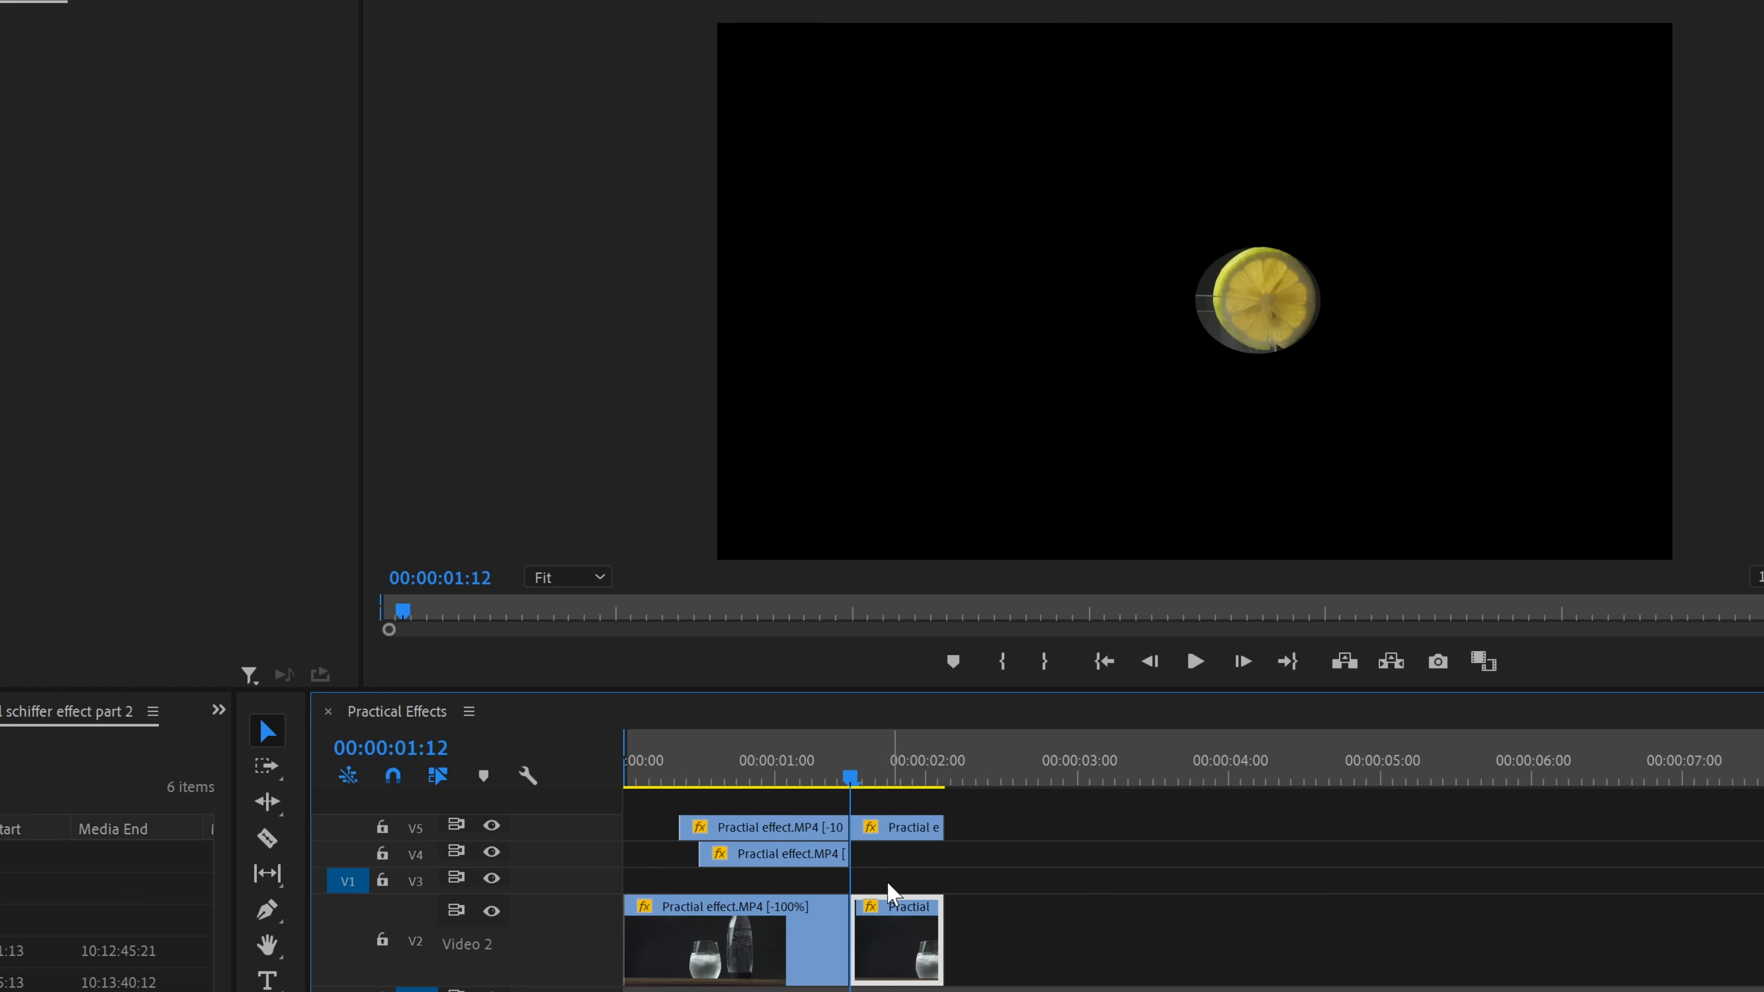
key("Delete")
left_click(897, 827)
key("Delete")
Split the V2 clip at 00:00:00:09, delete its opening part and close the gap so the layers start at the sequence start.
left_click_drag(863, 779, 683, 794)
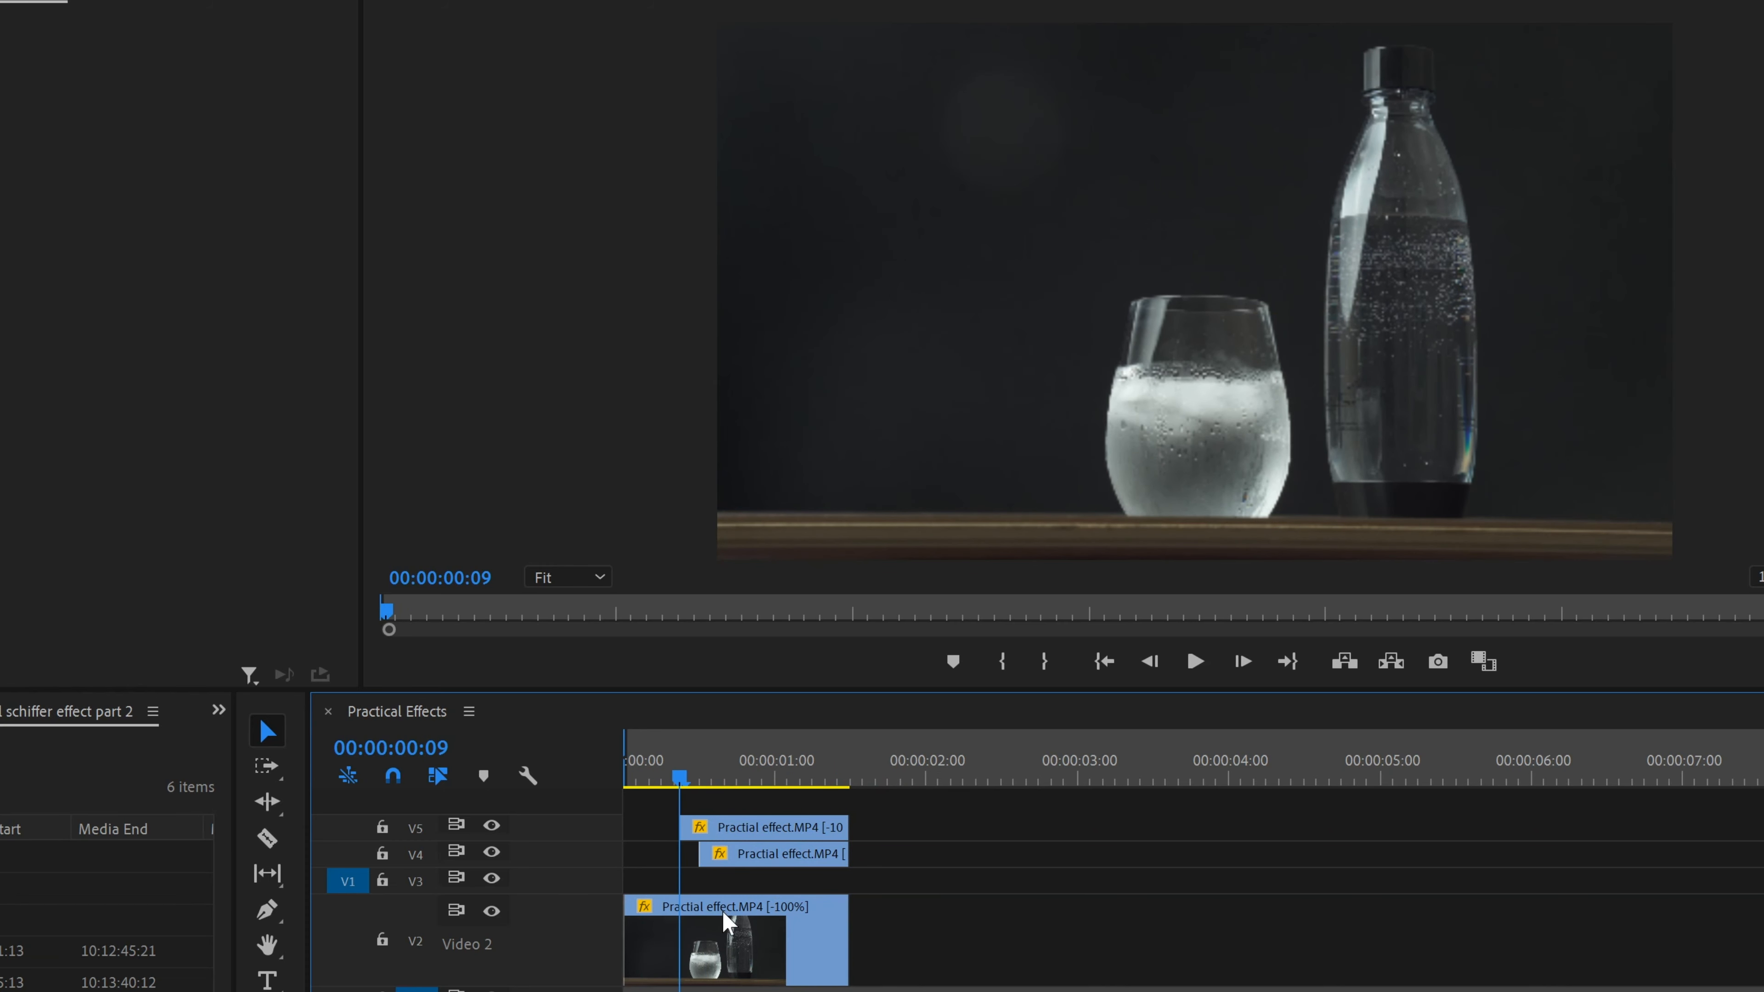
left_click(761, 972)
key("ctrl+k")
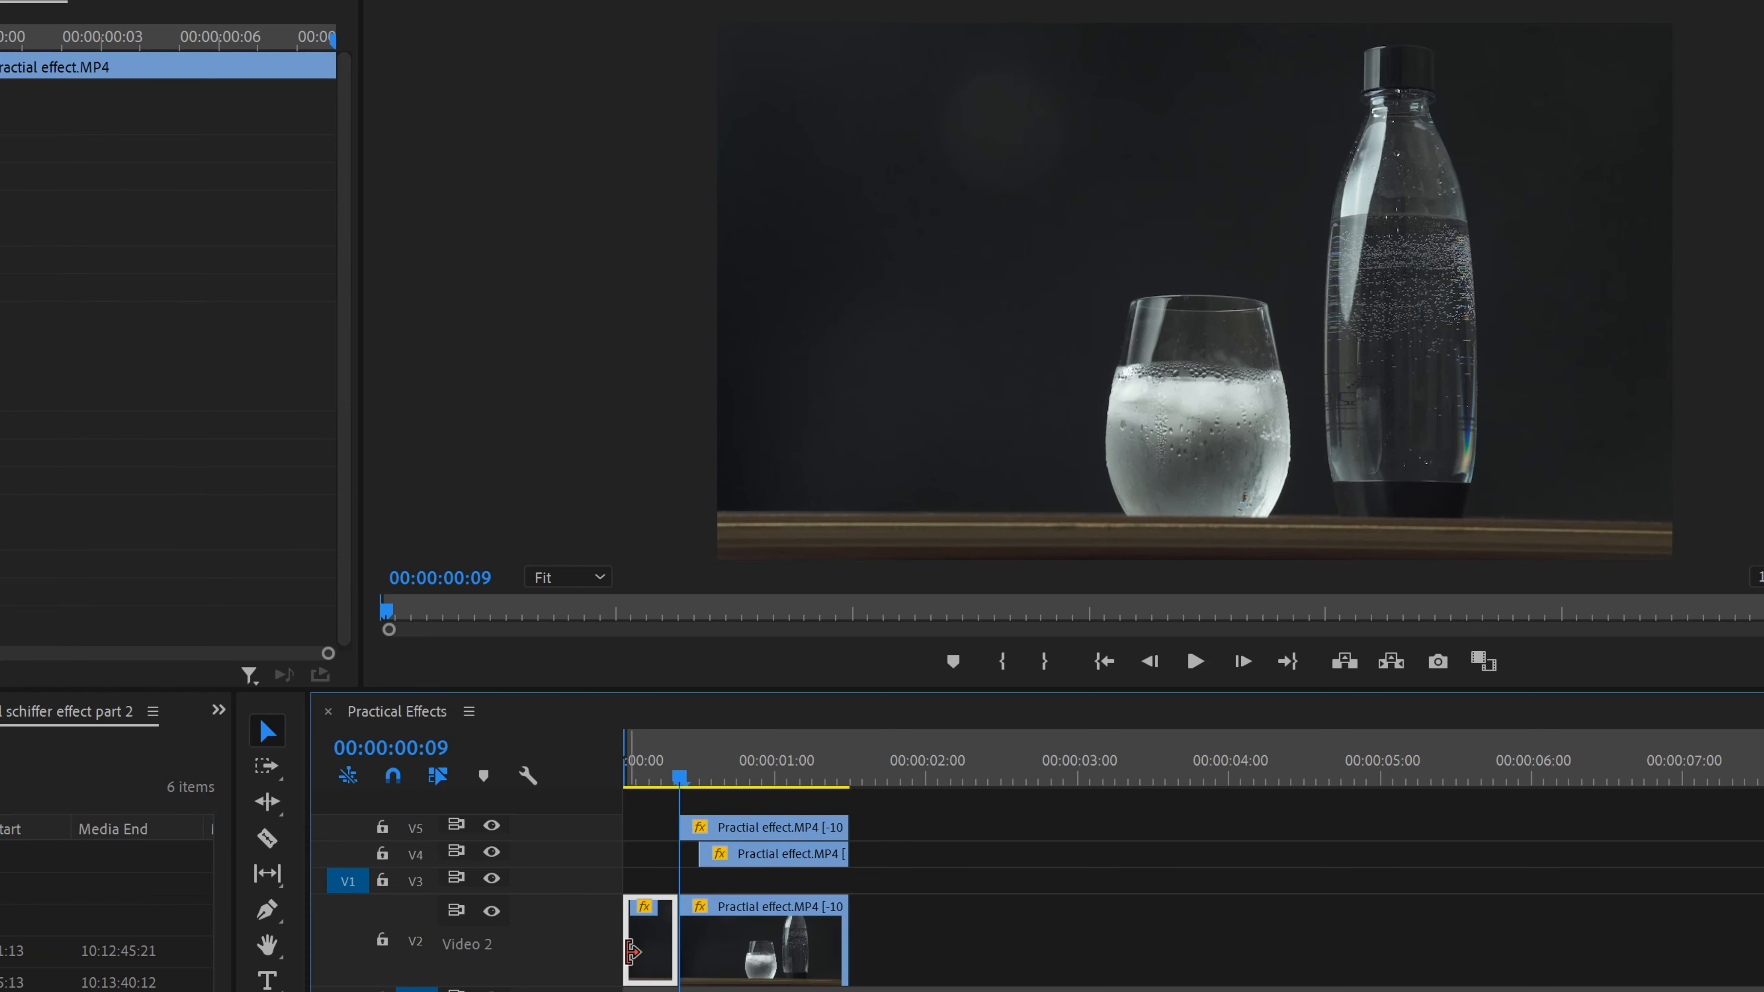
key("Delete")
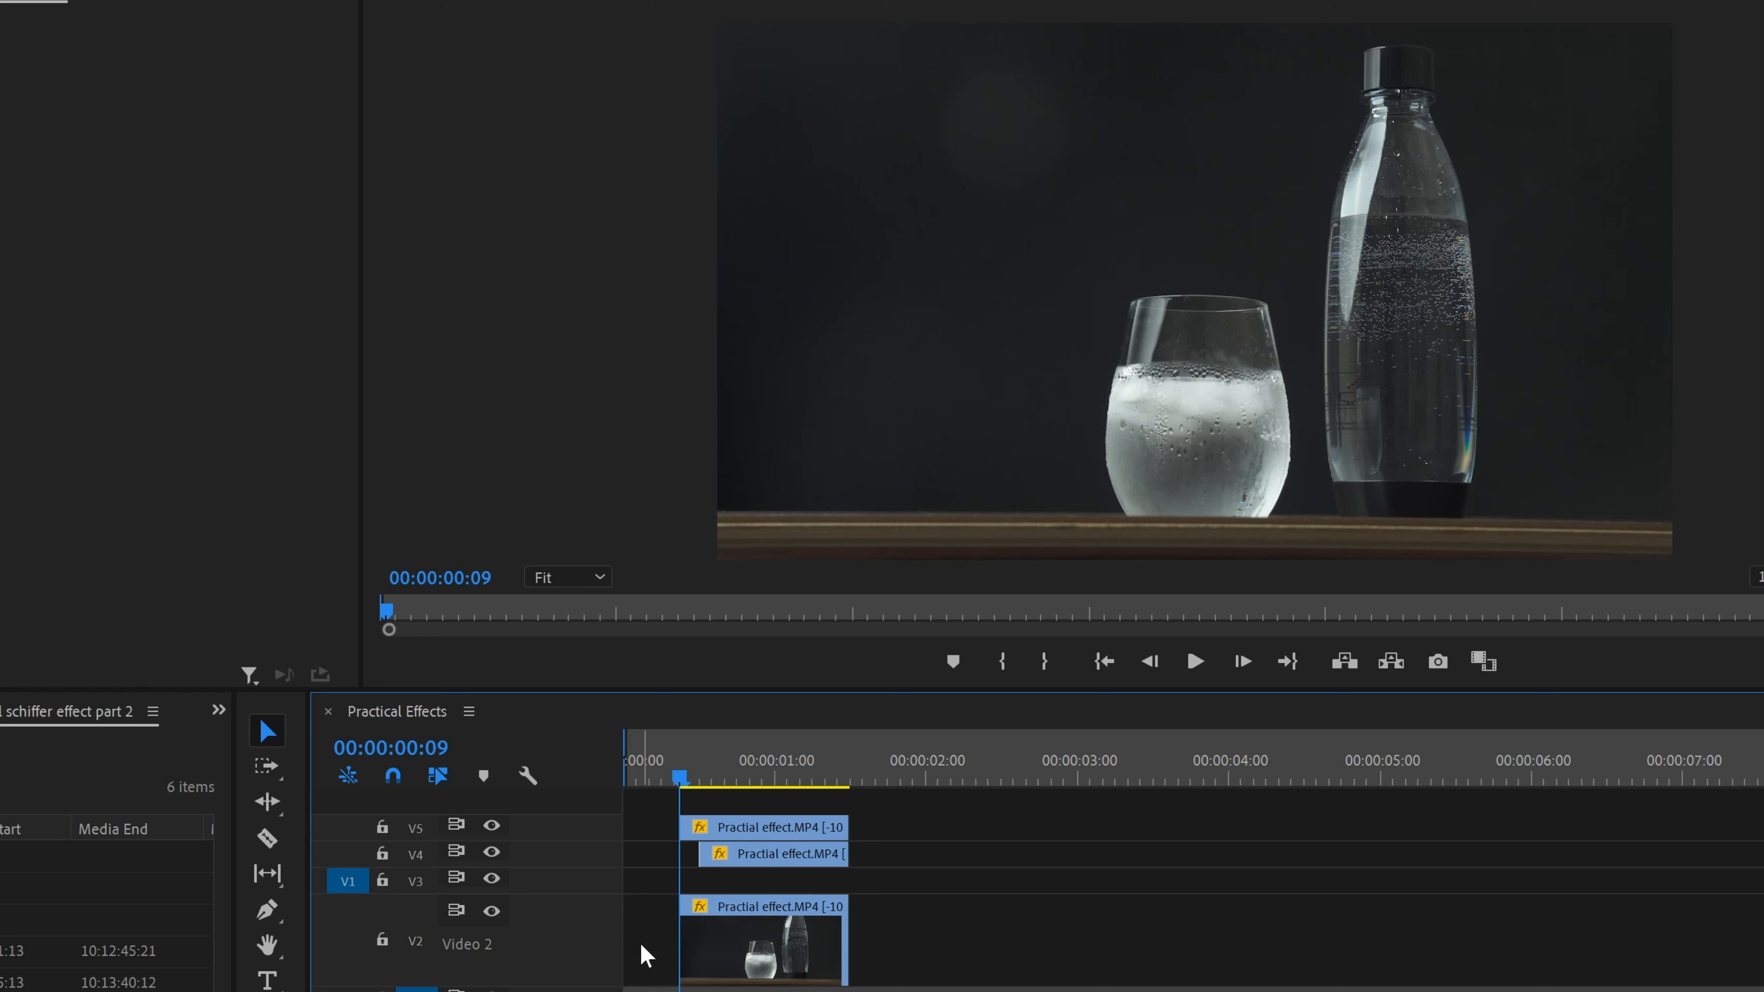
left_click(641, 946)
key("Delete")
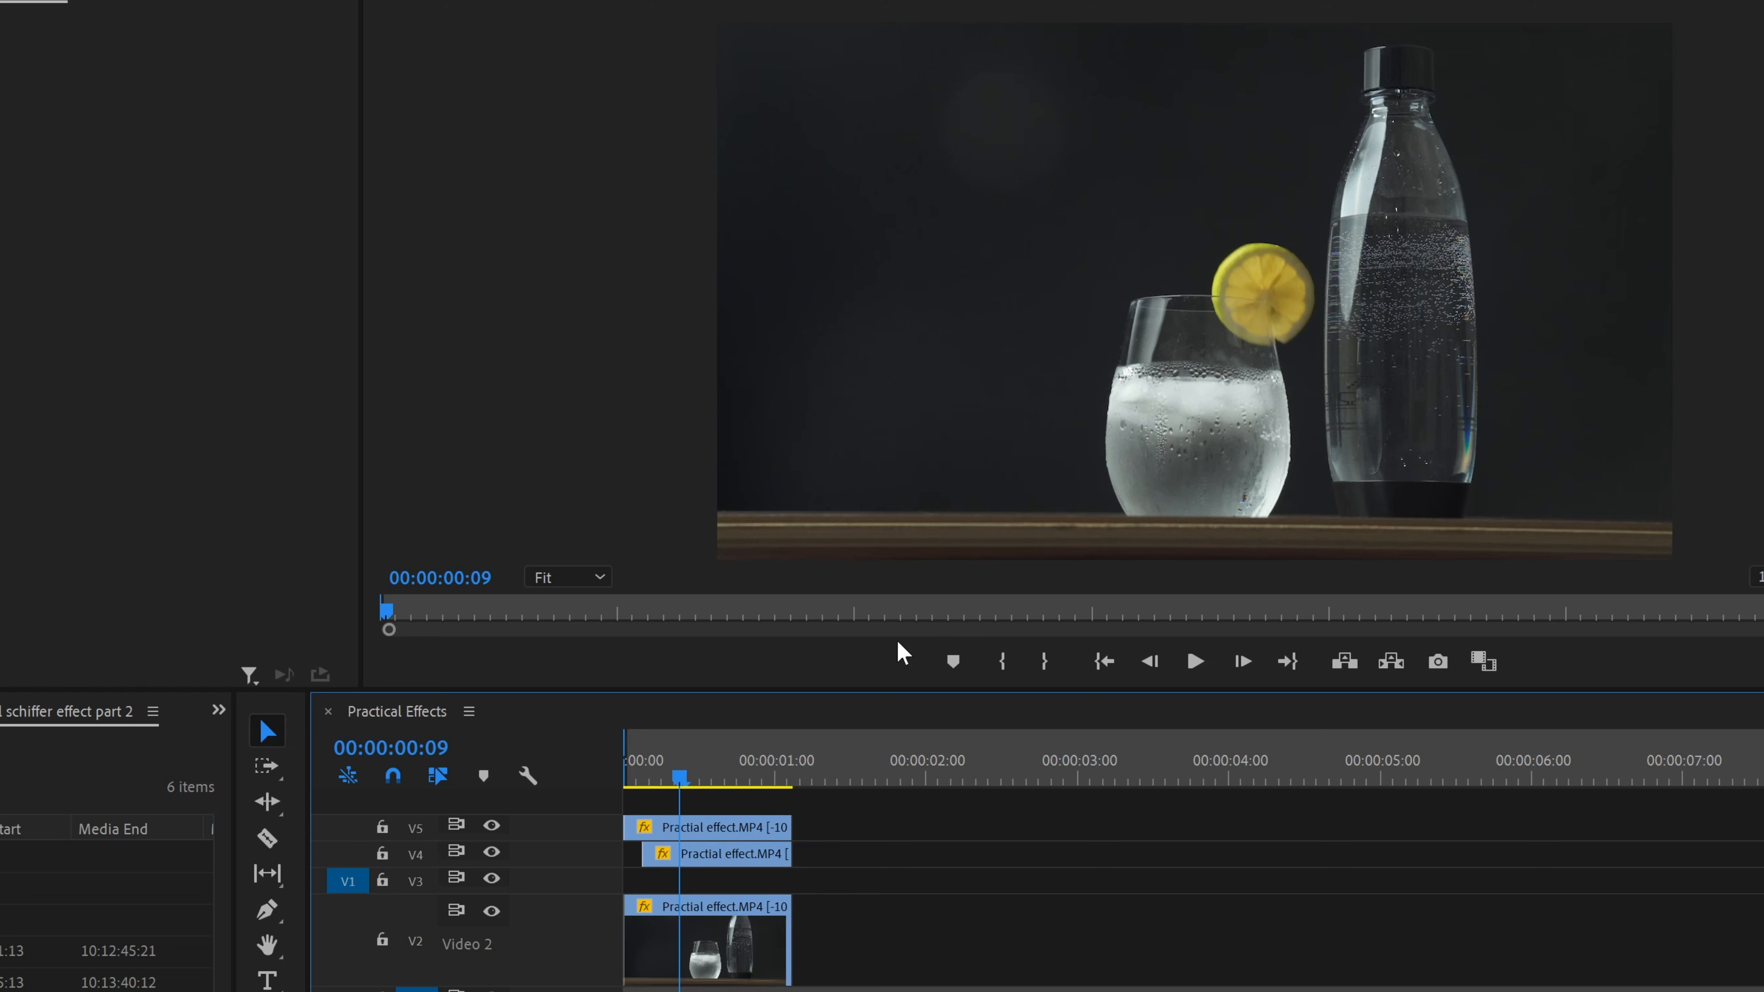
left_click_drag(681, 772, 741, 788)
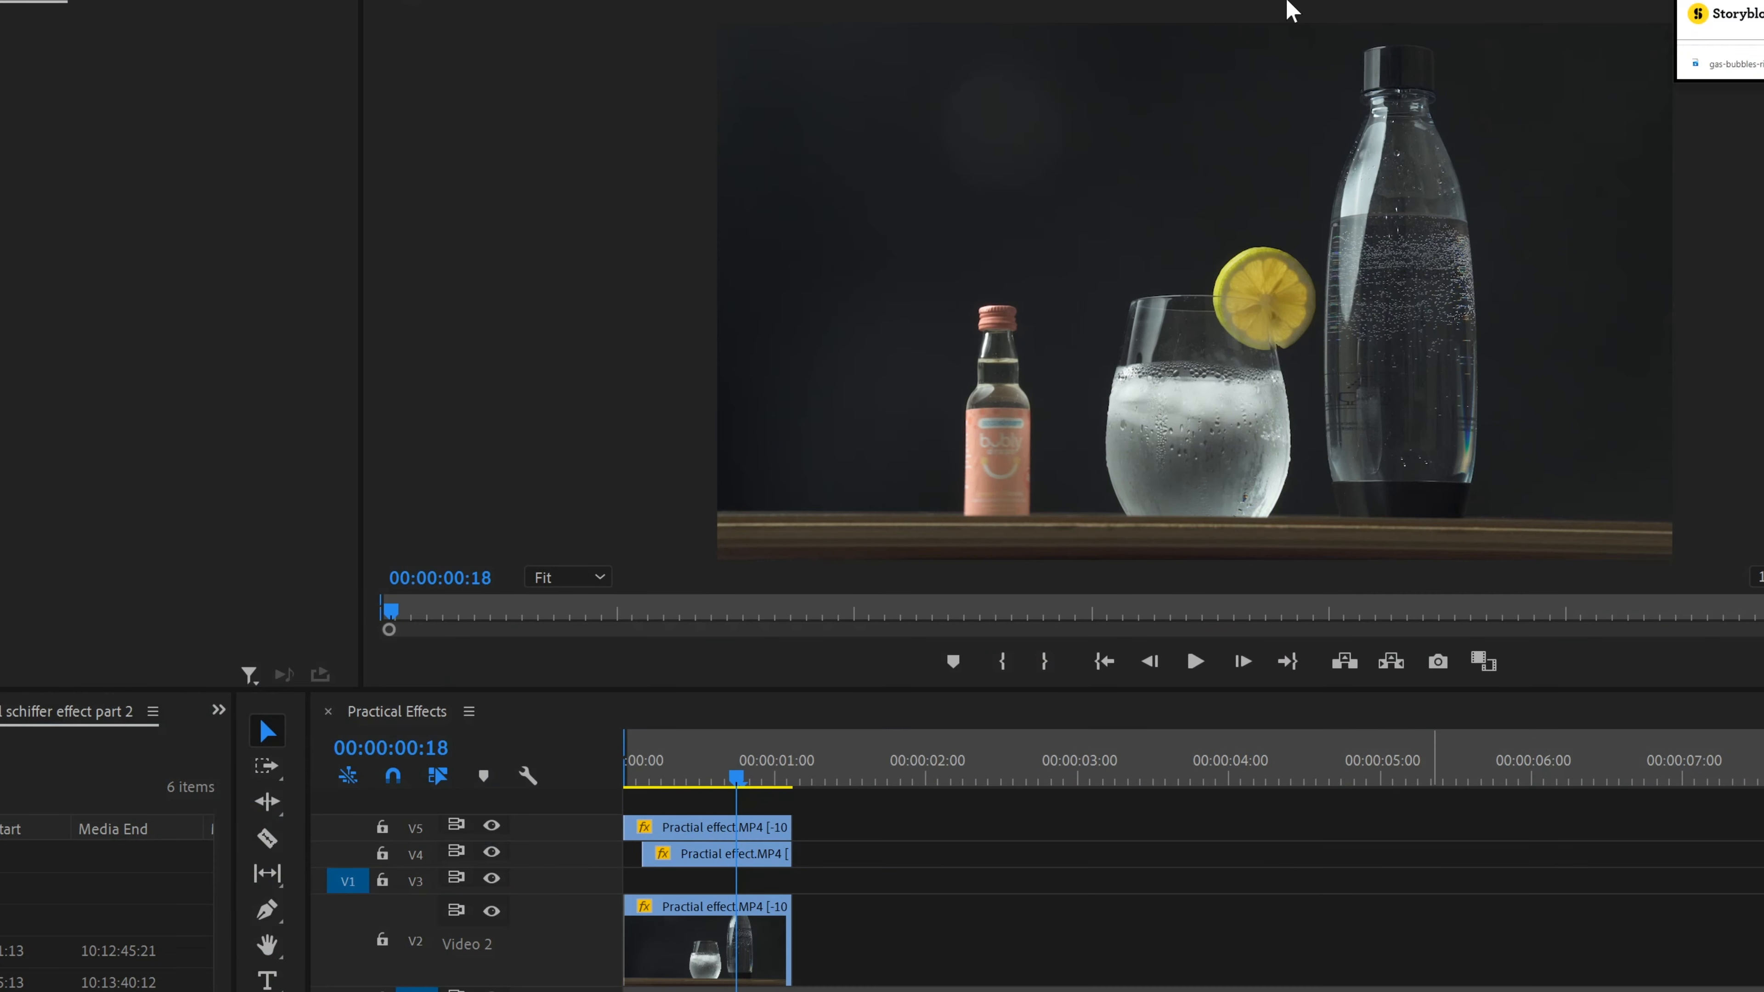
Switch to Storyblocks in the browser and open the 20-second clip "Gas bubbles rise up. Champagne. Slow Motion.".
left_click(1379, 143)
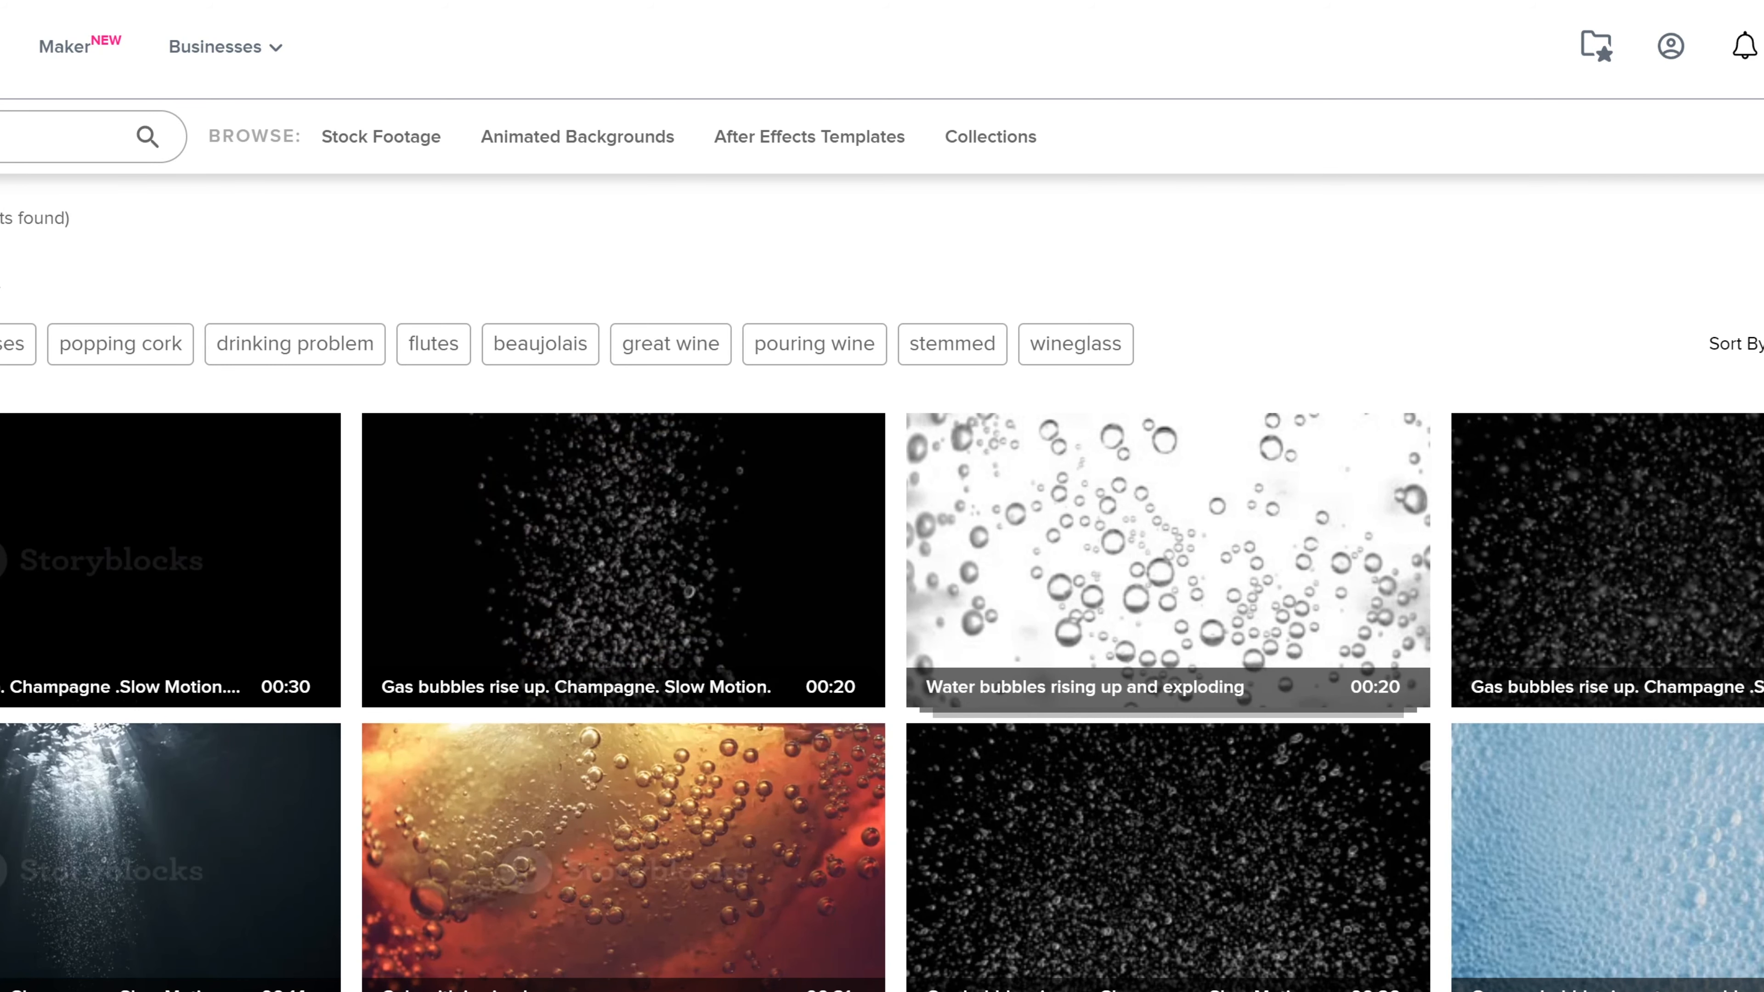
left_click(14, 137)
key("Return")
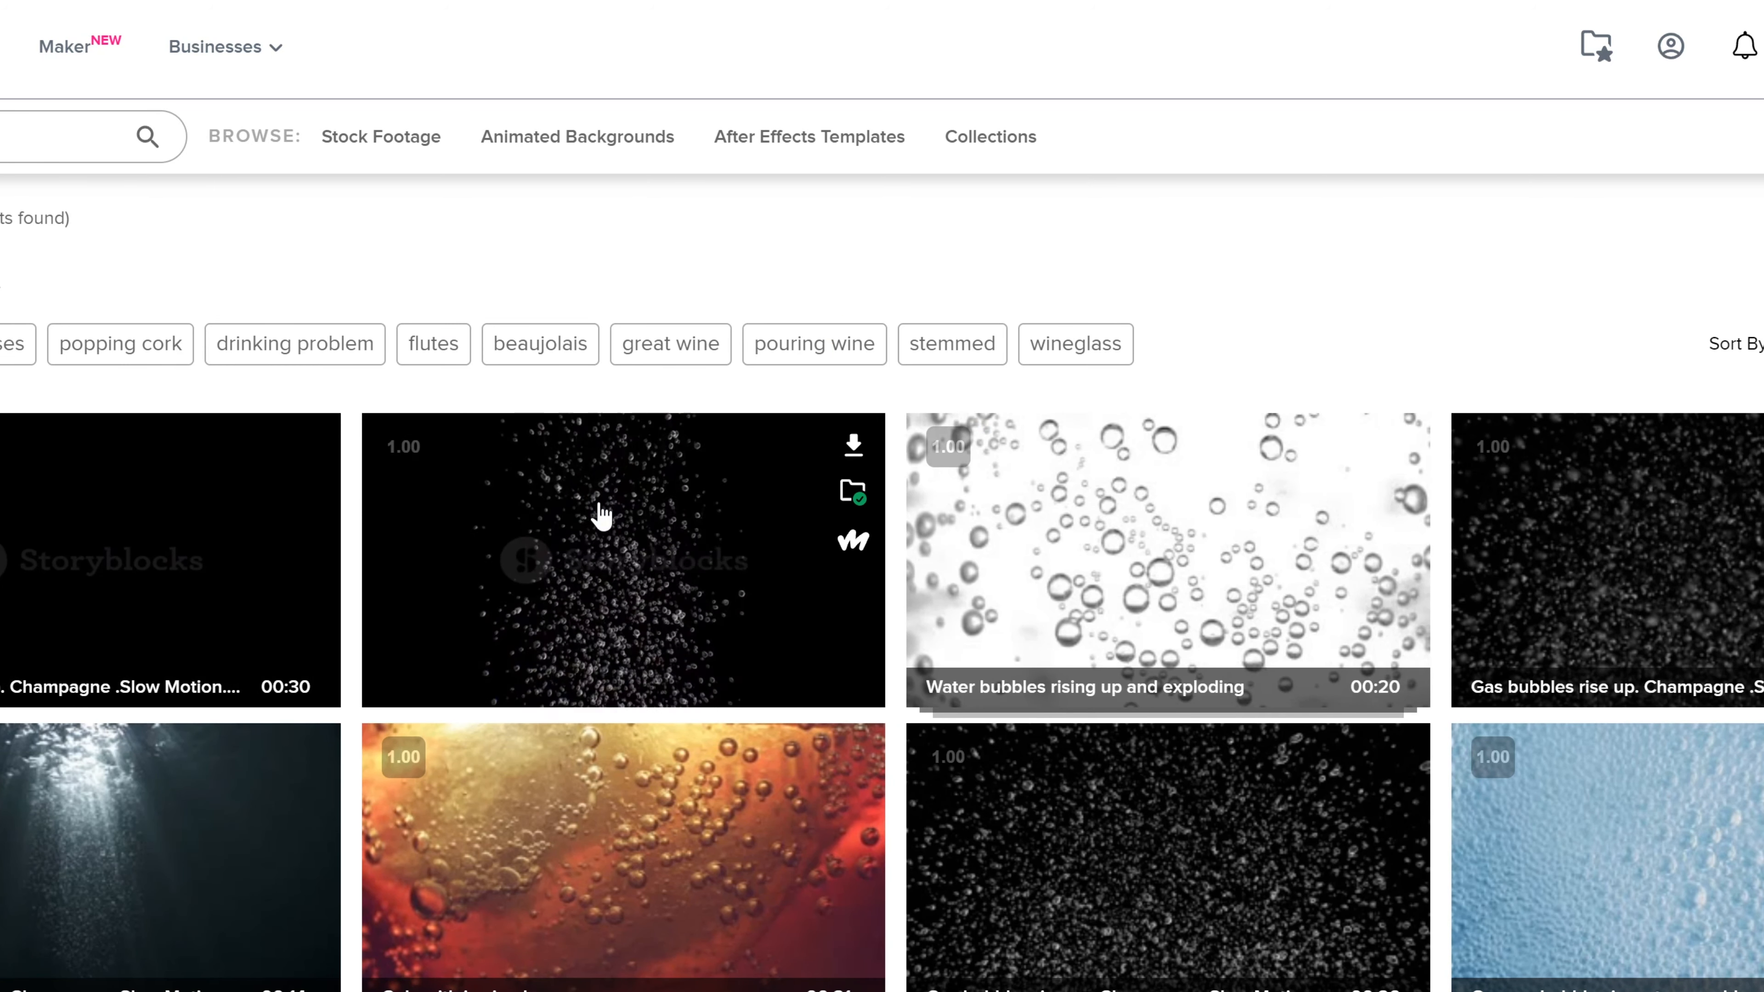
left_click(744, 536)
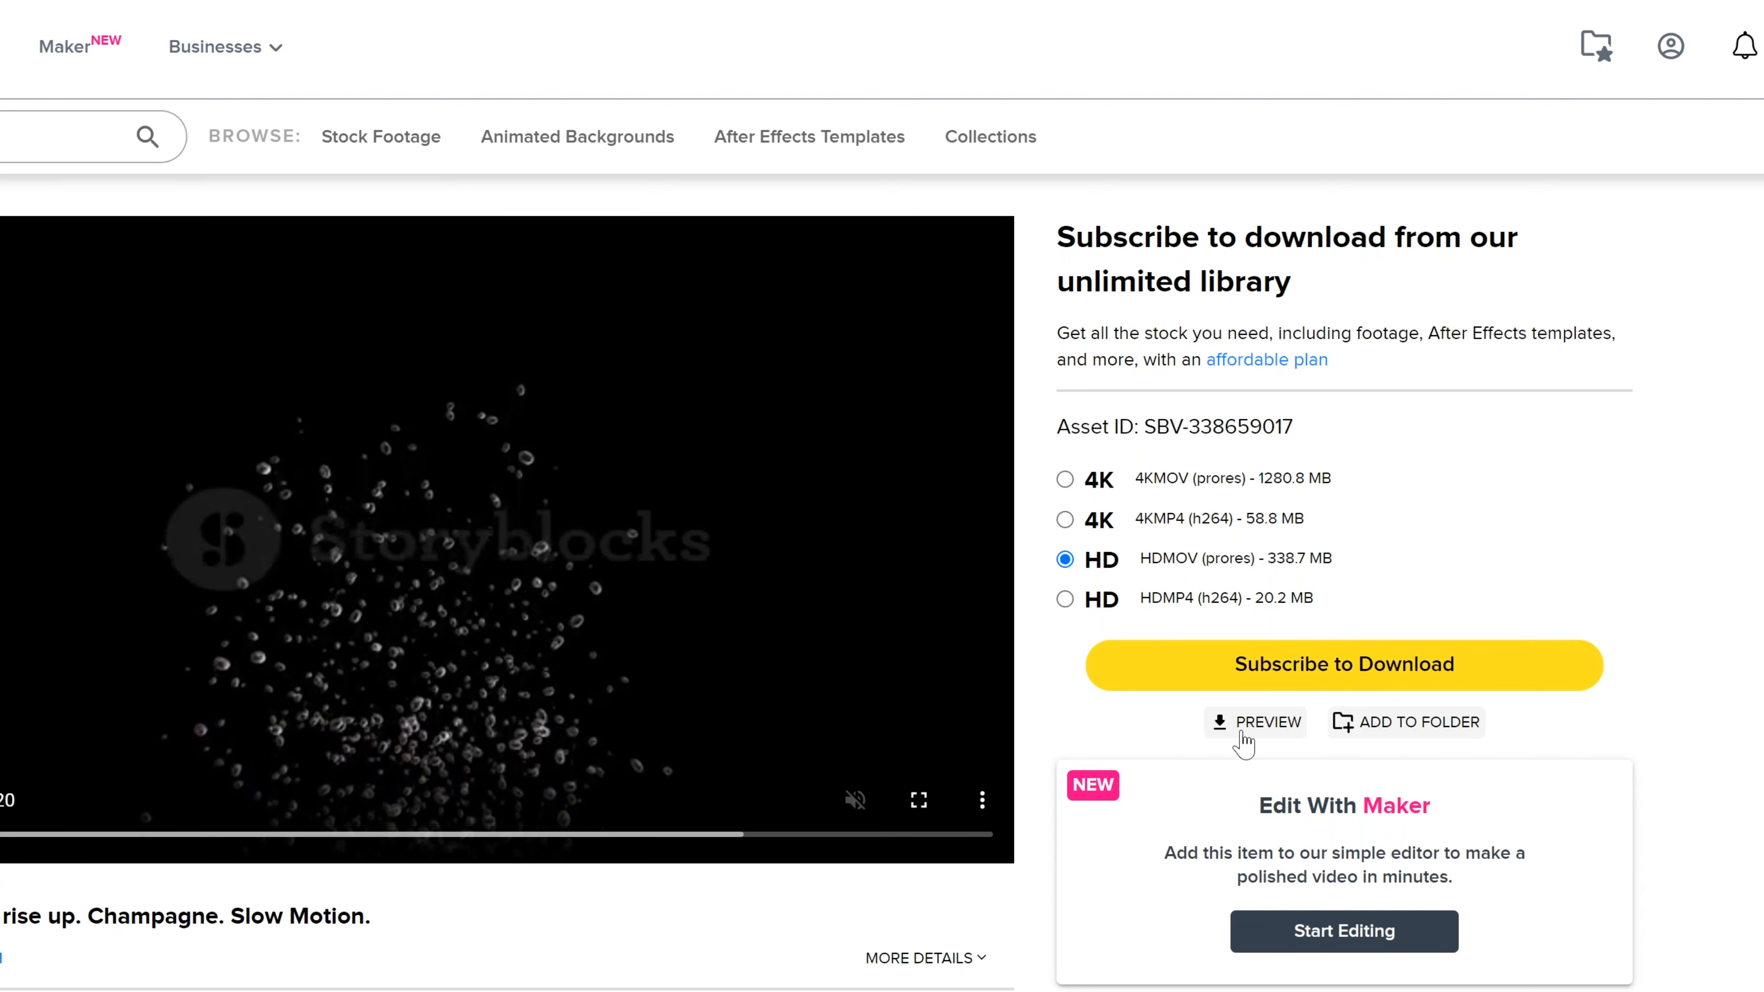
Download the preview version of the gas bubbles clip and save it to the computer.
left_click(1266, 724)
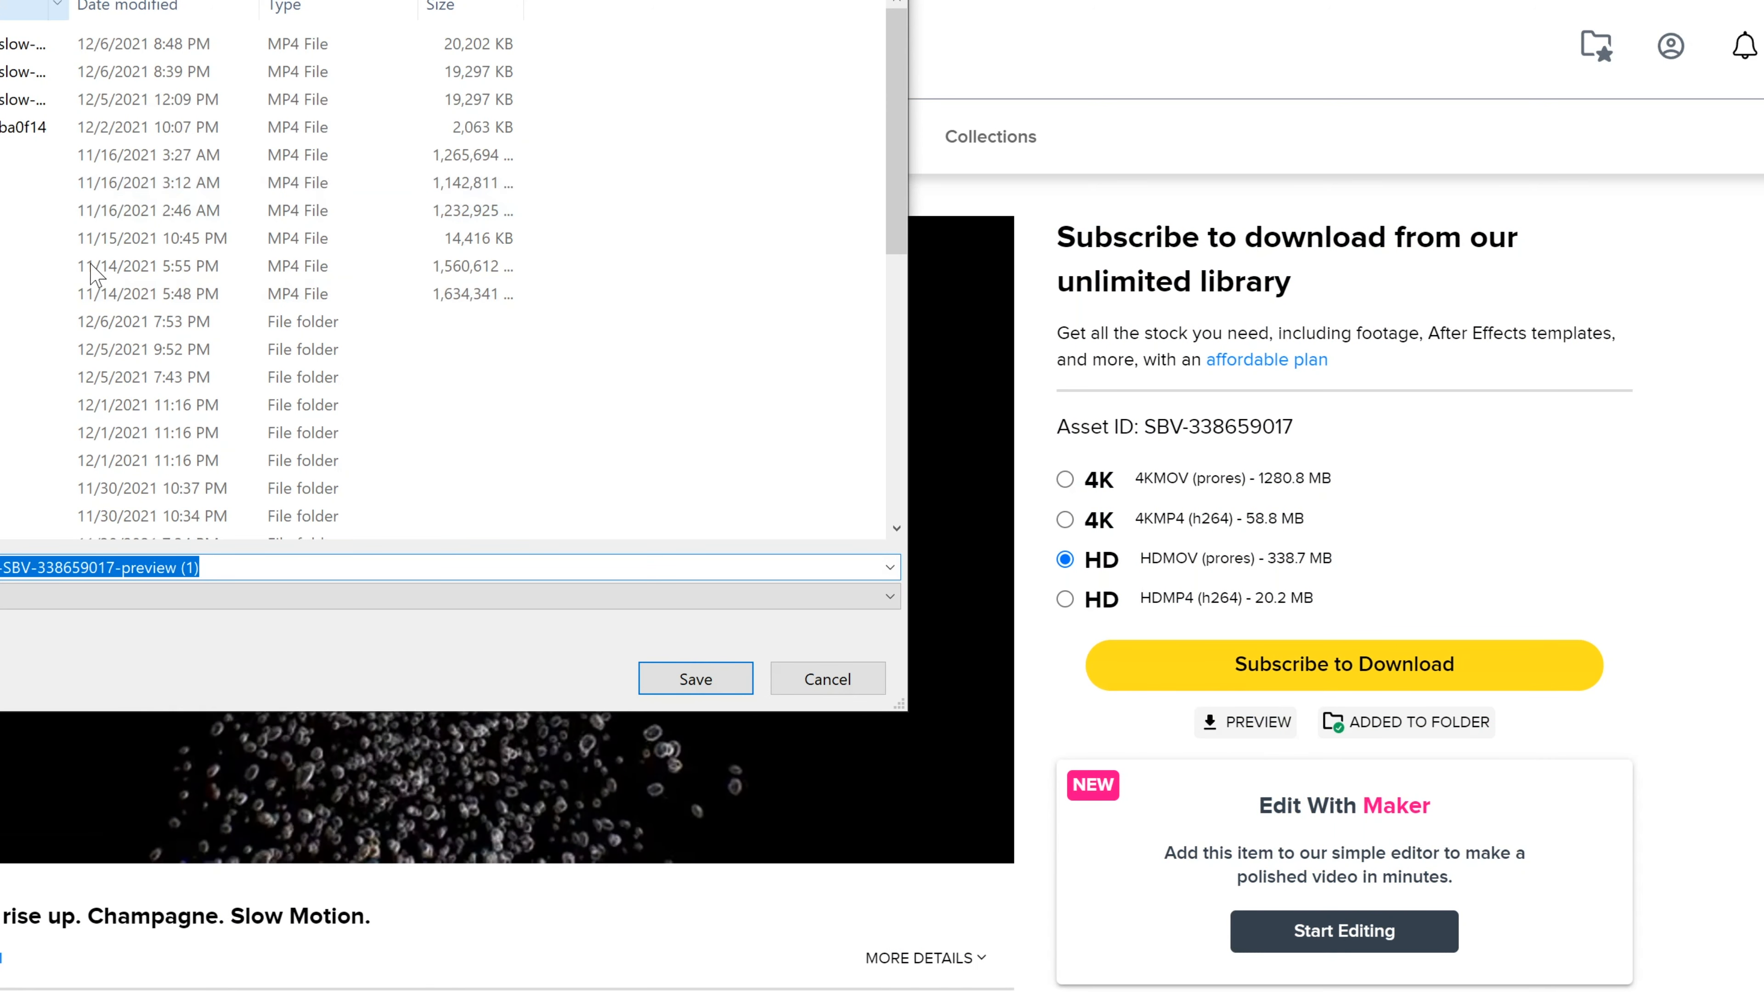
left_click(729, 679)
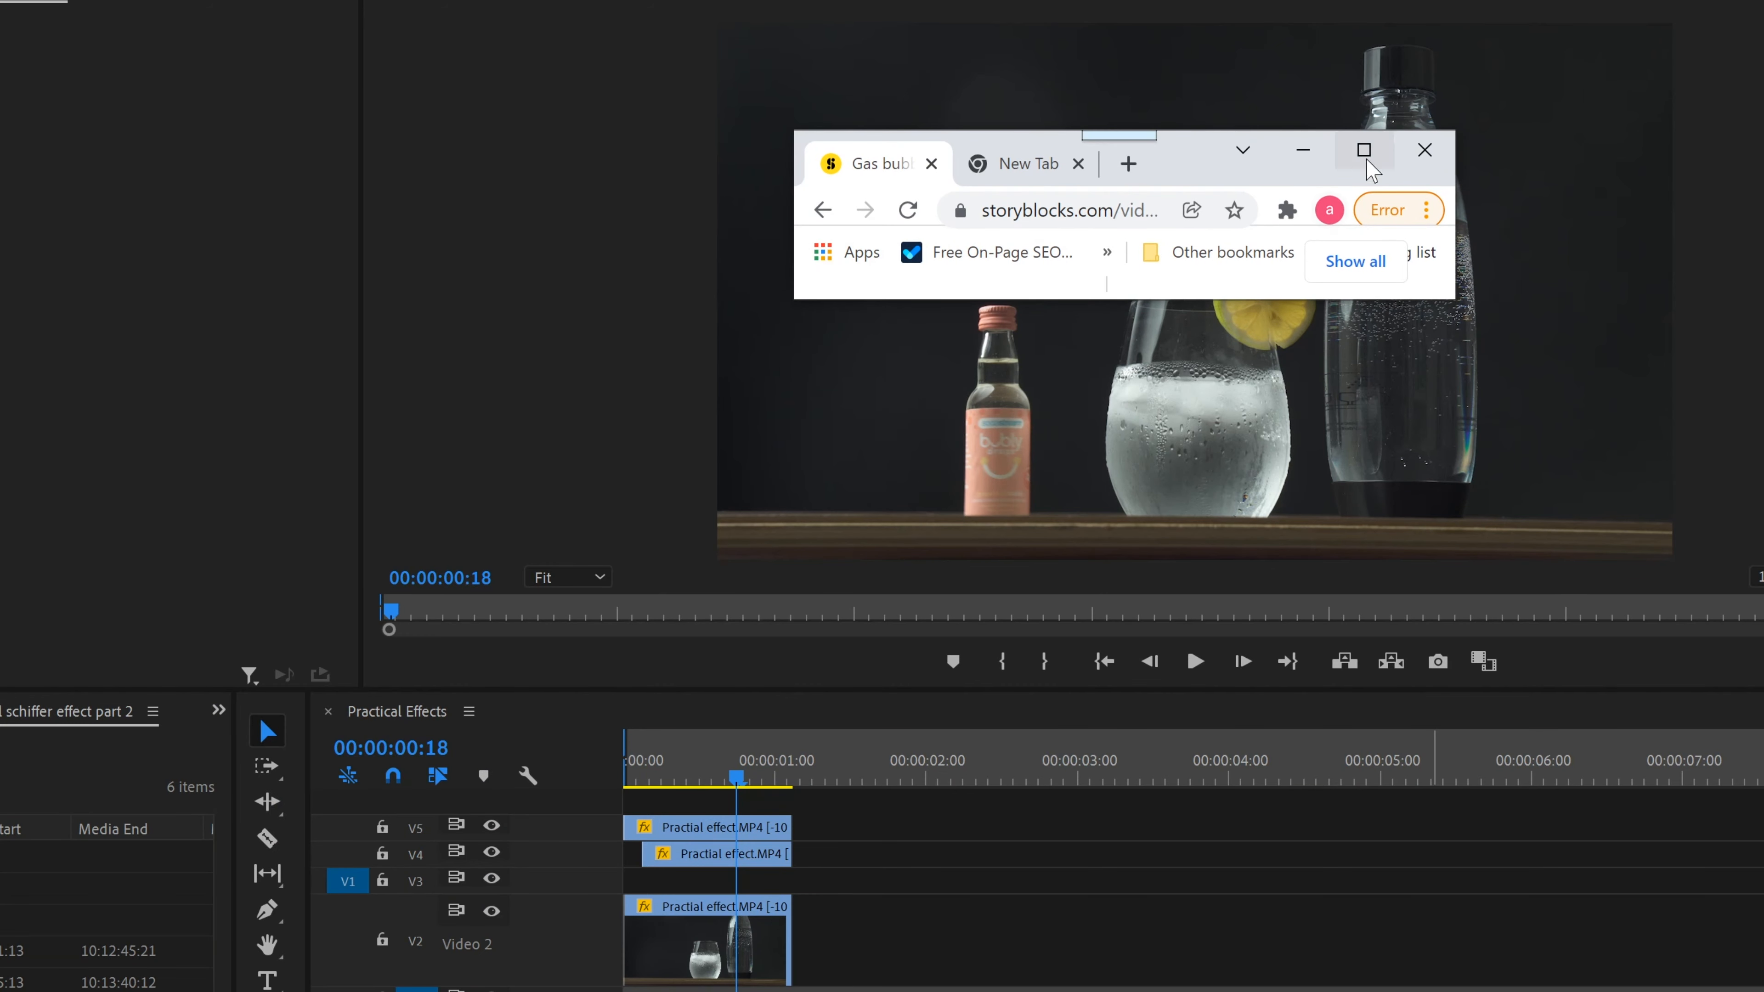
left_click(1365, 152)
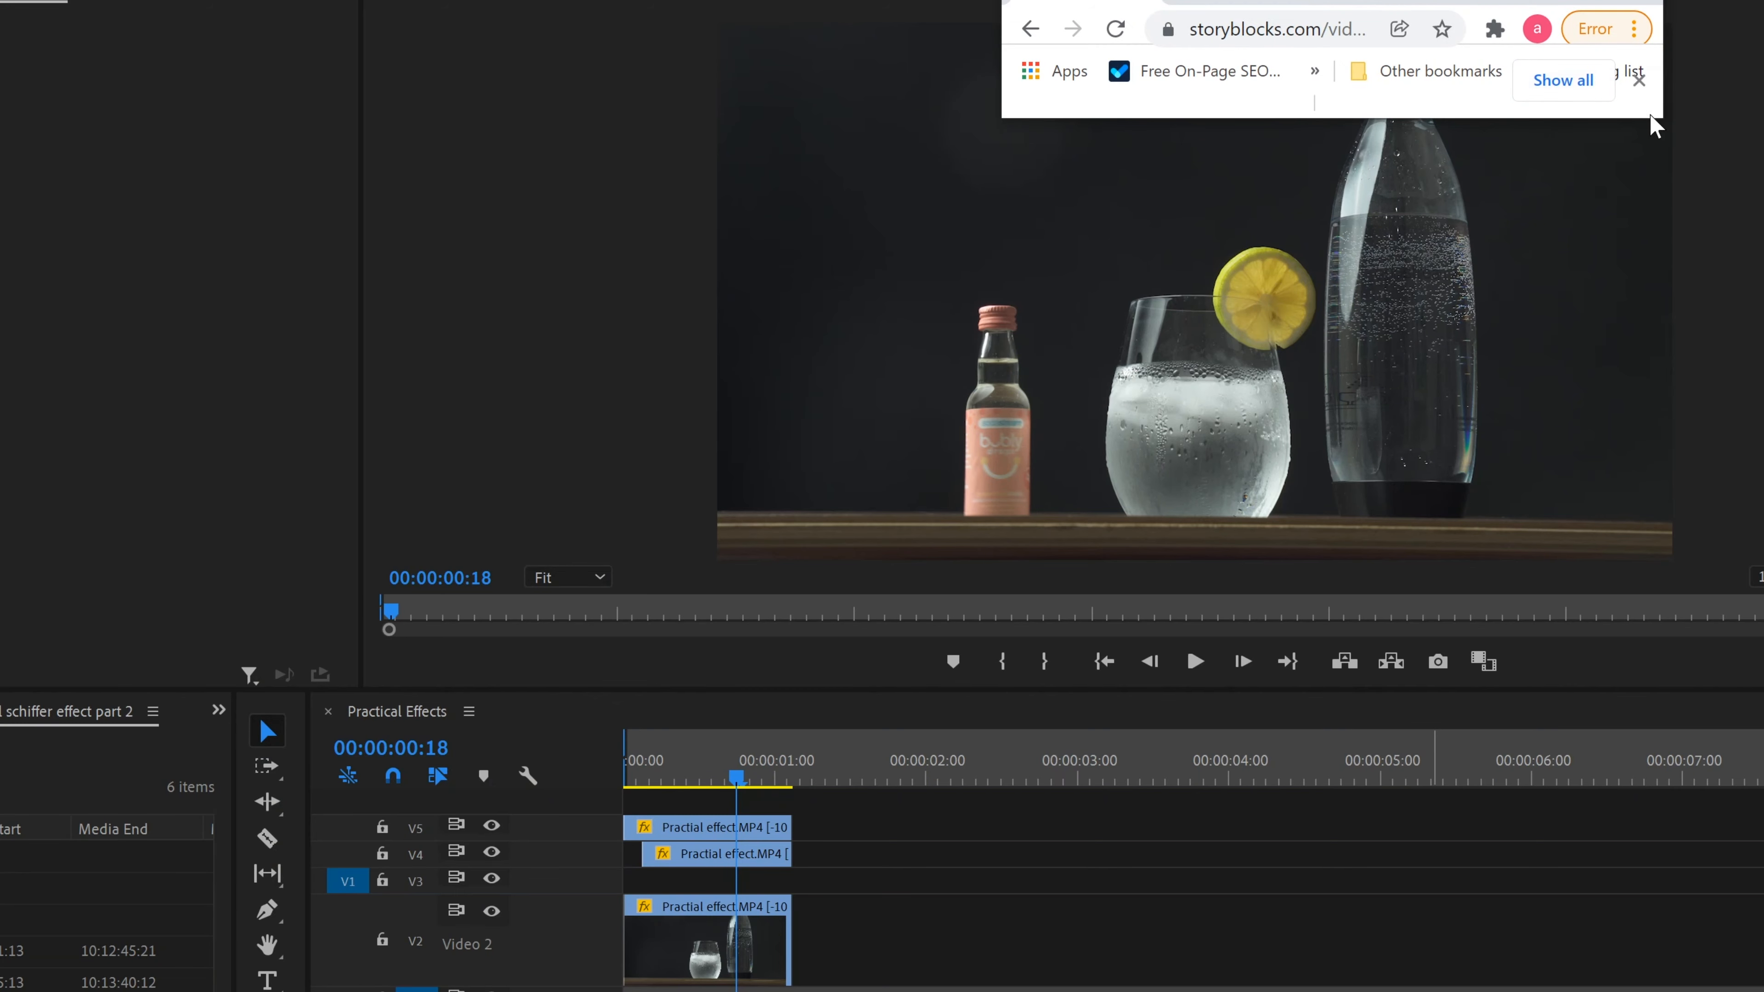
left_click(1649, 110)
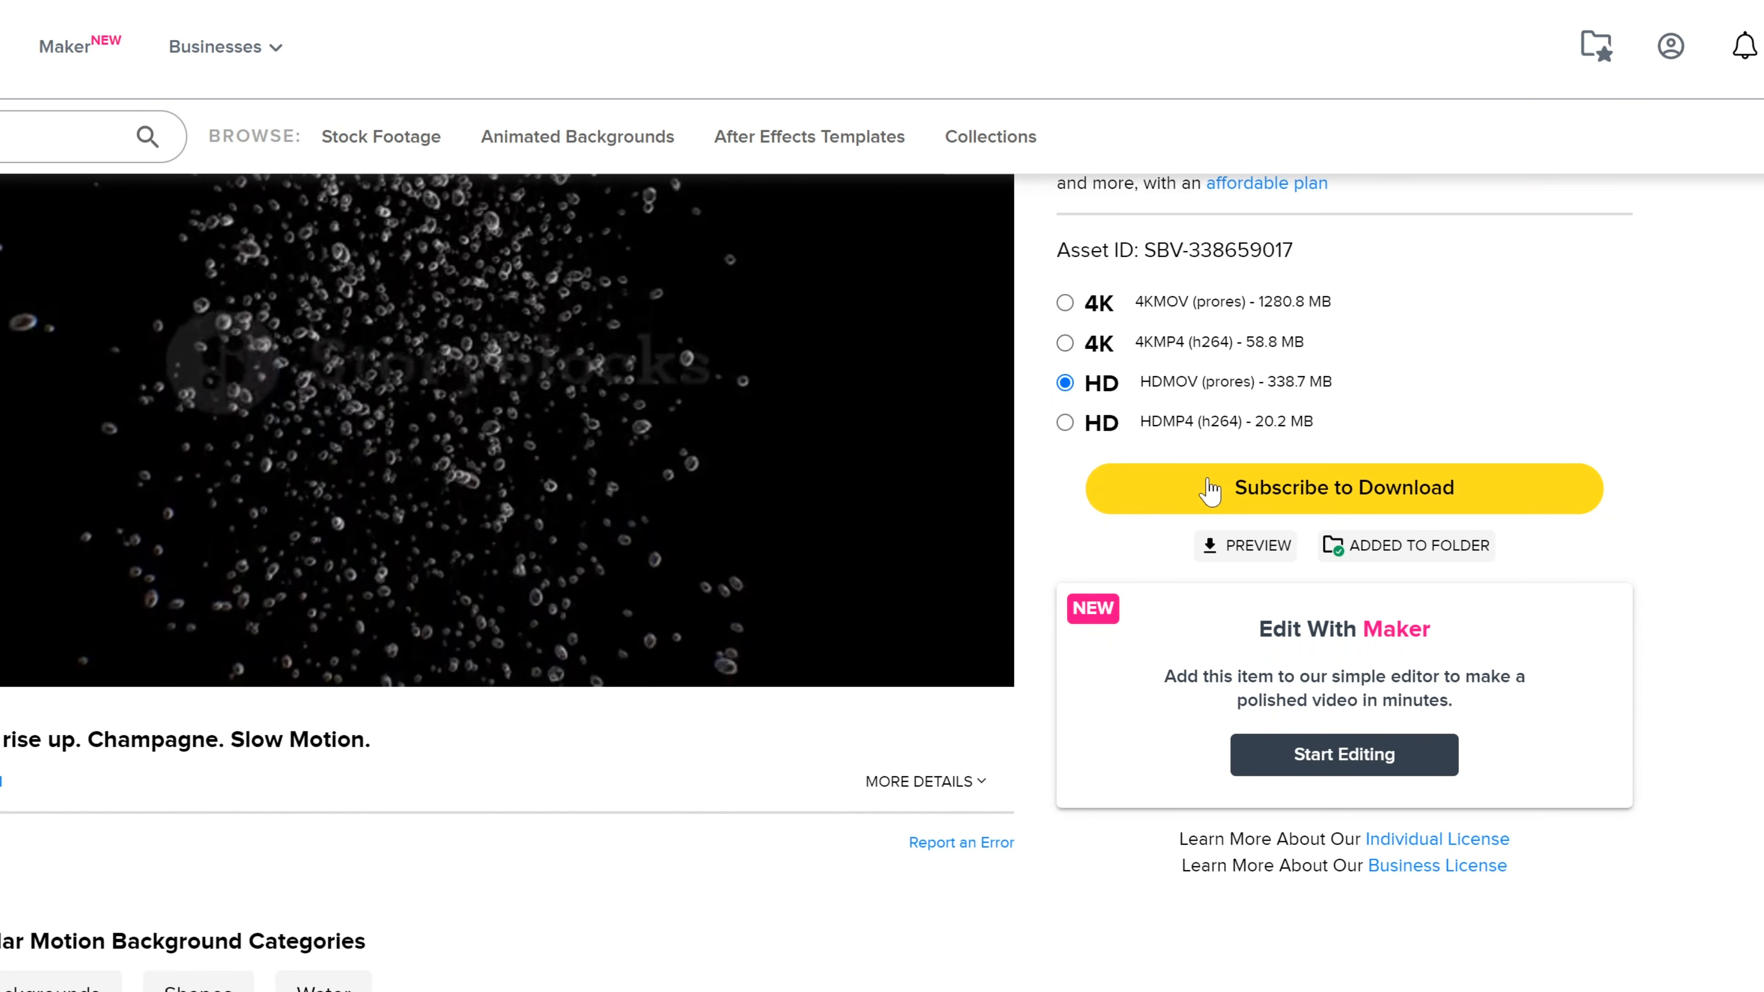
left_click(1207, 556)
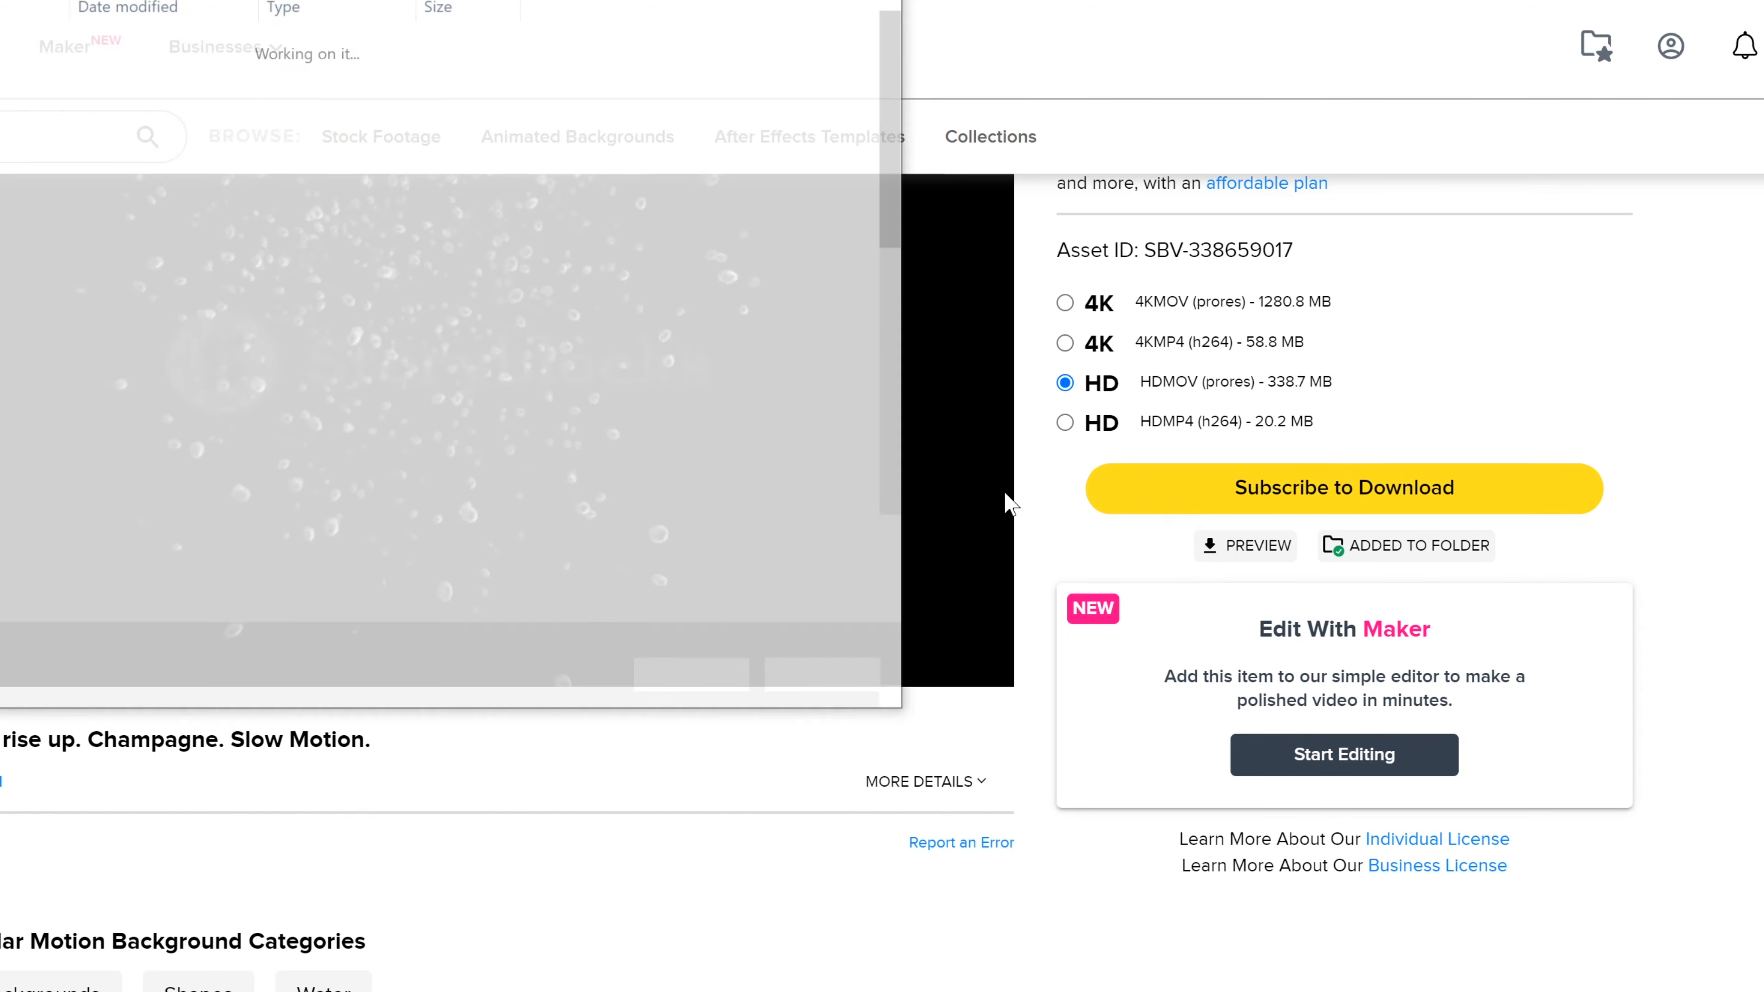
left_click(680, 685)
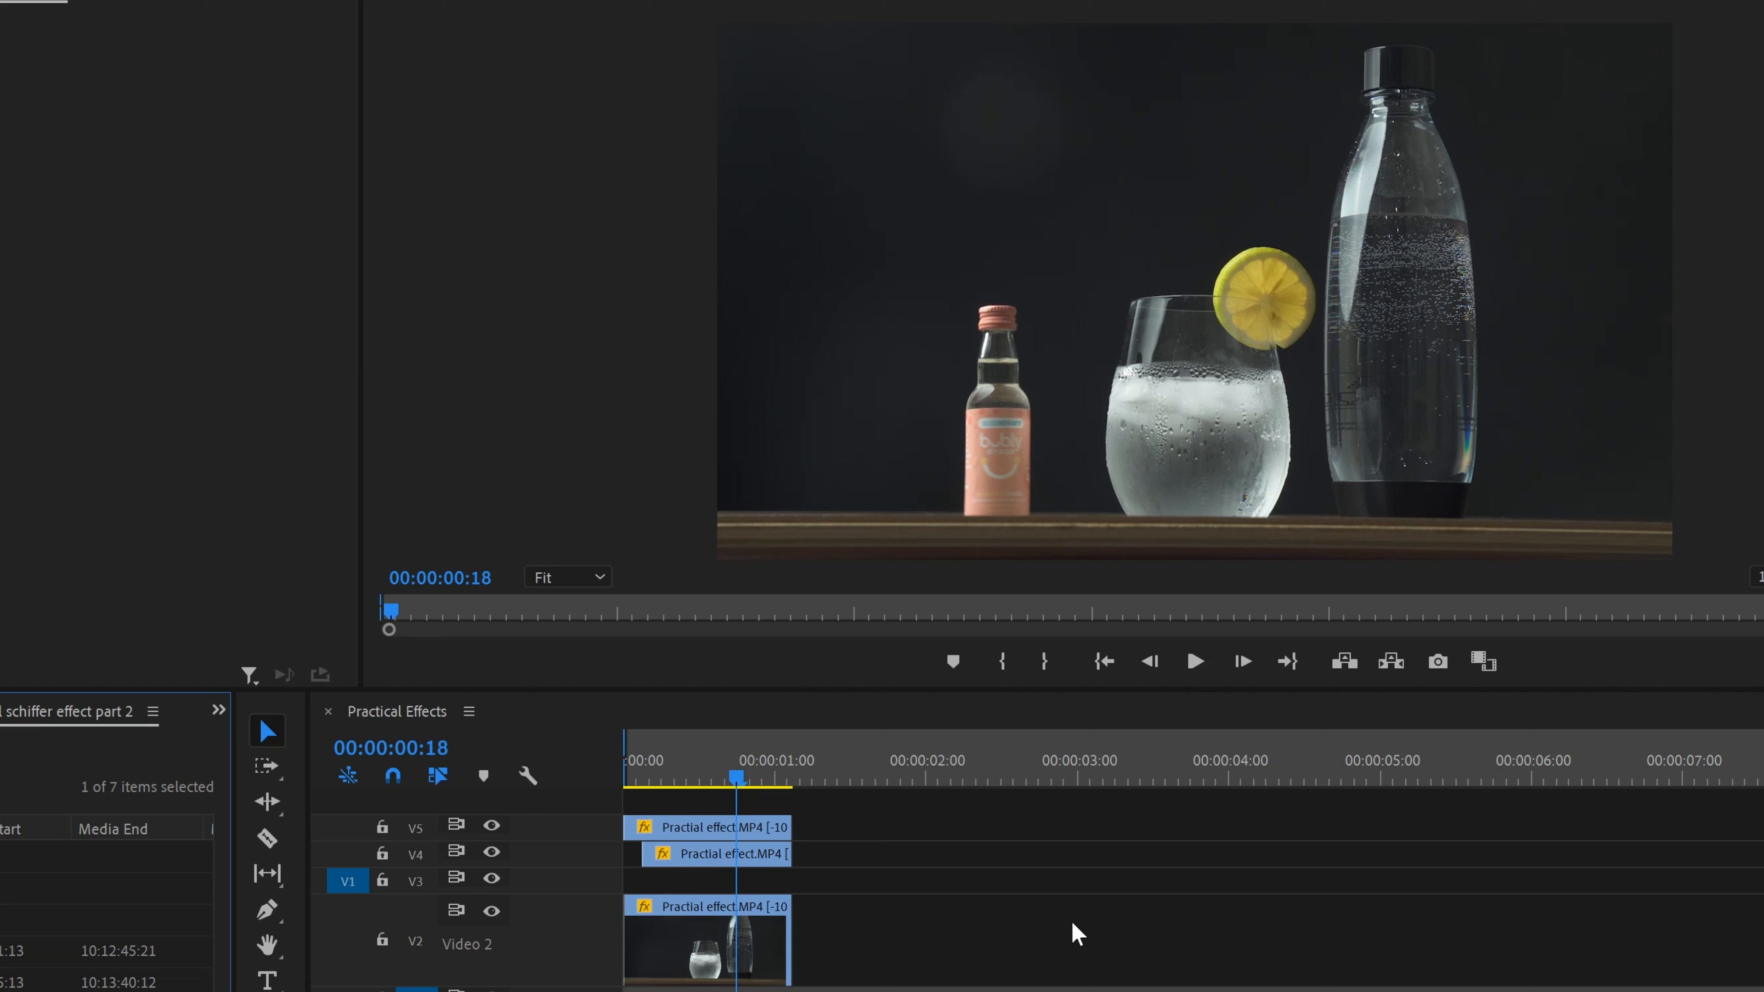
Switch back to Premiere Pro and place the gas-bubbles preview (2) clip on V3 at the start of the sequence.
scroll(104, 903, "right", 5)
left_click(104, 987)
left_click(105, 987)
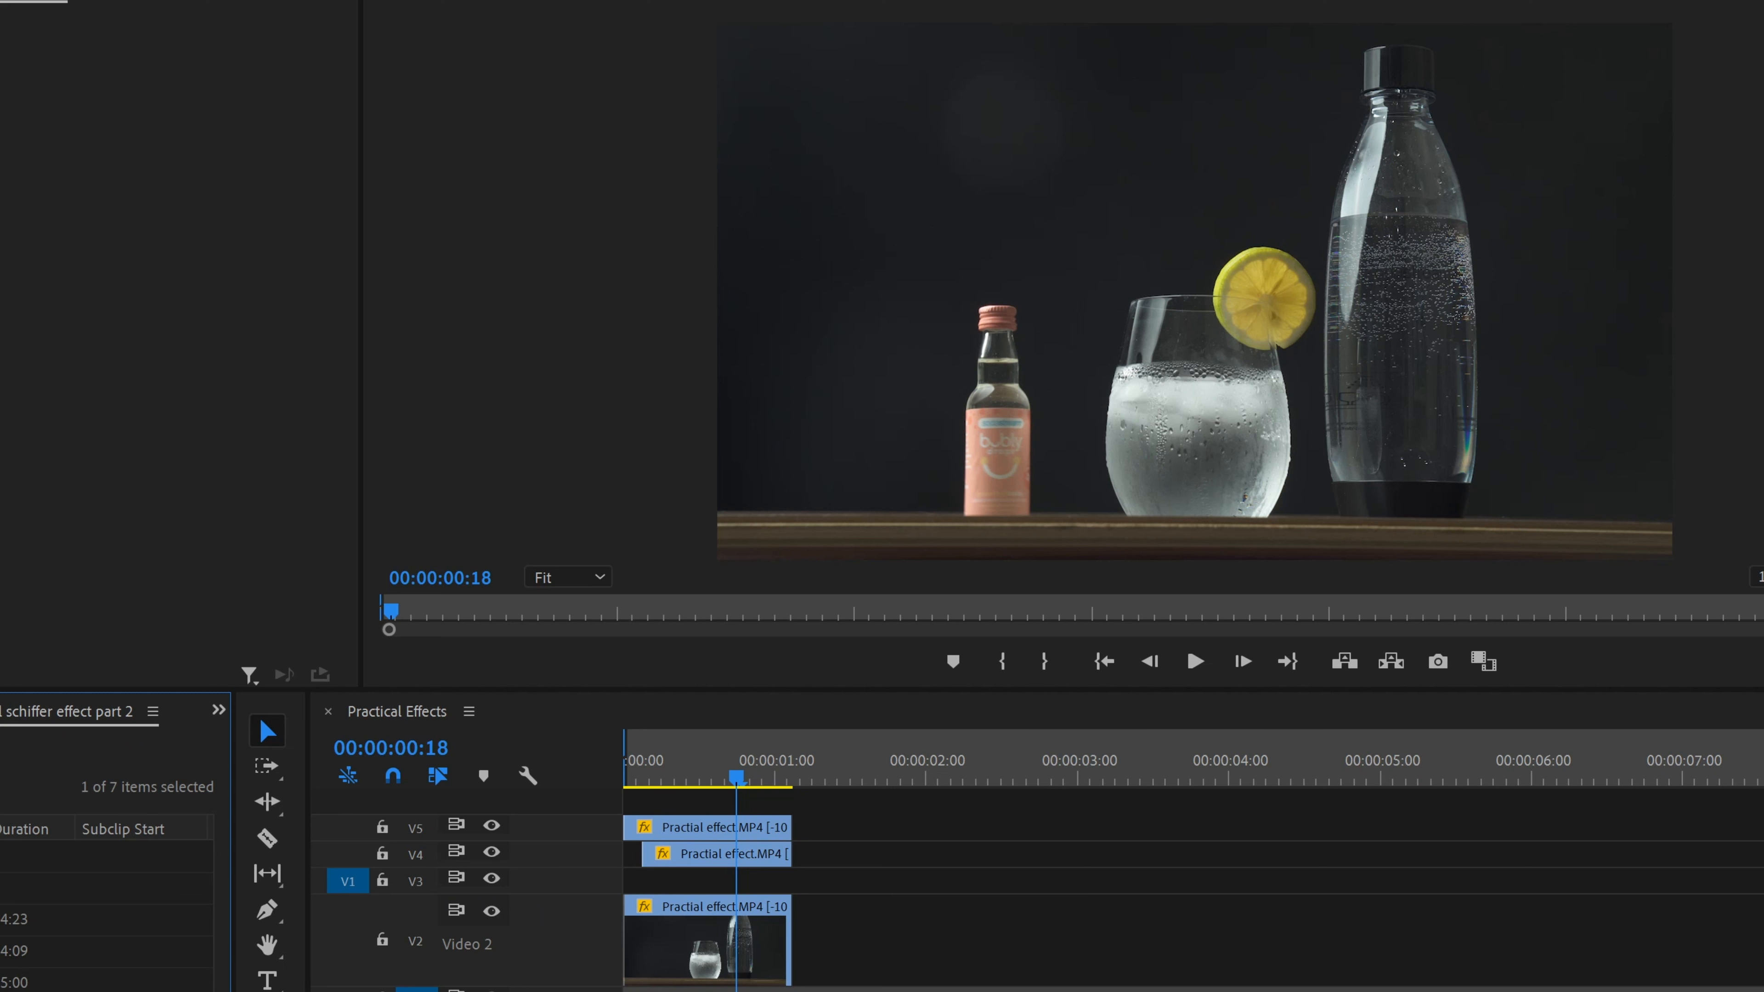
scroll(105, 903, "left", 2)
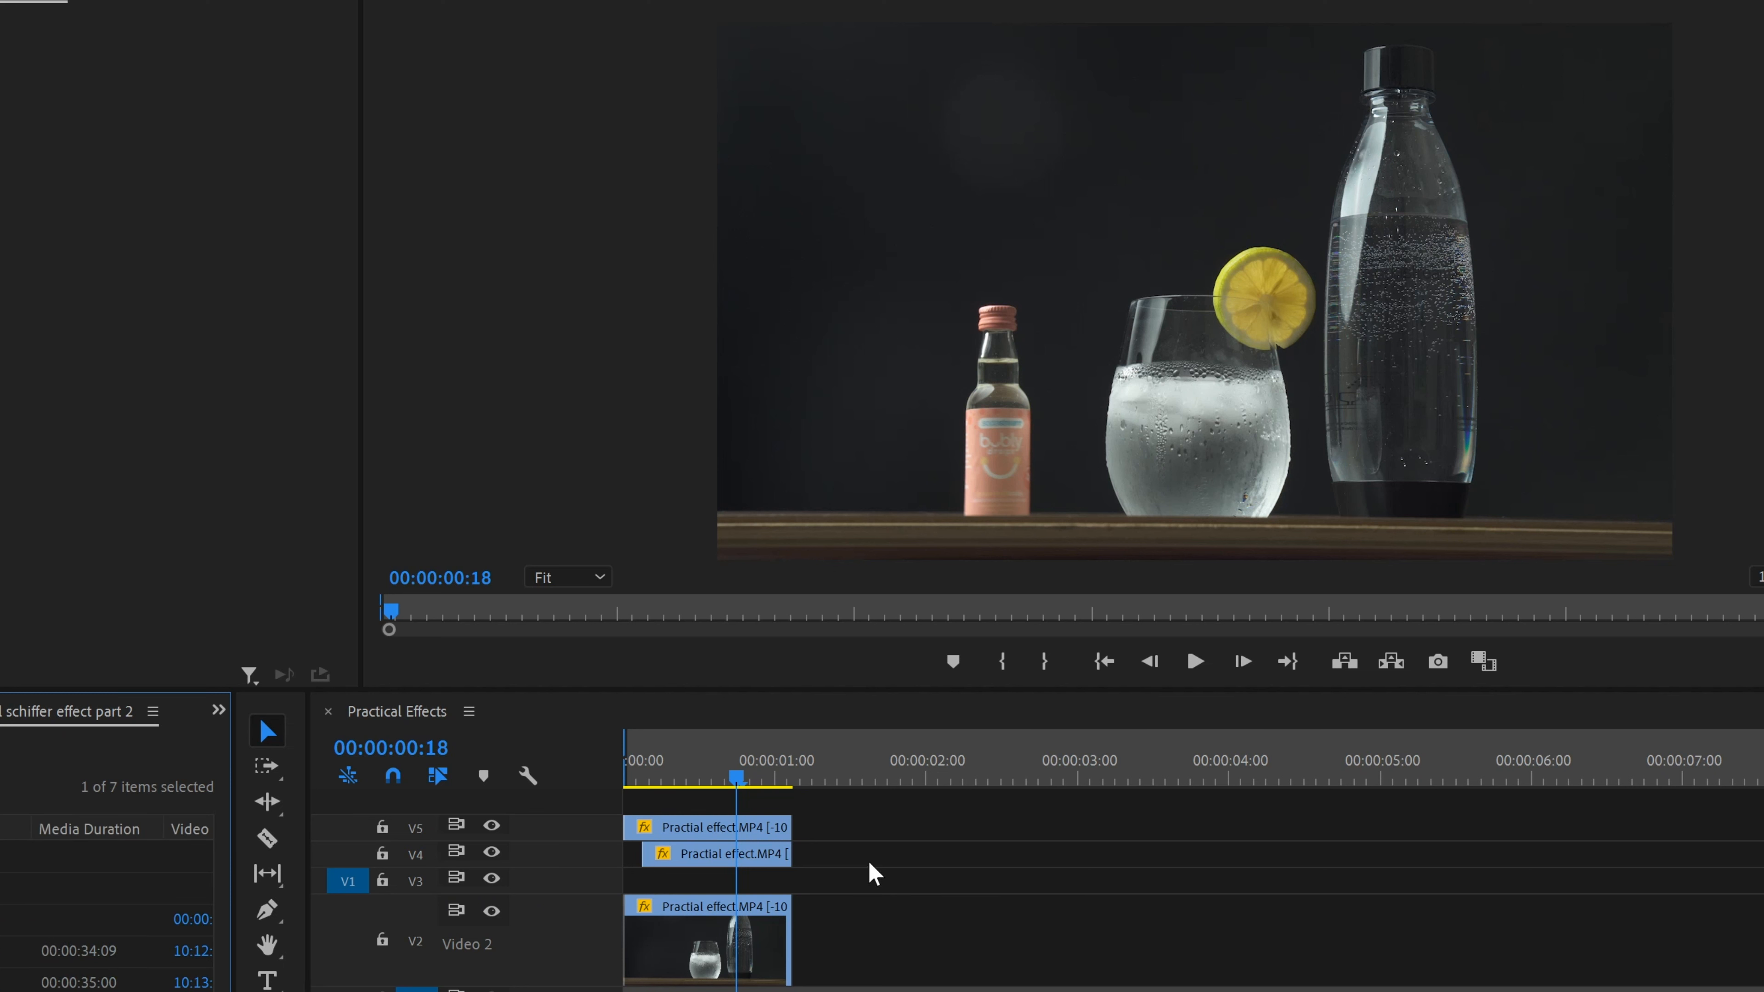
left_click(105, 987)
left_click(105, 987)
scroll(104, 904, "left", 2)
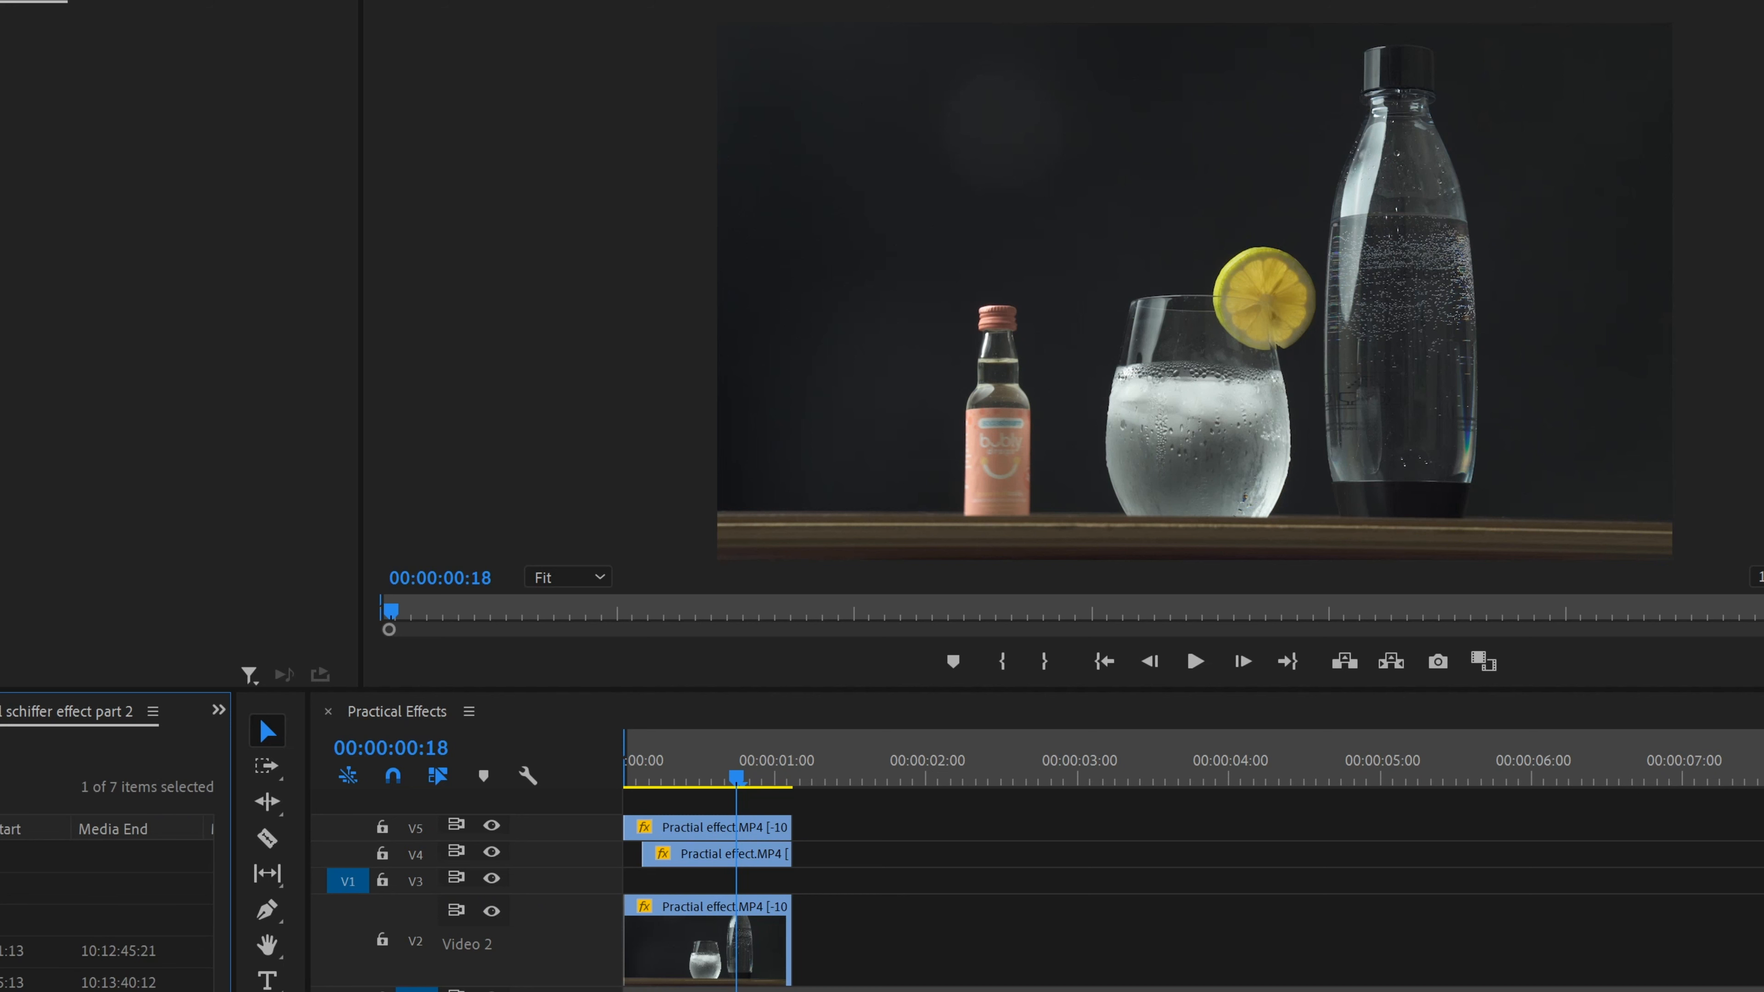
left_click_drag(105, 982, 629, 883)
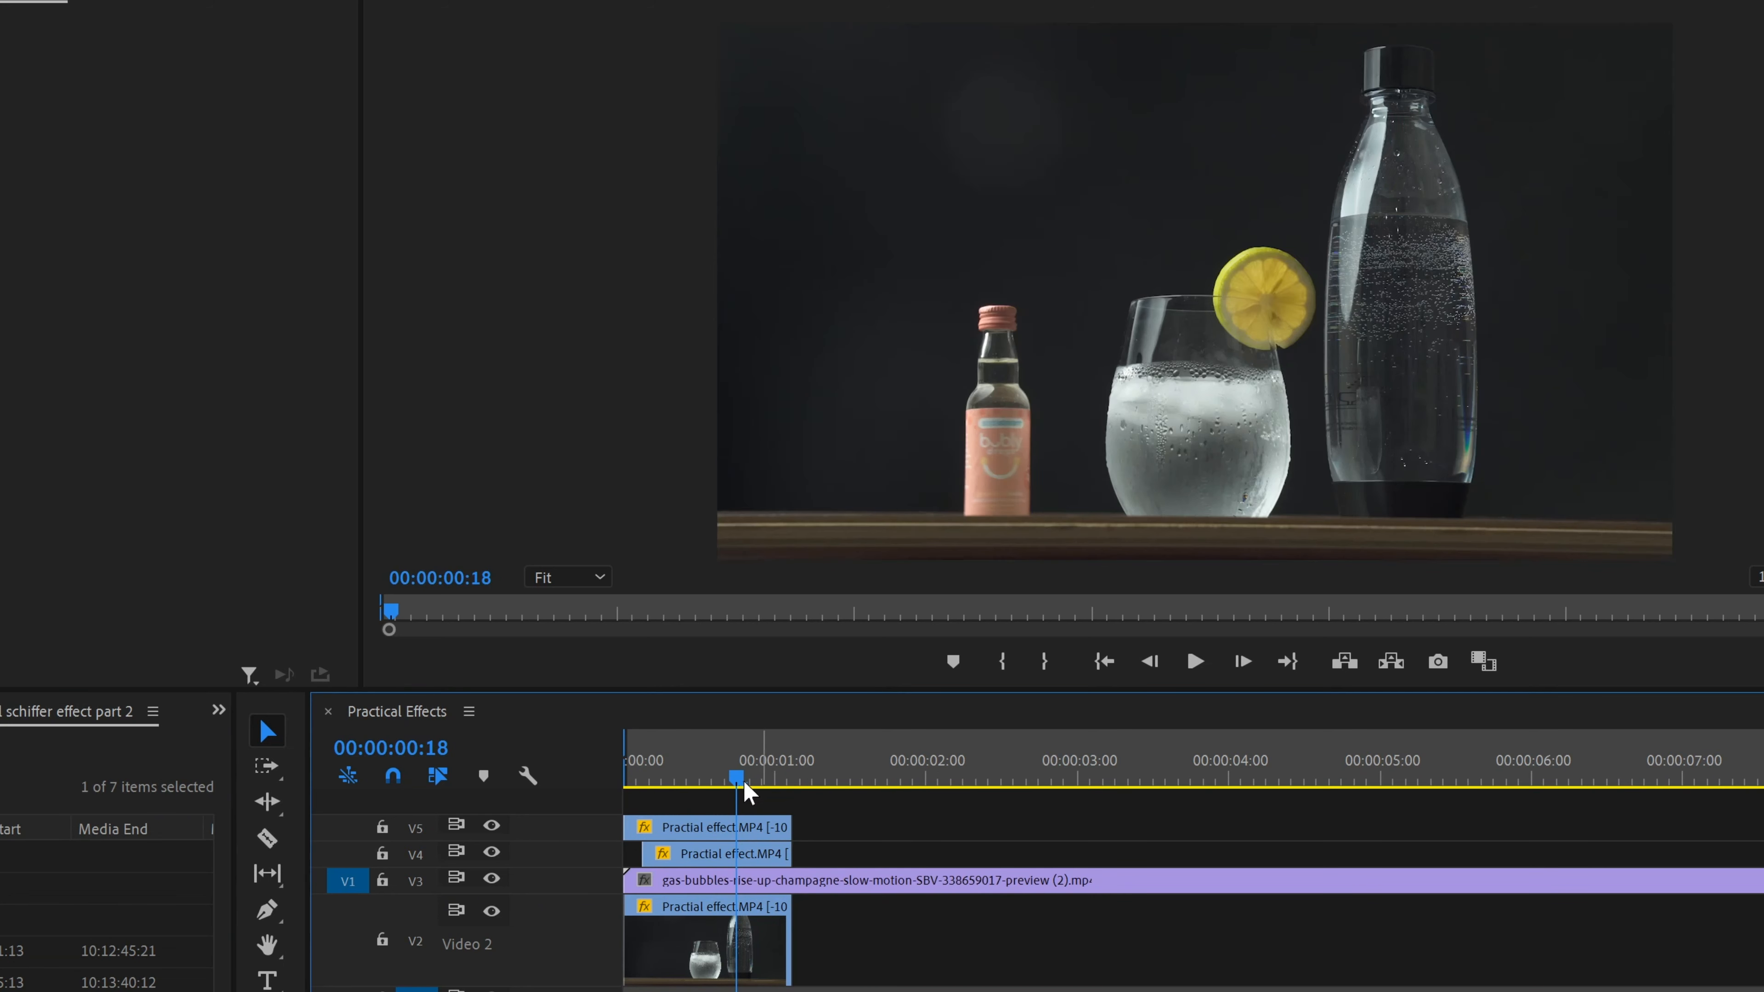
Split the bubbles clip on V3 at 00:00:01:14, delete the opening part and move the rest to the sequence start.
left_click_drag(745, 778, 674, 783)
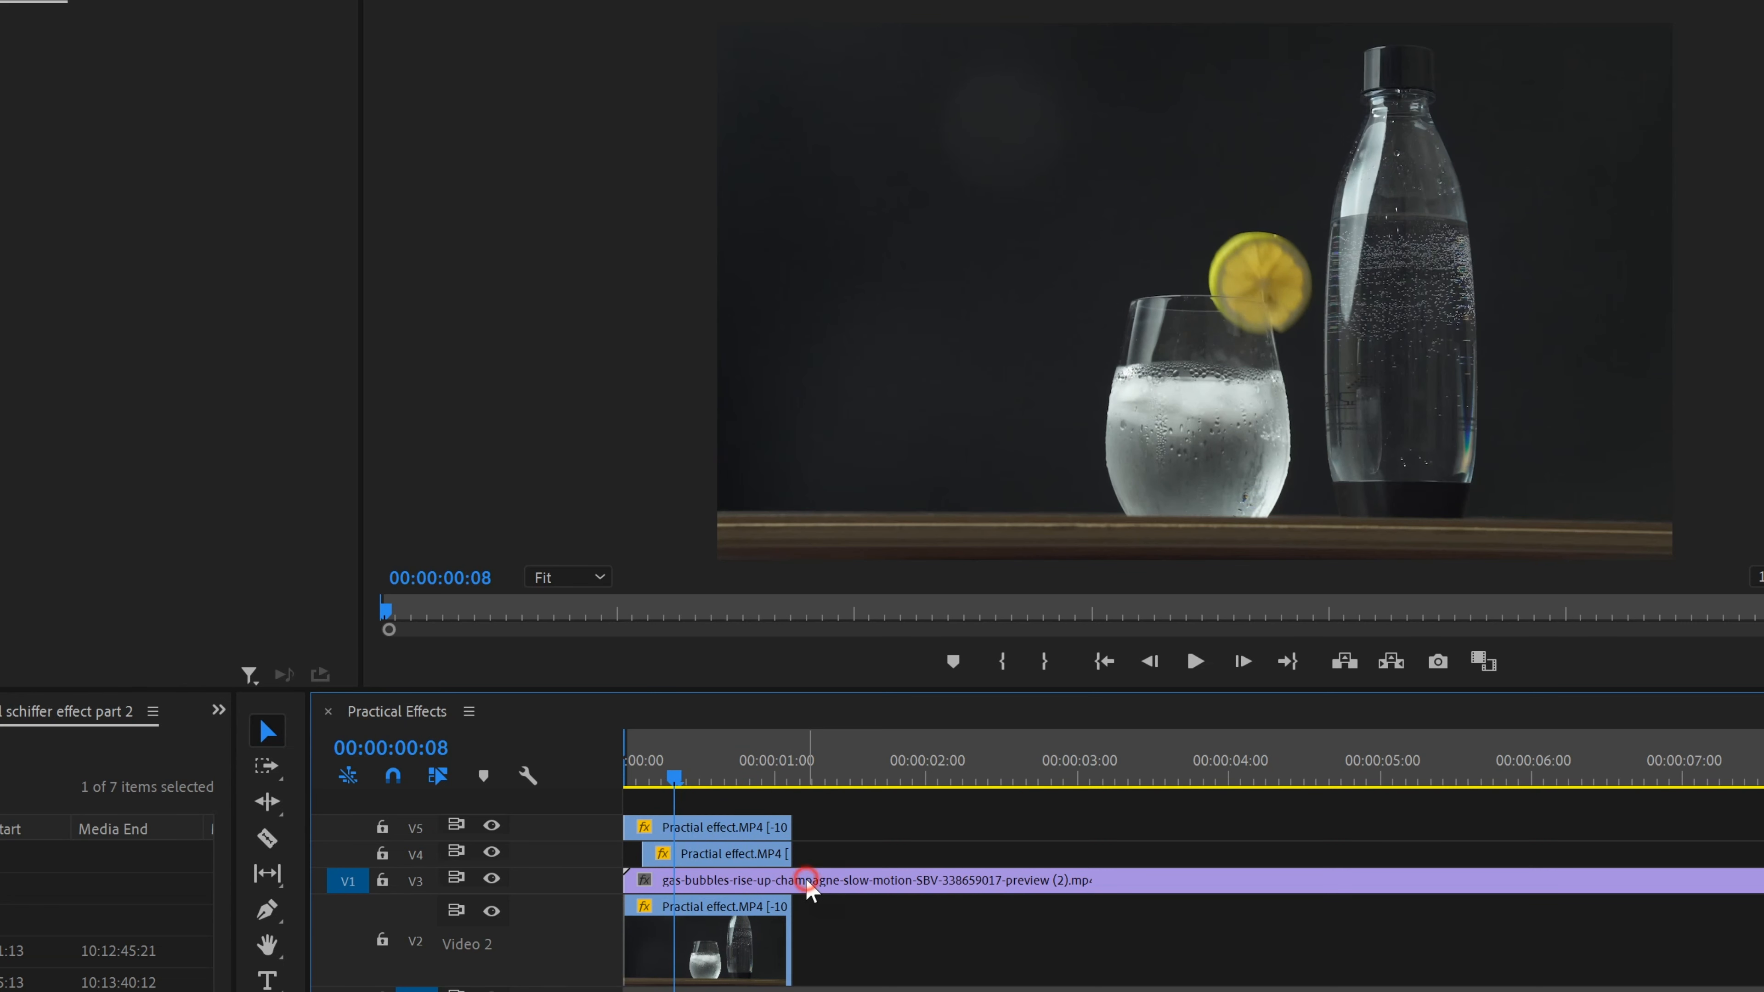
left_click(799, 881)
left_click_drag(677, 780, 751, 780)
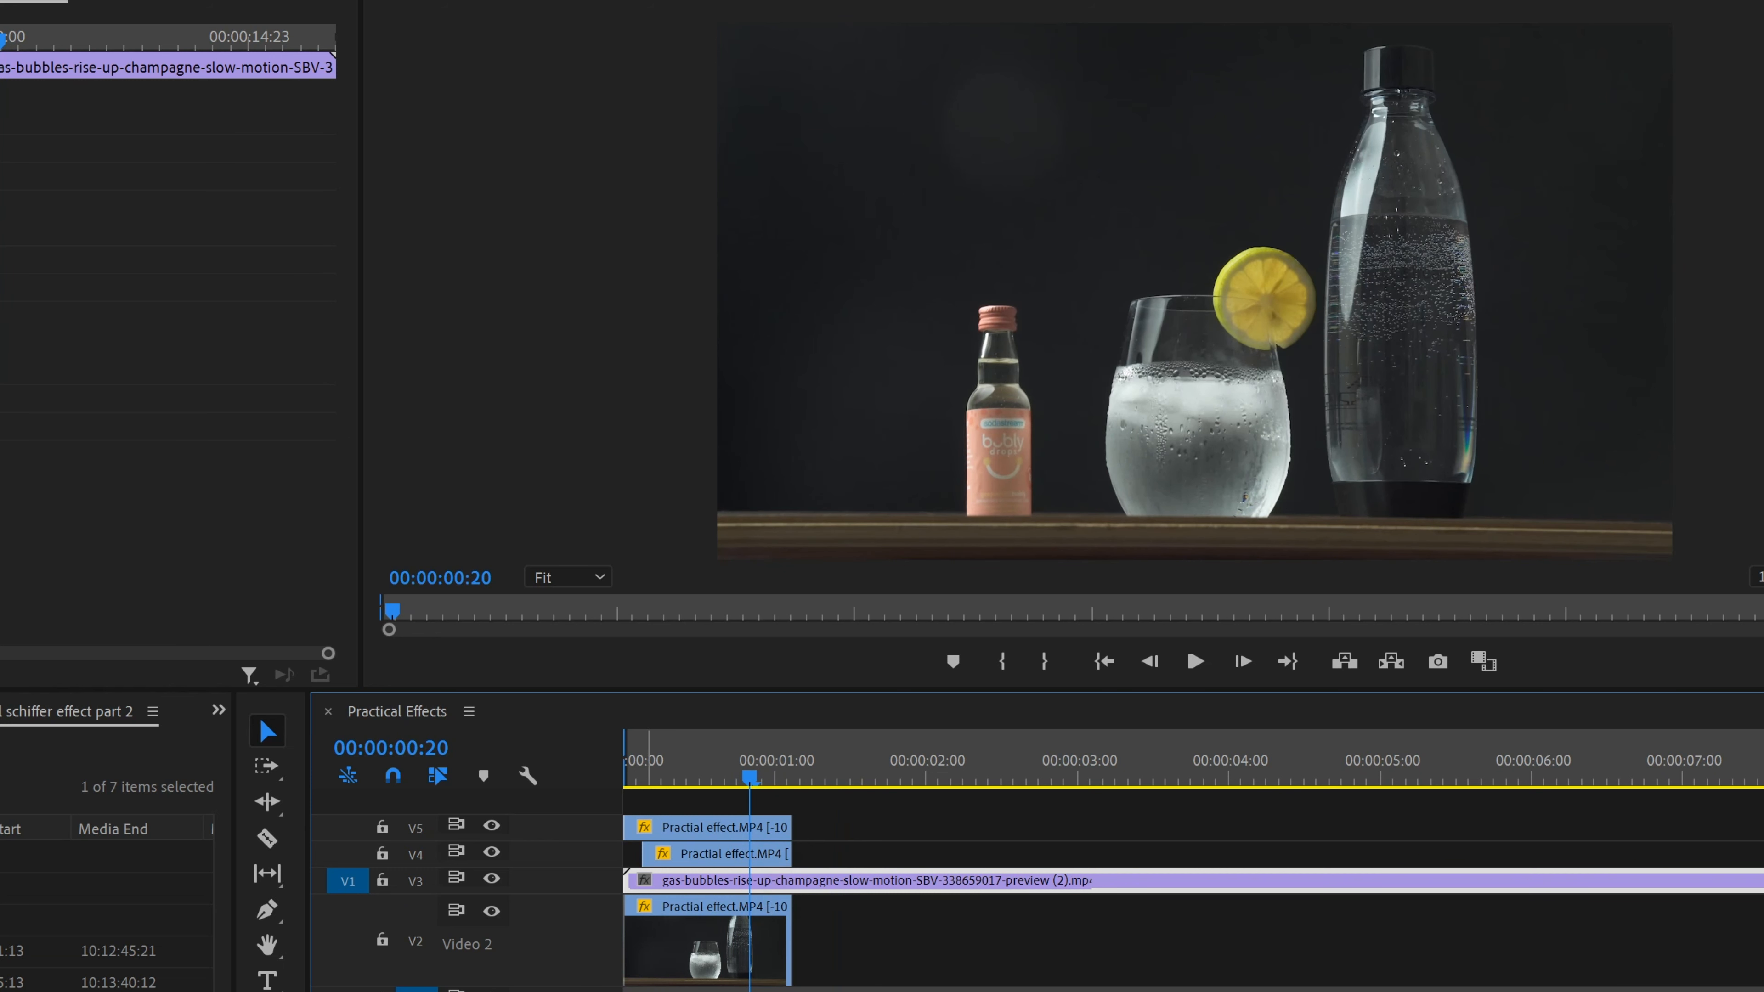
left_click_drag(722, 991, 684, 991)
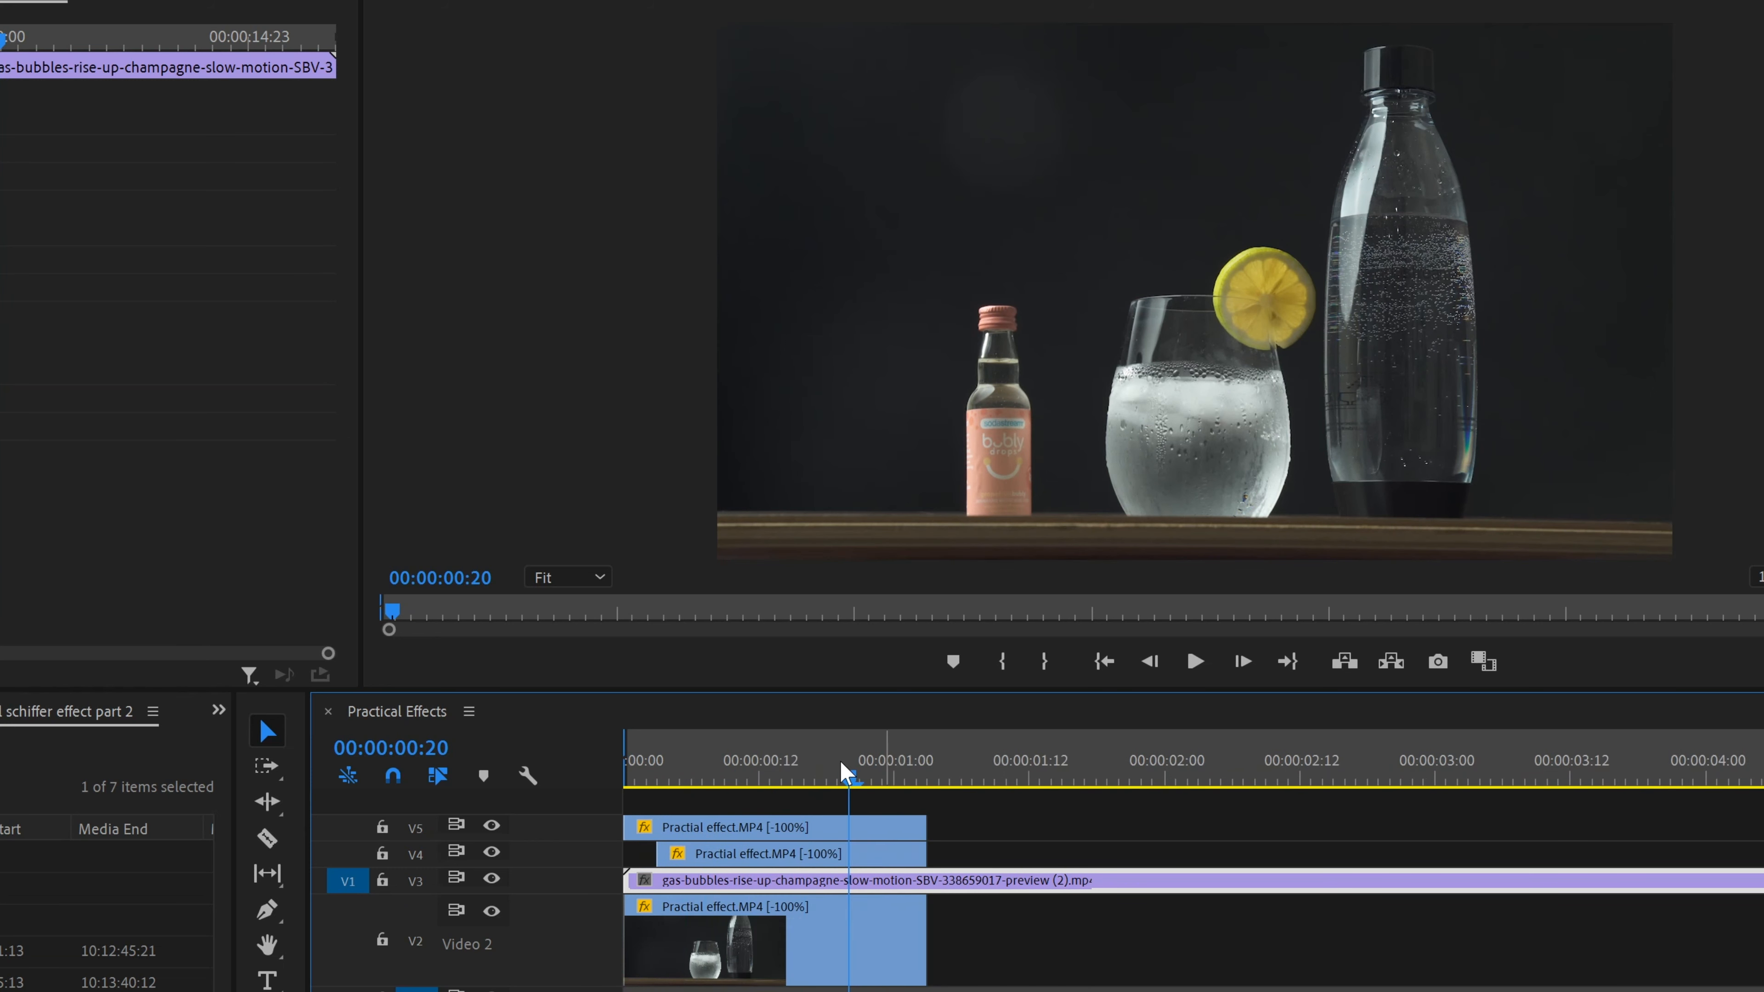
left_click_drag(861, 776, 1018, 807)
left_click_drag(901, 805, 1056, 819)
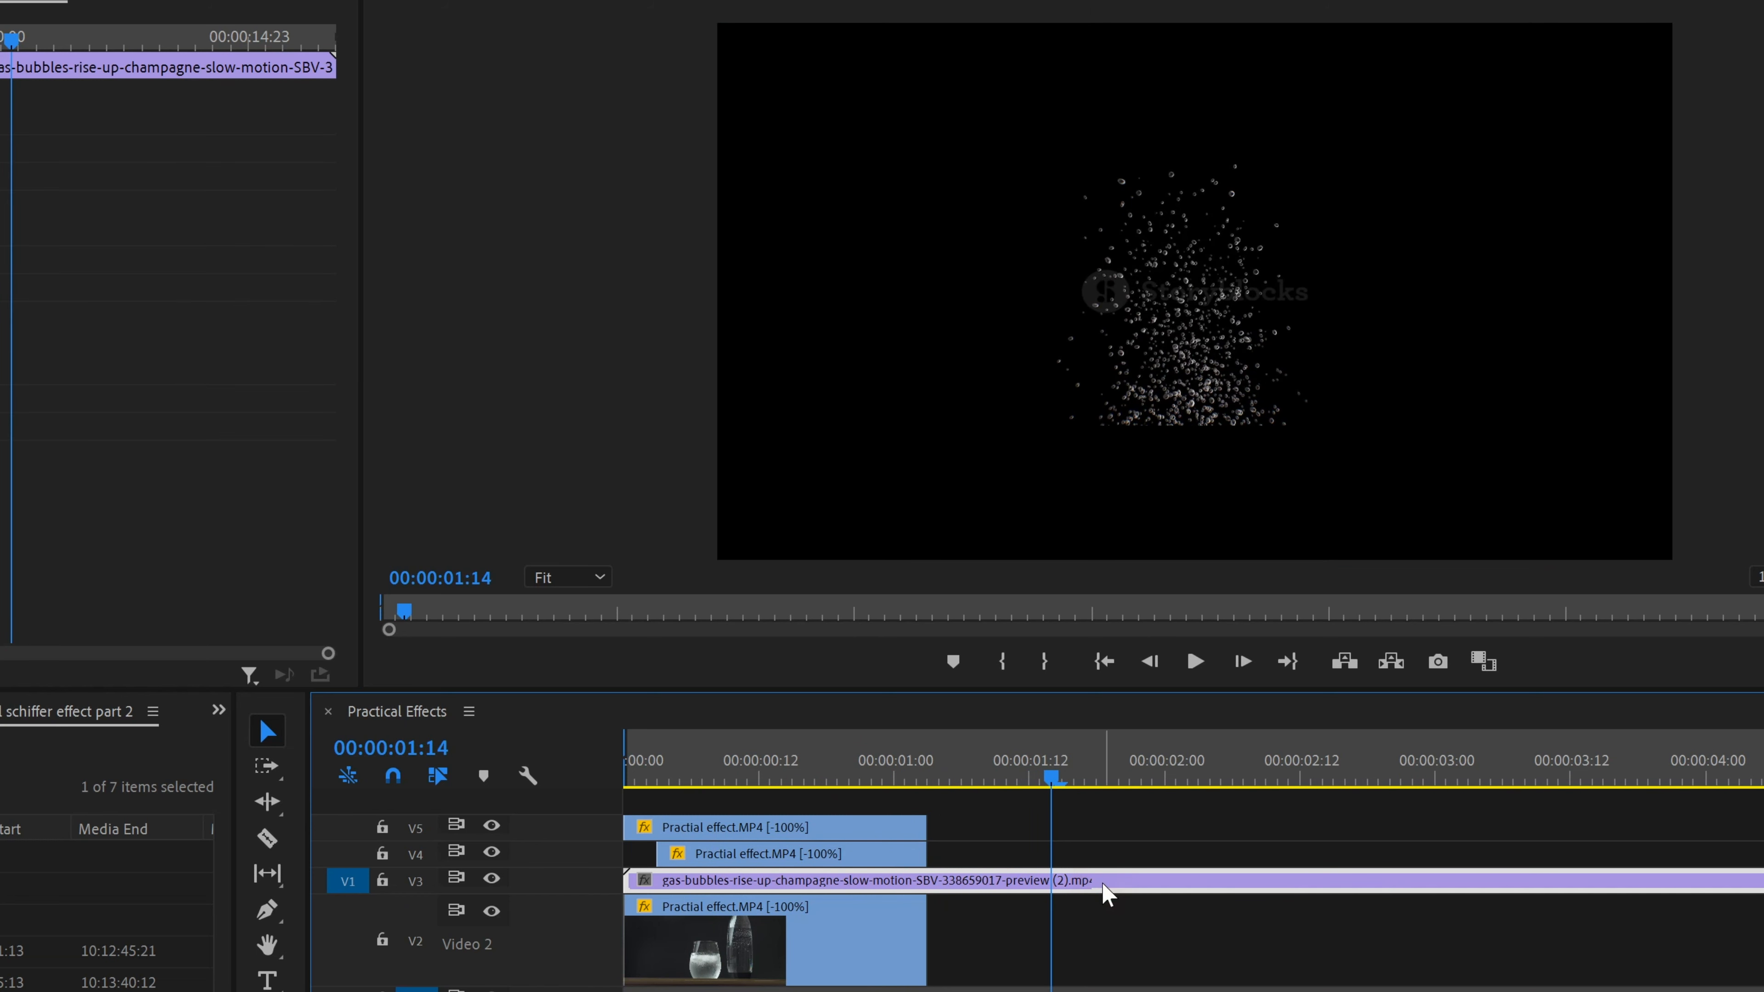
key("ctrl+k")
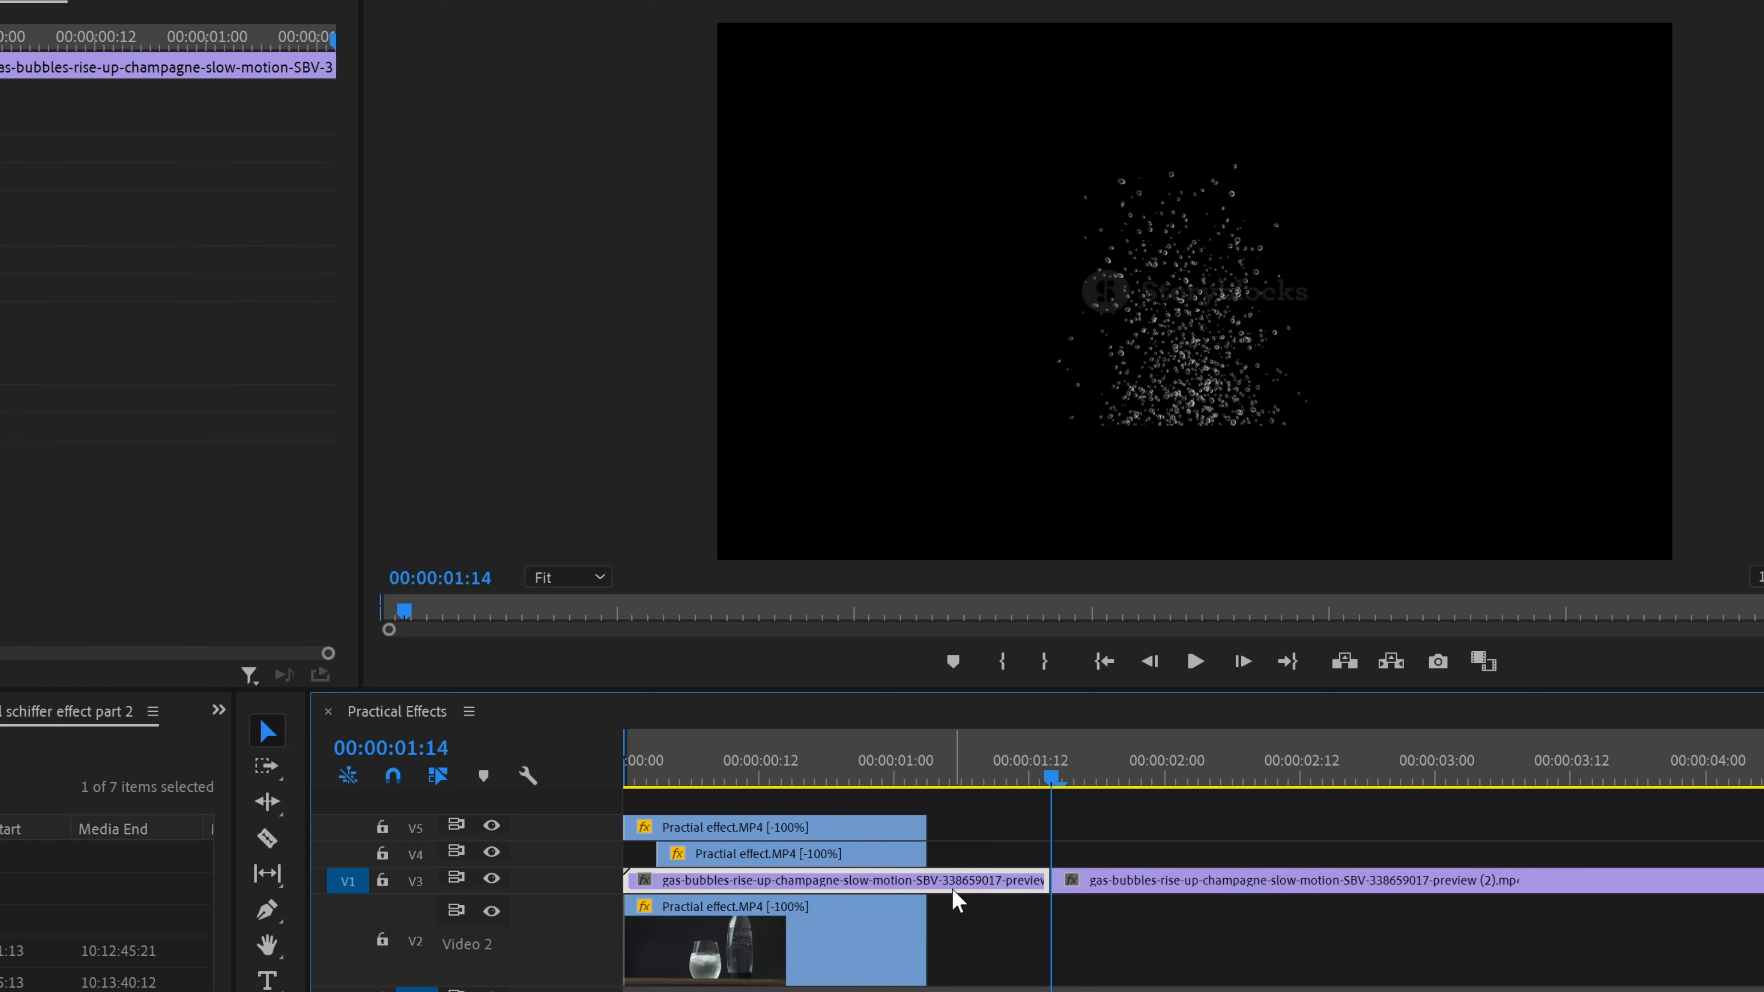
key("Delete")
left_click_drag(1146, 890, 649, 897)
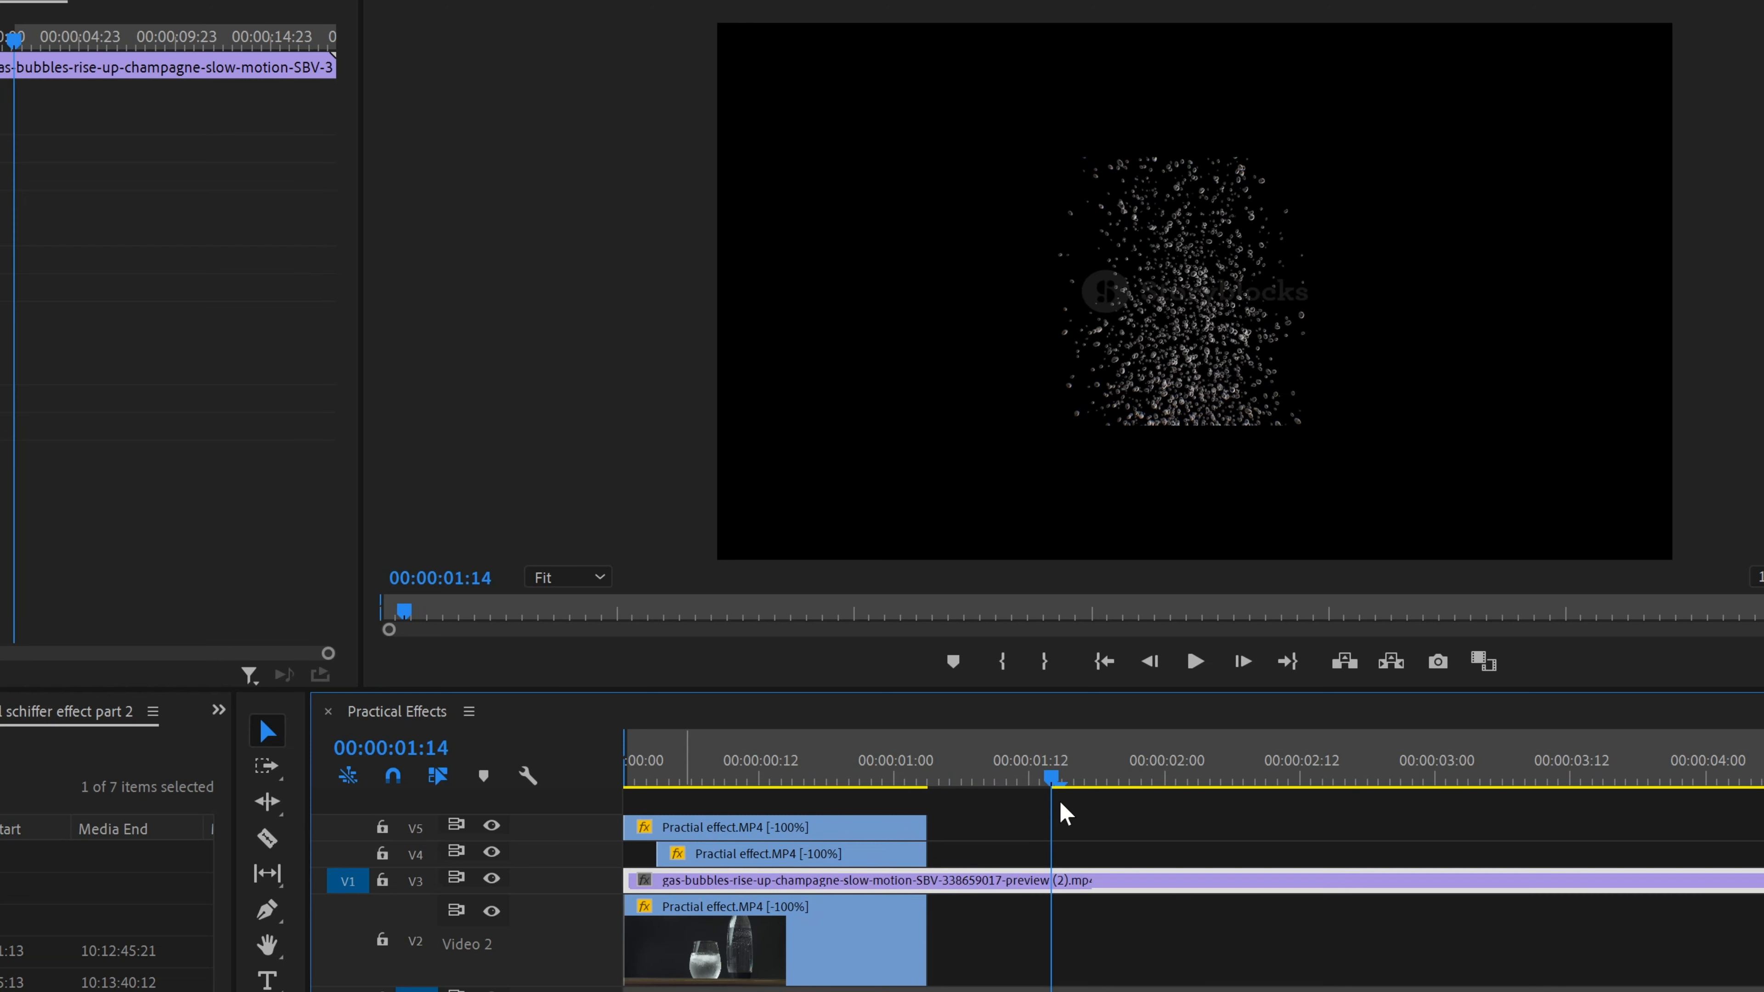
Trim the bubbles clip further by cutting it at 00:00:01:11, removing the first part and moving the remainder to the sequence start.
left_click_drag(1067, 792, 1014, 804)
left_click(1095, 890)
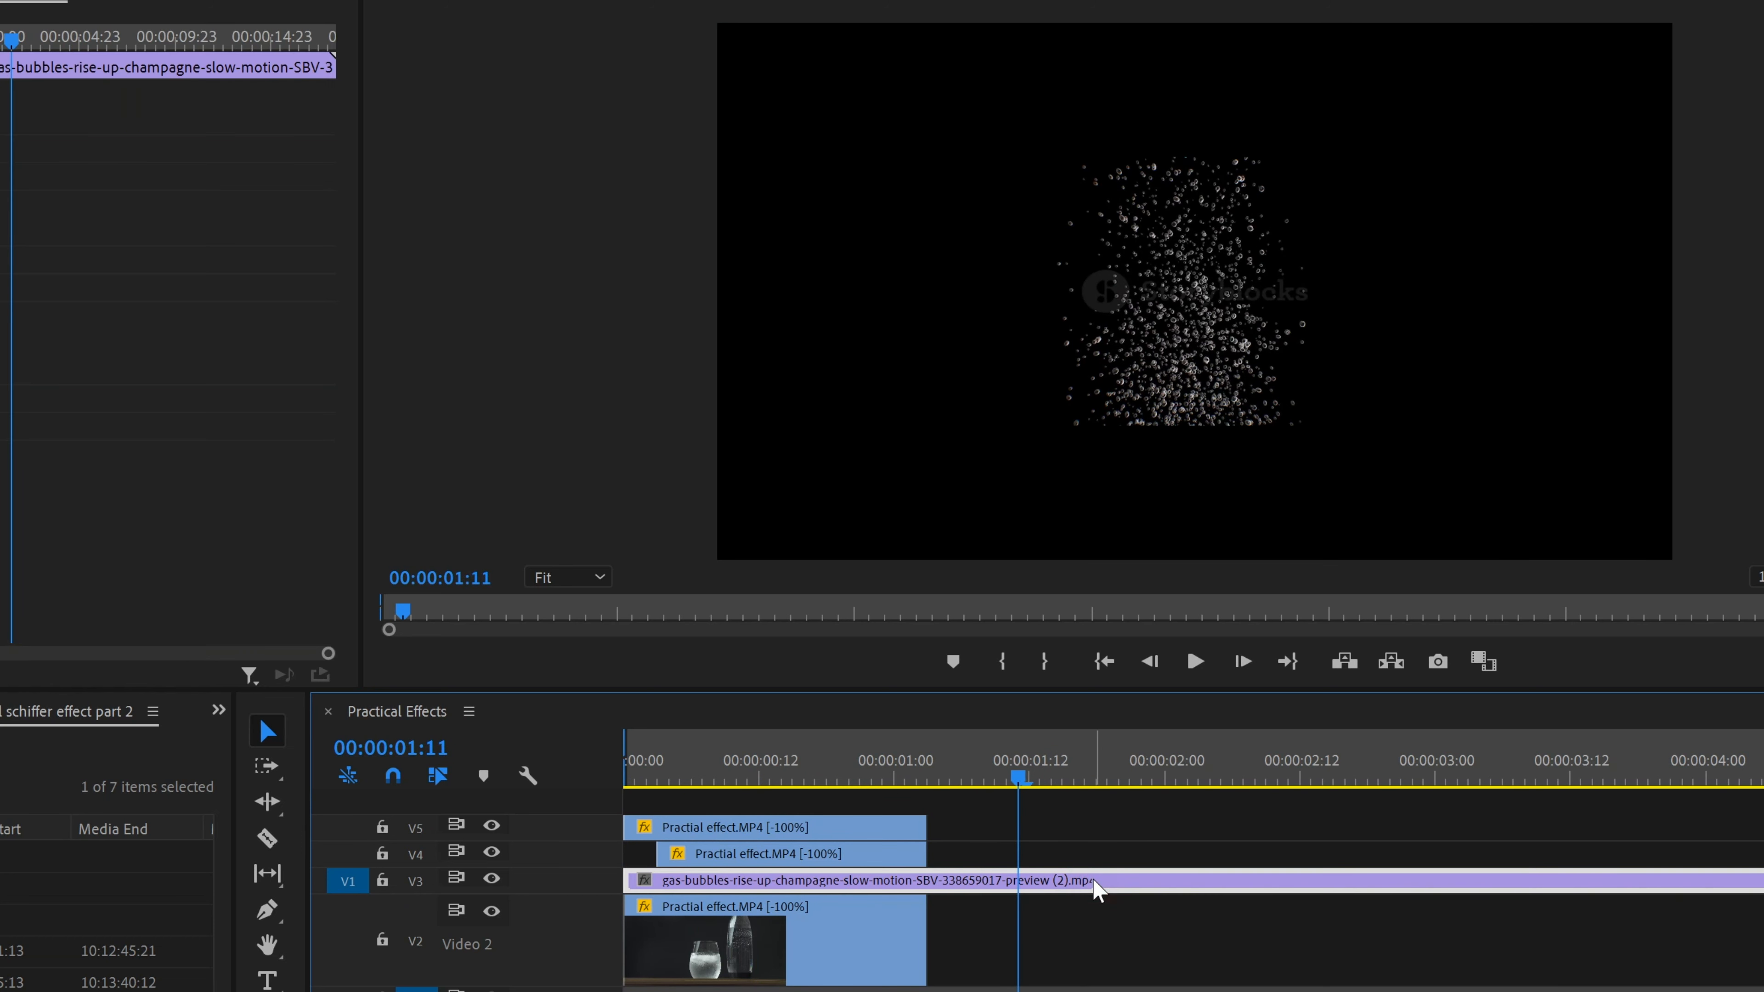
key("ctrl+k")
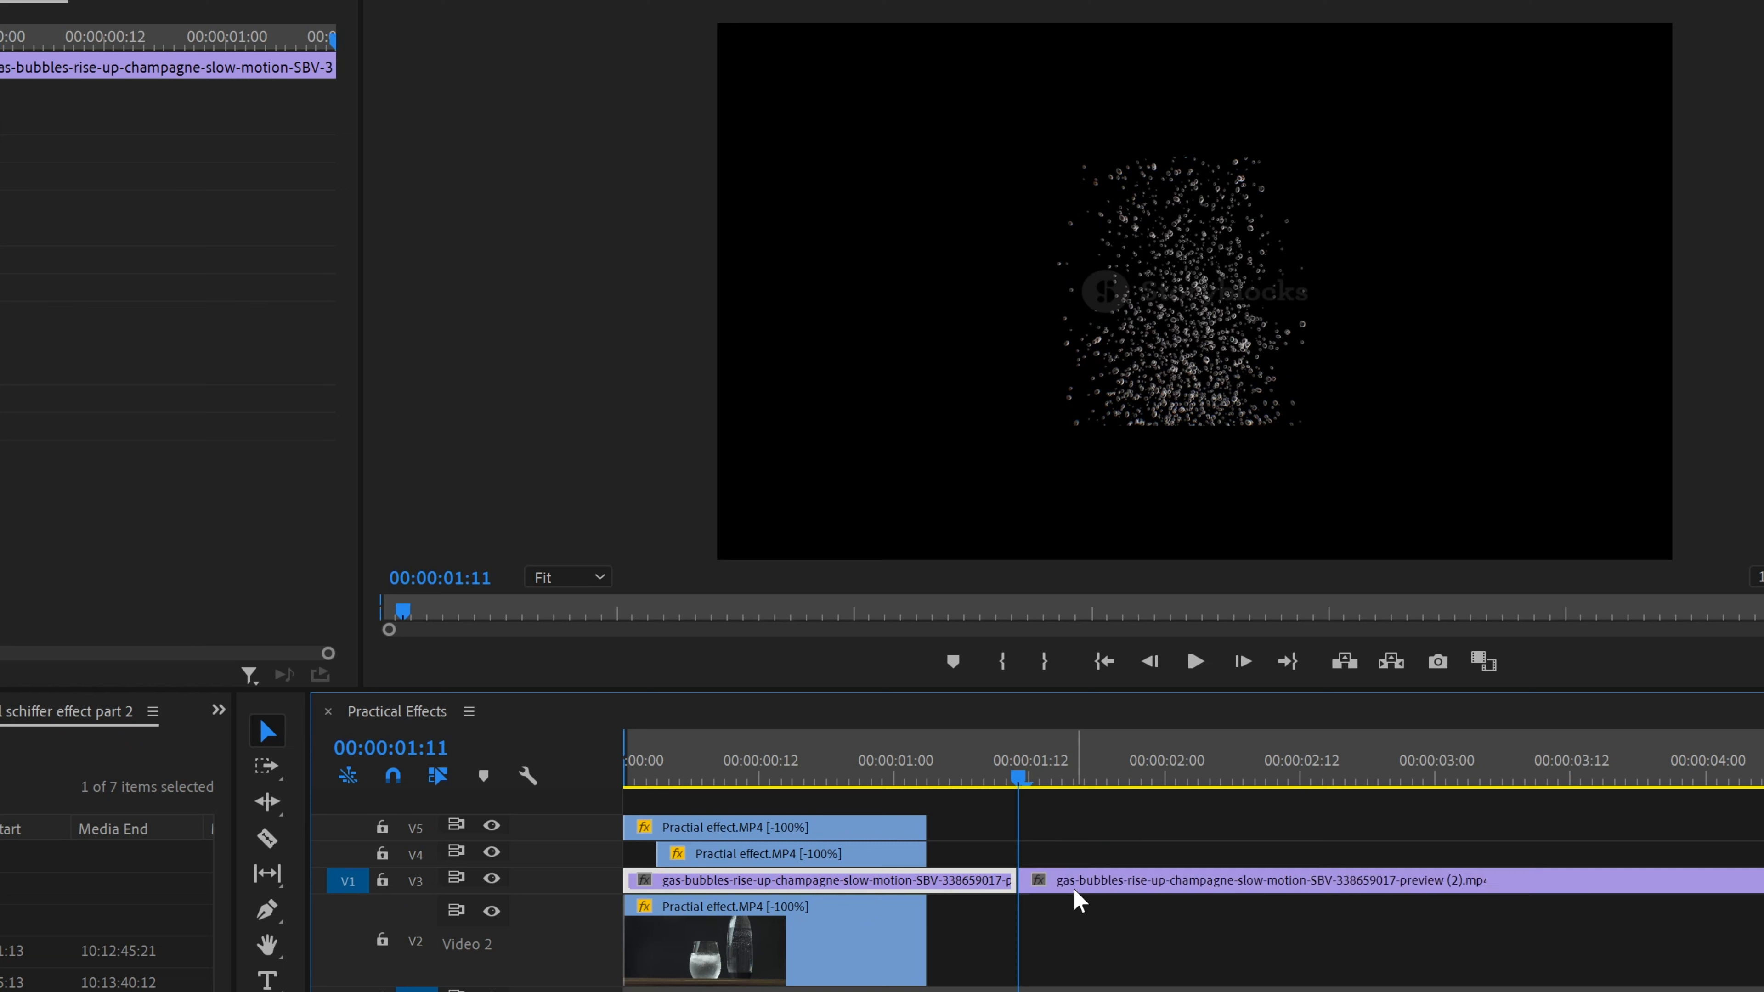
left_click(885, 881)
key("Delete")
left_click_drag(1088, 883, 622, 888)
Cut the bubbles clip once more at 00:00:01:15, delete the part before it and shift the rest to the sequence start.
left_click_drag(1044, 788, 1068, 819)
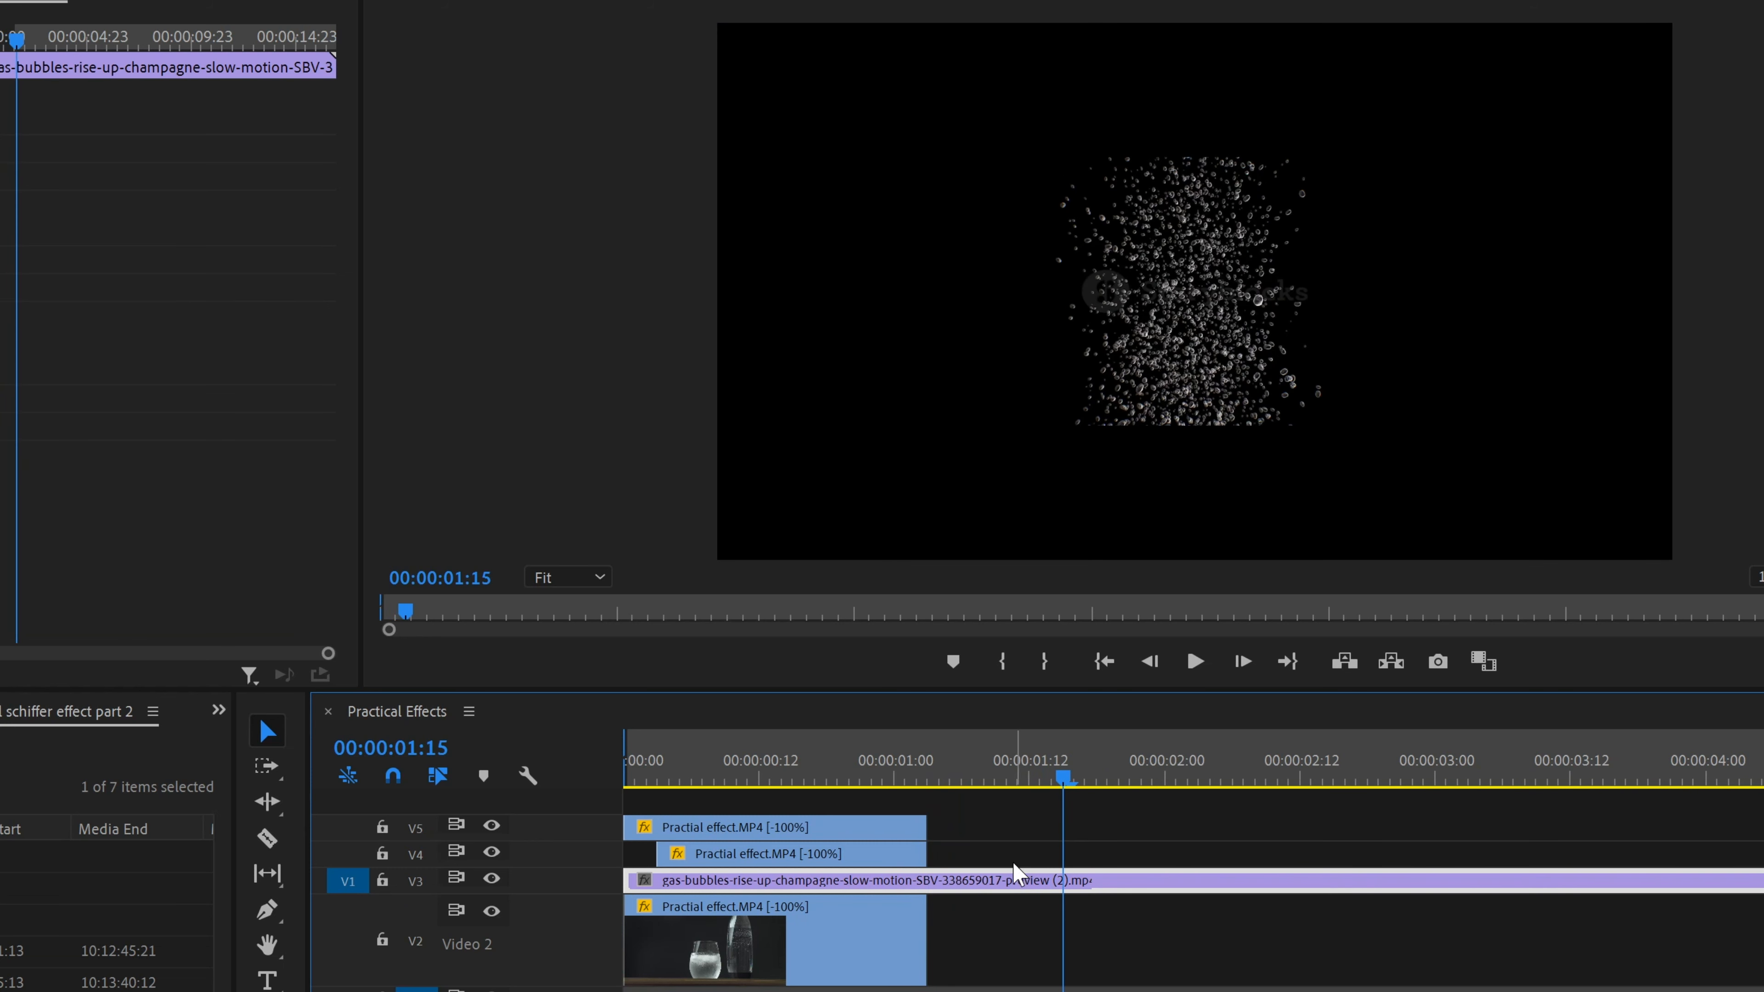
key("ctrl+k")
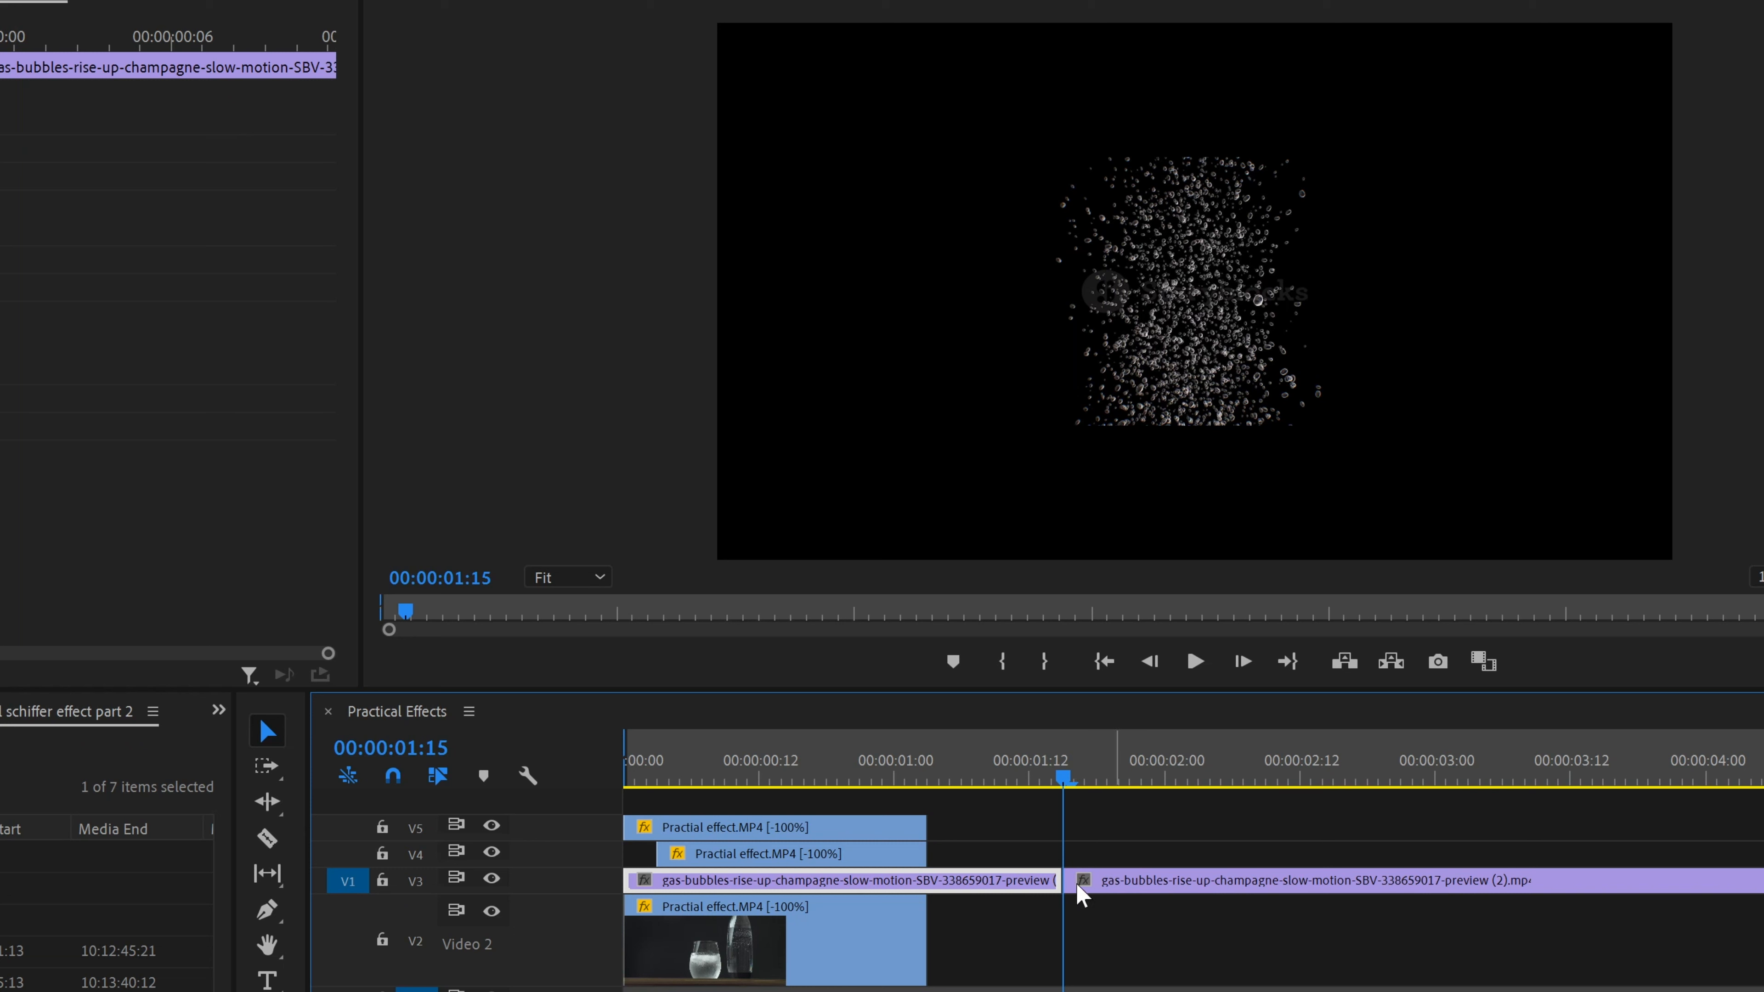
key("Delete")
left_click_drag(1137, 882, 612, 875)
Check the trimmed bubbles up to 00:00:01:09 while temporarily hiding the V2 track, and show V2 again.
left_click_drag(1069, 777, 757, 789)
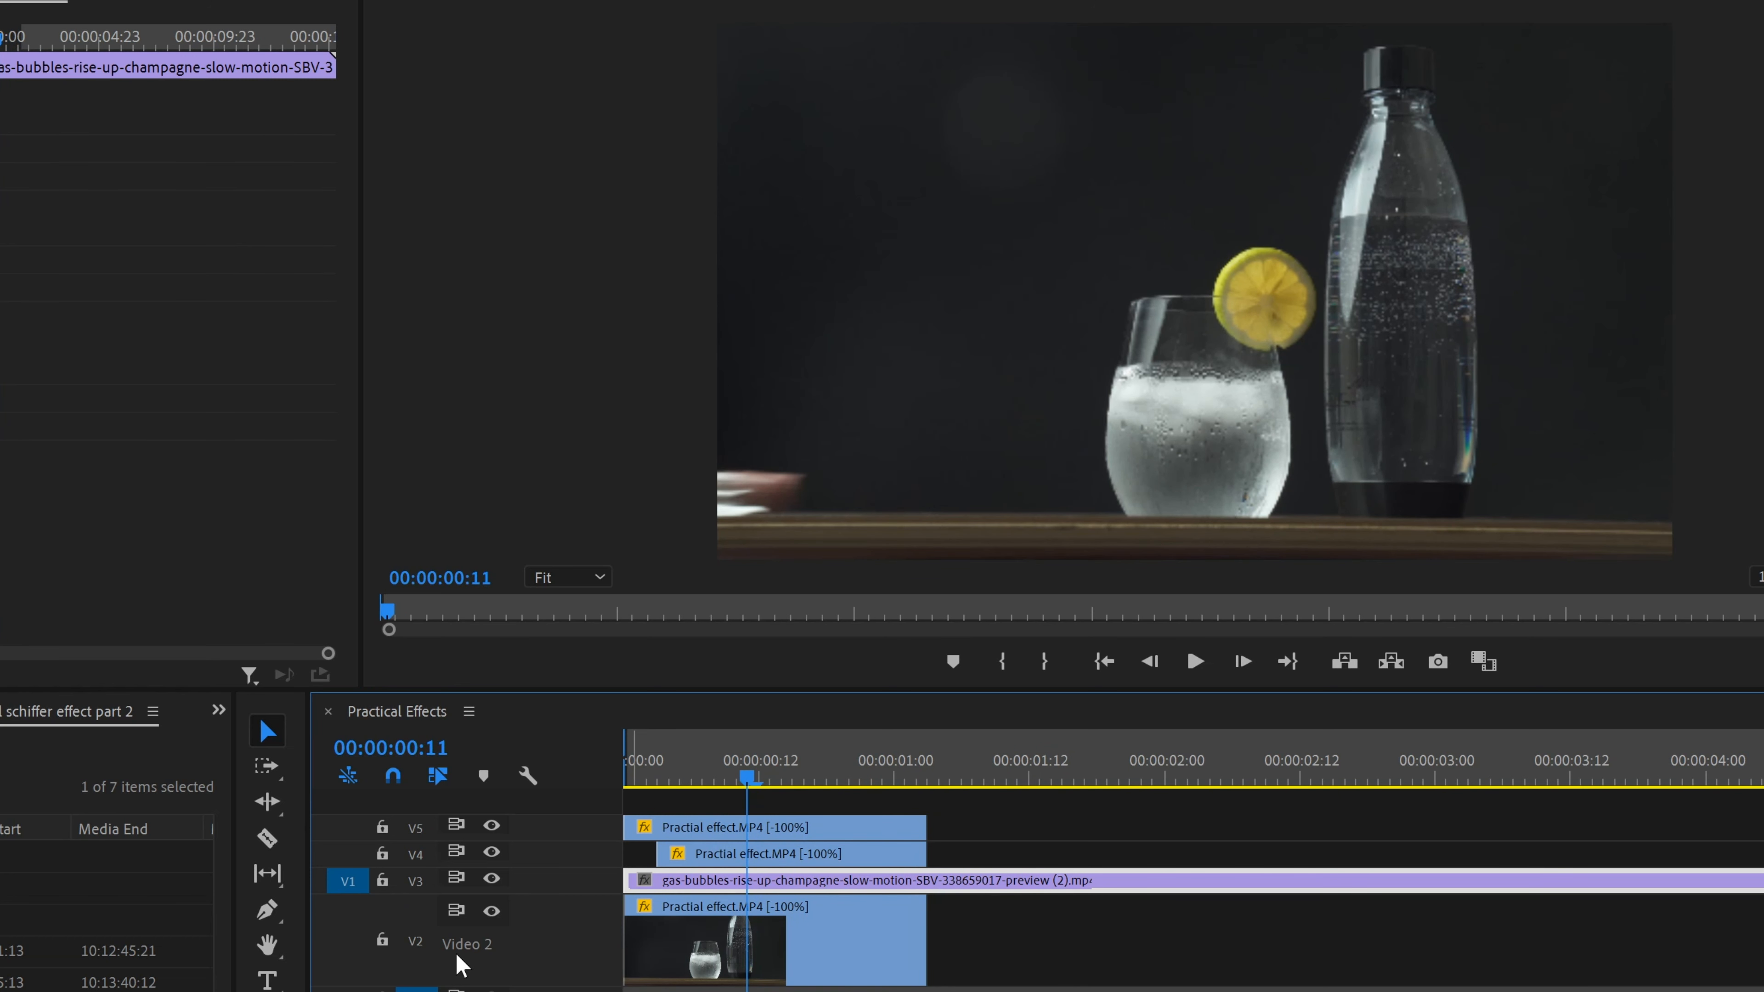
left_click(491, 911)
left_click_drag(753, 760, 991, 801)
left_click(493, 913)
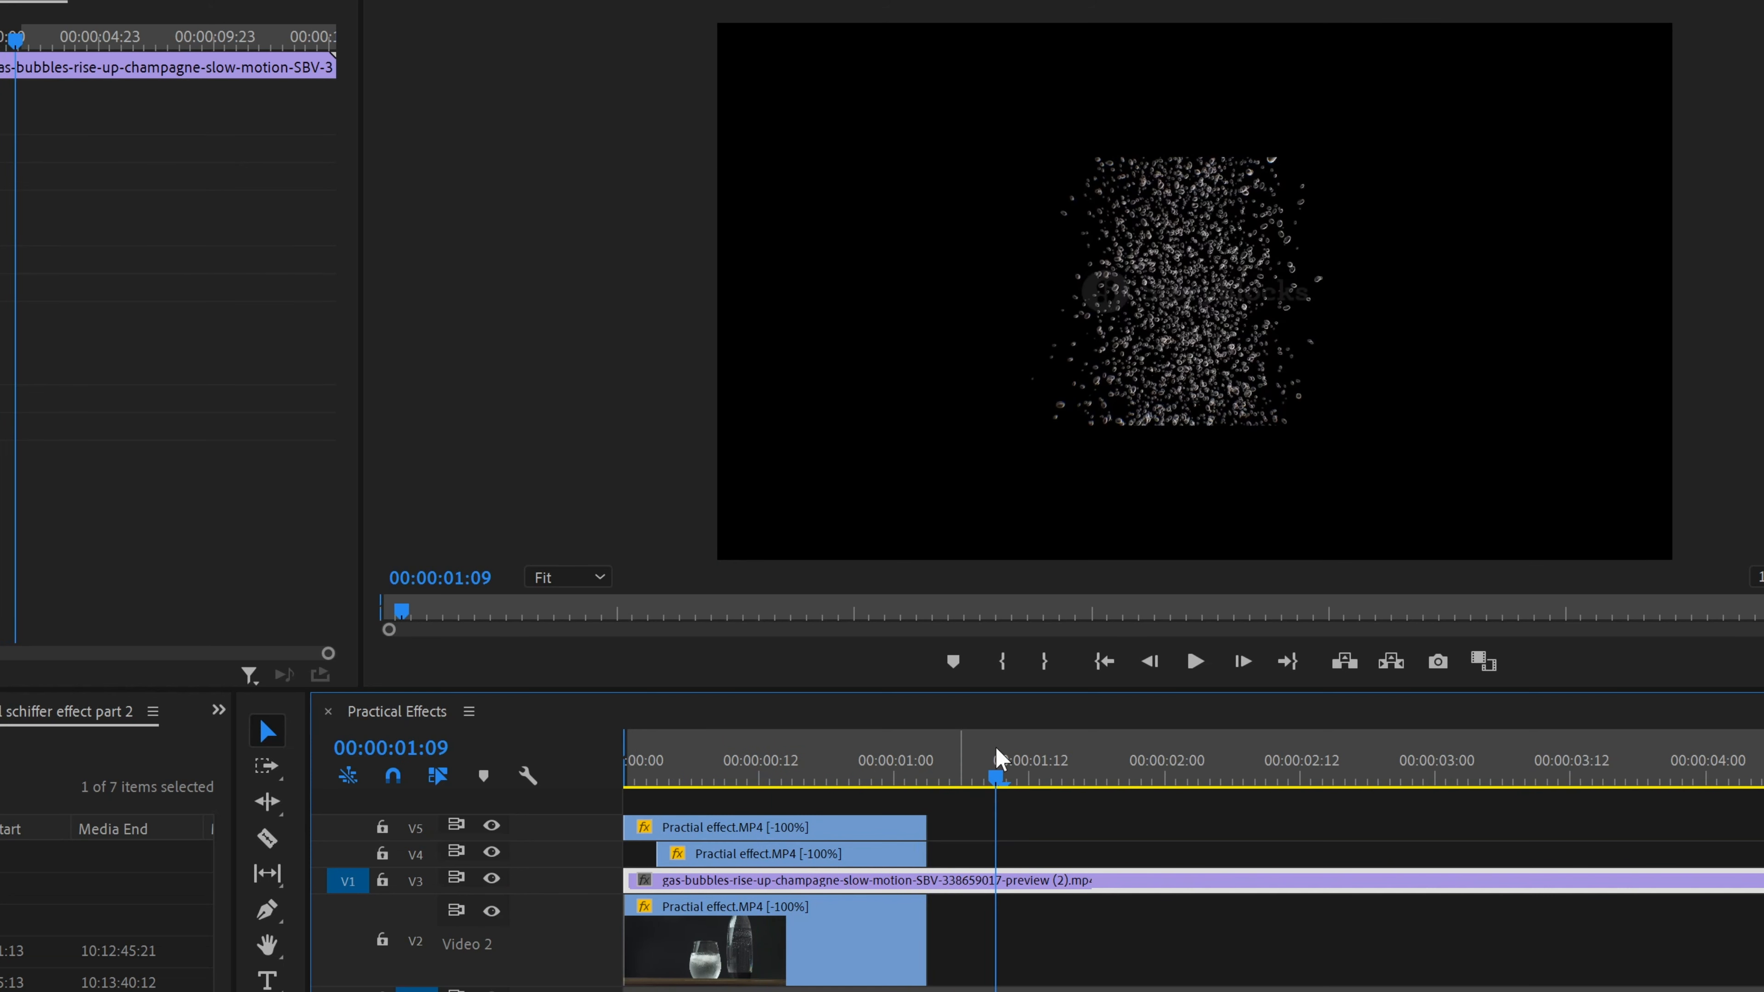
Examine the trimmed bubbles clip around the end of the bottle clips, between 00:00:01:01 and 00:00:01:04.
mouse_move(702, 991)
left_mouse_down()
mouse_move(771, 991)
mouse_move(666, 991)
left_mouse_up()
left_click(1008, 799)
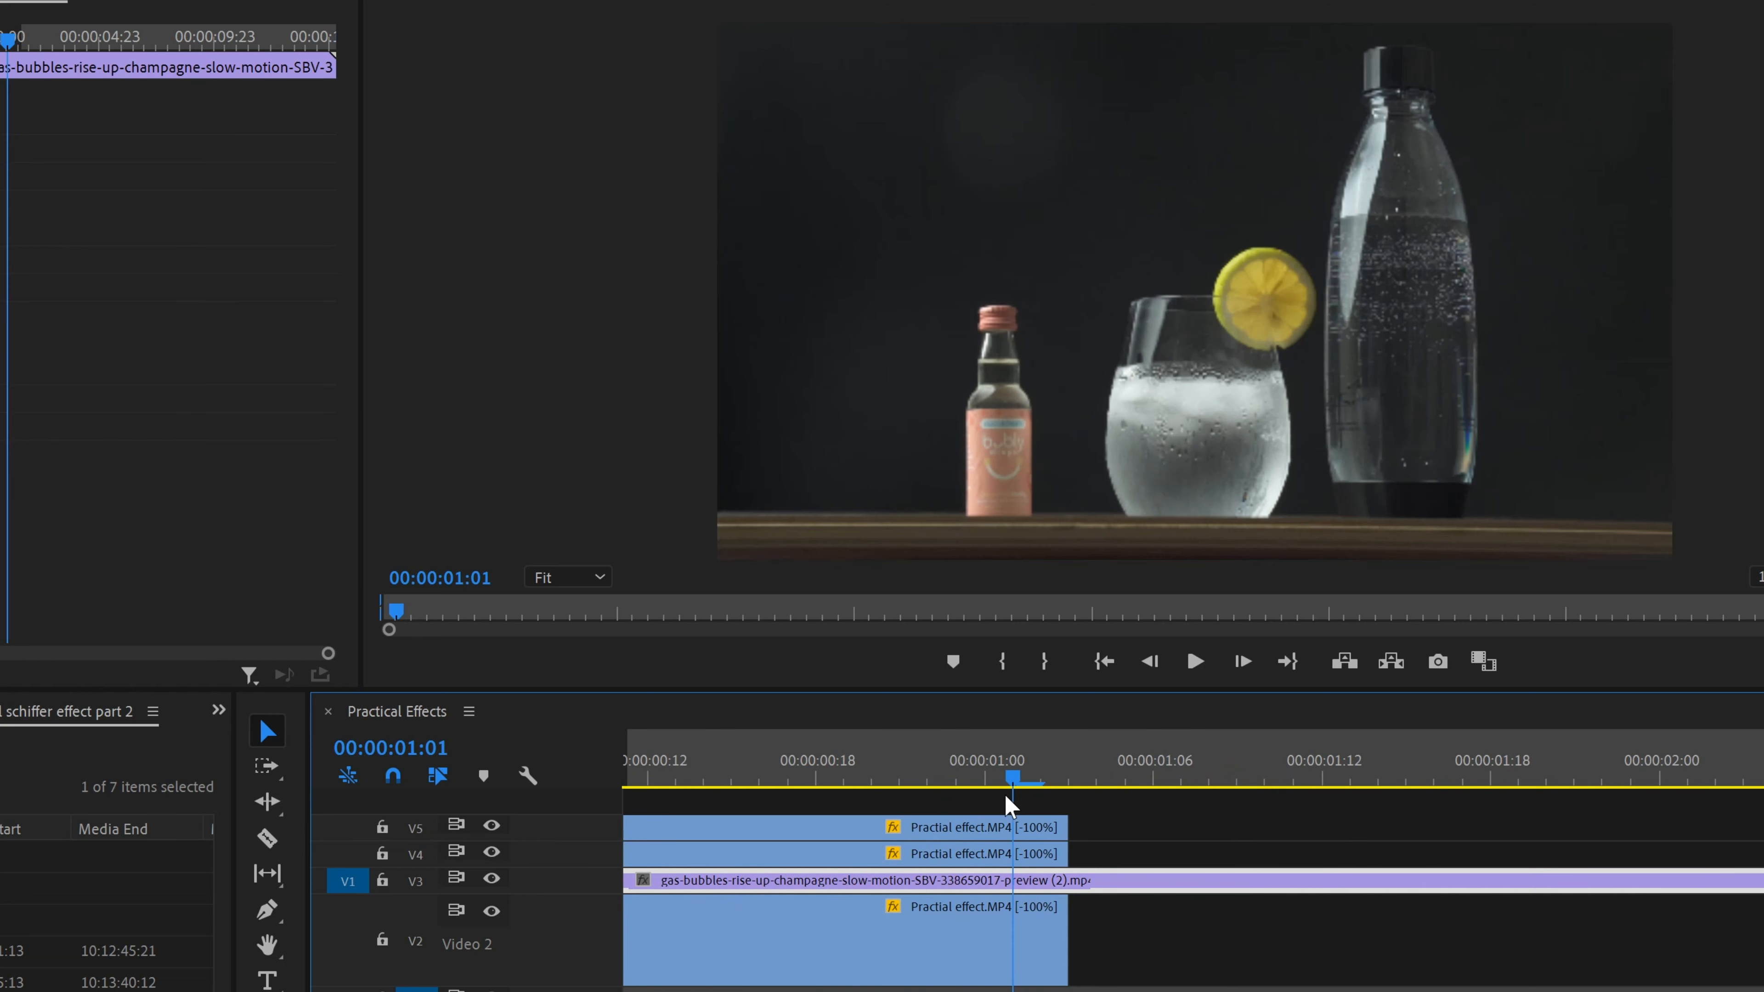
left_click_drag(1027, 806, 1098, 813)
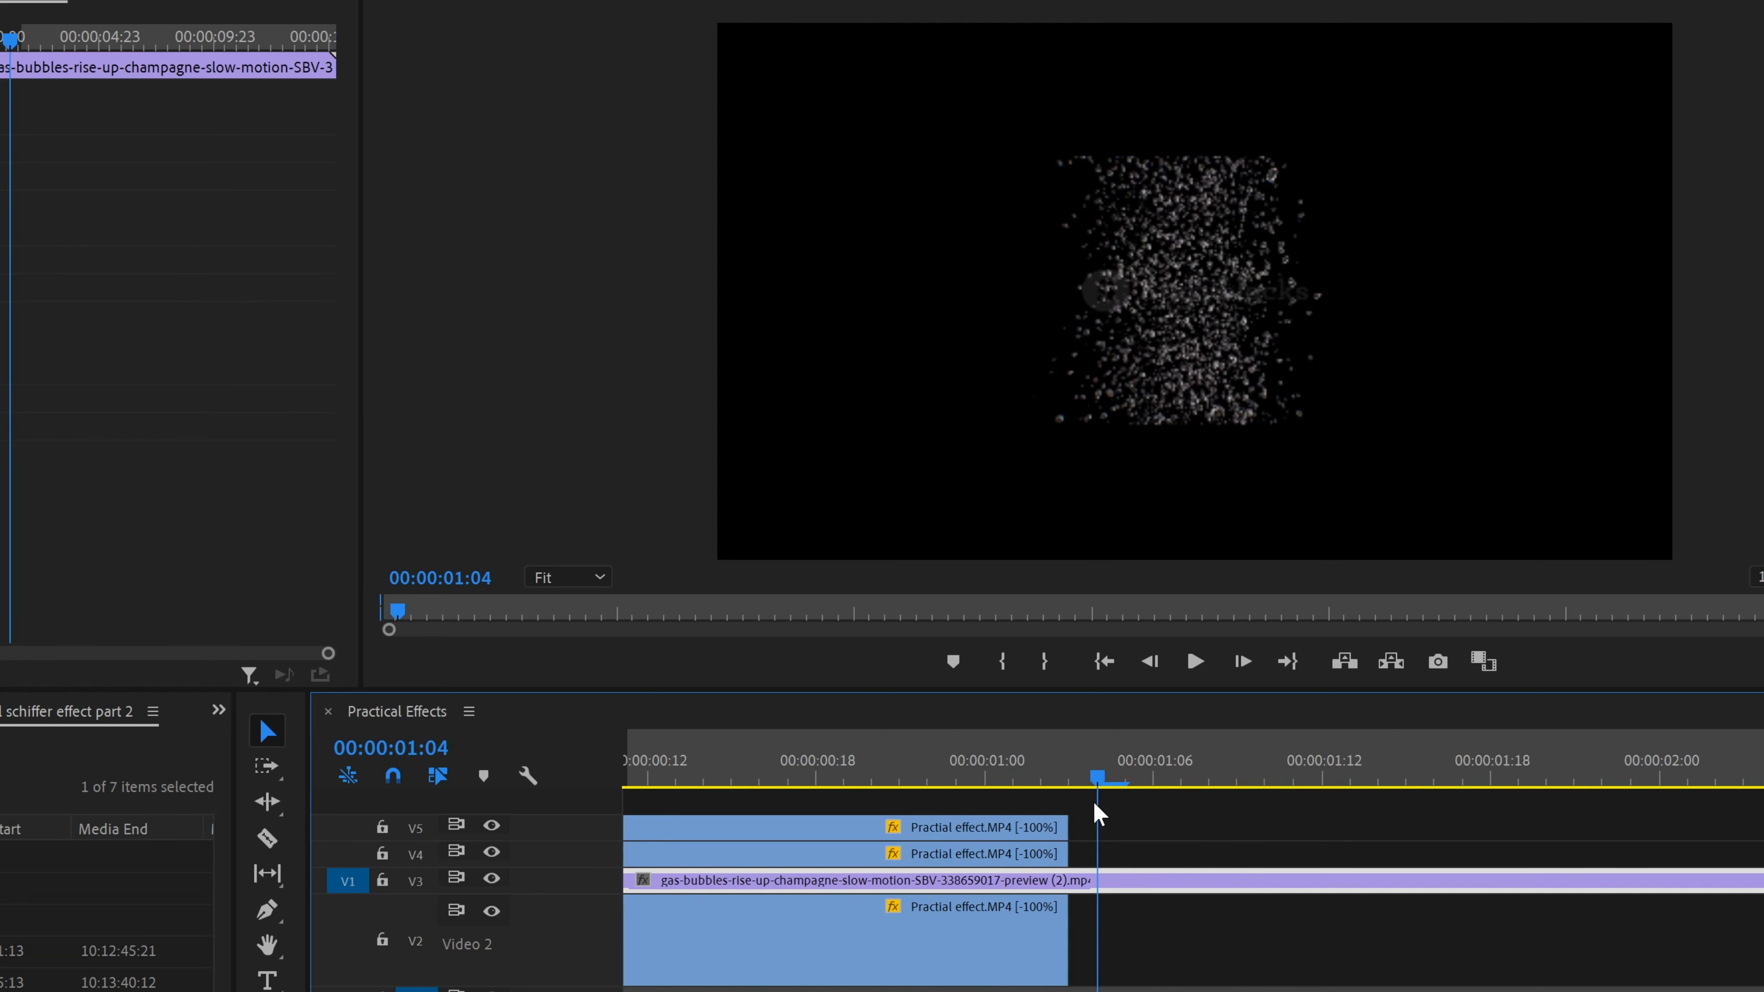
left_click(1156, 879)
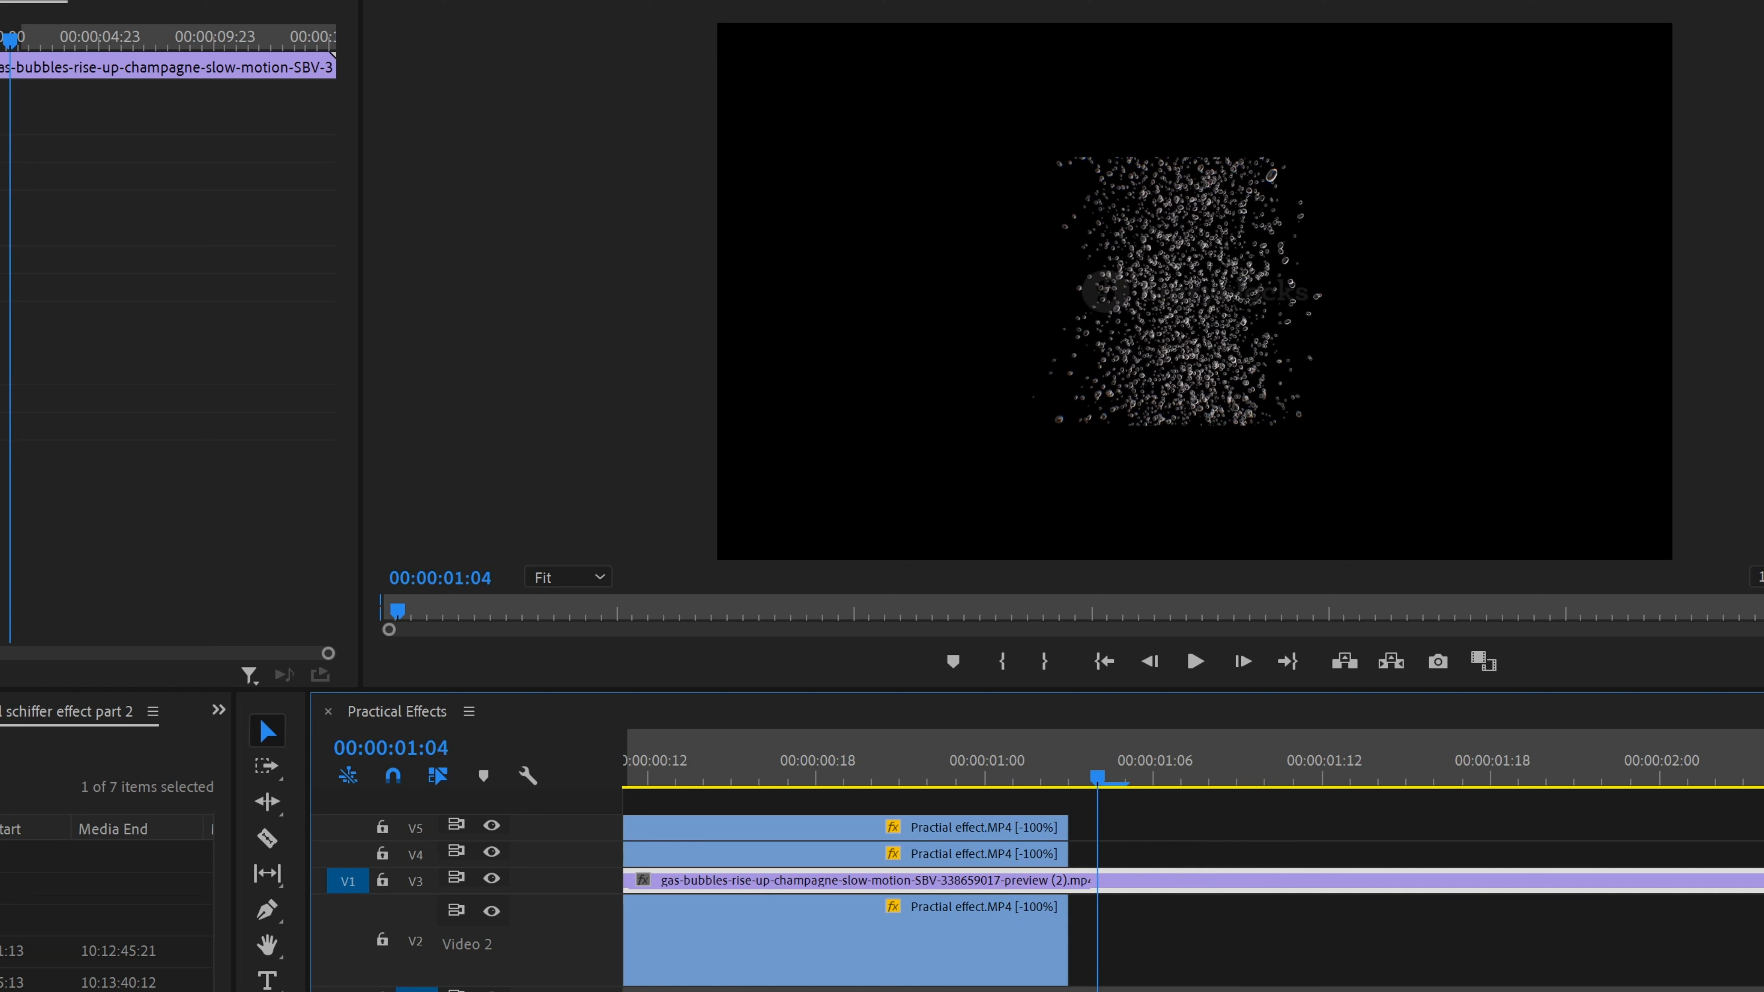
key("minus")
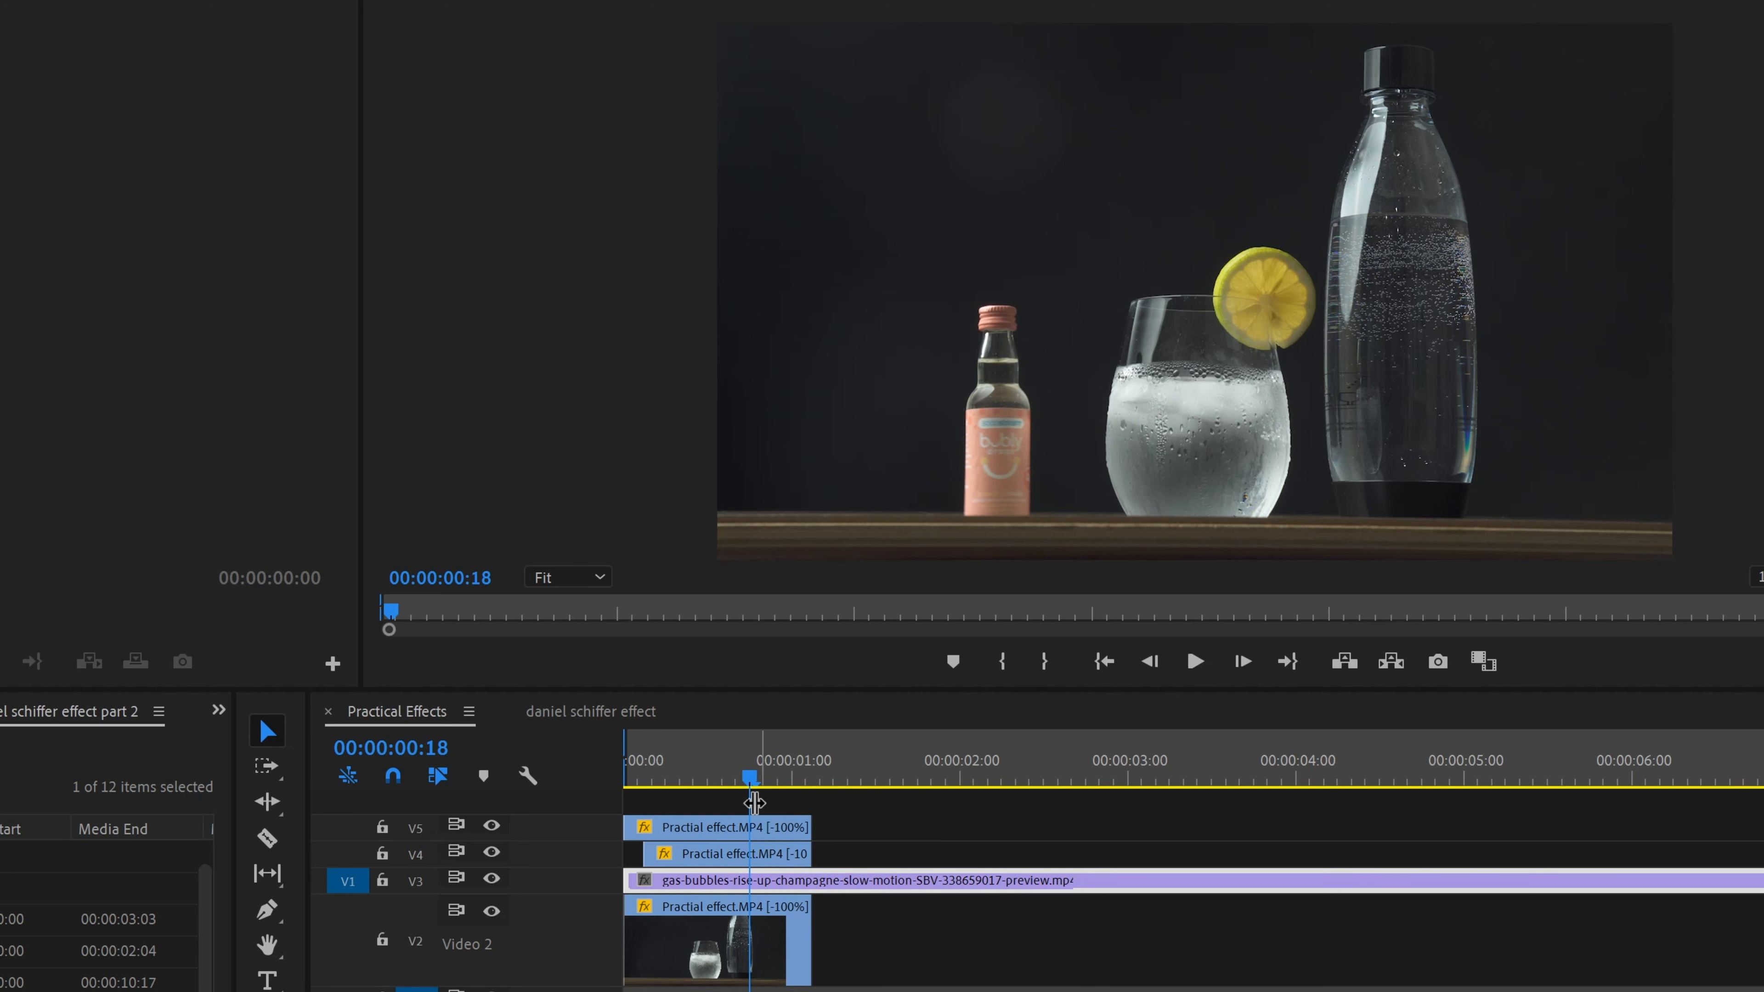
Hide the V5 and V4 tracks so only the bubbles clip covers the base shot.
left_click(493, 826)
left_click(493, 853)
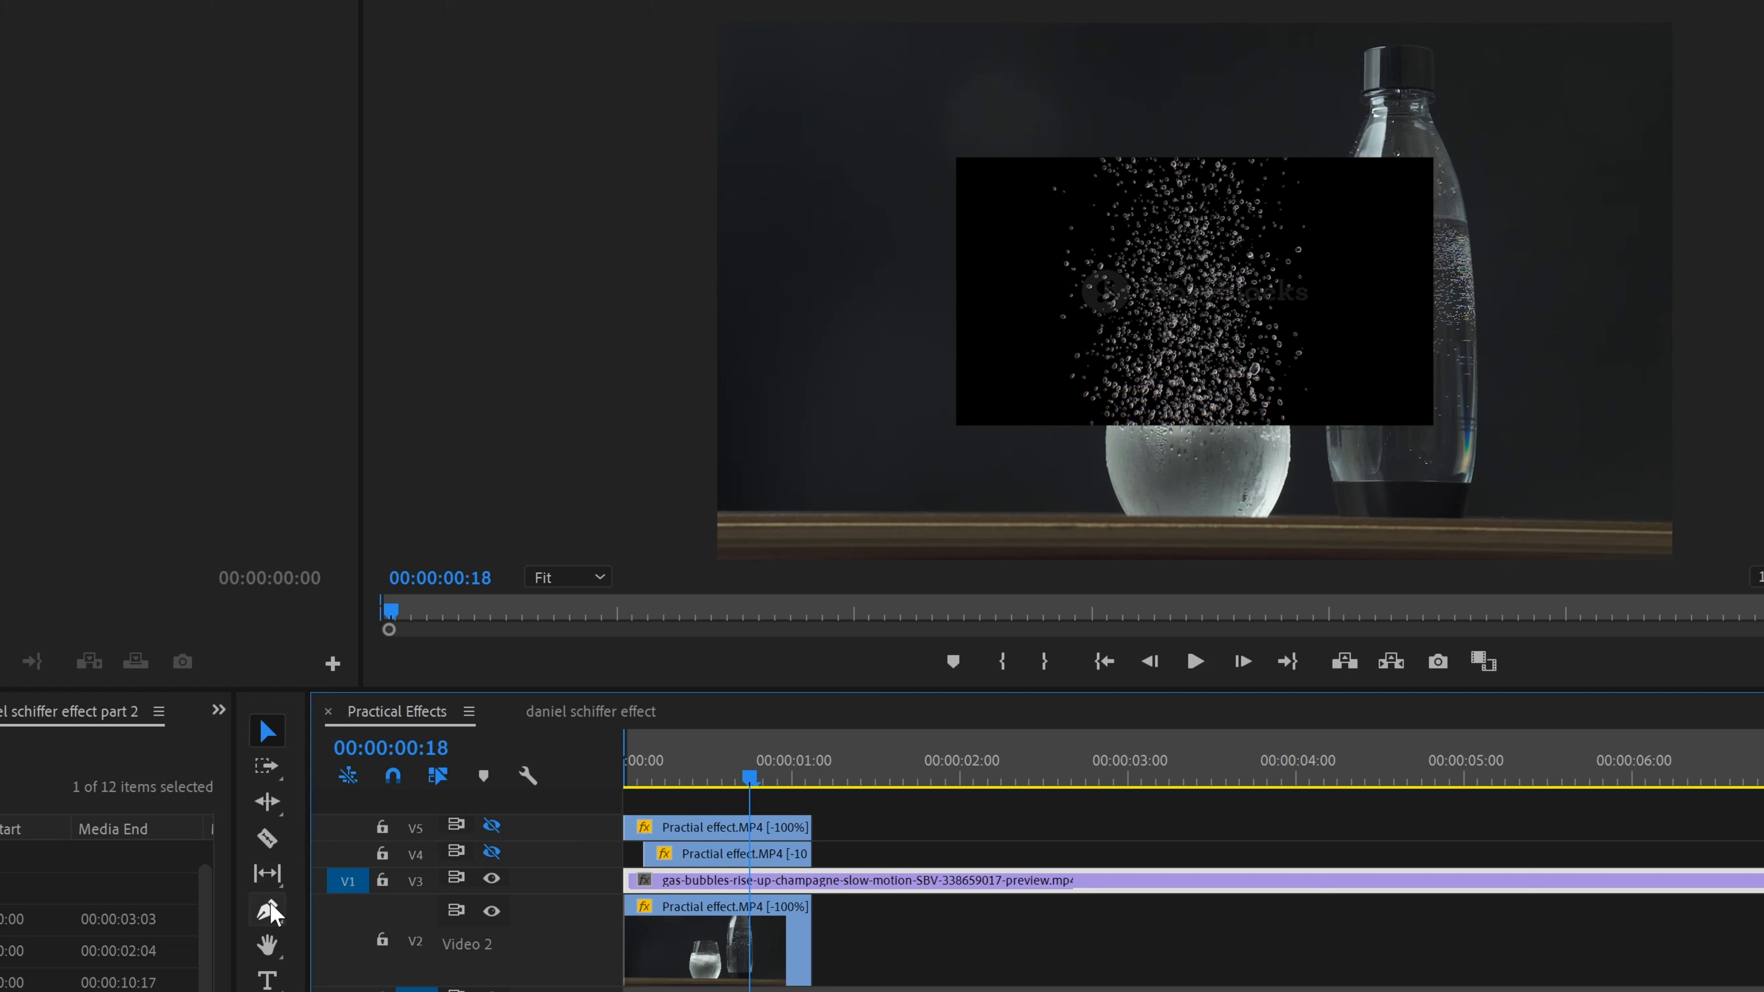
left_click(267, 943)
left_click(1337, 307)
left_click(1272, 278)
left_click(268, 731)
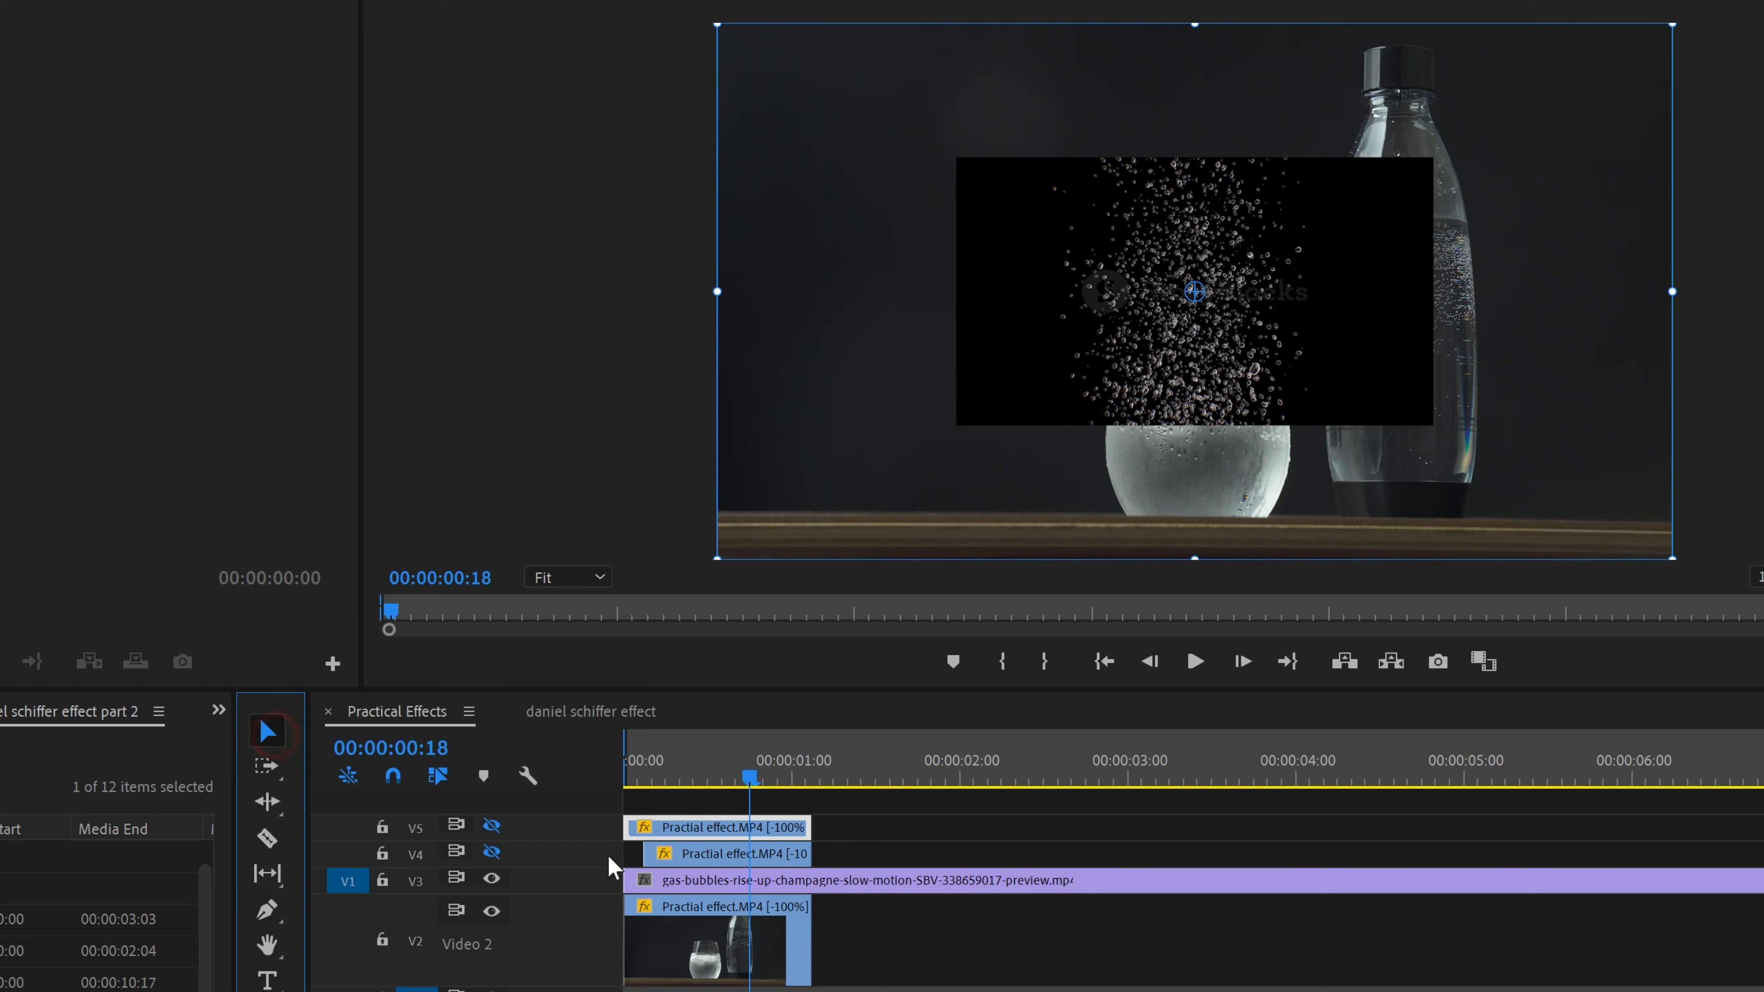
left_click(796, 889)
left_click(267, 944)
left_click_drag(1237, 211, 1279, 235)
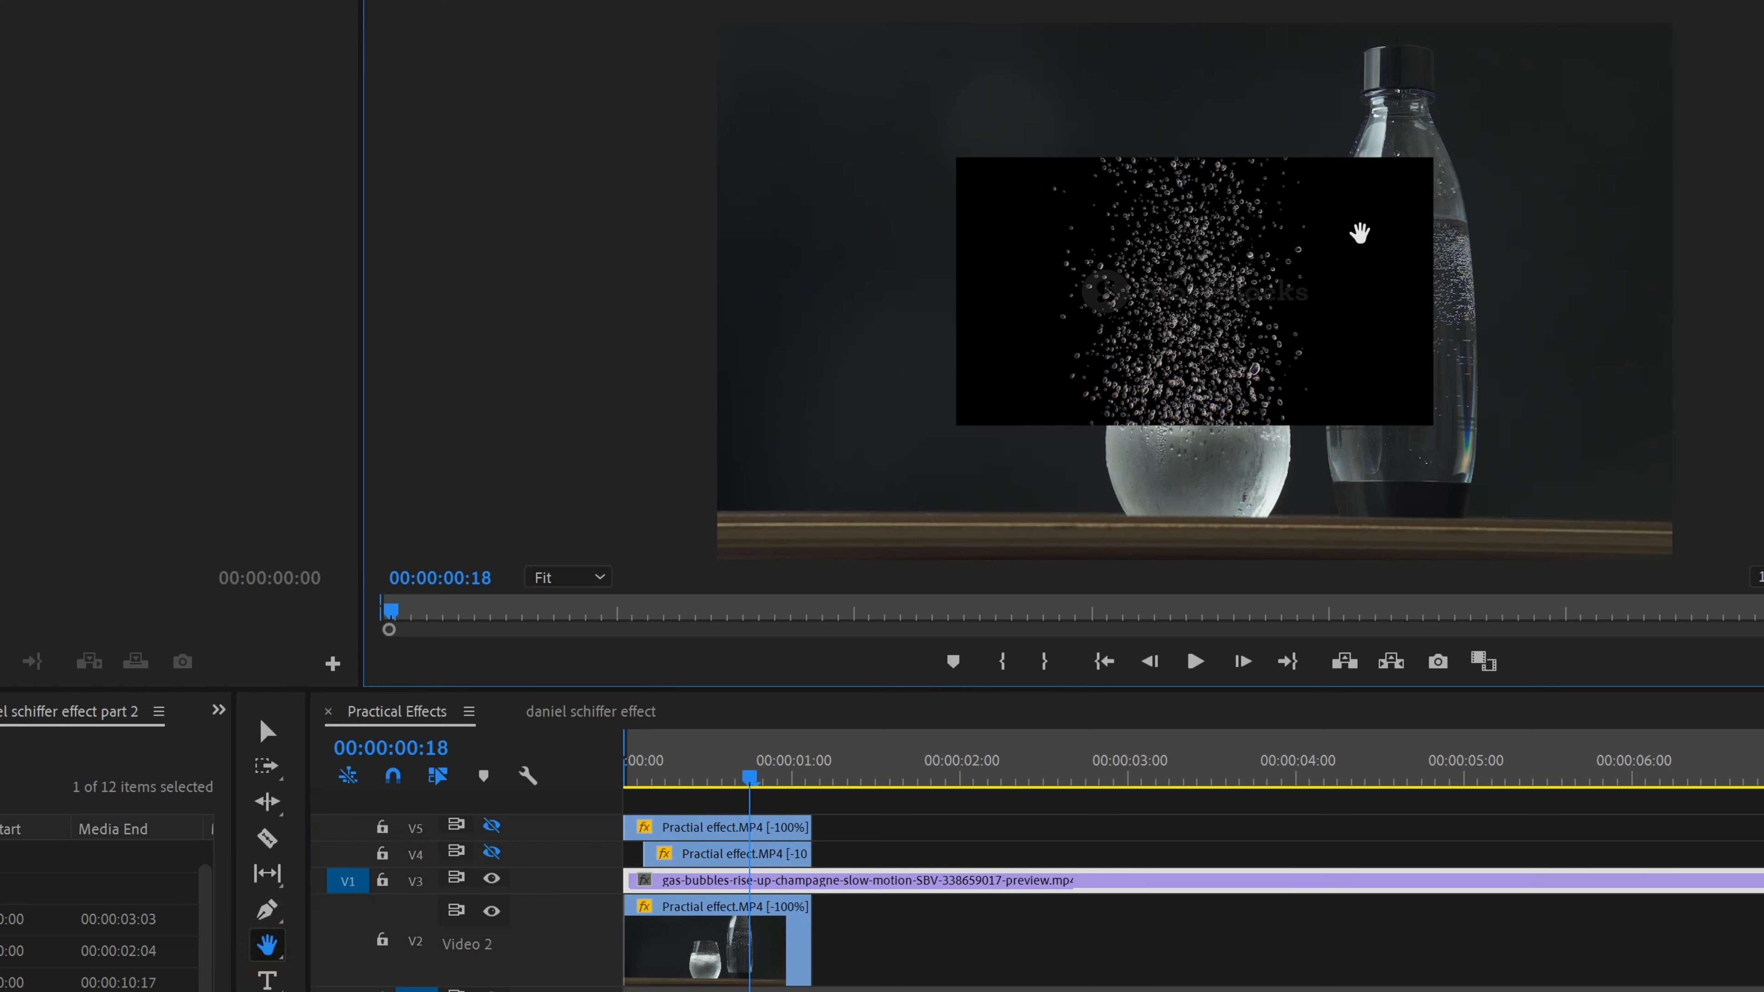
left_click(268, 730)
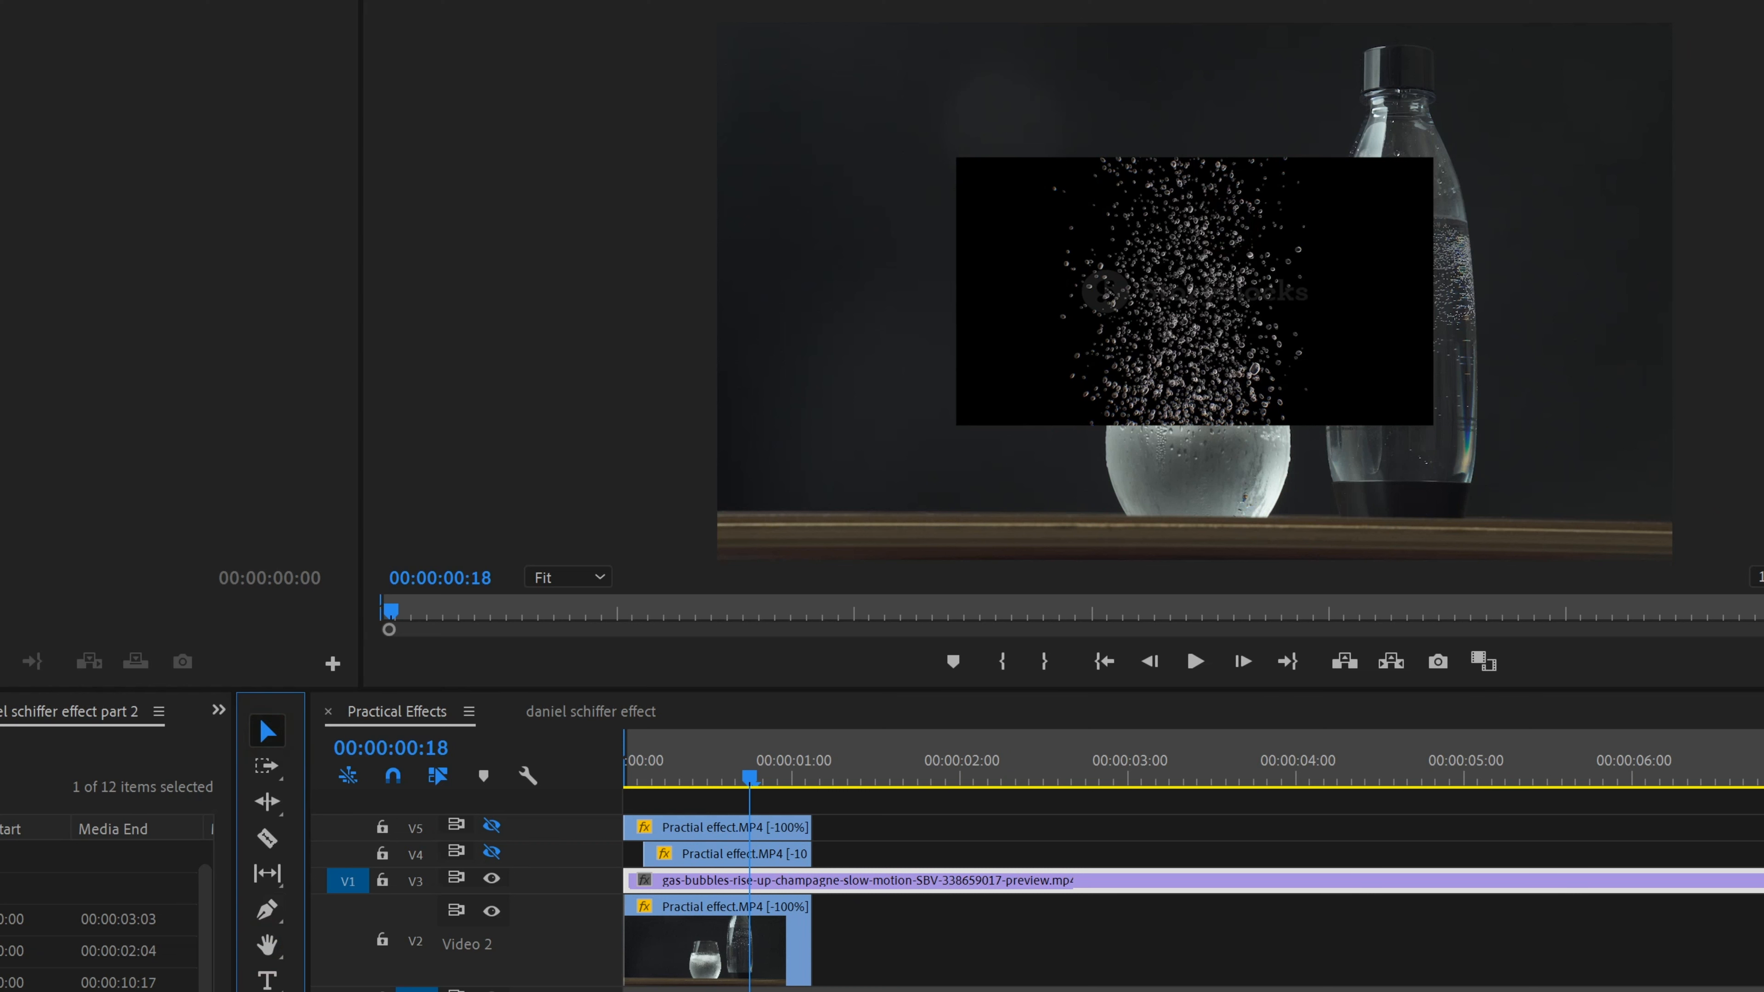
Move the bubbles clip on V3 over the large bottle by setting its position to 2766.0, 1289.0.
key("shift+5")
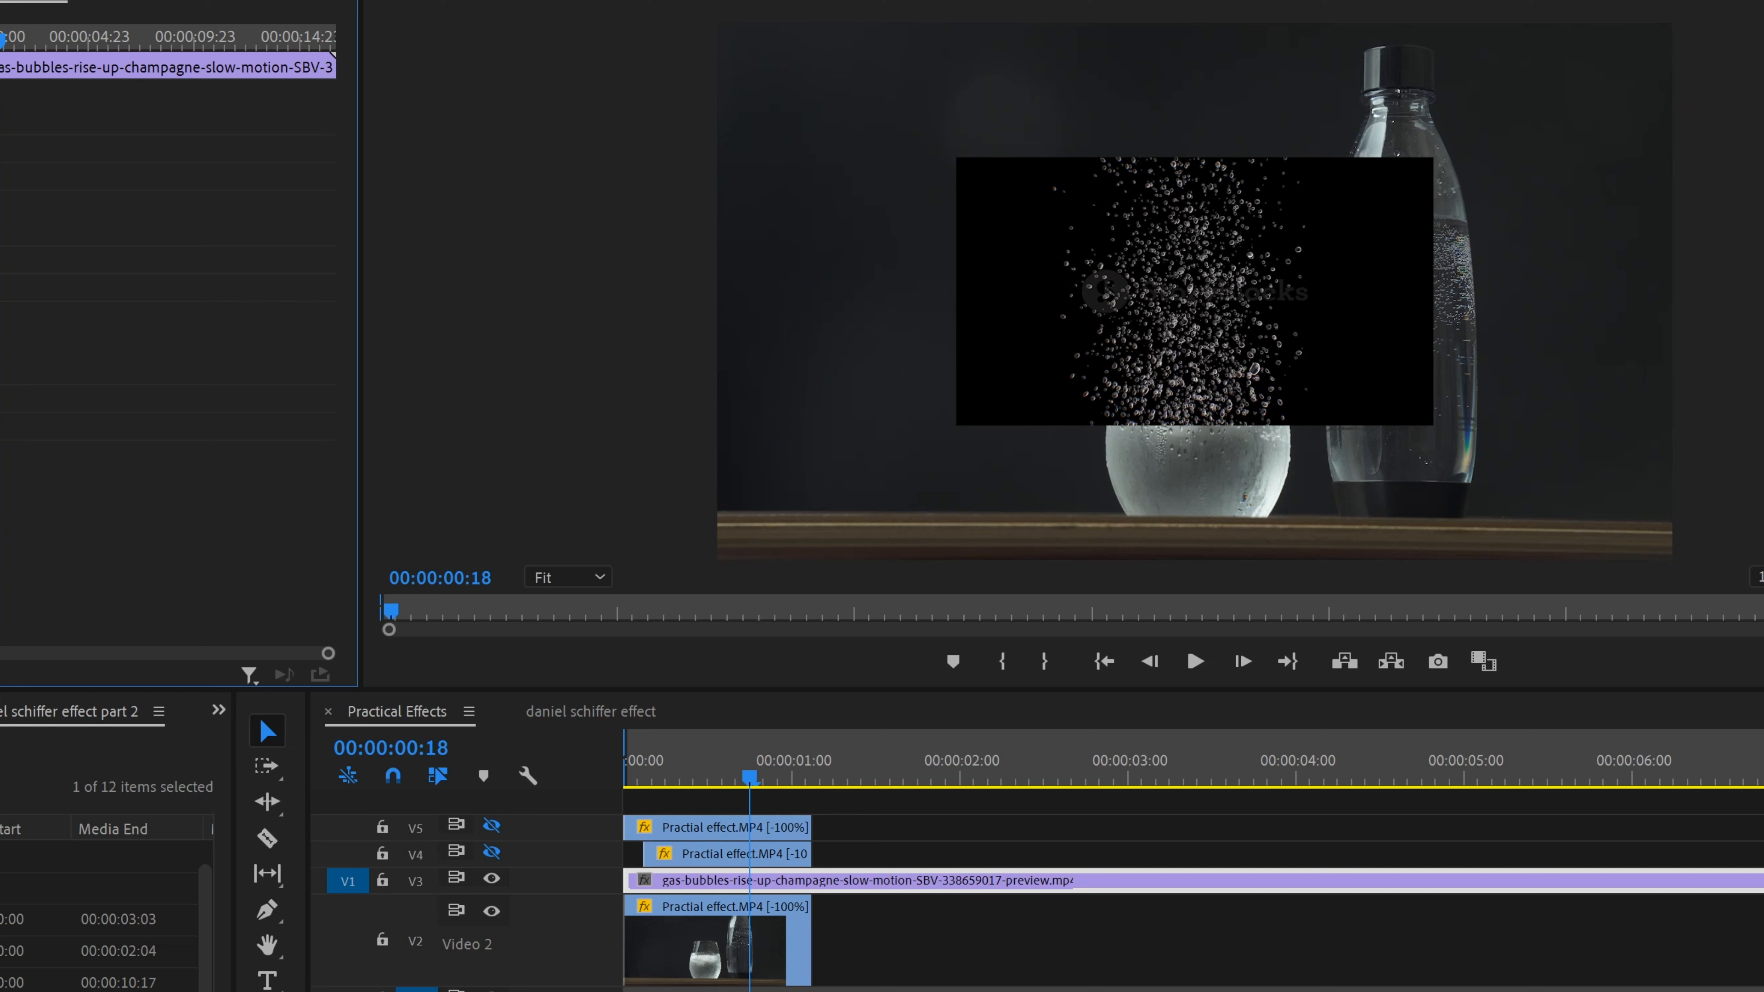
left_click_drag(2, 148, 457, 148)
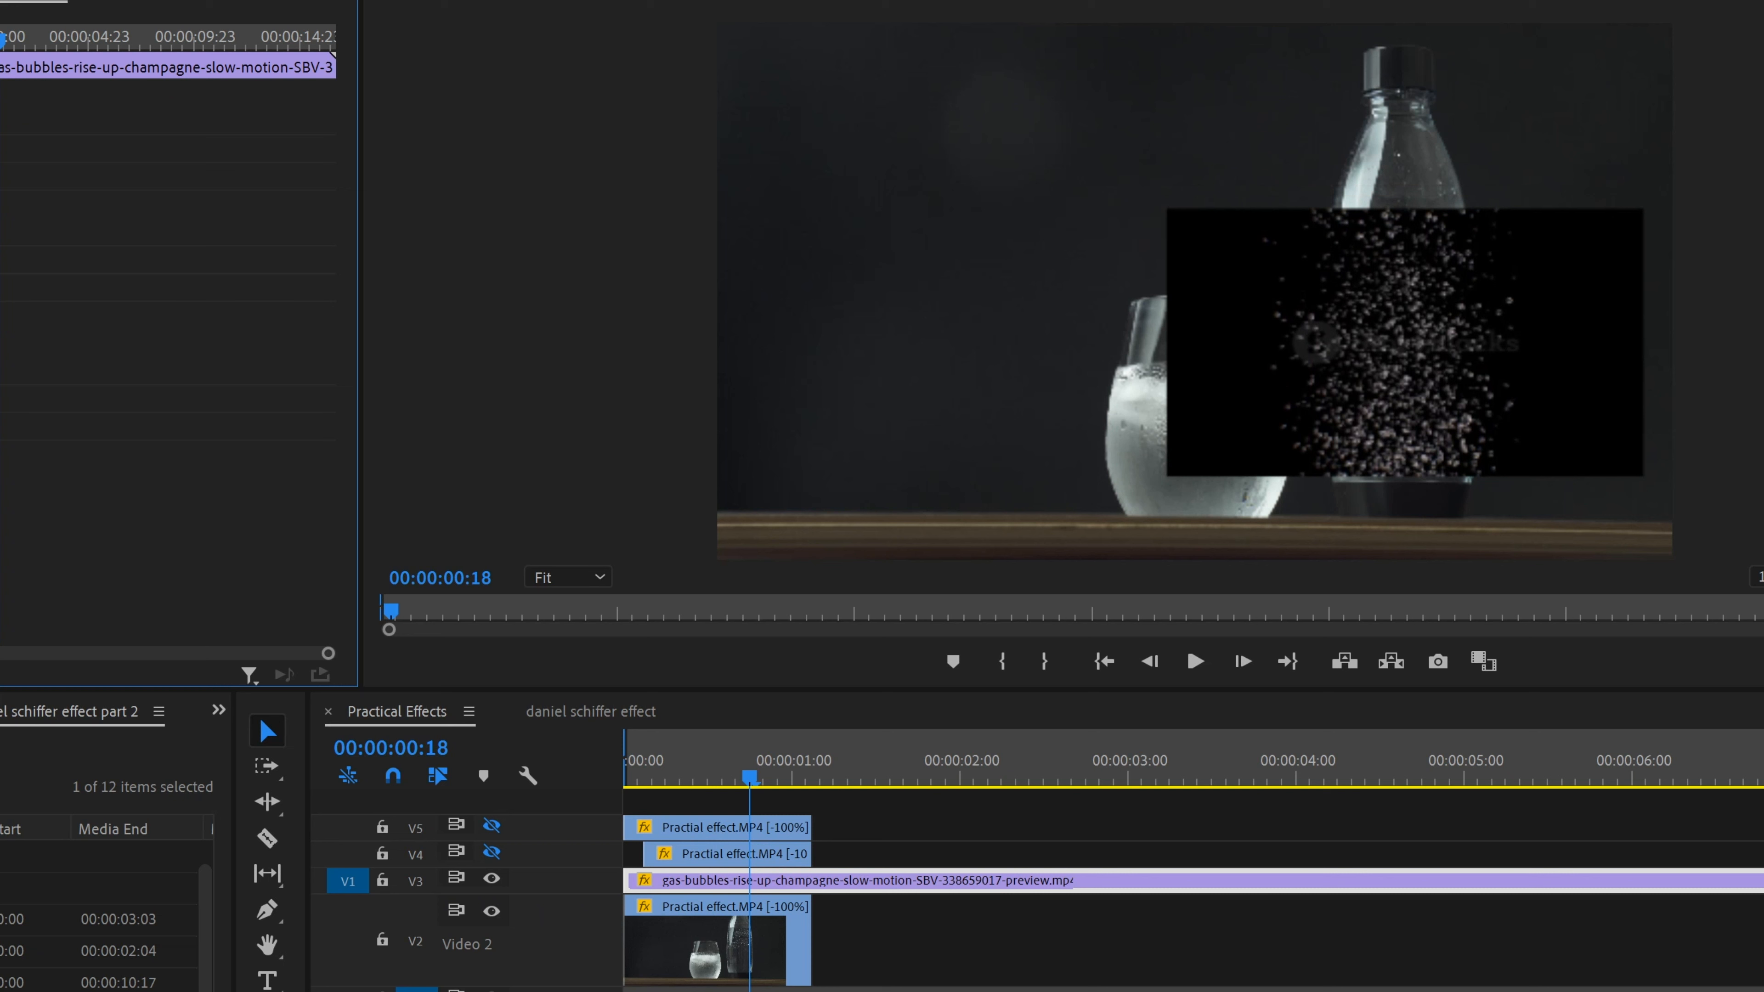
Draw a closed pen opacity mask on the bubbles clip around the bottle's water-filled body and fit its lower corners to the bottle.
left_click(1336, 222)
left_click(1333, 341)
left_click(1339, 446)
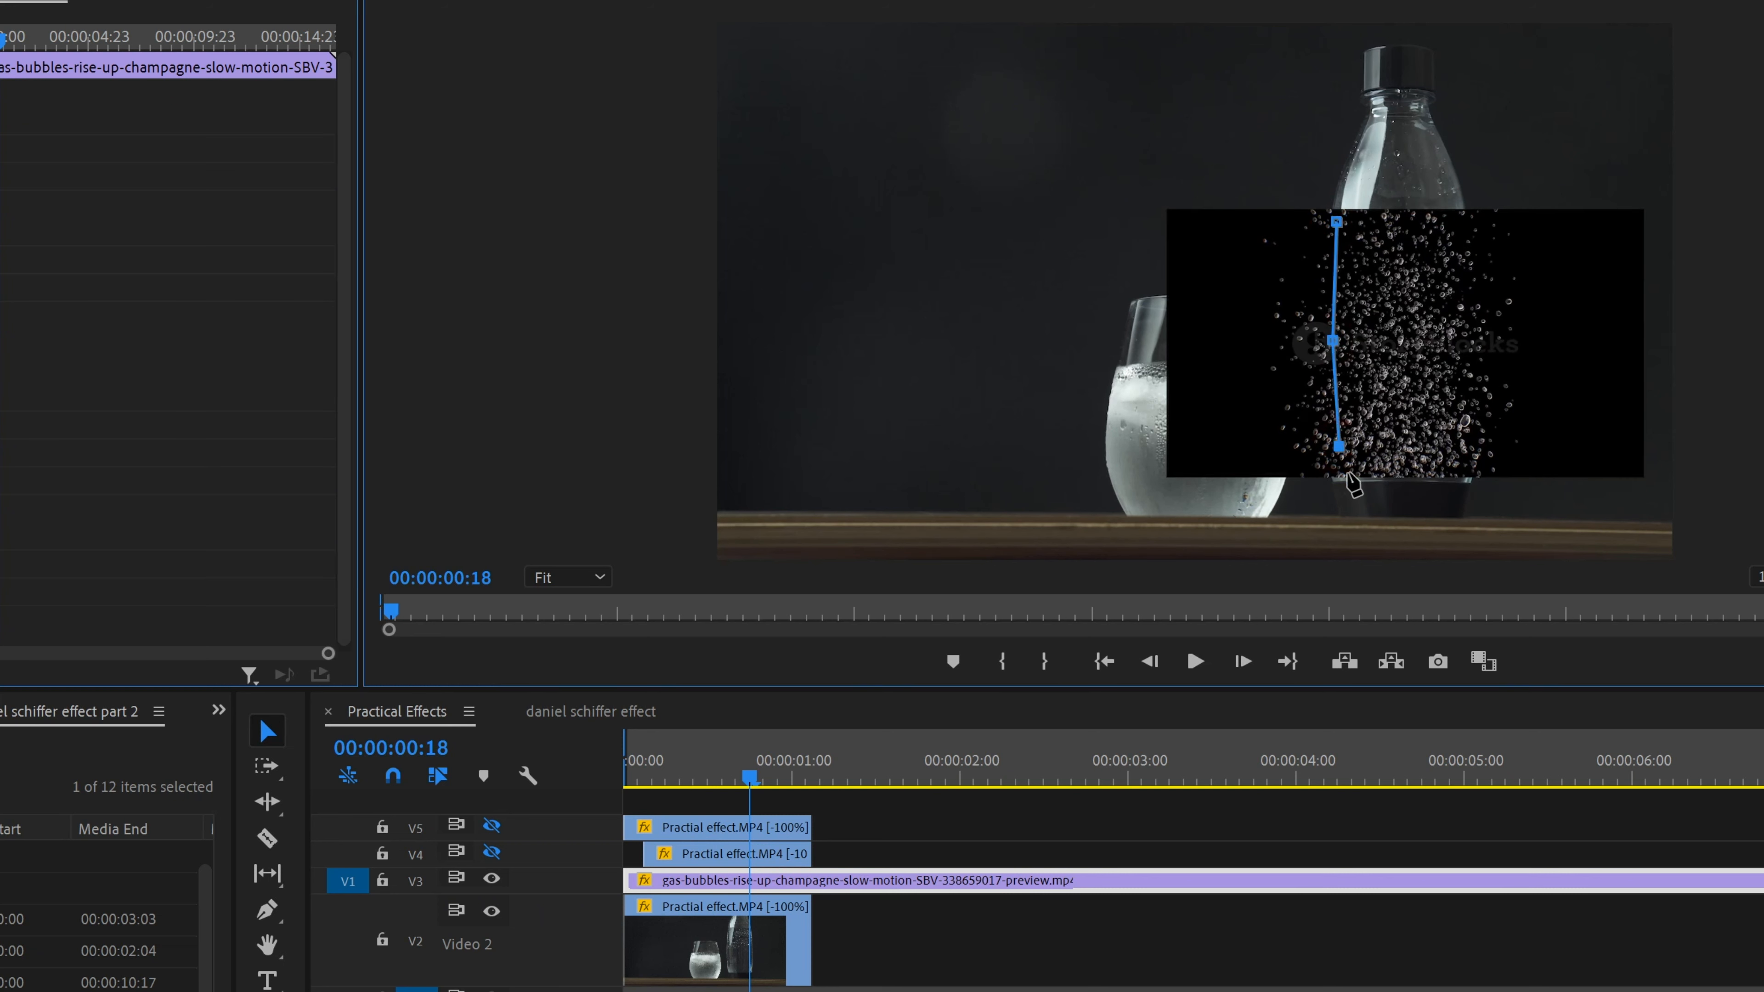
left_click_drag(1349, 472, 1361, 473)
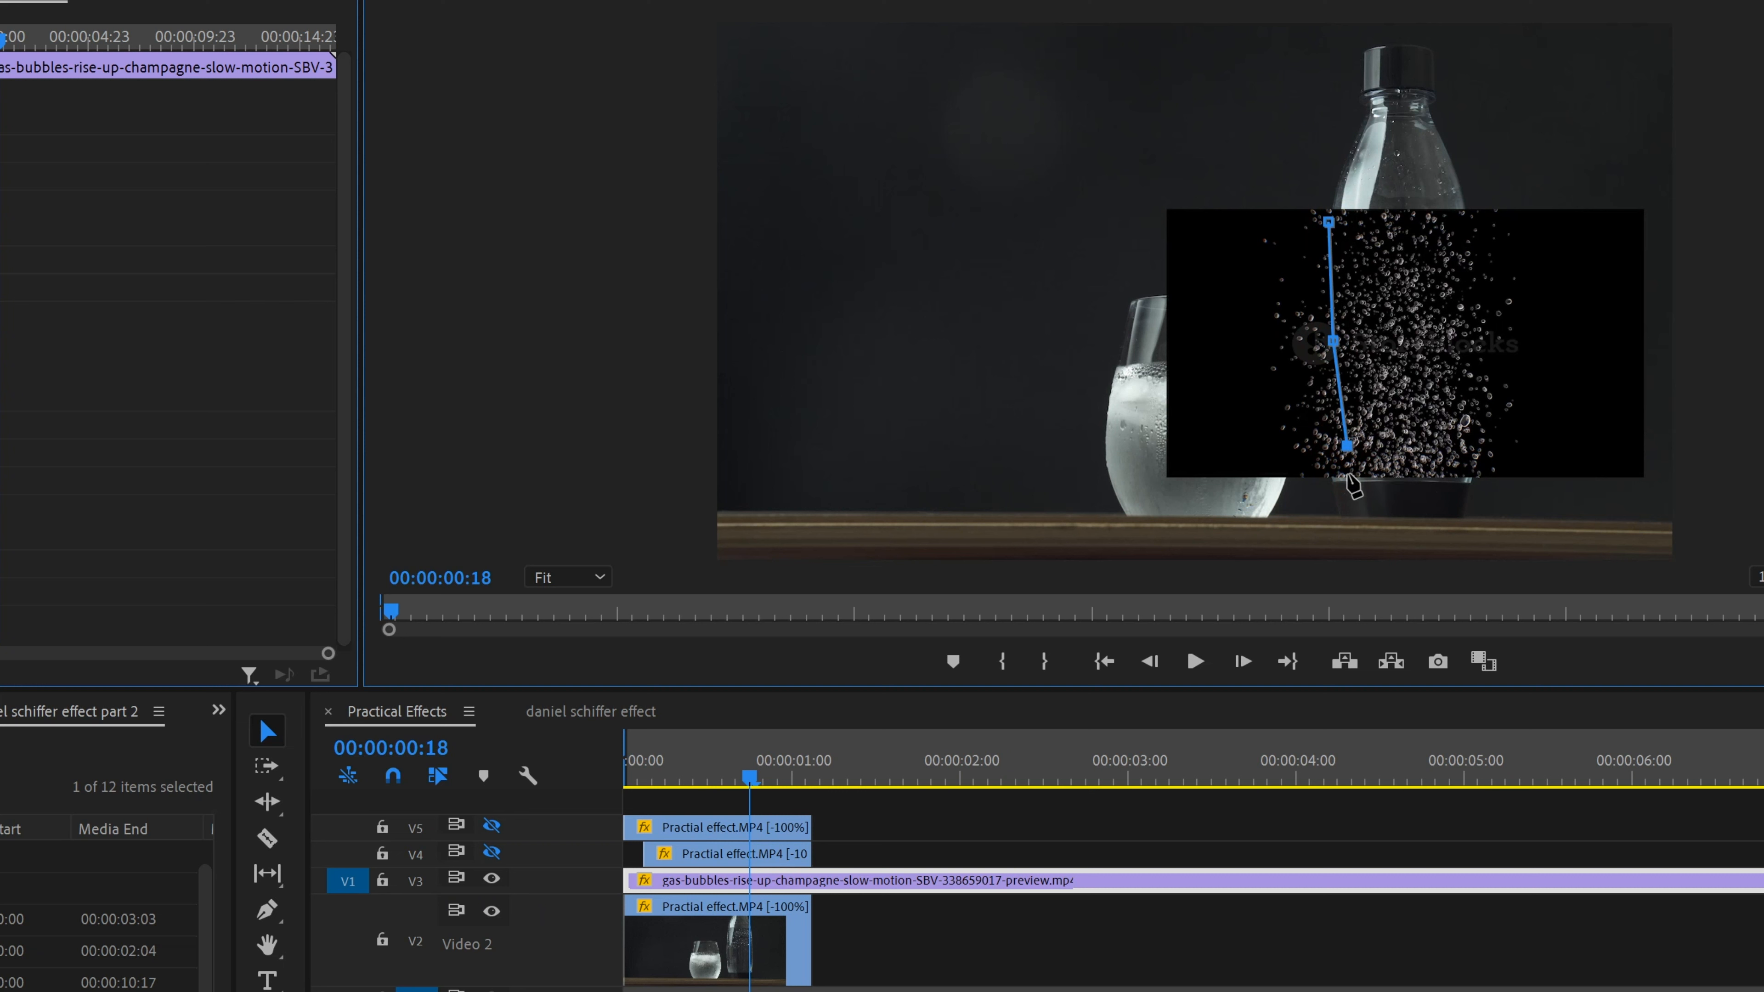
left_click_drag(1354, 473, 1350, 482)
left_click(1373, 474)
left_click(1454, 474)
left_click(1474, 423)
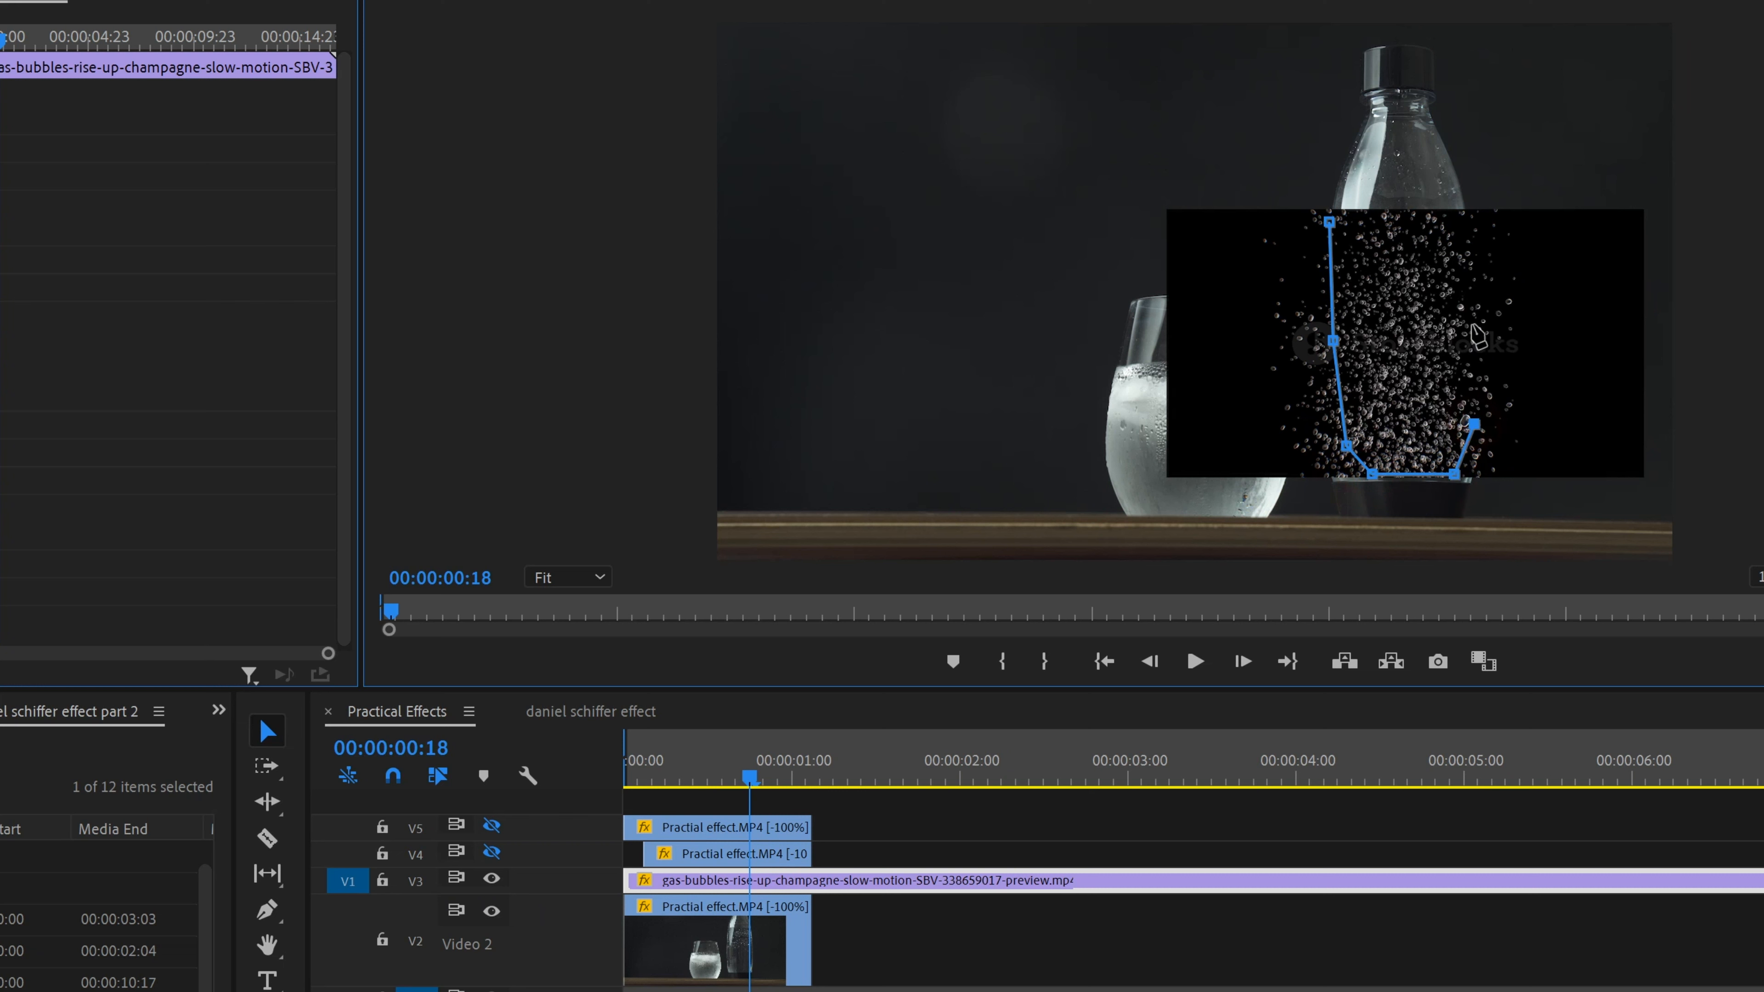
left_click(1477, 303)
left_click(1475, 223)
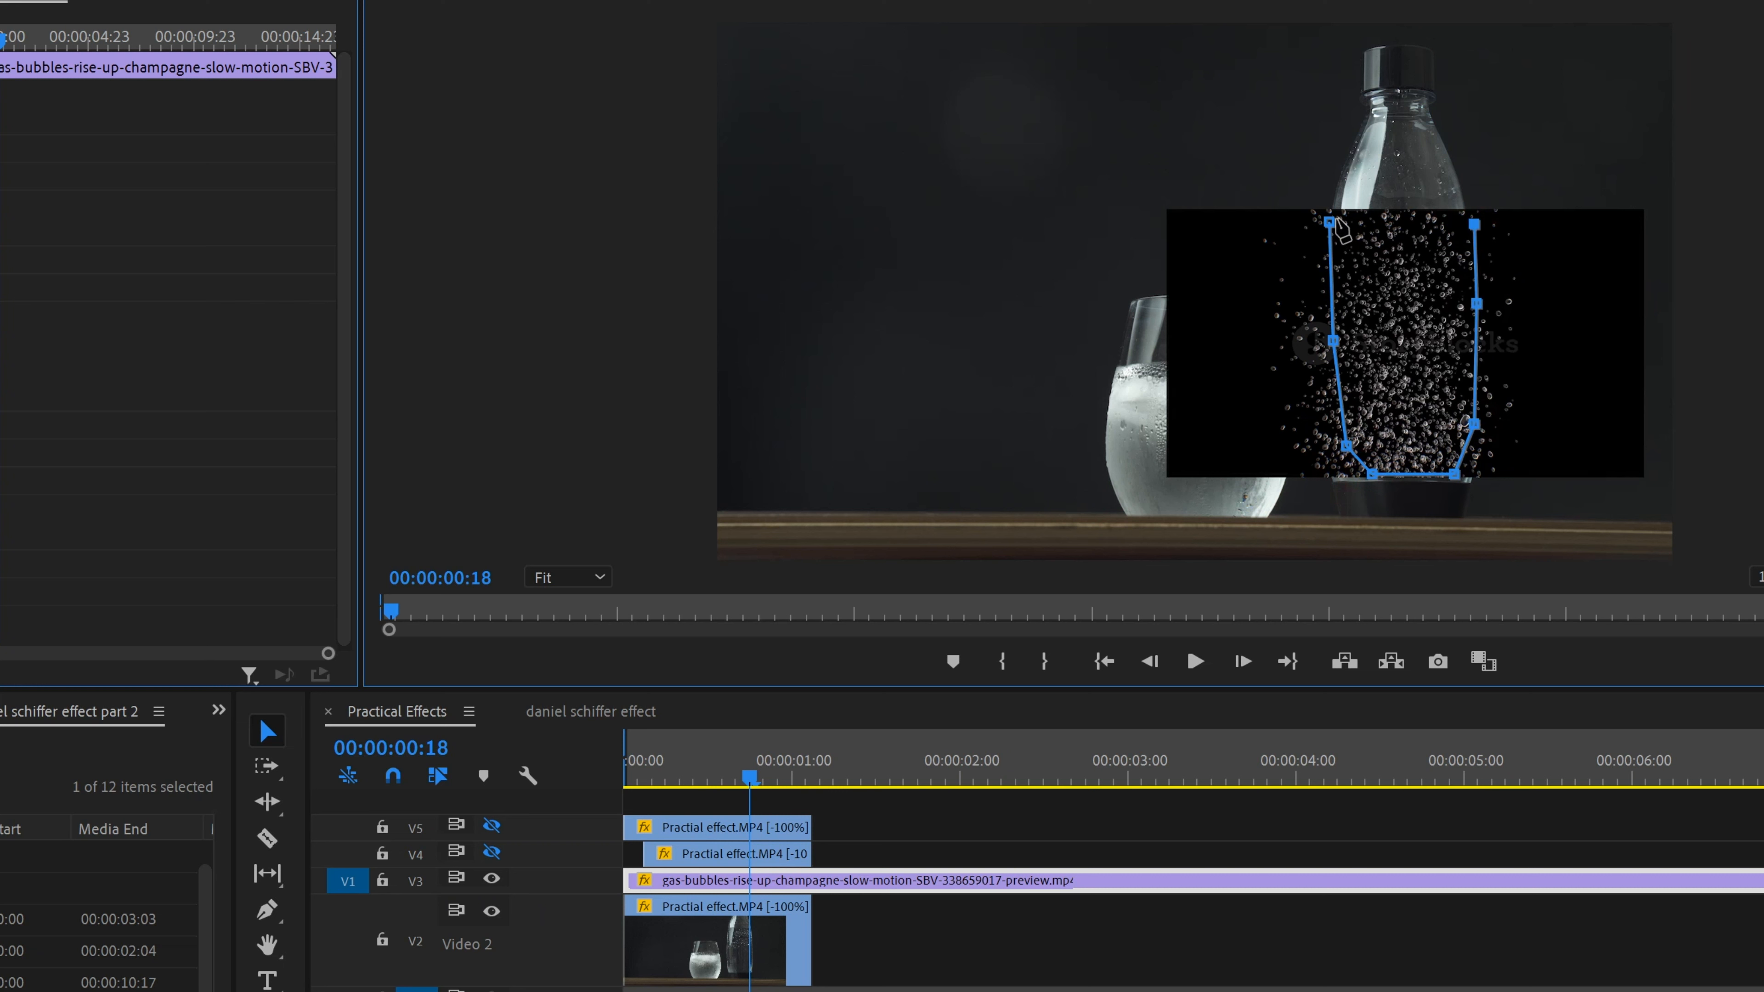
left_click(1328, 222)
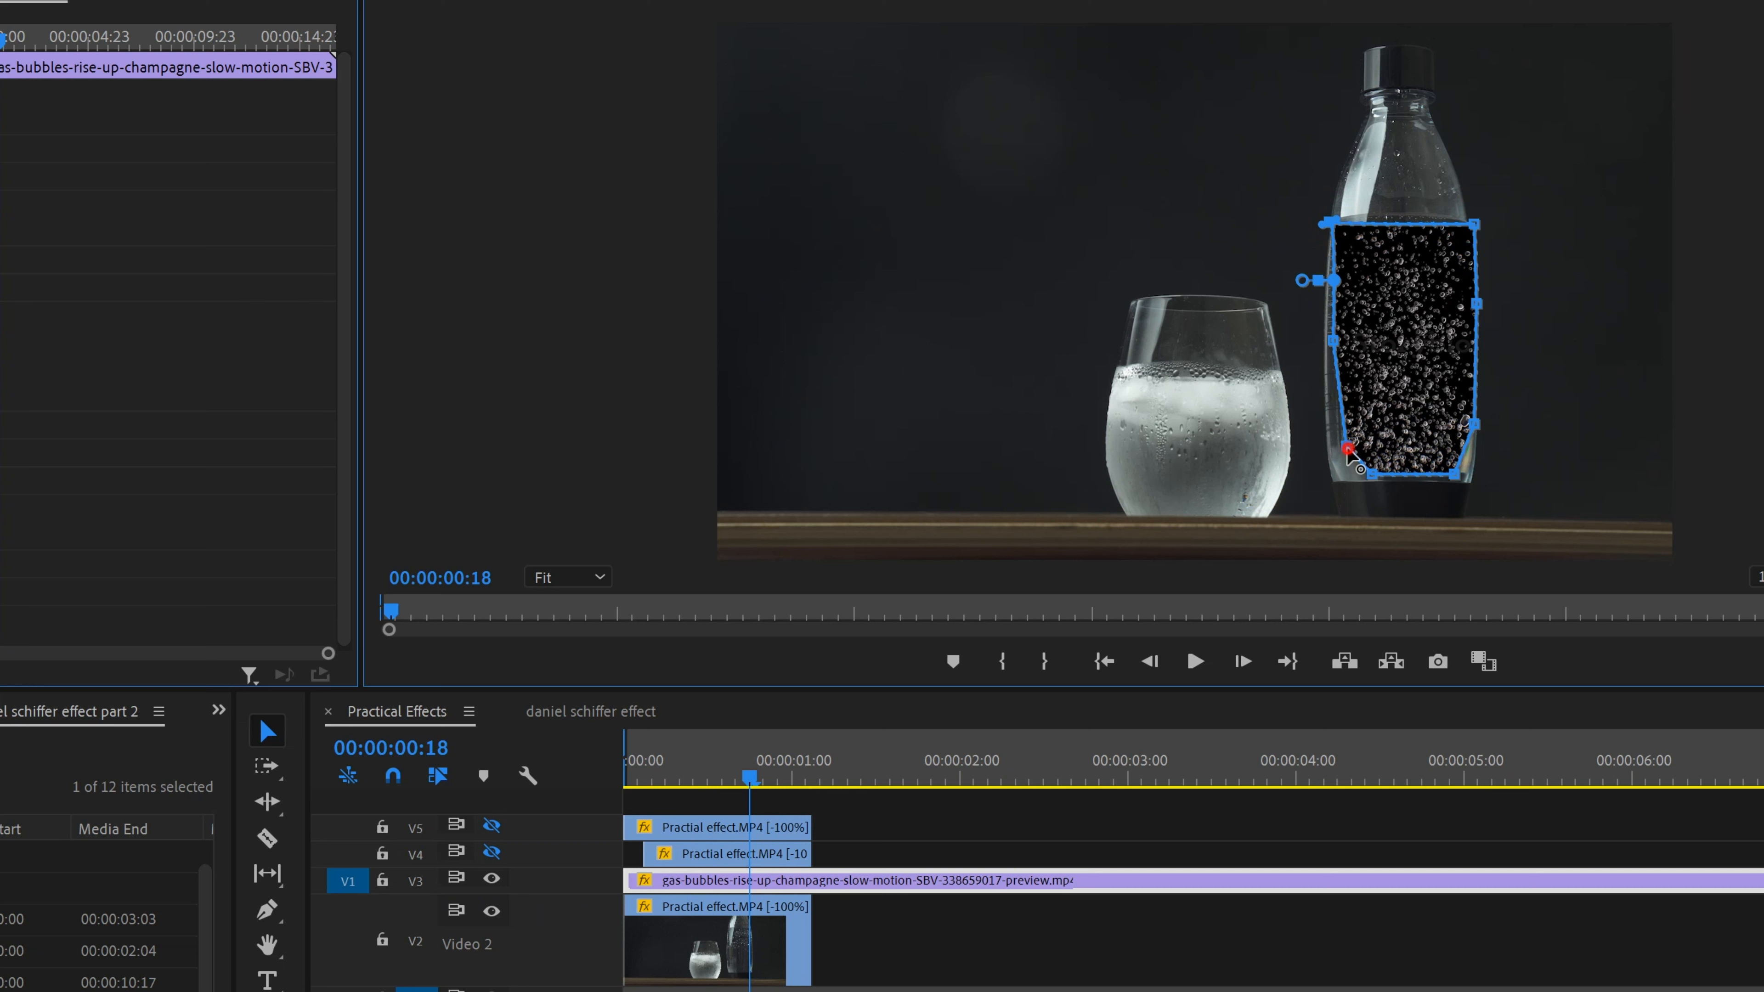
mouse_move(1346, 452)
left_mouse_down()
mouse_move(1330, 454)
mouse_move(1344, 479)
left_mouse_up()
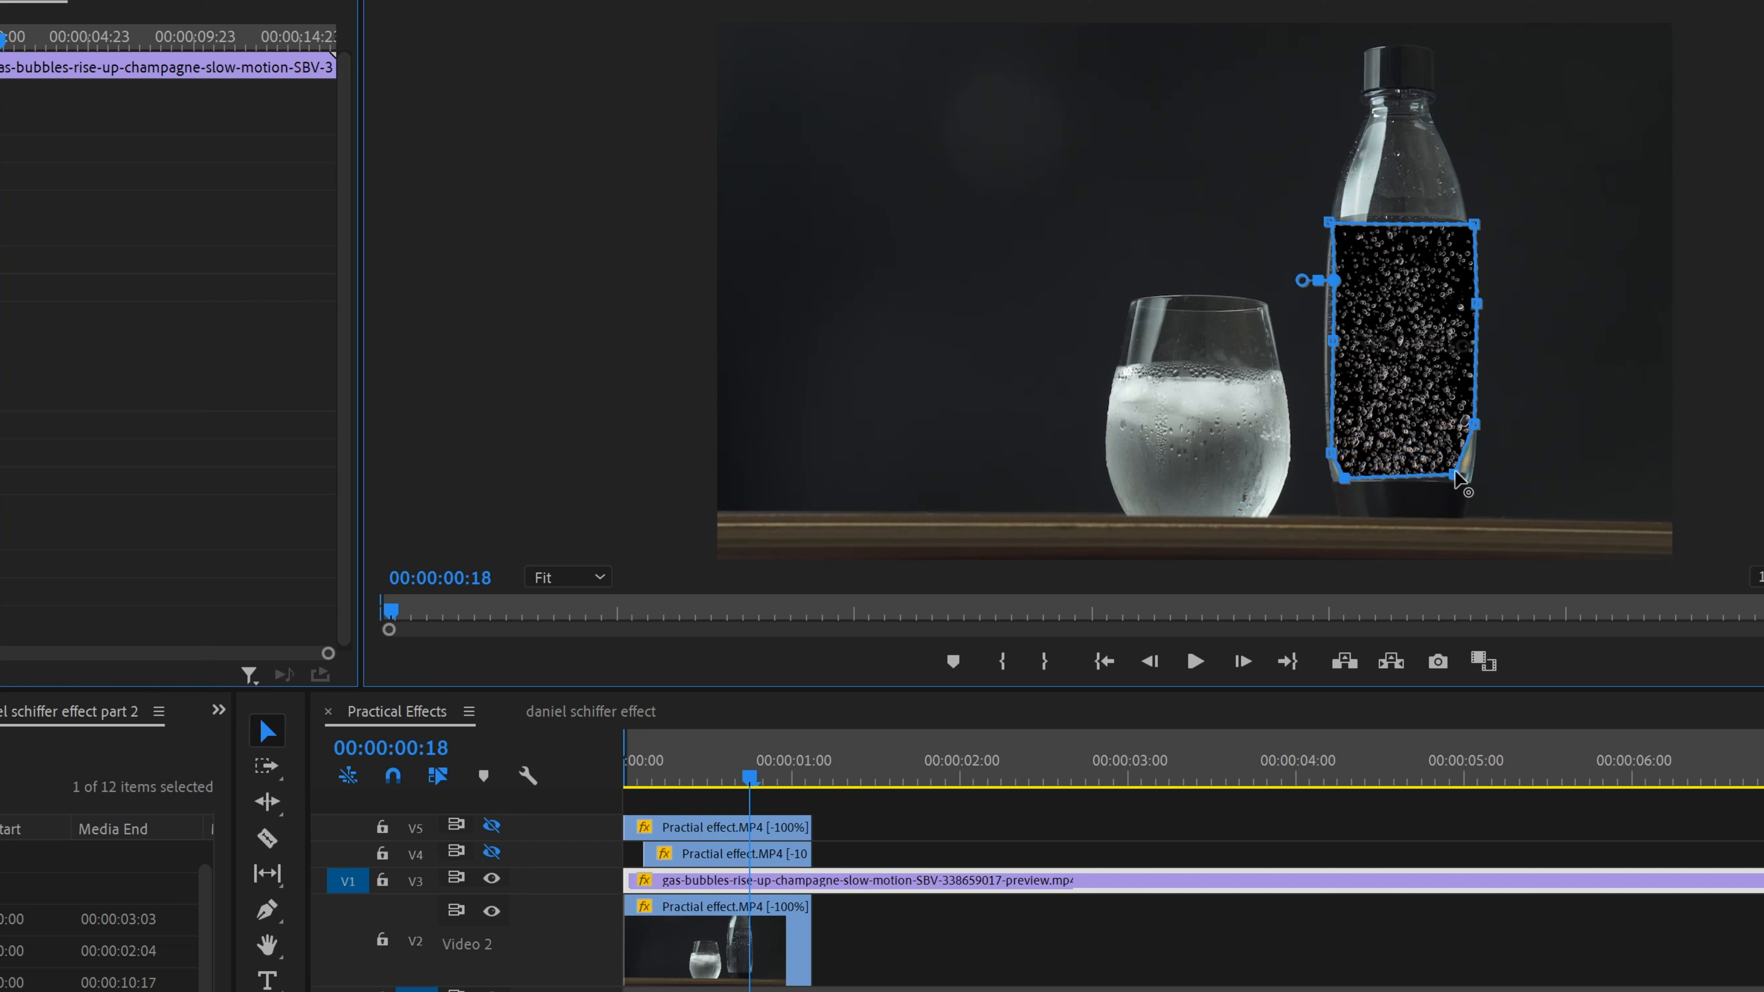
left_click_drag(1455, 474, 1464, 475)
Try the Dissolve and Darken blend modes on the masked bubbles clip.
left_click(106, 551)
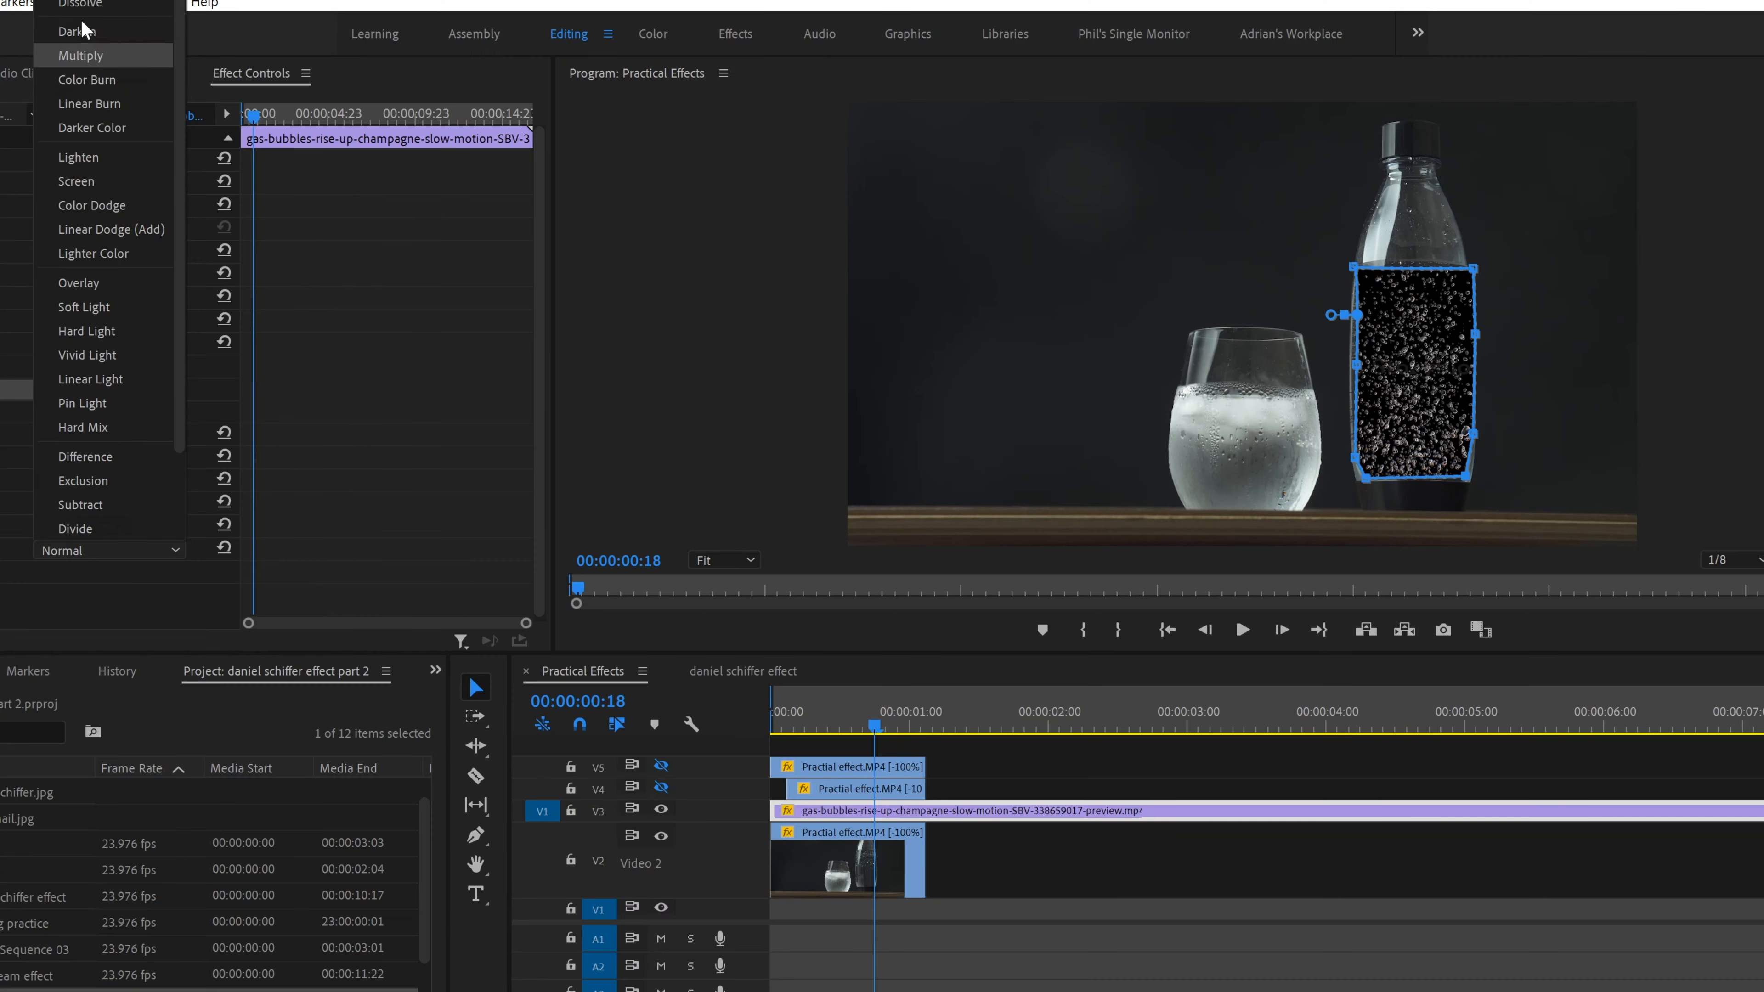
left_click(82, 6)
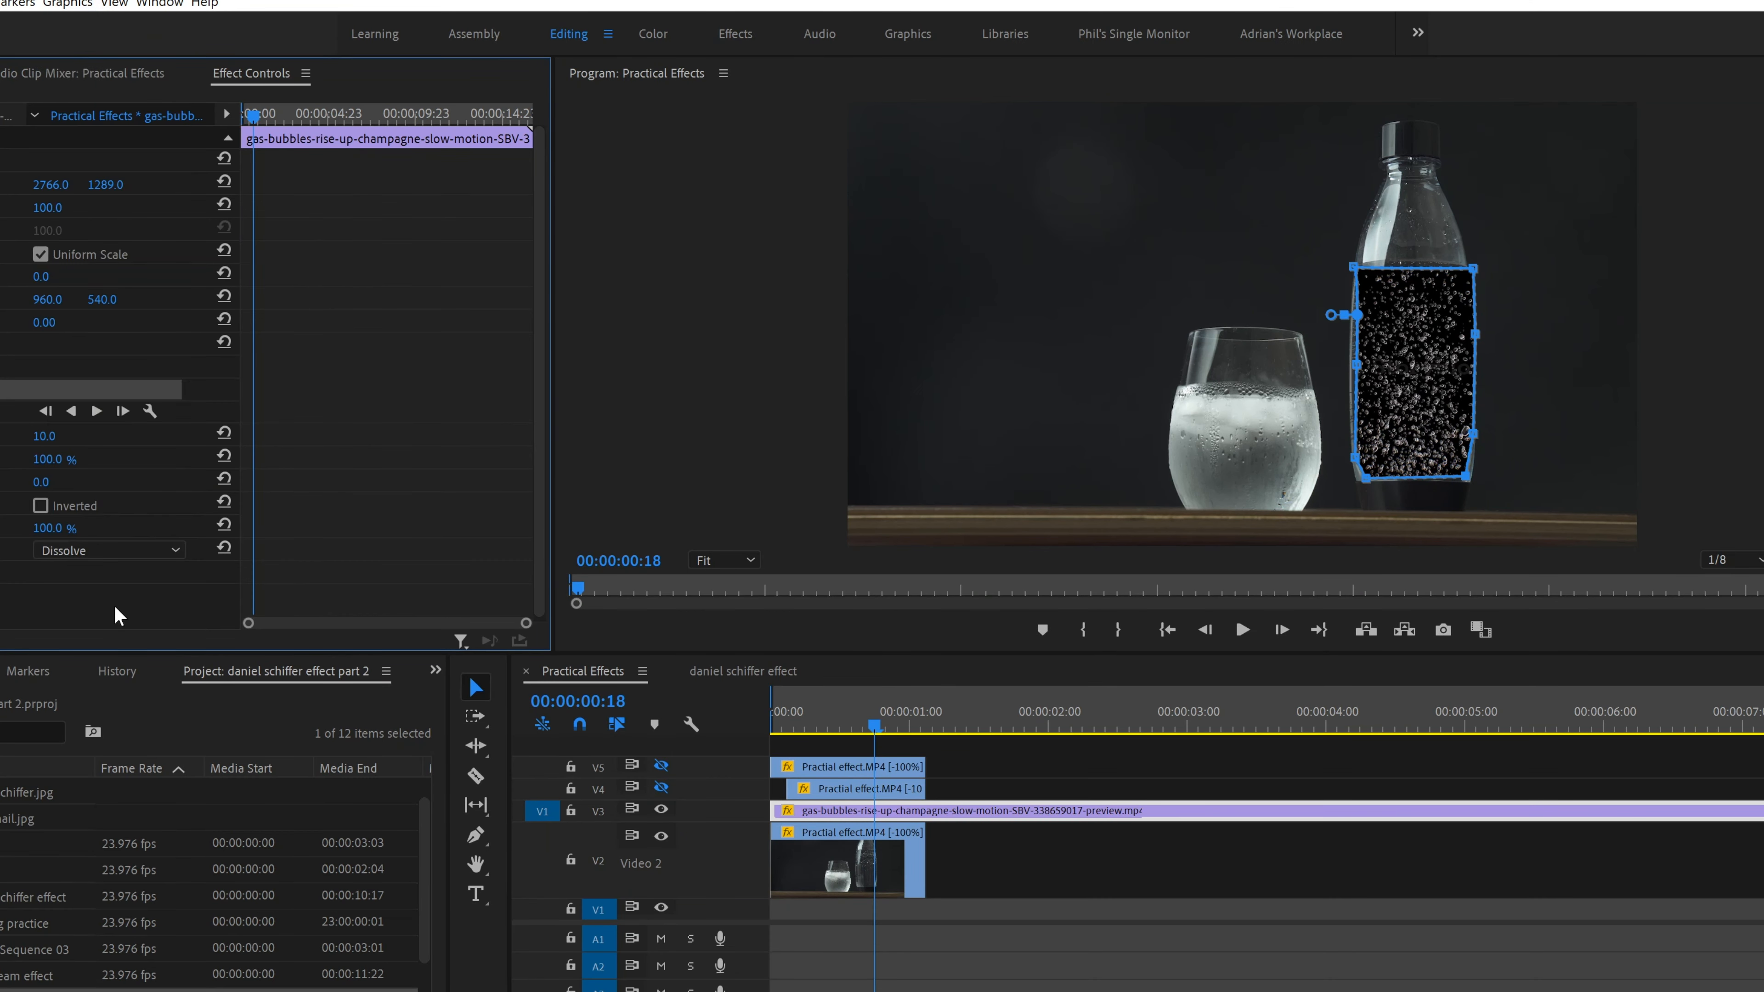
left_click(102, 551)
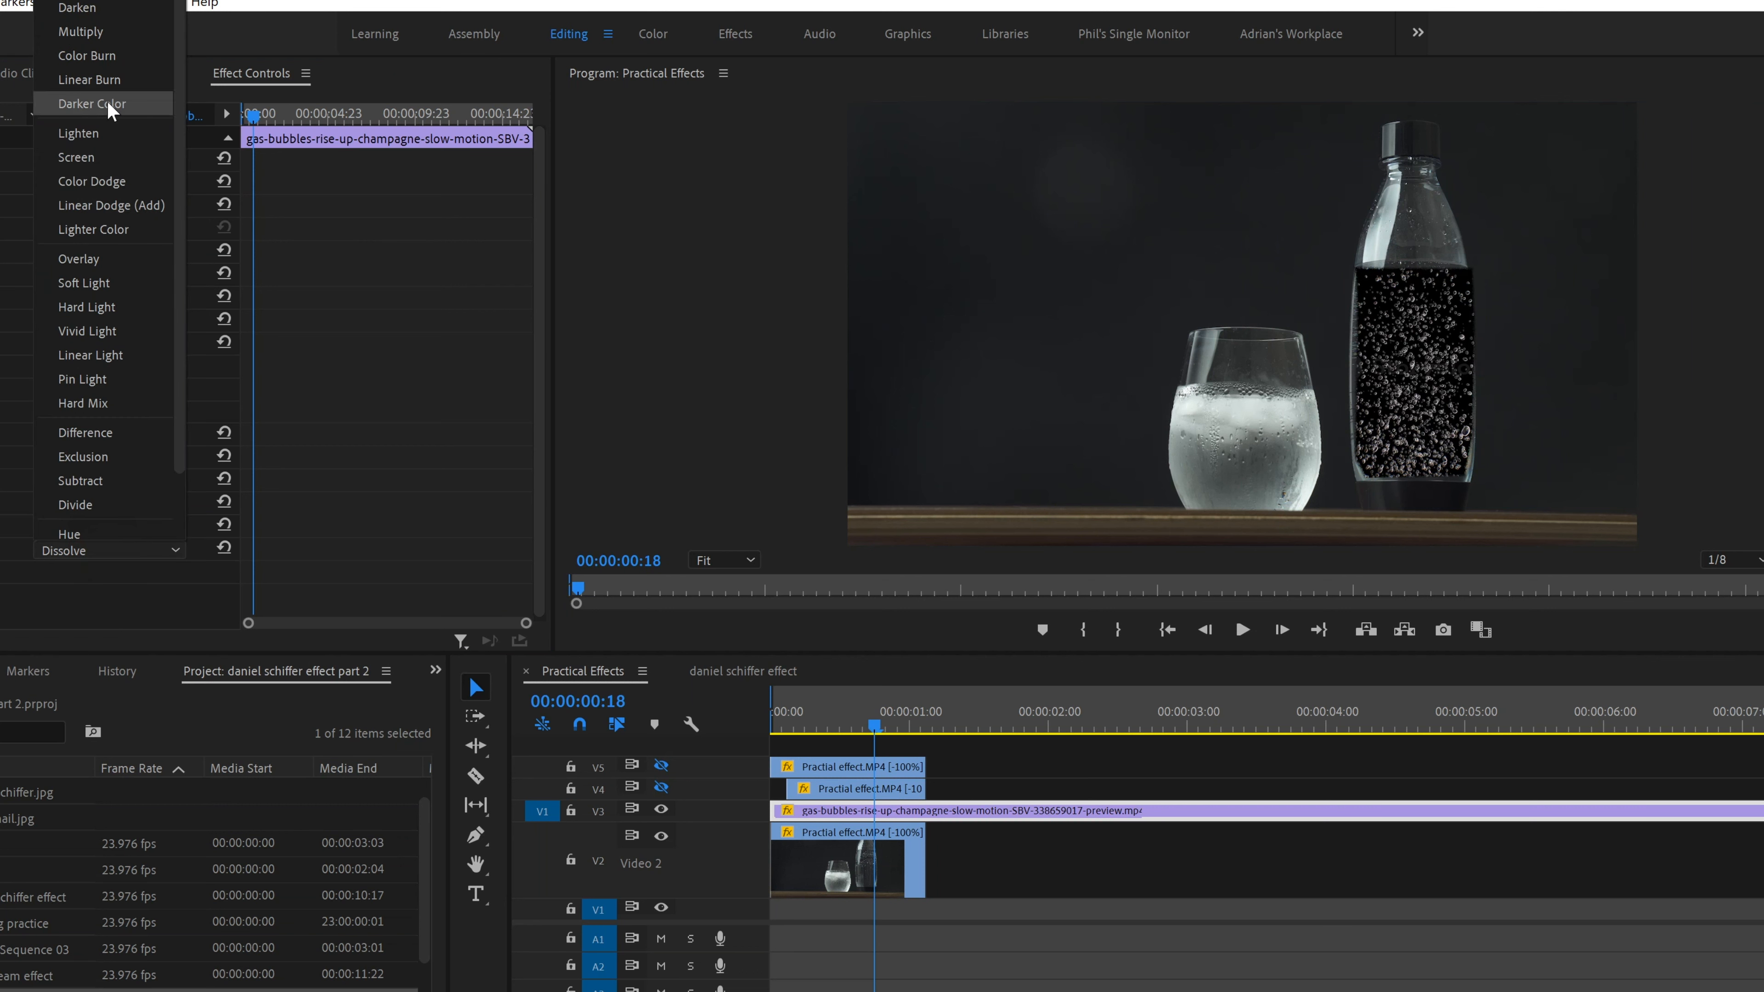
left_click(83, 7)
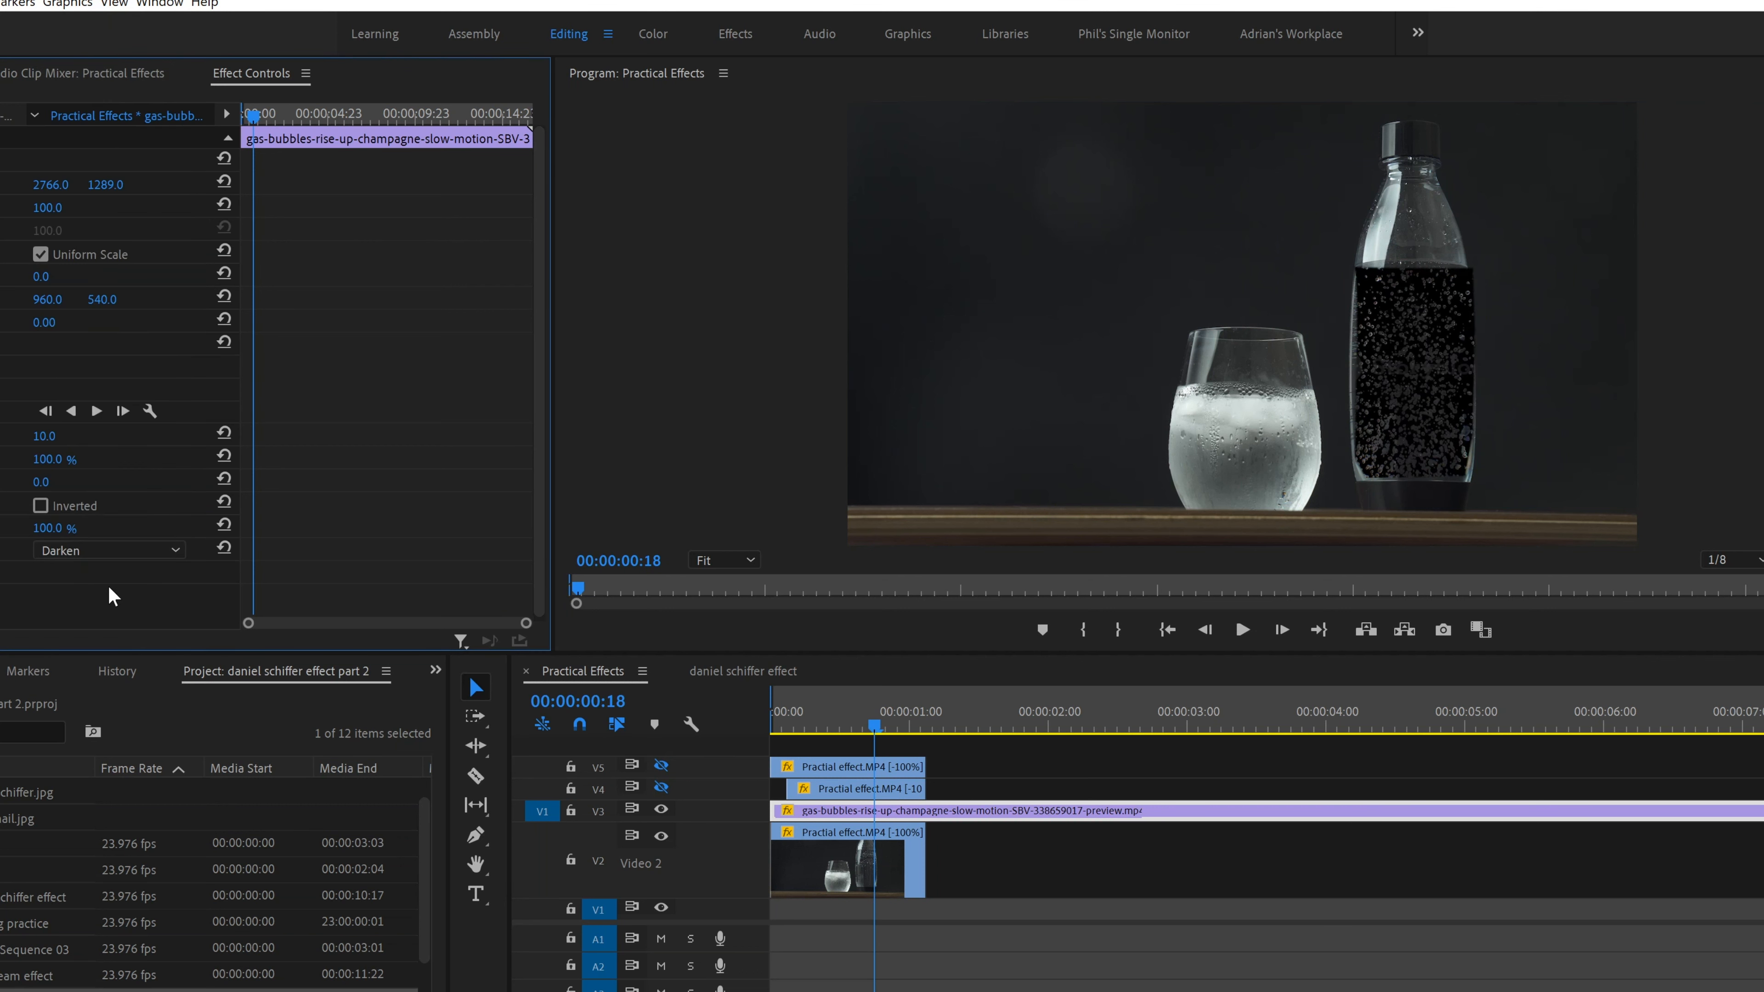
Set the bubbles clip's blend mode to Lighten and check the bubbles in the bottle up to 00:00:00:23.
left_click(108, 553)
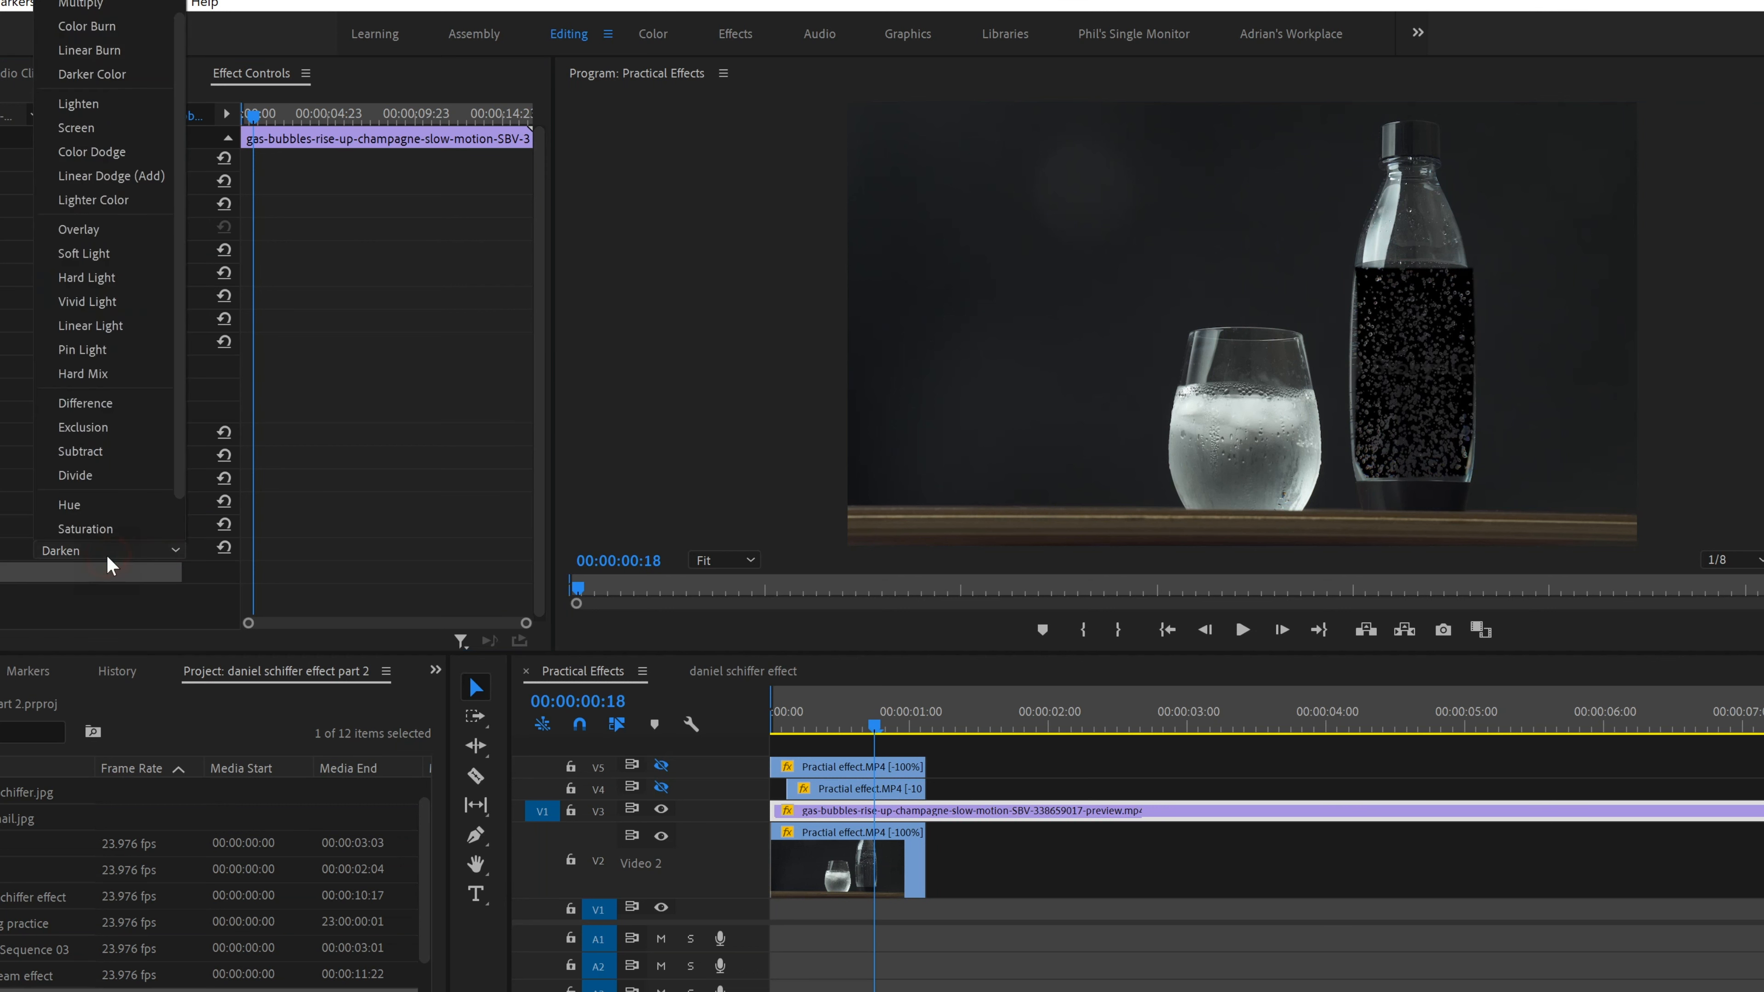
left_click(96, 106)
mouse_move(886, 740)
left_mouse_down()
mouse_move(799, 738)
mouse_move(911, 736)
left_mouse_up()
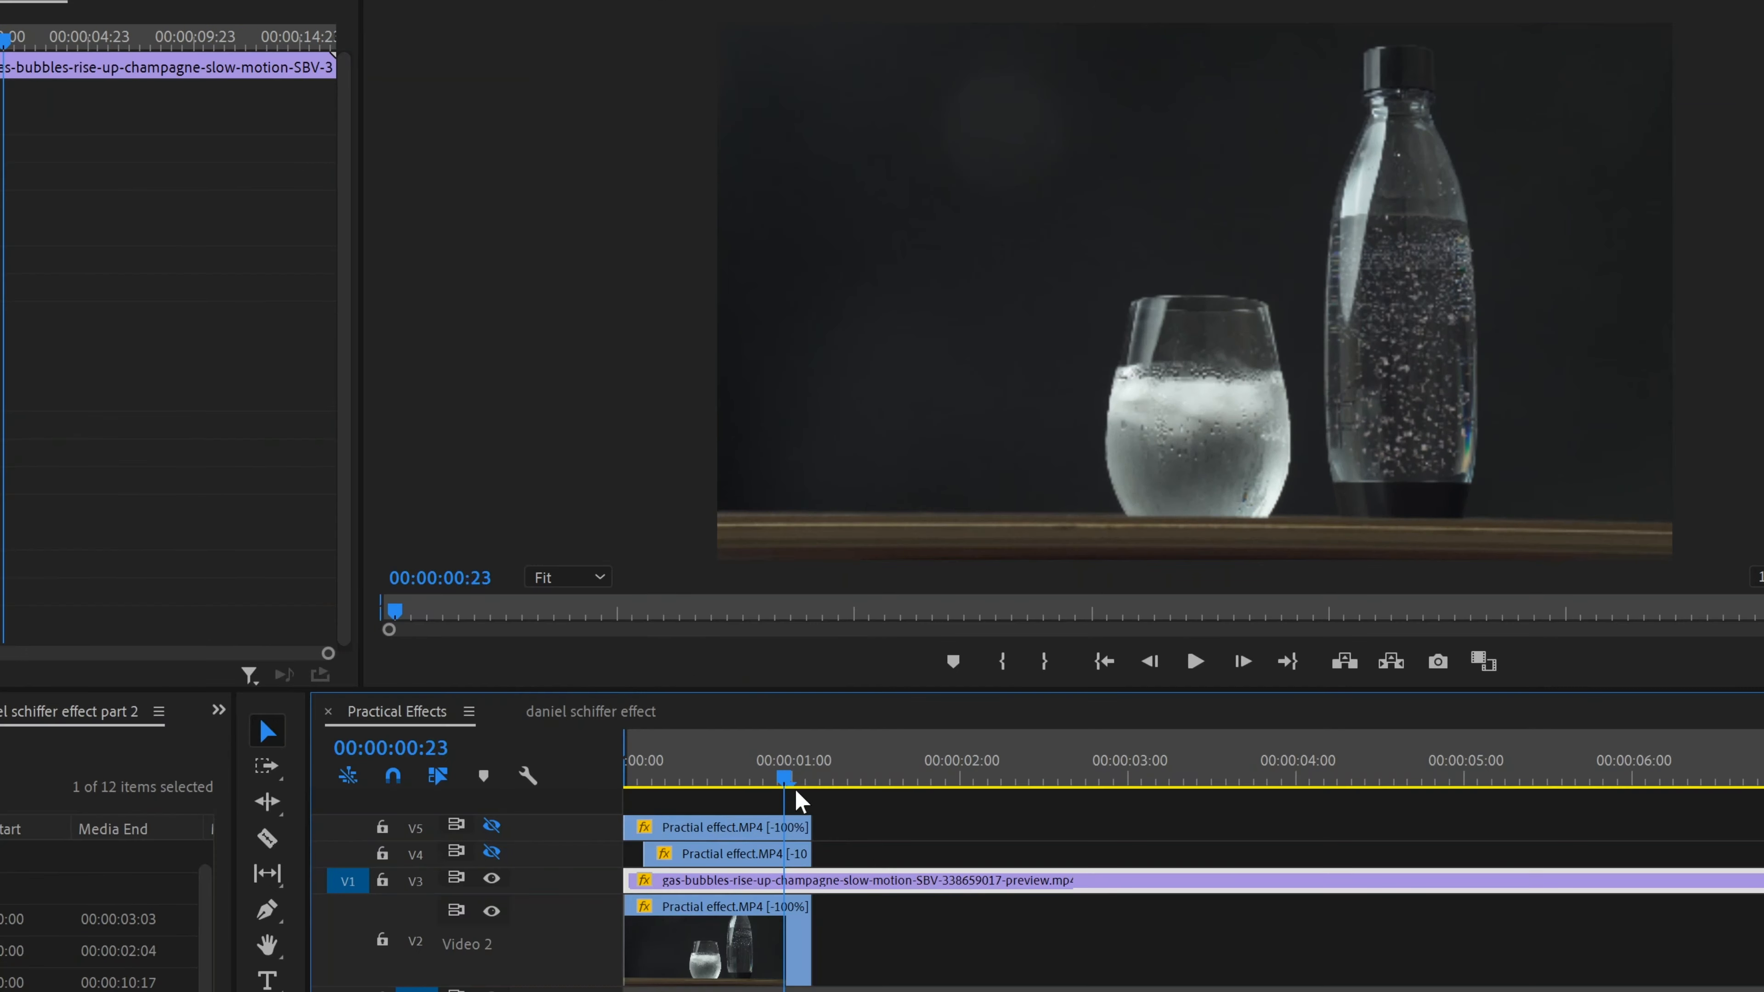
Move the V4 and V5 clips up one track and duplicate the bubbles clip from V3 onto V4.
left_click_drag(1027, 779, 906, 764)
mouse_move(785, 823)
left_mouse_down()
mouse_move(758, 827)
mouse_move(759, 812)
left_mouse_up()
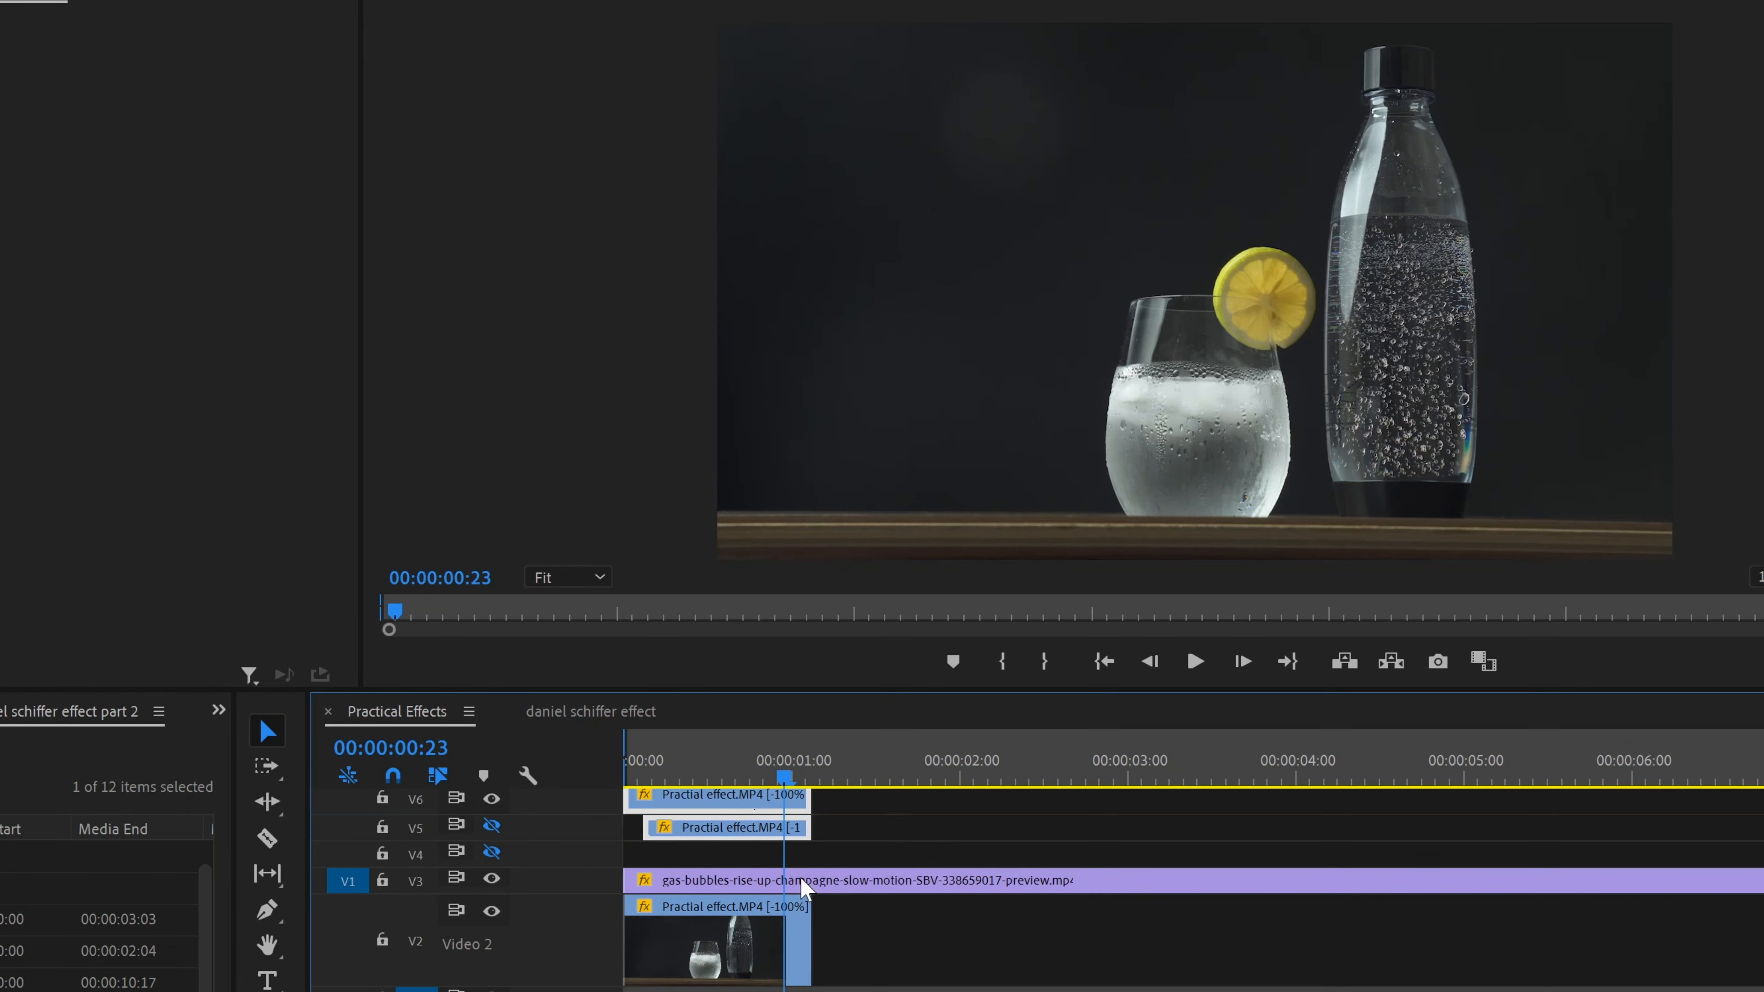
left_click(804, 884)
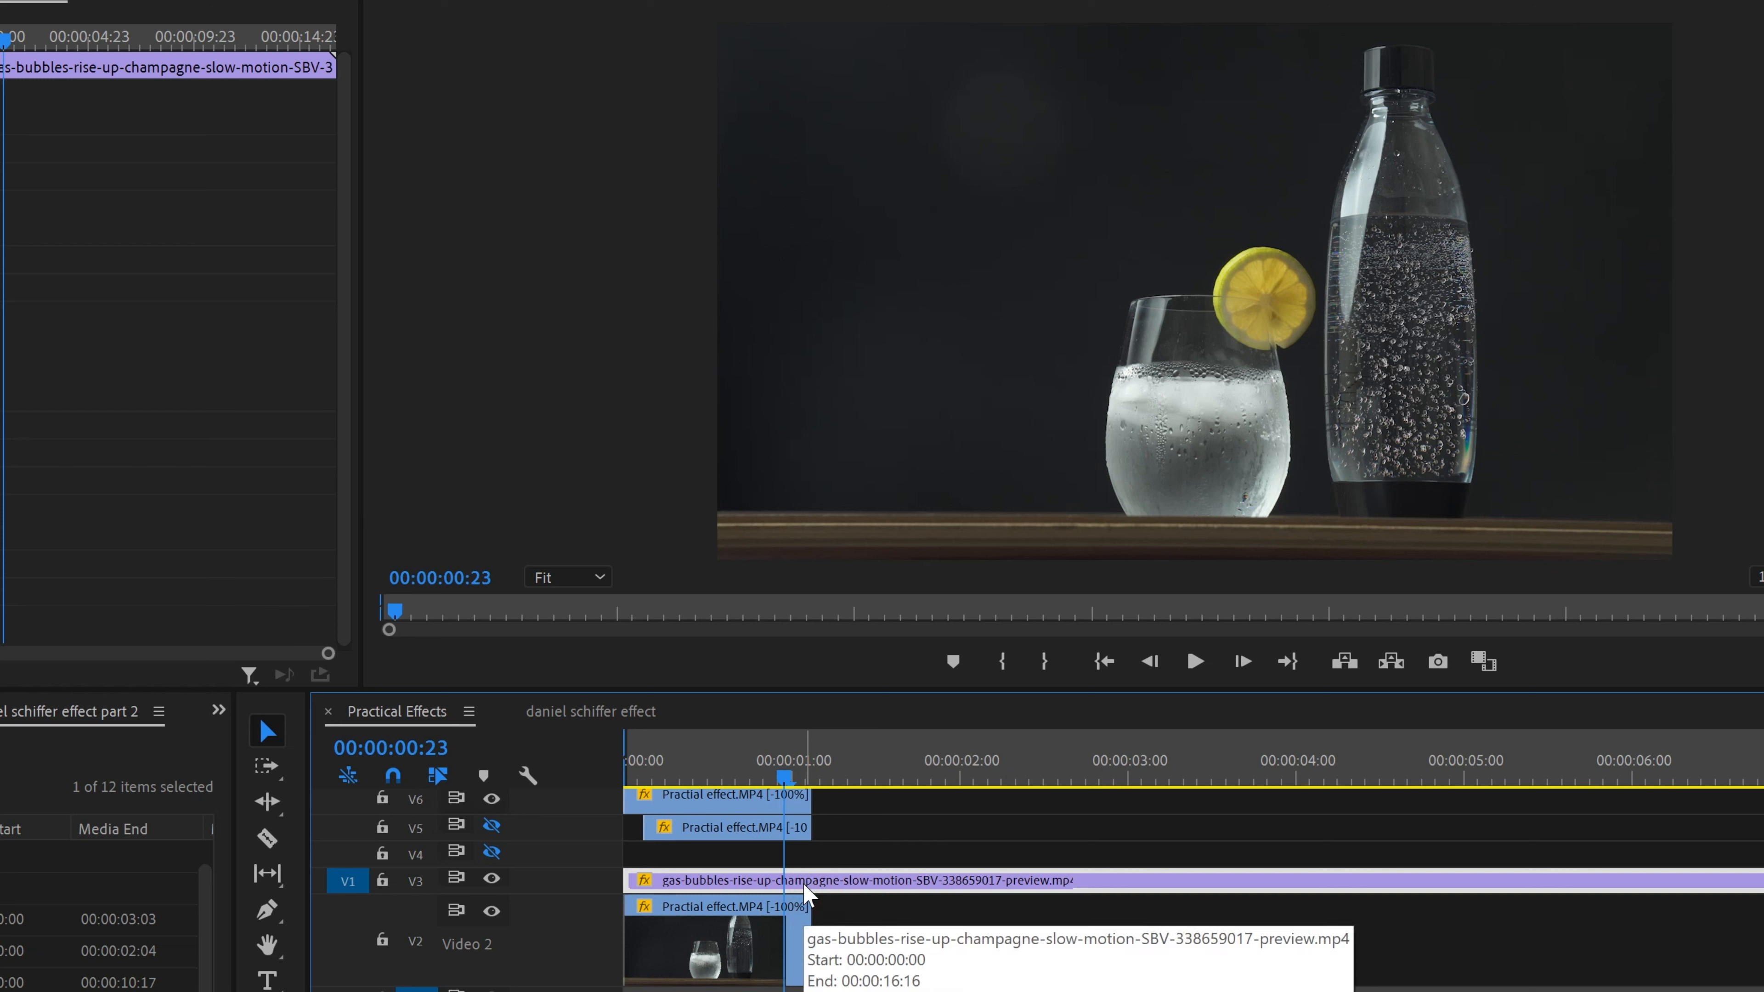
left_click_drag(806, 888, 816, 862)
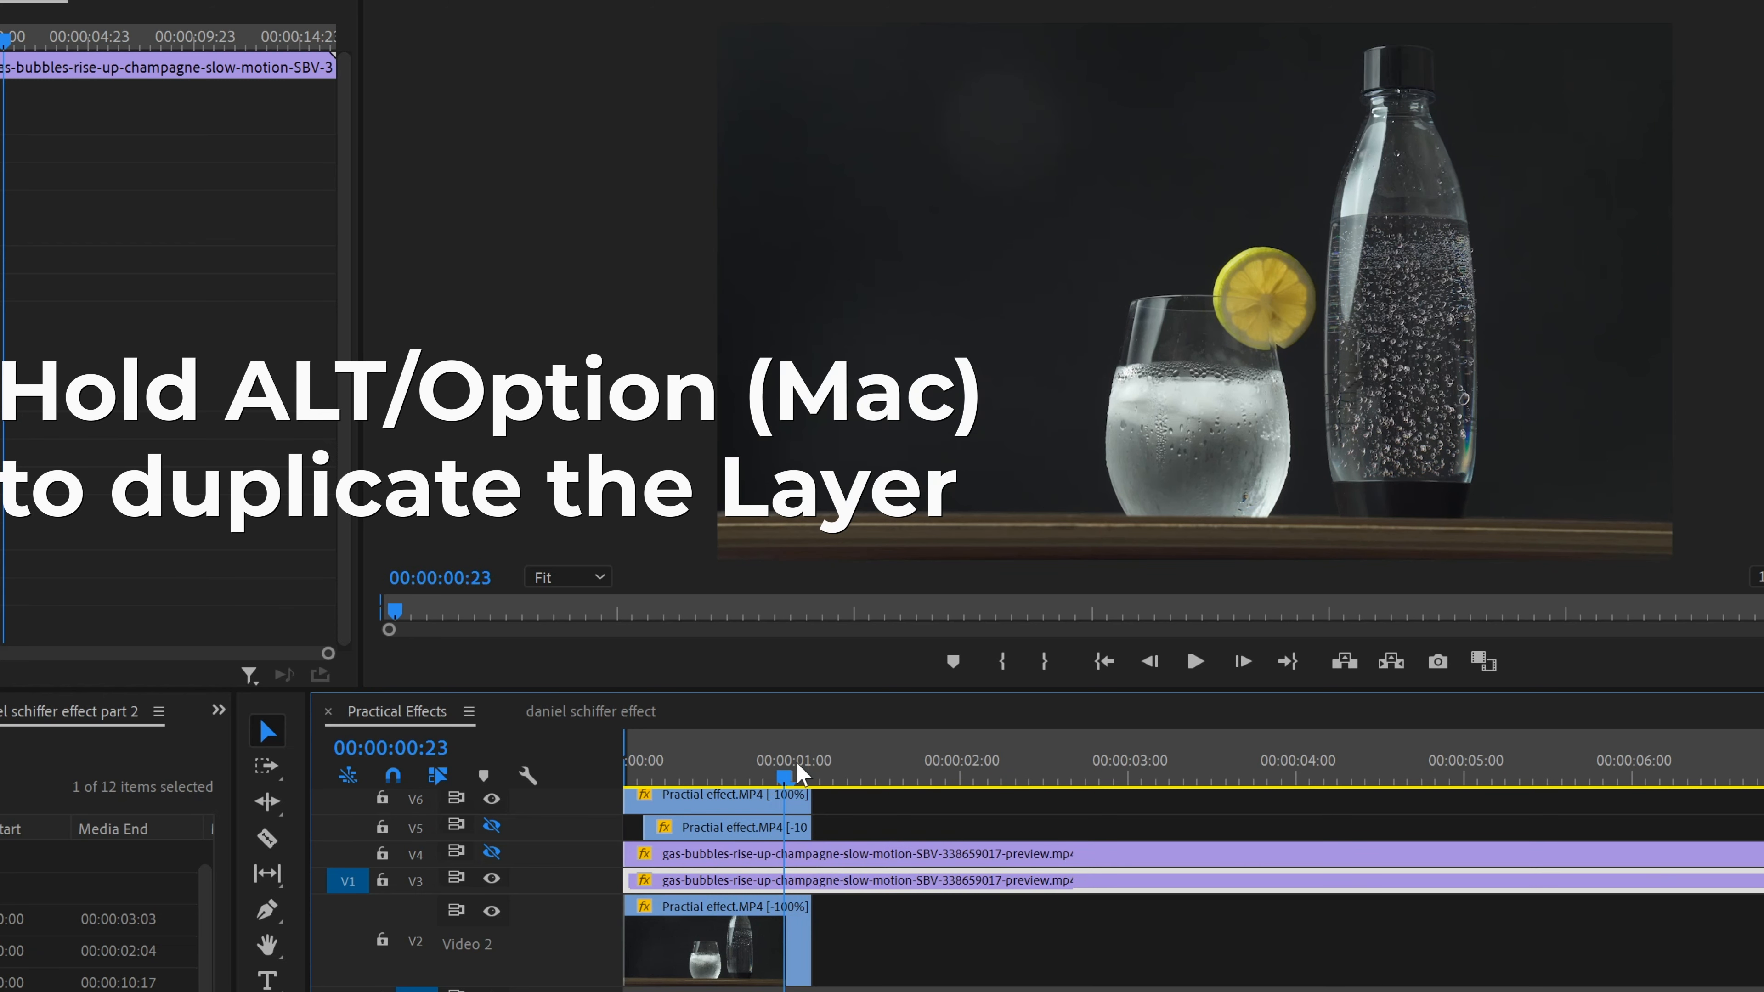
Show the V4 track and hide the V5 and V6 tracks.
left_click_drag(791, 772, 822, 778)
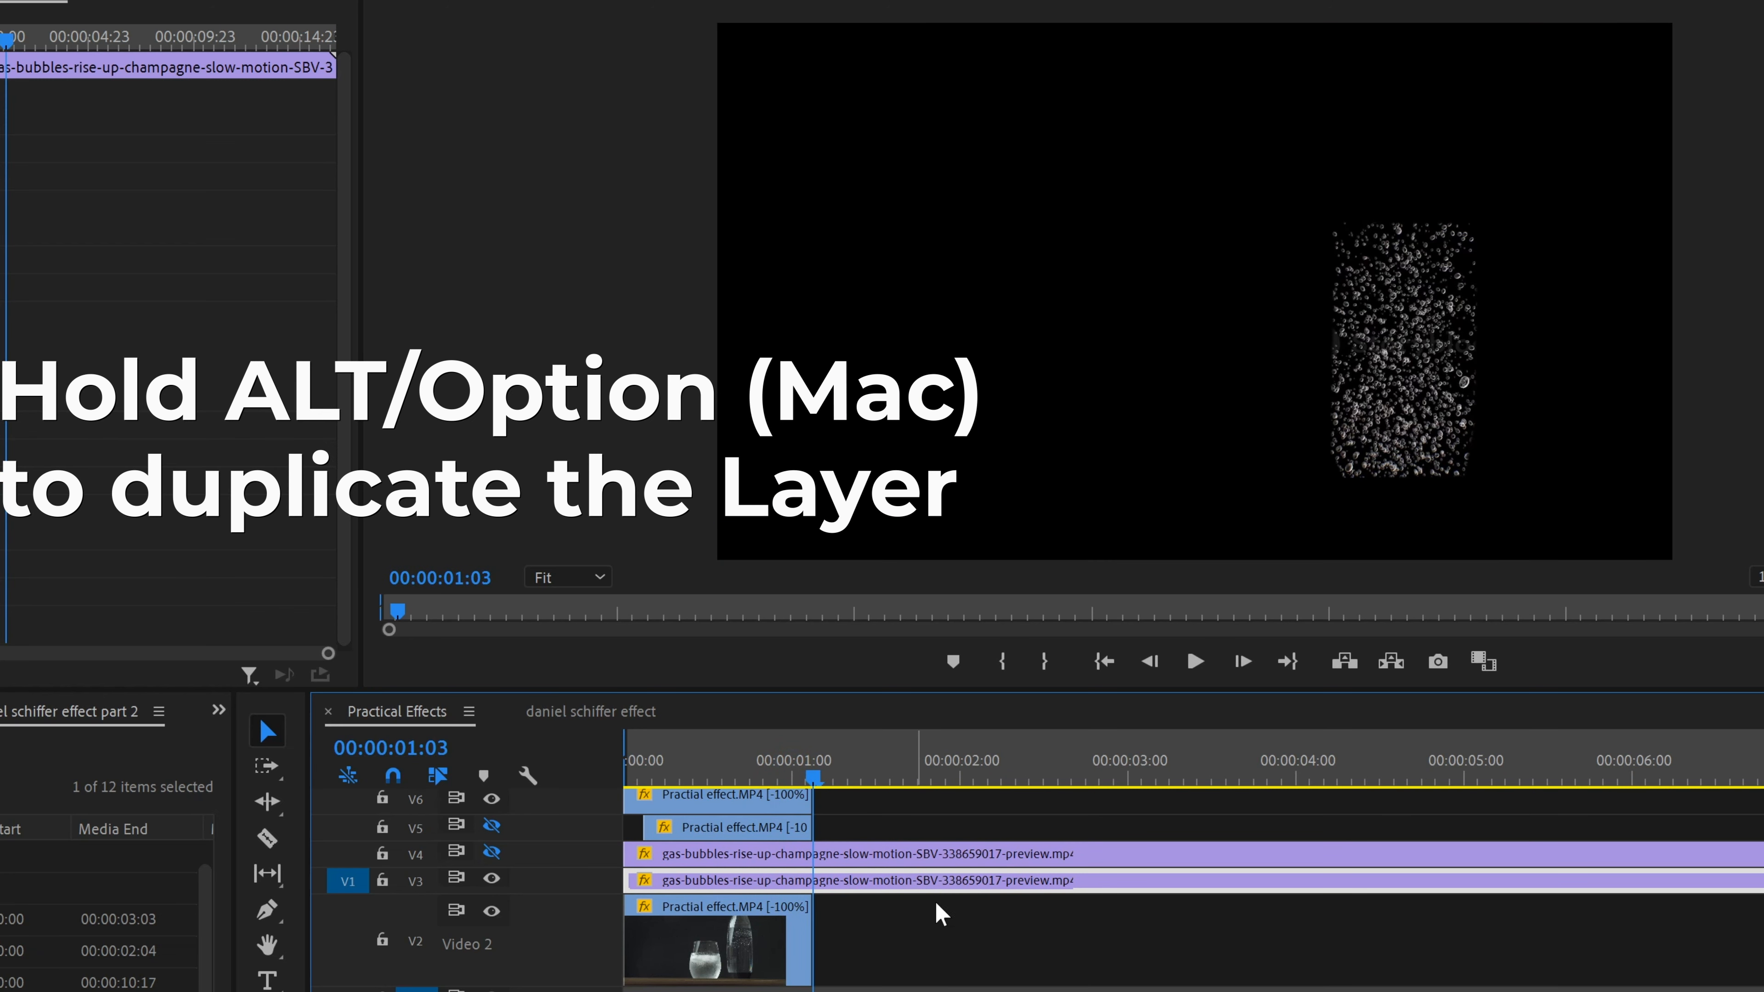
left_click(492, 825)
left_click(492, 825)
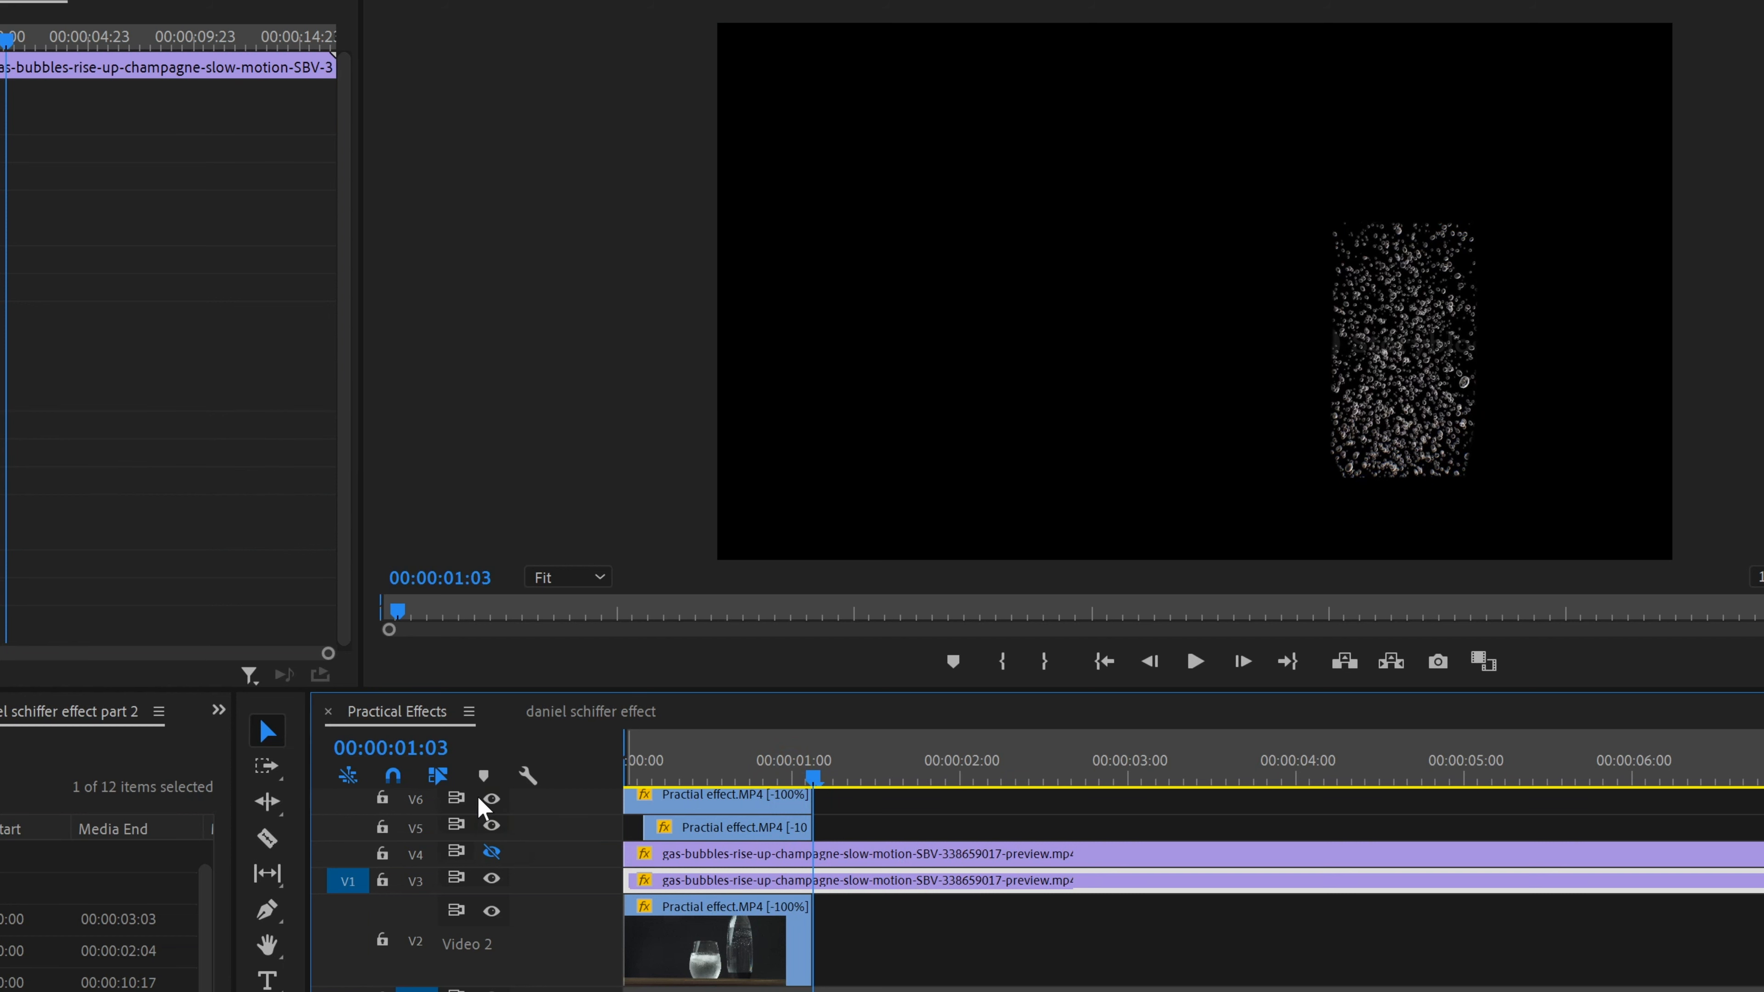
left_click(491, 852)
left_click(492, 825)
left_click(489, 796)
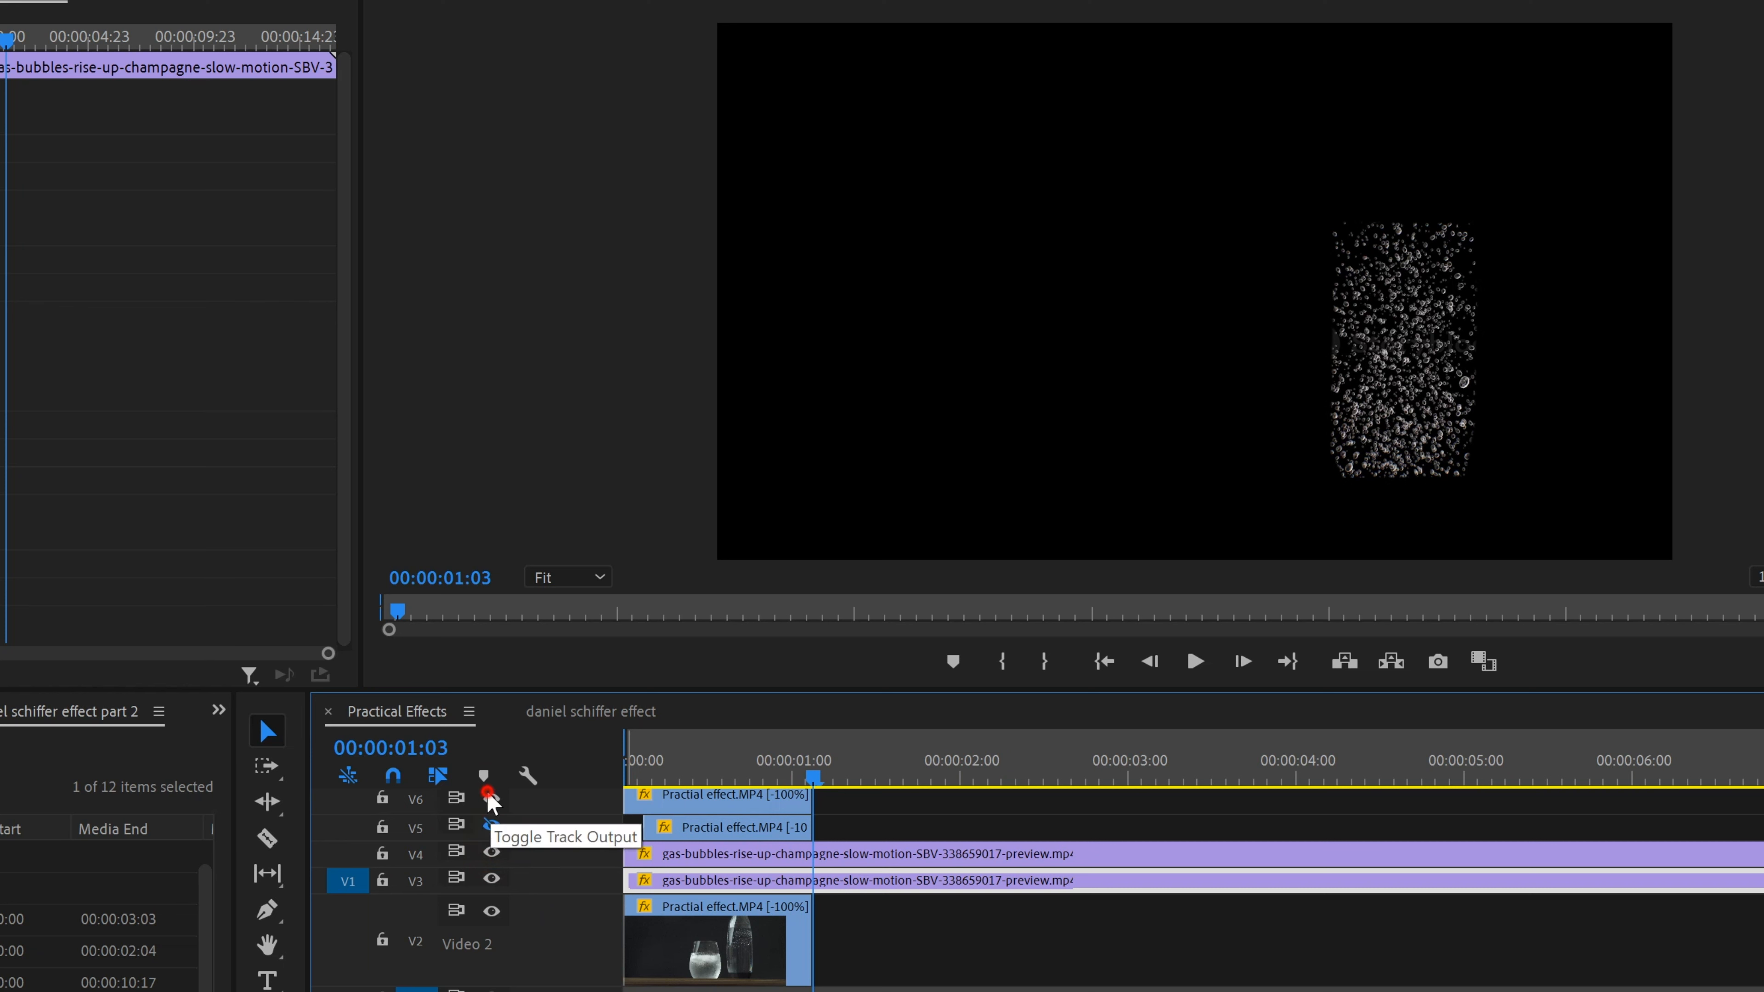
Split both bubbles clips on V4 and V3 at 00:00:01:03, where the bottle clips end.
left_click(943, 859)
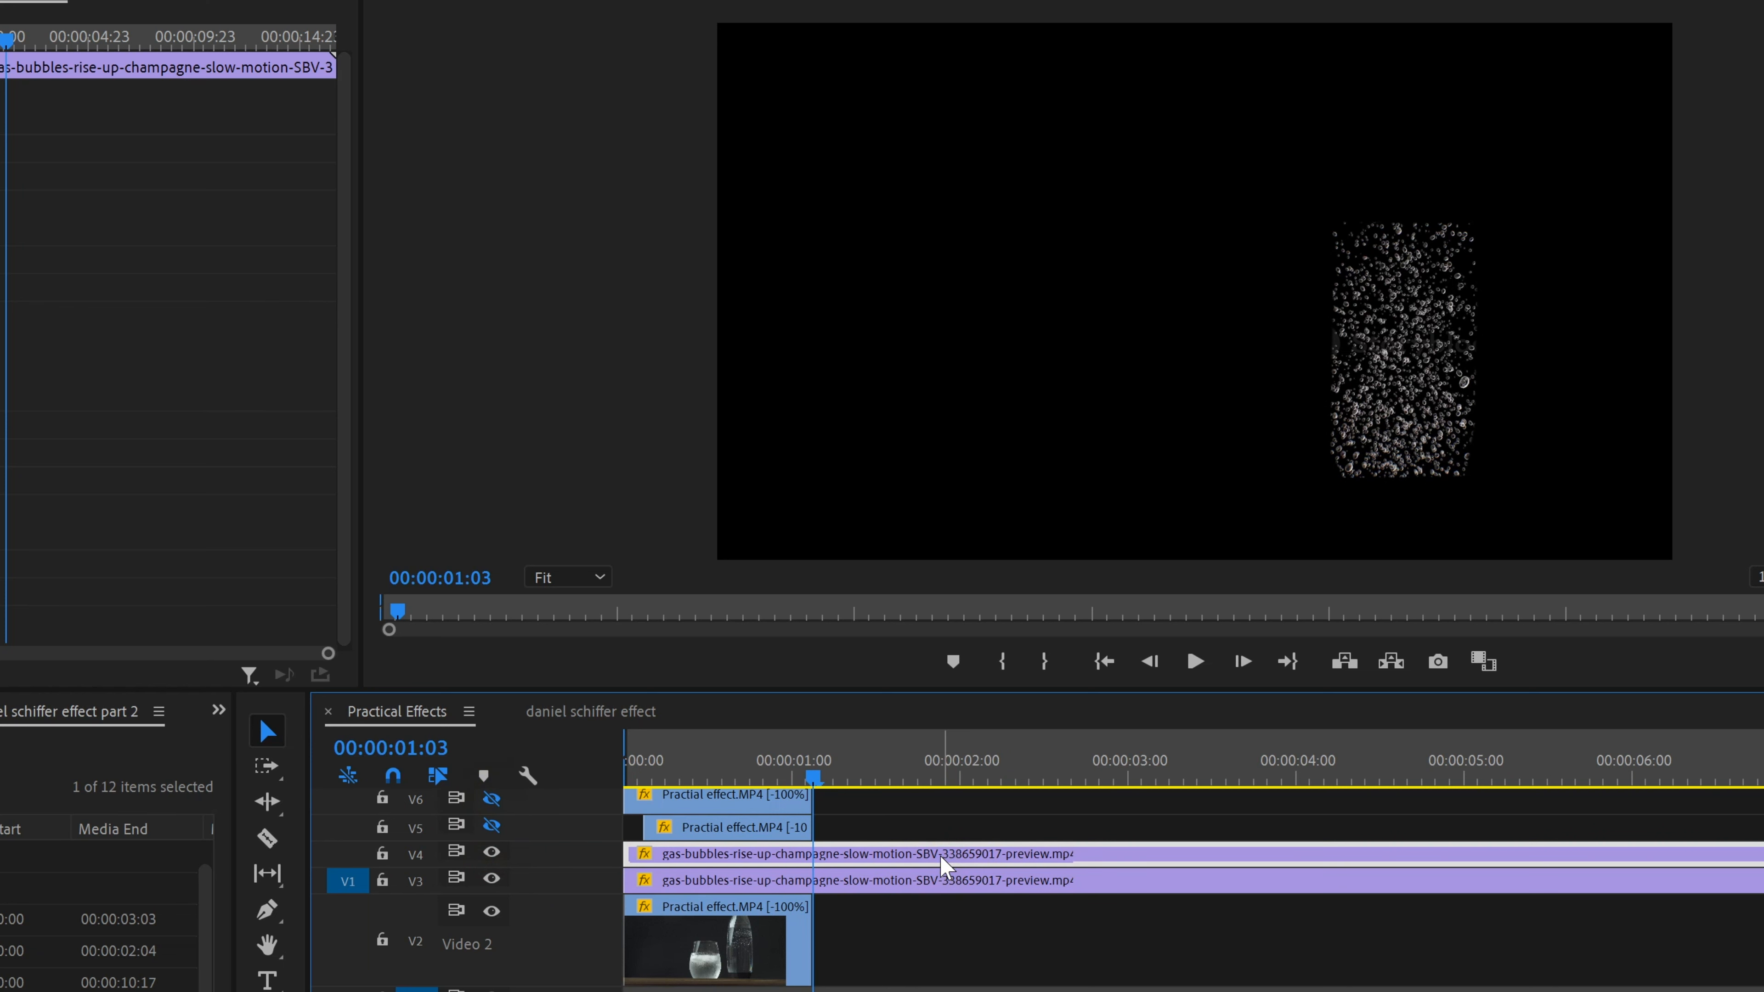
key("ctrl+k")
left_click(939, 895)
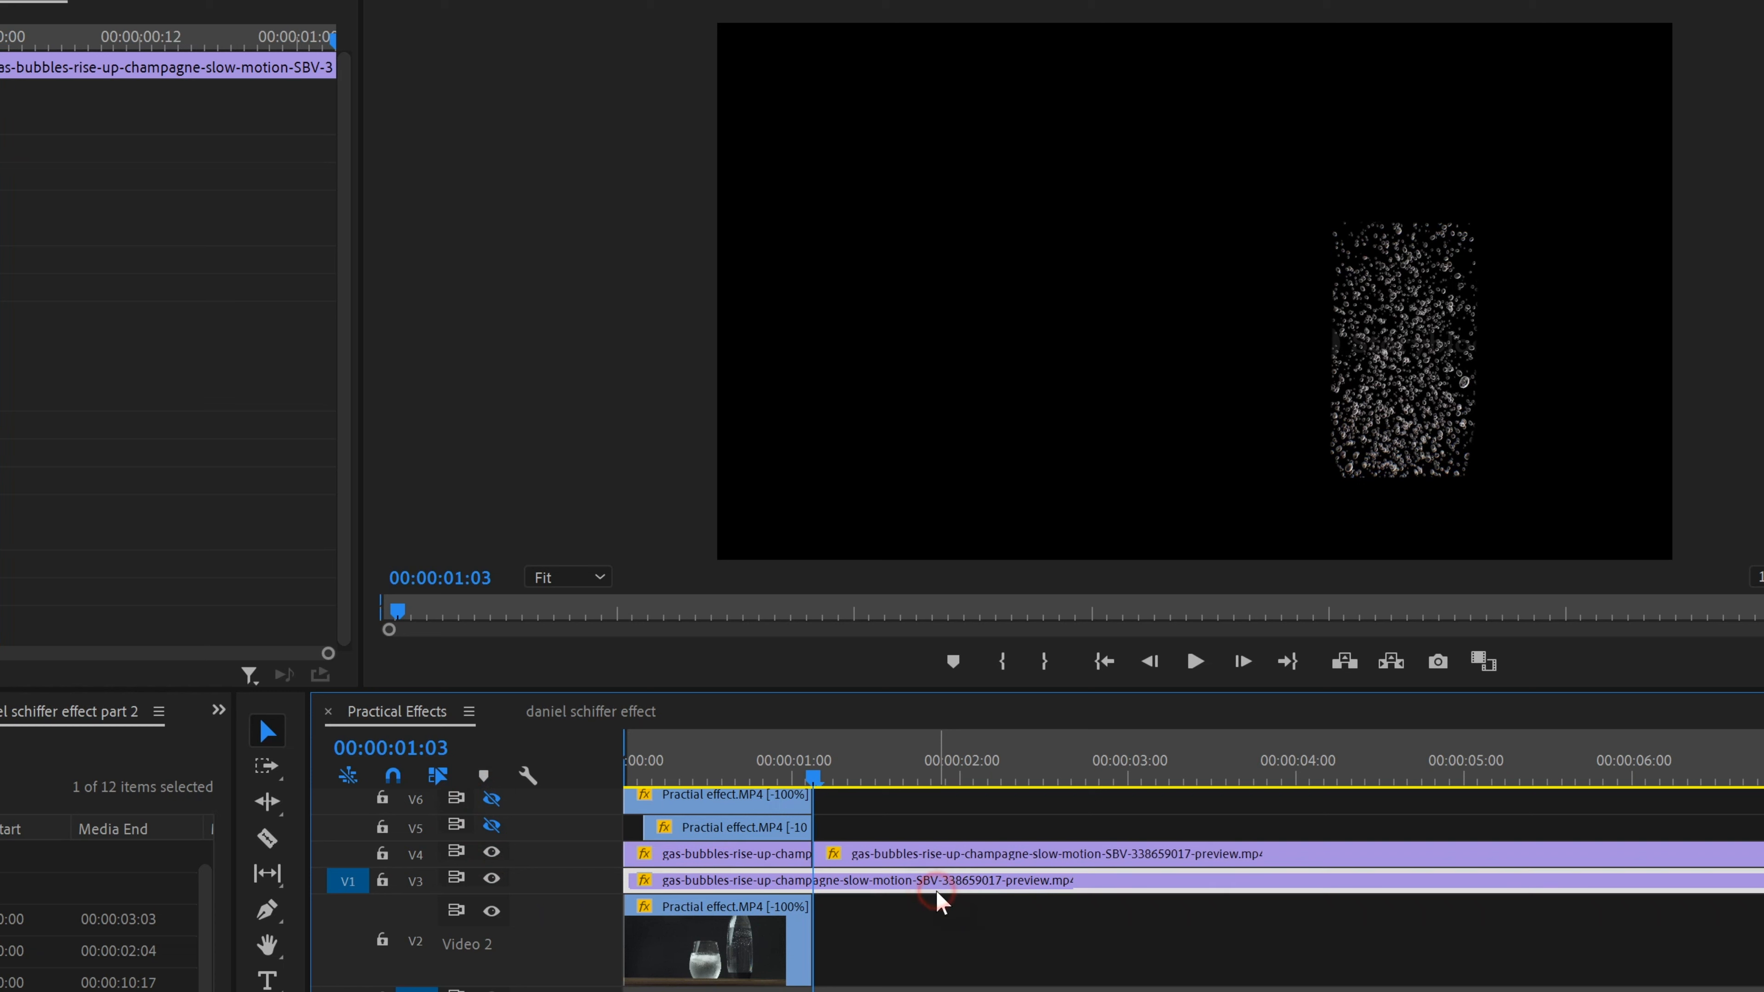
key("ctrl+k")
Delete the opacity mask from the bubbles copy on V4 and remove both leftover bubbles parts after 00:00:01:03.
left_click(664, 778)
mouse_move(651, 780)
left_mouse_down()
mouse_move(632, 784)
mouse_move(649, 790)
left_mouse_up()
left_click(729, 853)
left_click(1, 370)
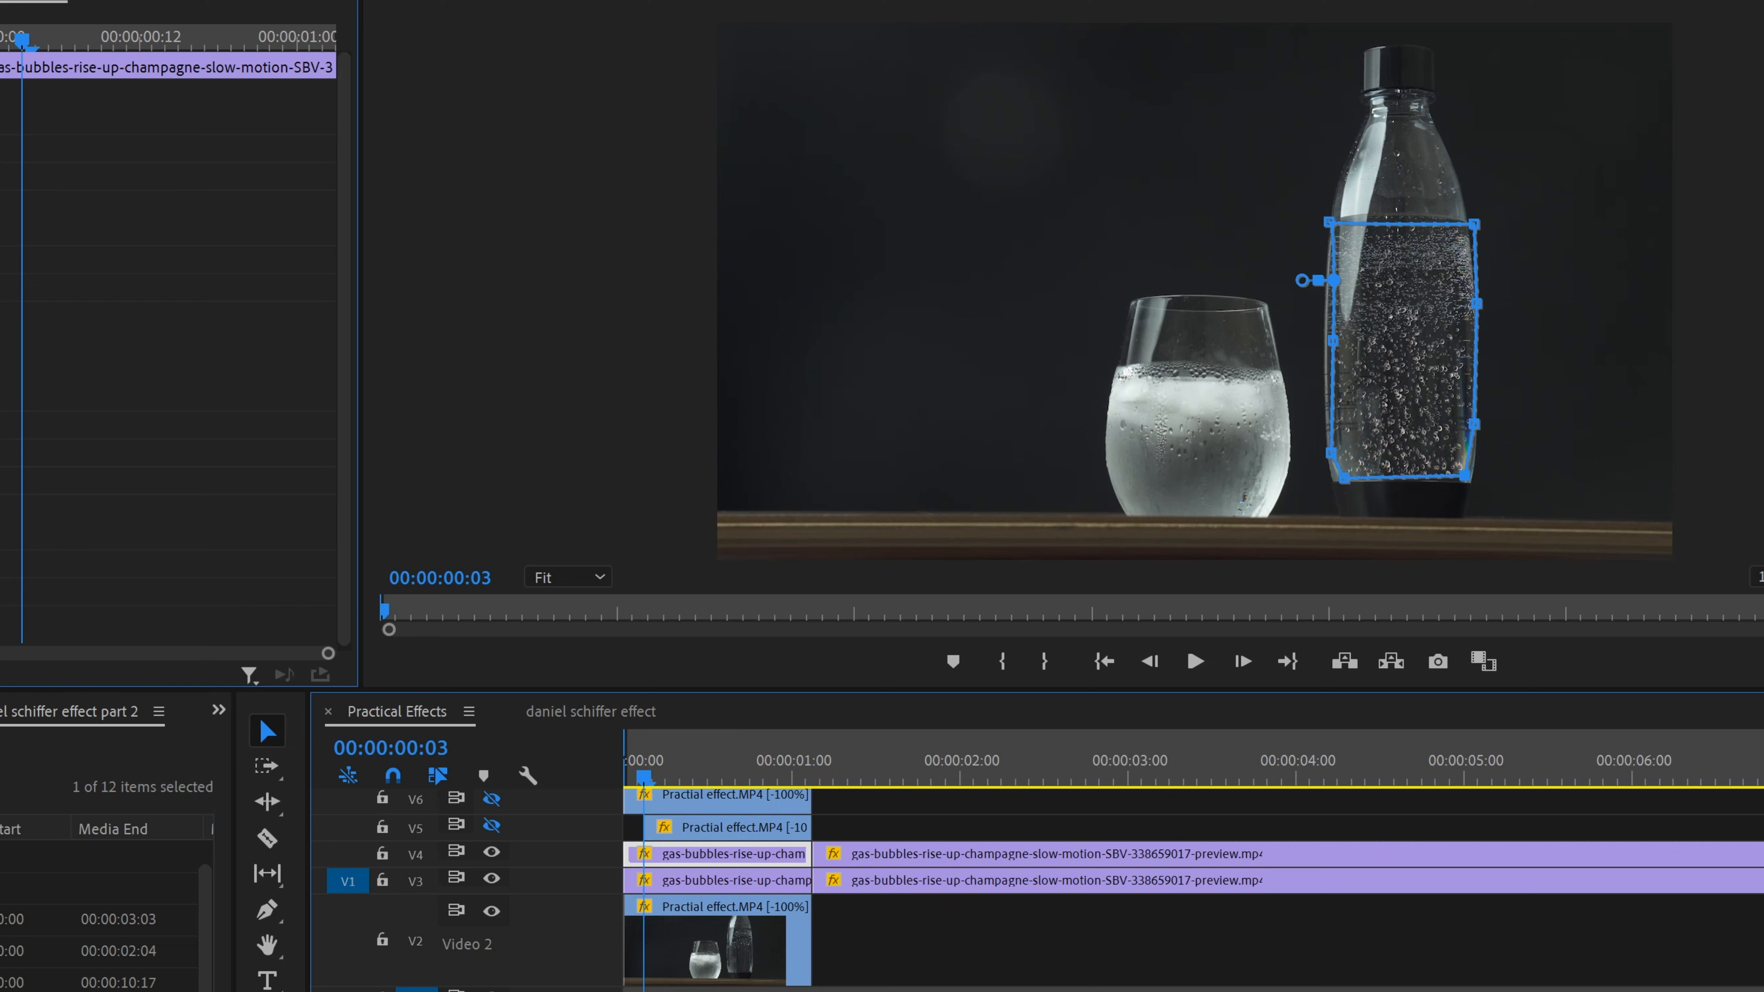
key("Delete")
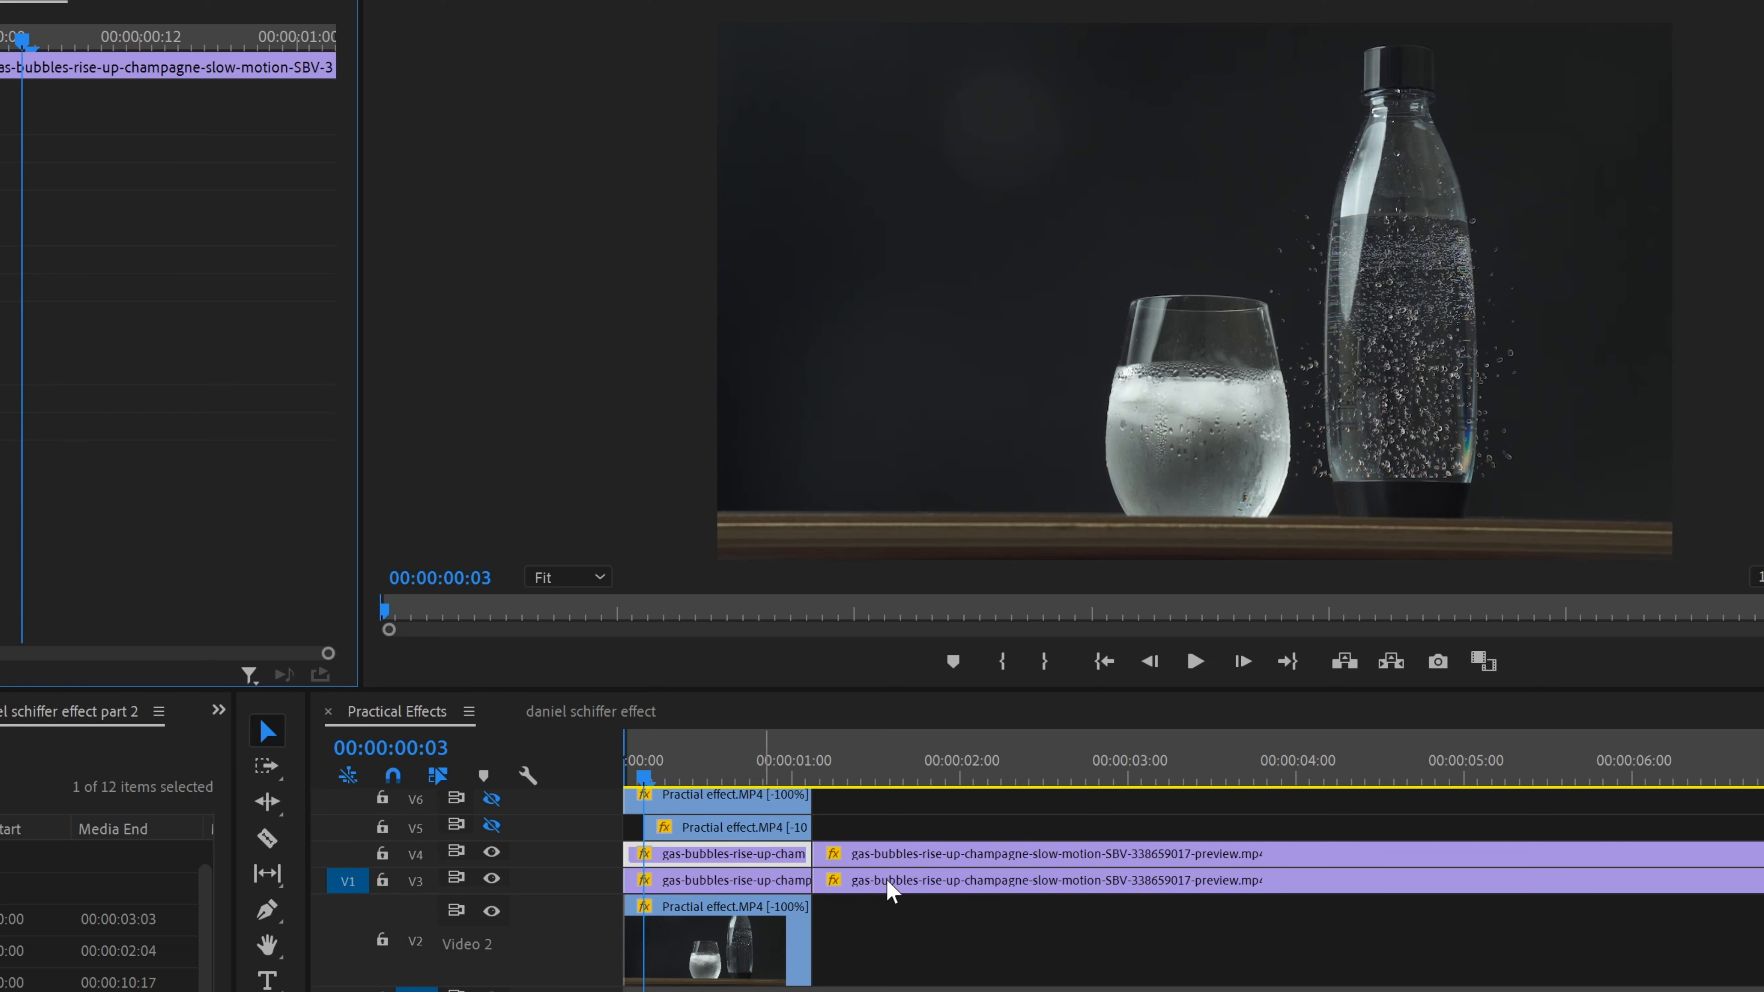
left_click_drag(1116, 958, 1066, 849)
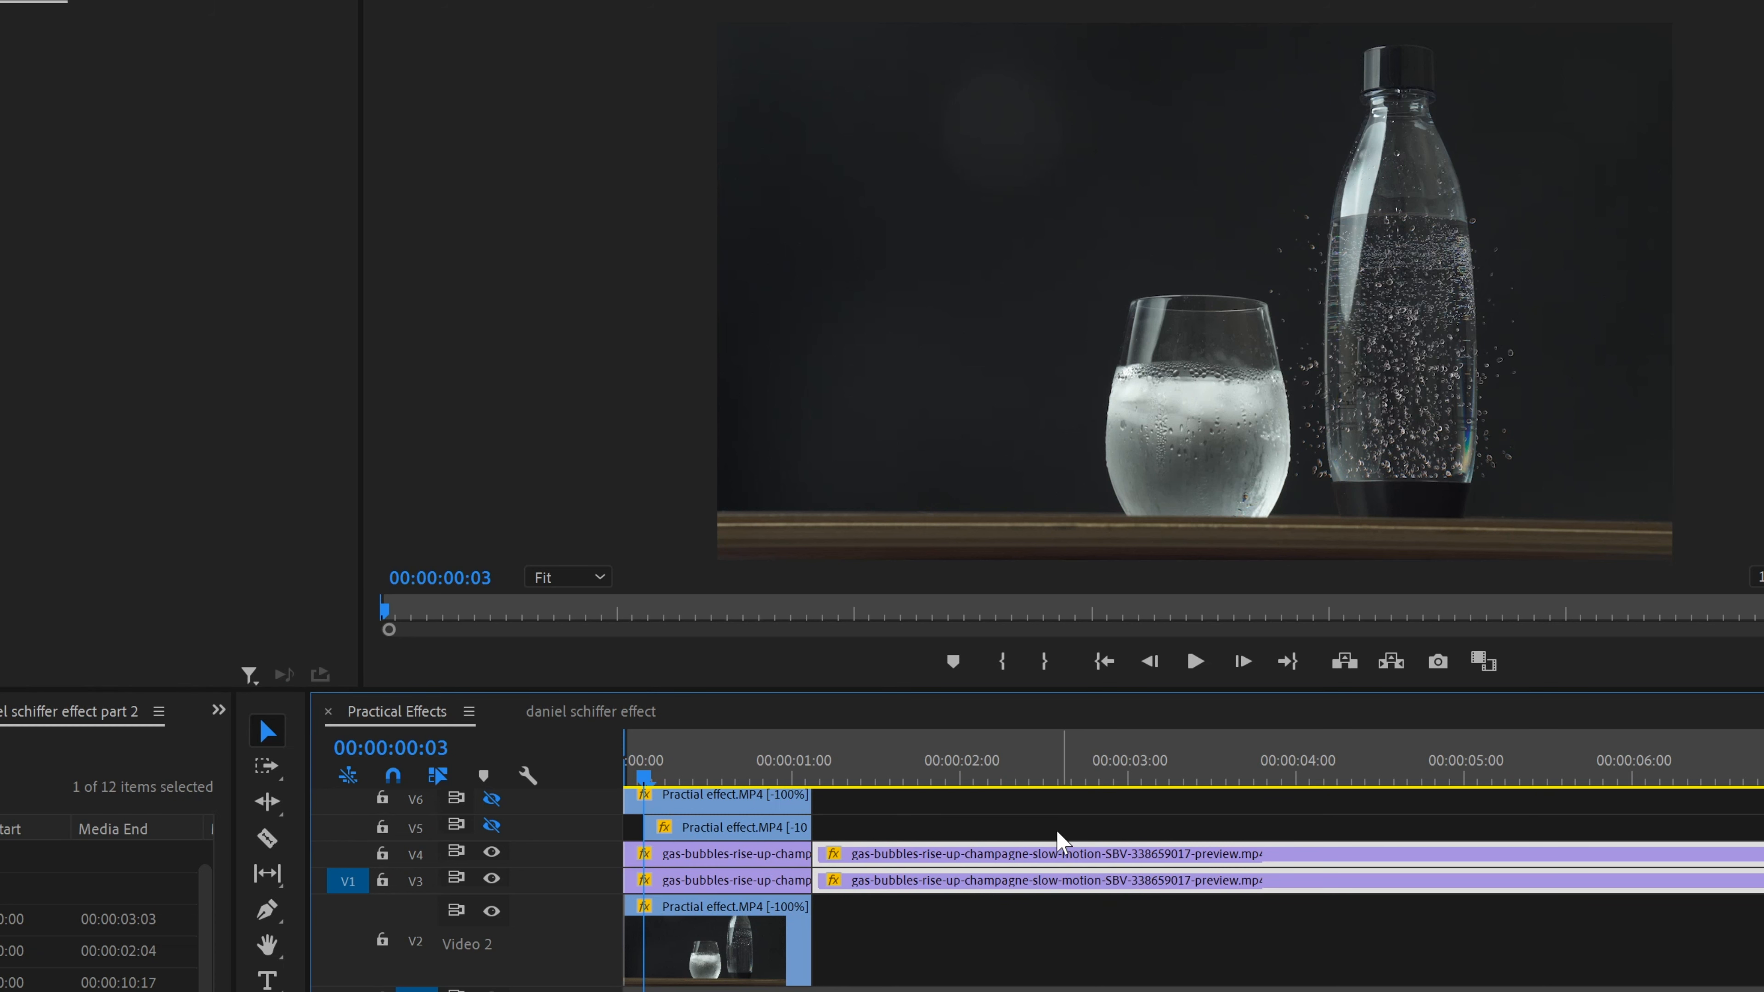
key("Delete")
Start a Pen opacity mask on the V4 bubbles clip, running across the glass's middle, down its right side and along its base.
left_click(746, 859)
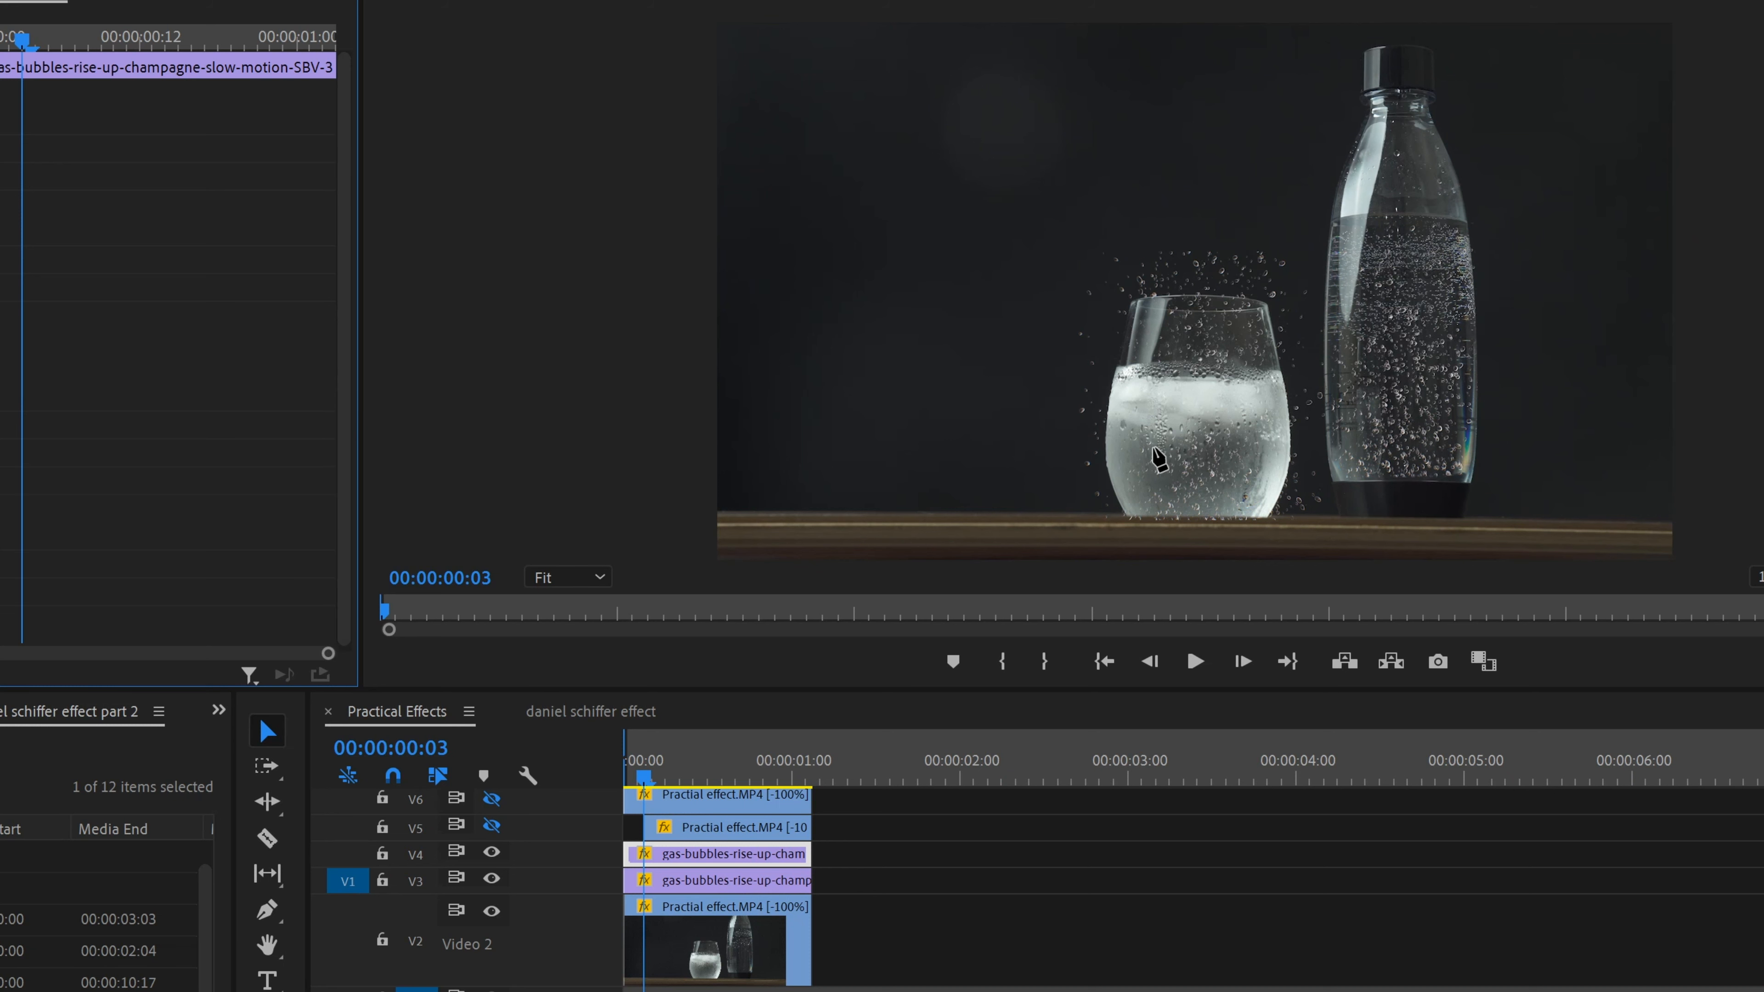
left_click(1117, 443)
left_click(1174, 450)
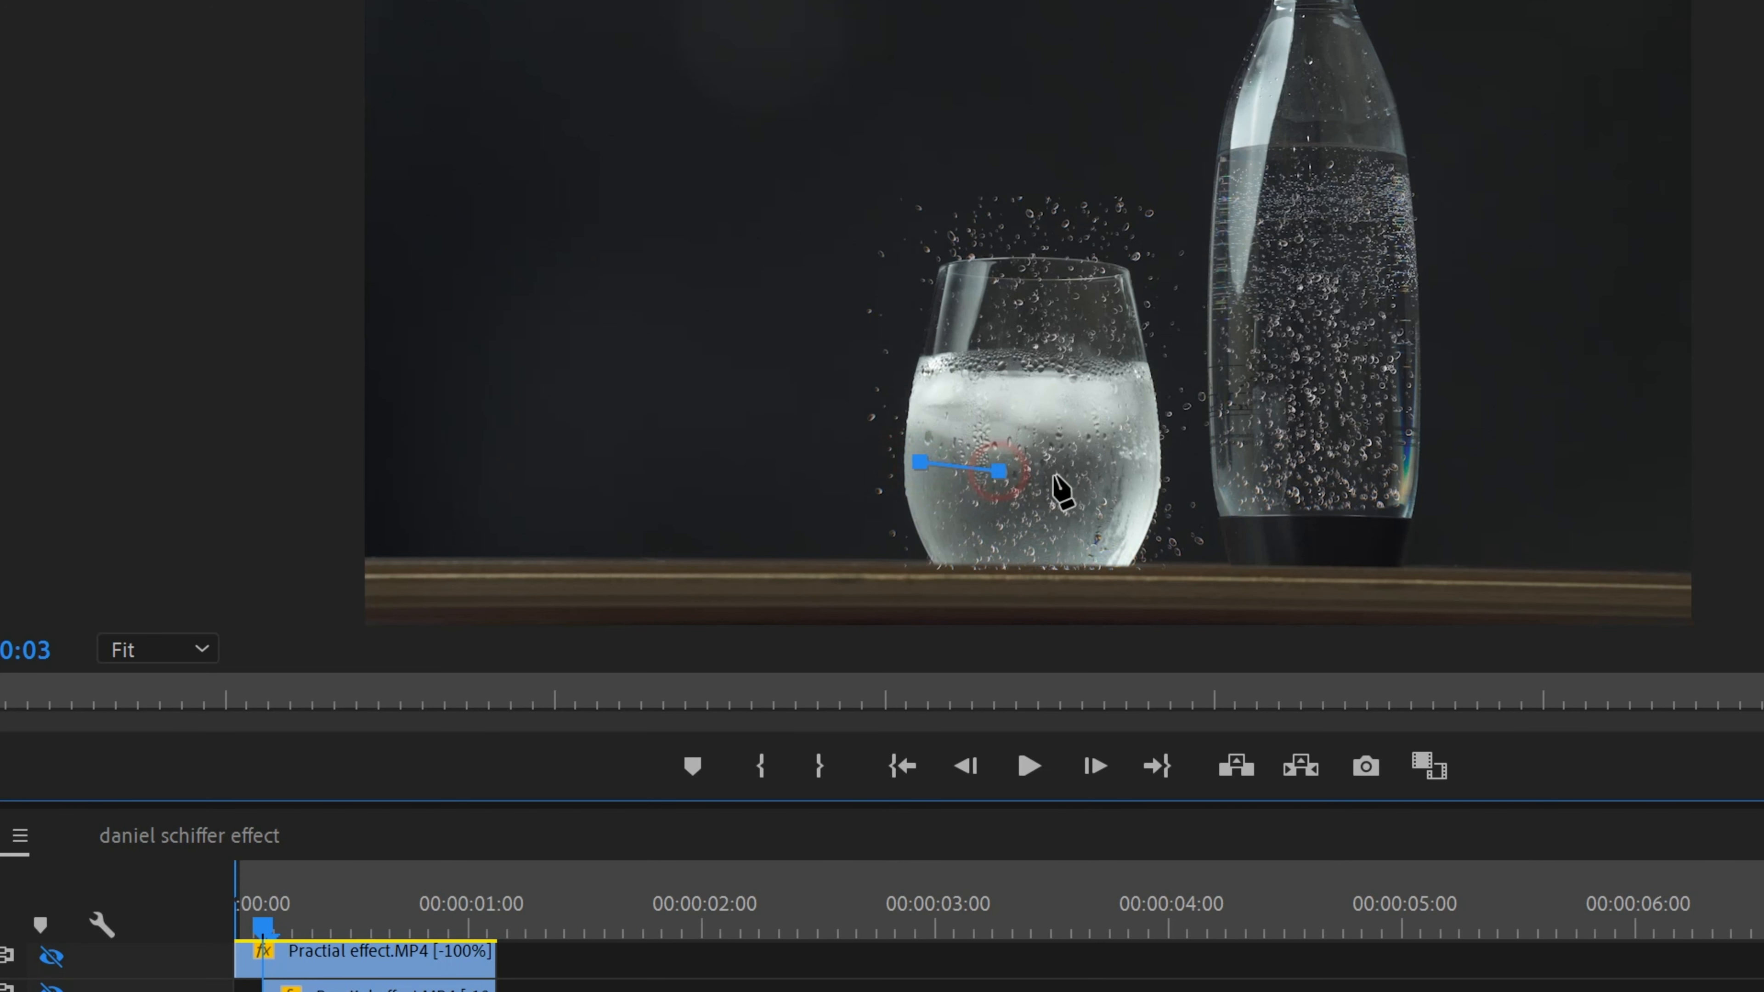
left_click(1098, 455)
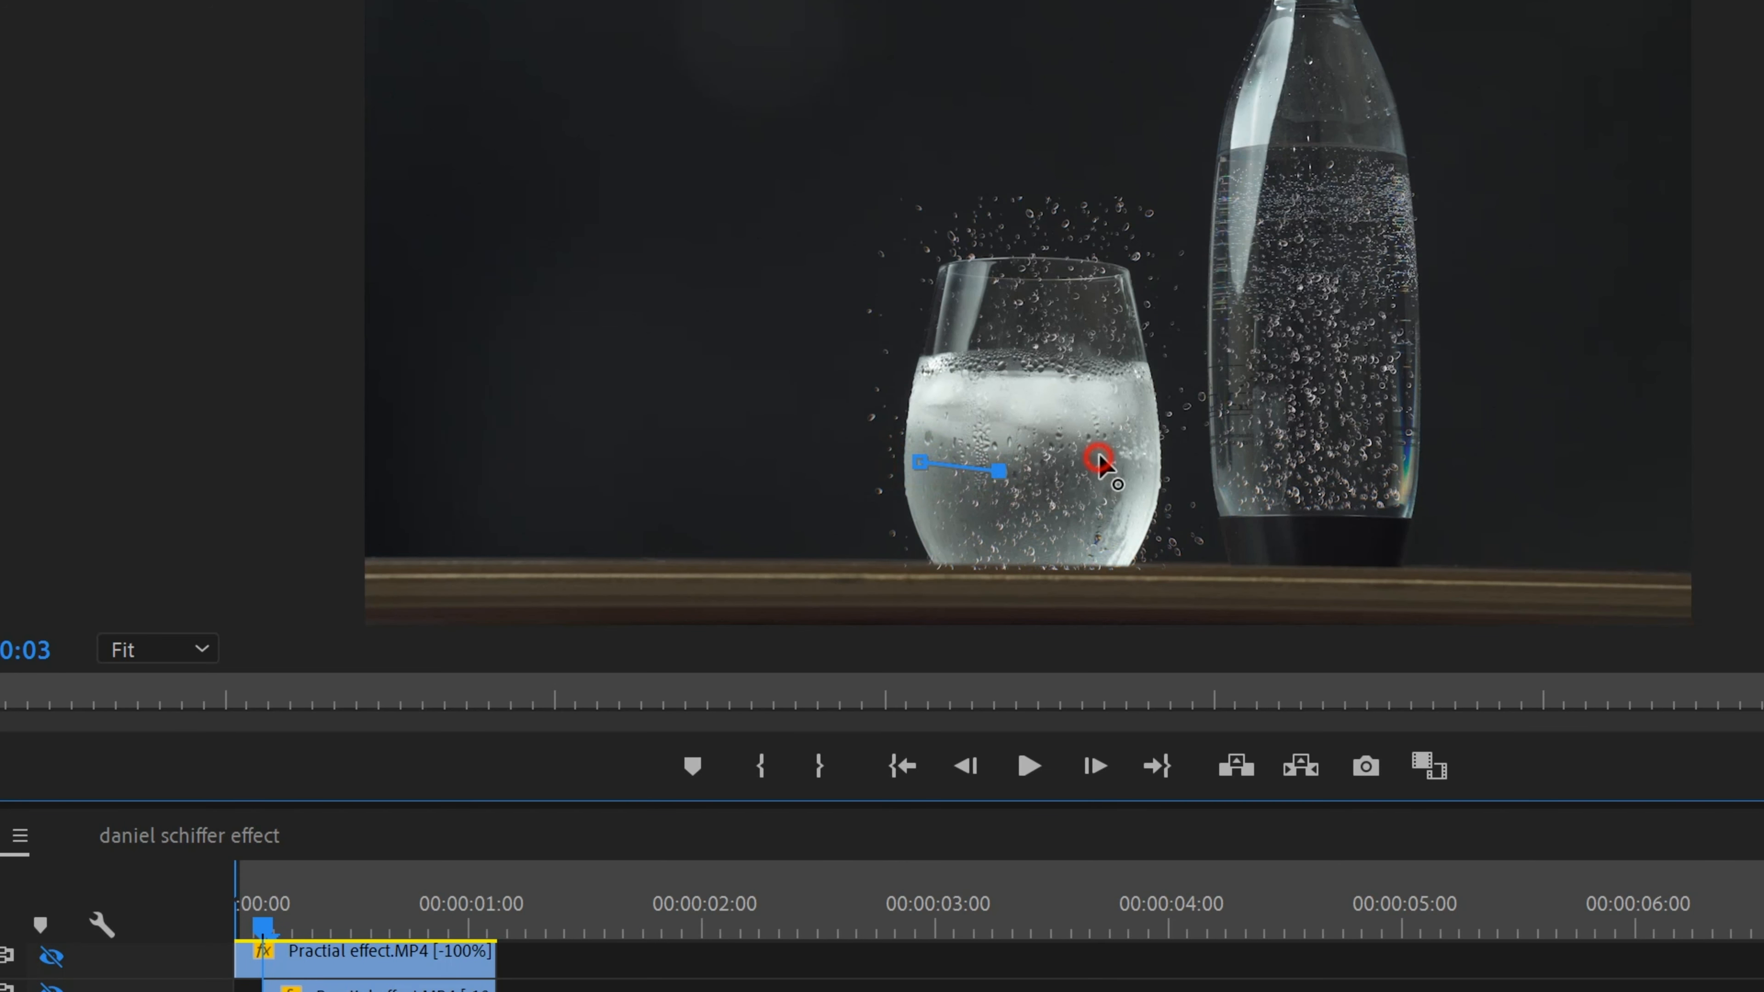
left_click(1155, 447)
left_click(1144, 506)
left_click(1125, 545)
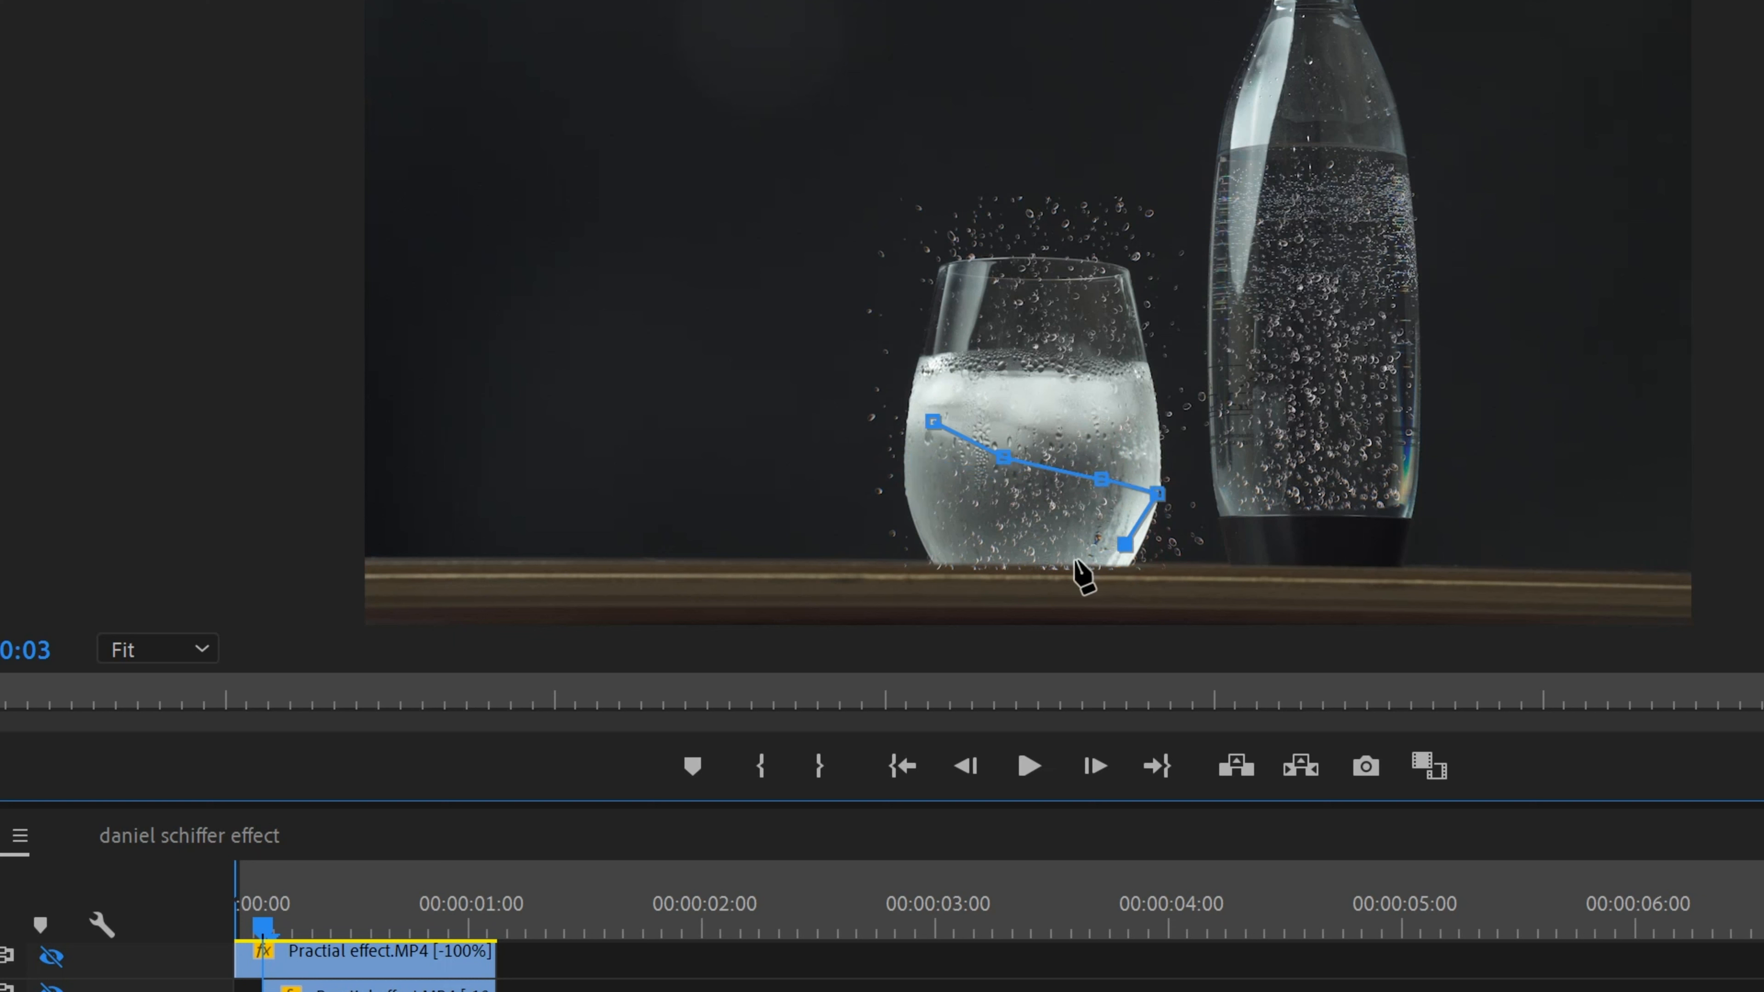
key("ctrl+z")
left_click(1120, 552)
left_click(1064, 560)
left_click(991, 556)
left_click(943, 547)
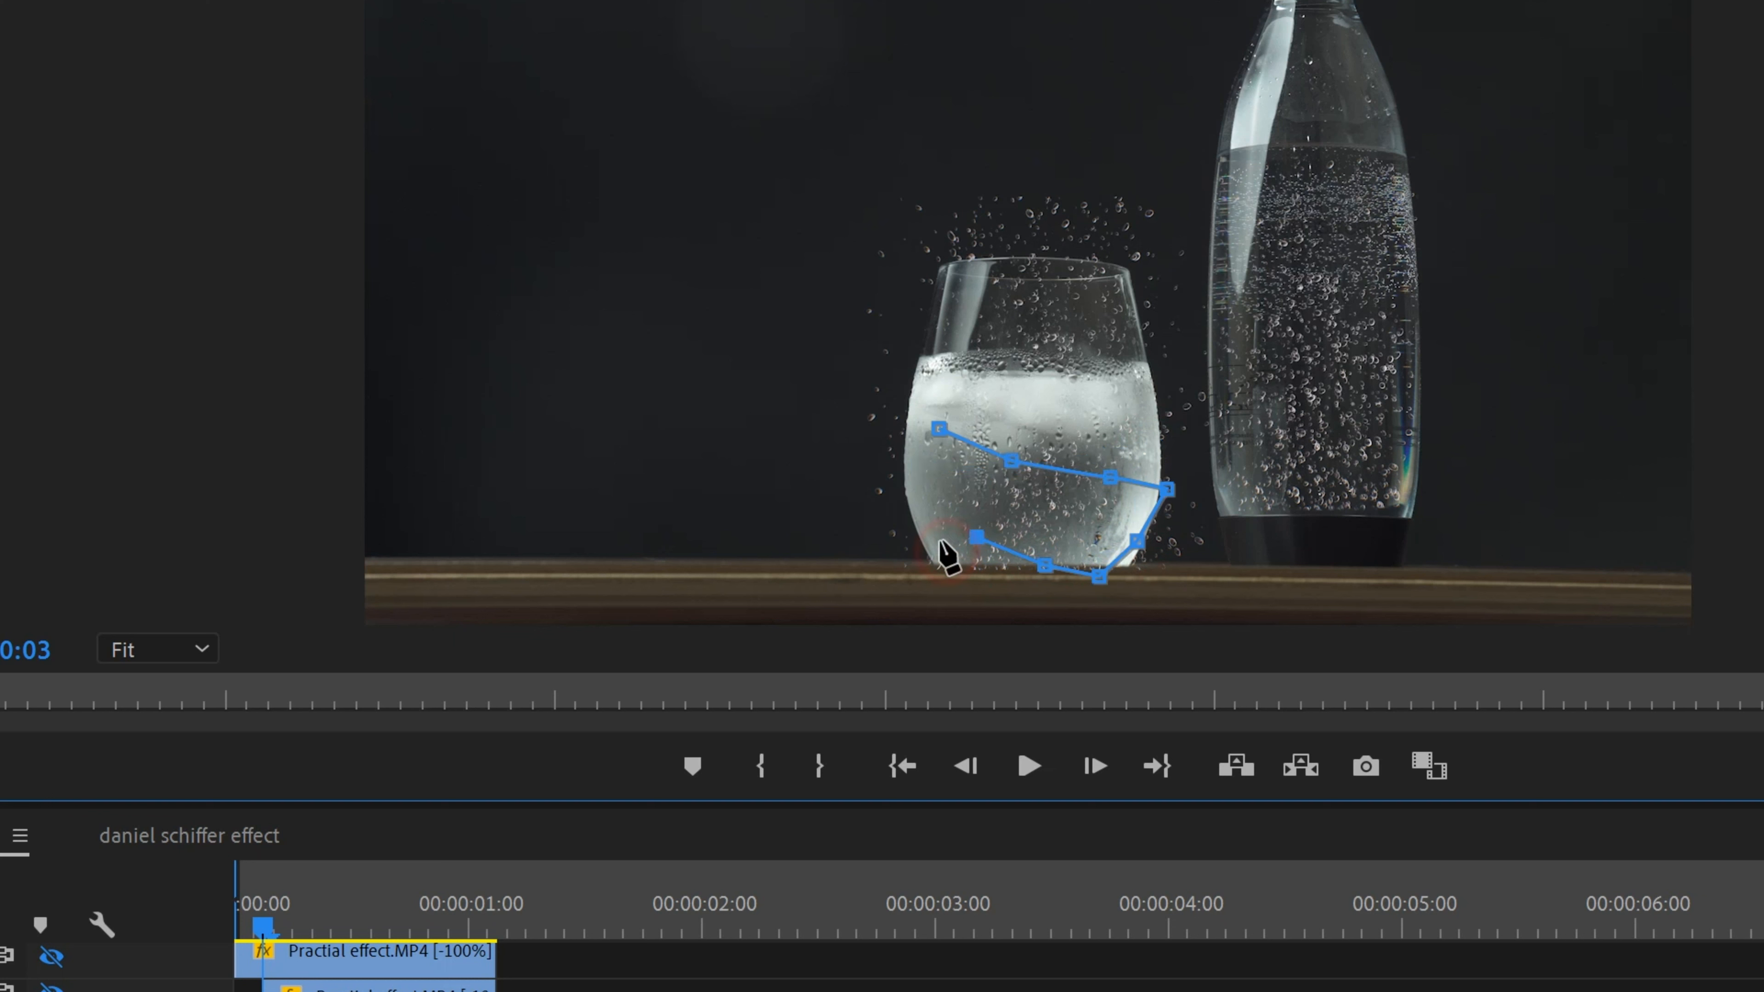
key("ctrl+z")
left_click(944, 548)
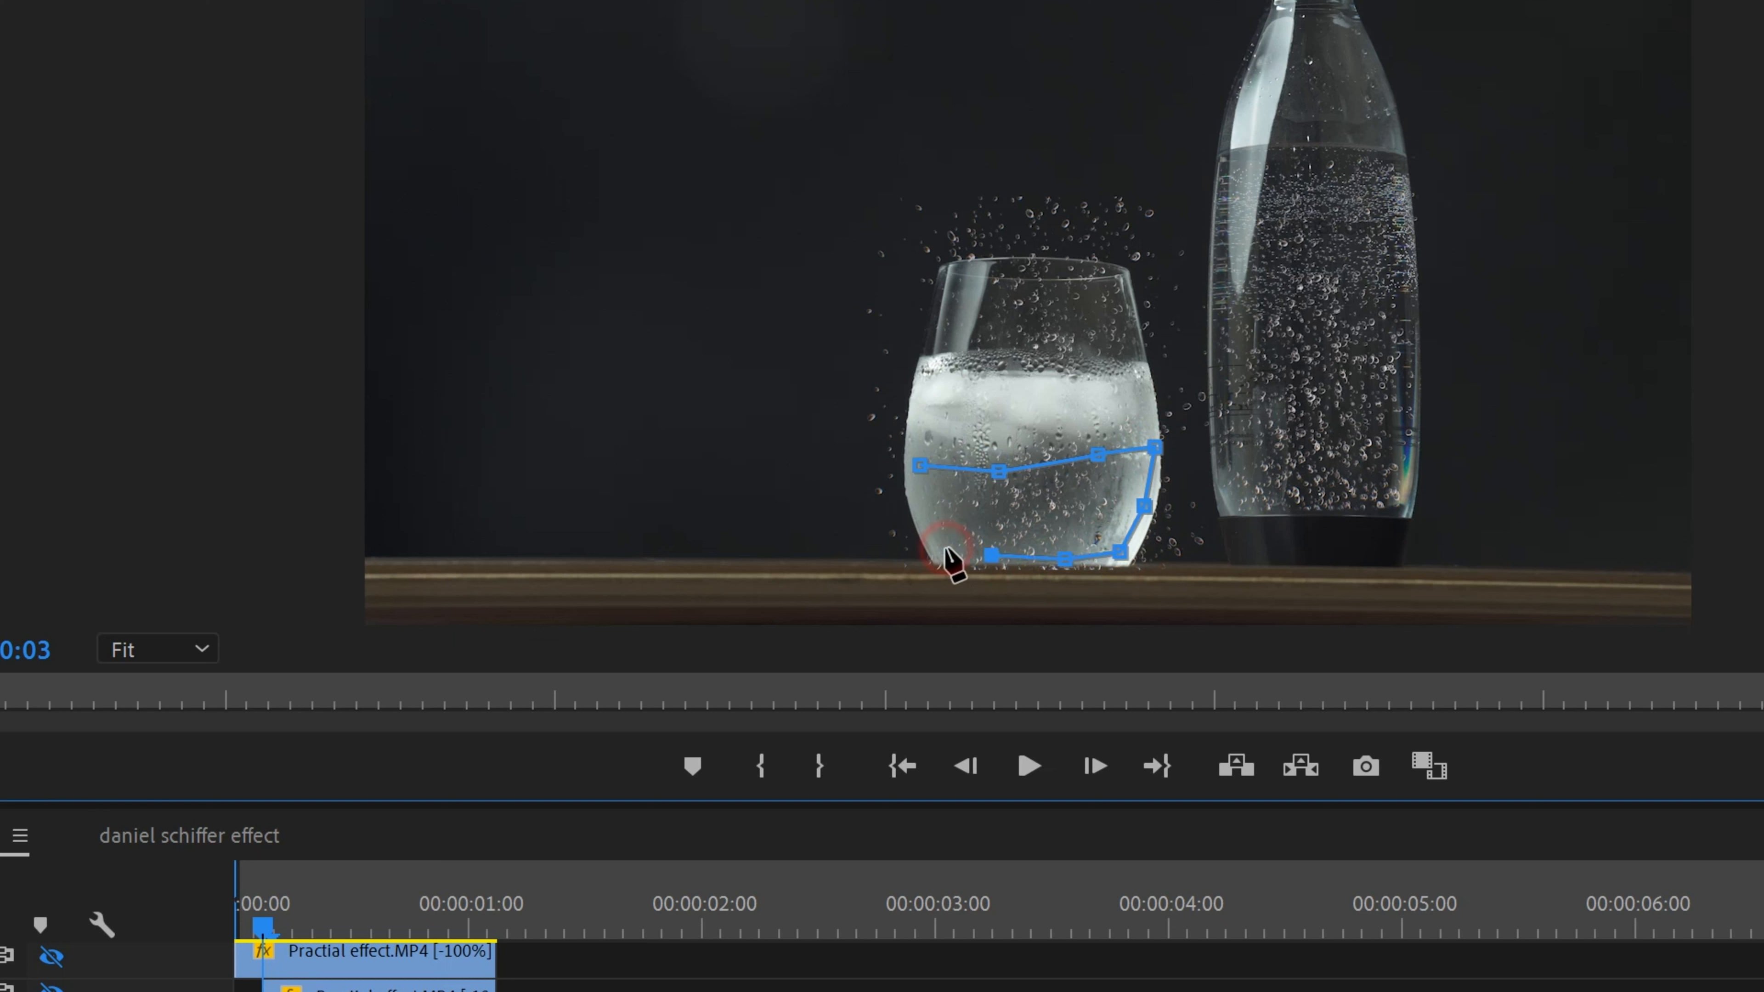
key("ctrl+z")
left_click(947, 555)
key("ctrl+z")
left_click(945, 555)
key("ctrl+z")
key("ctrl+shift+z")
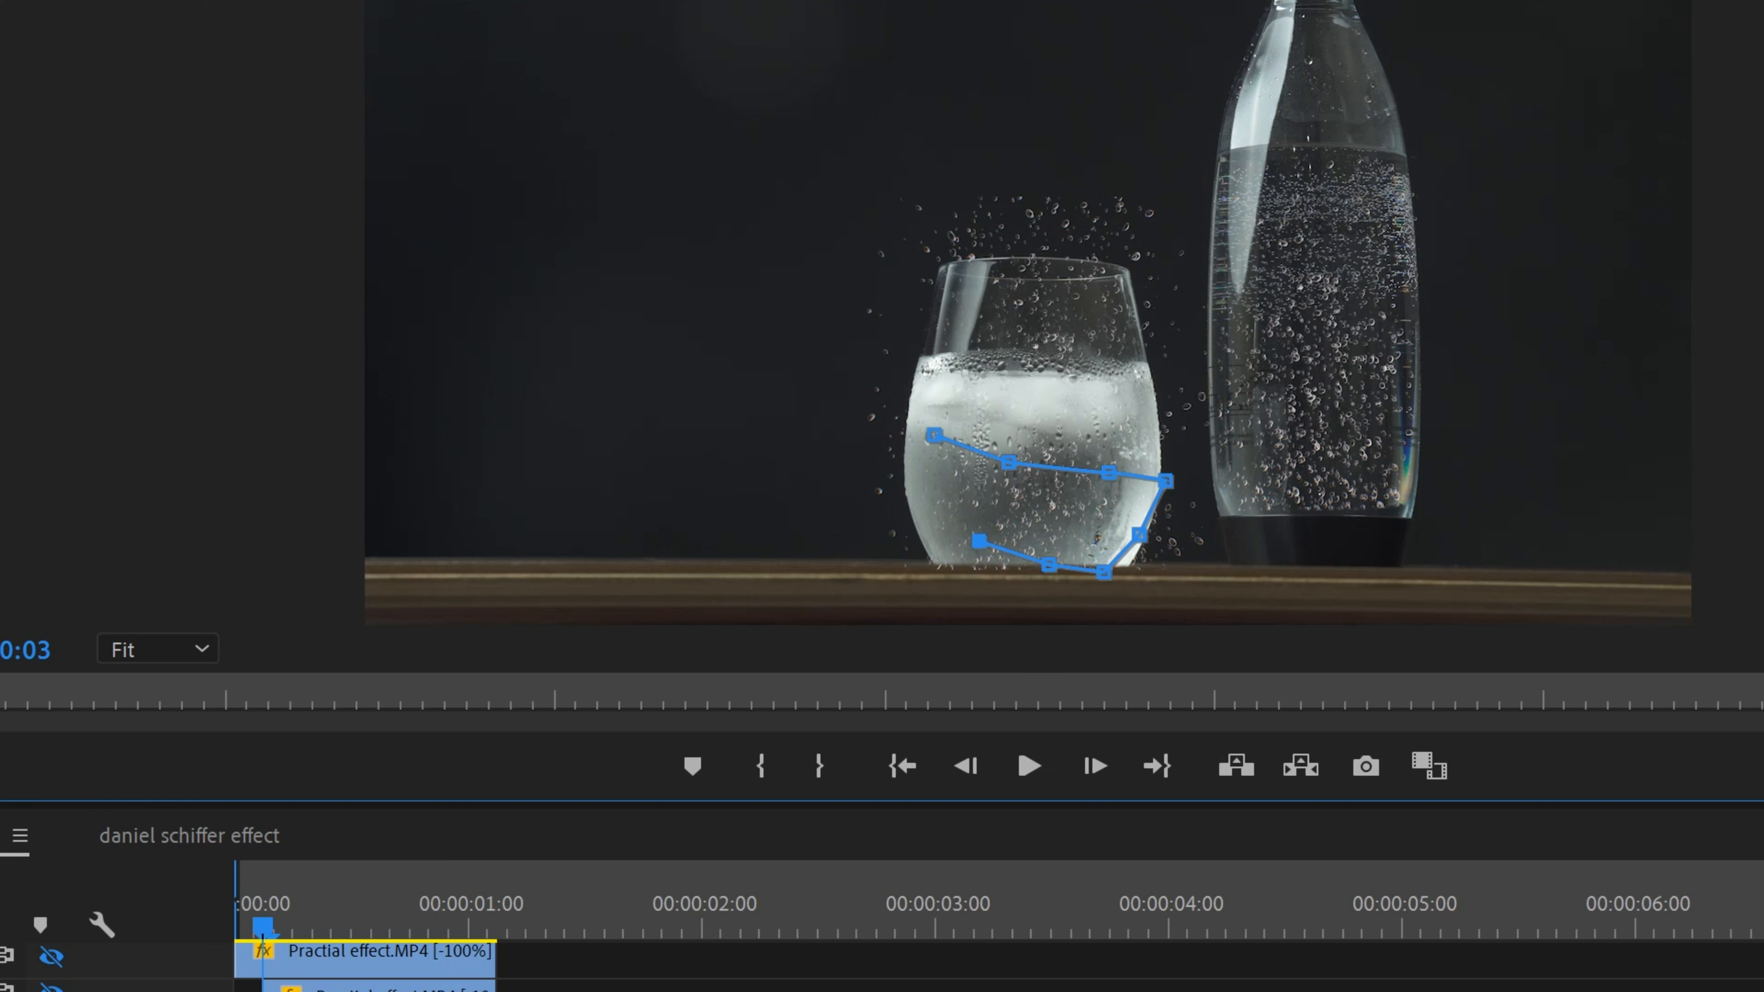
key("ctrl+z")
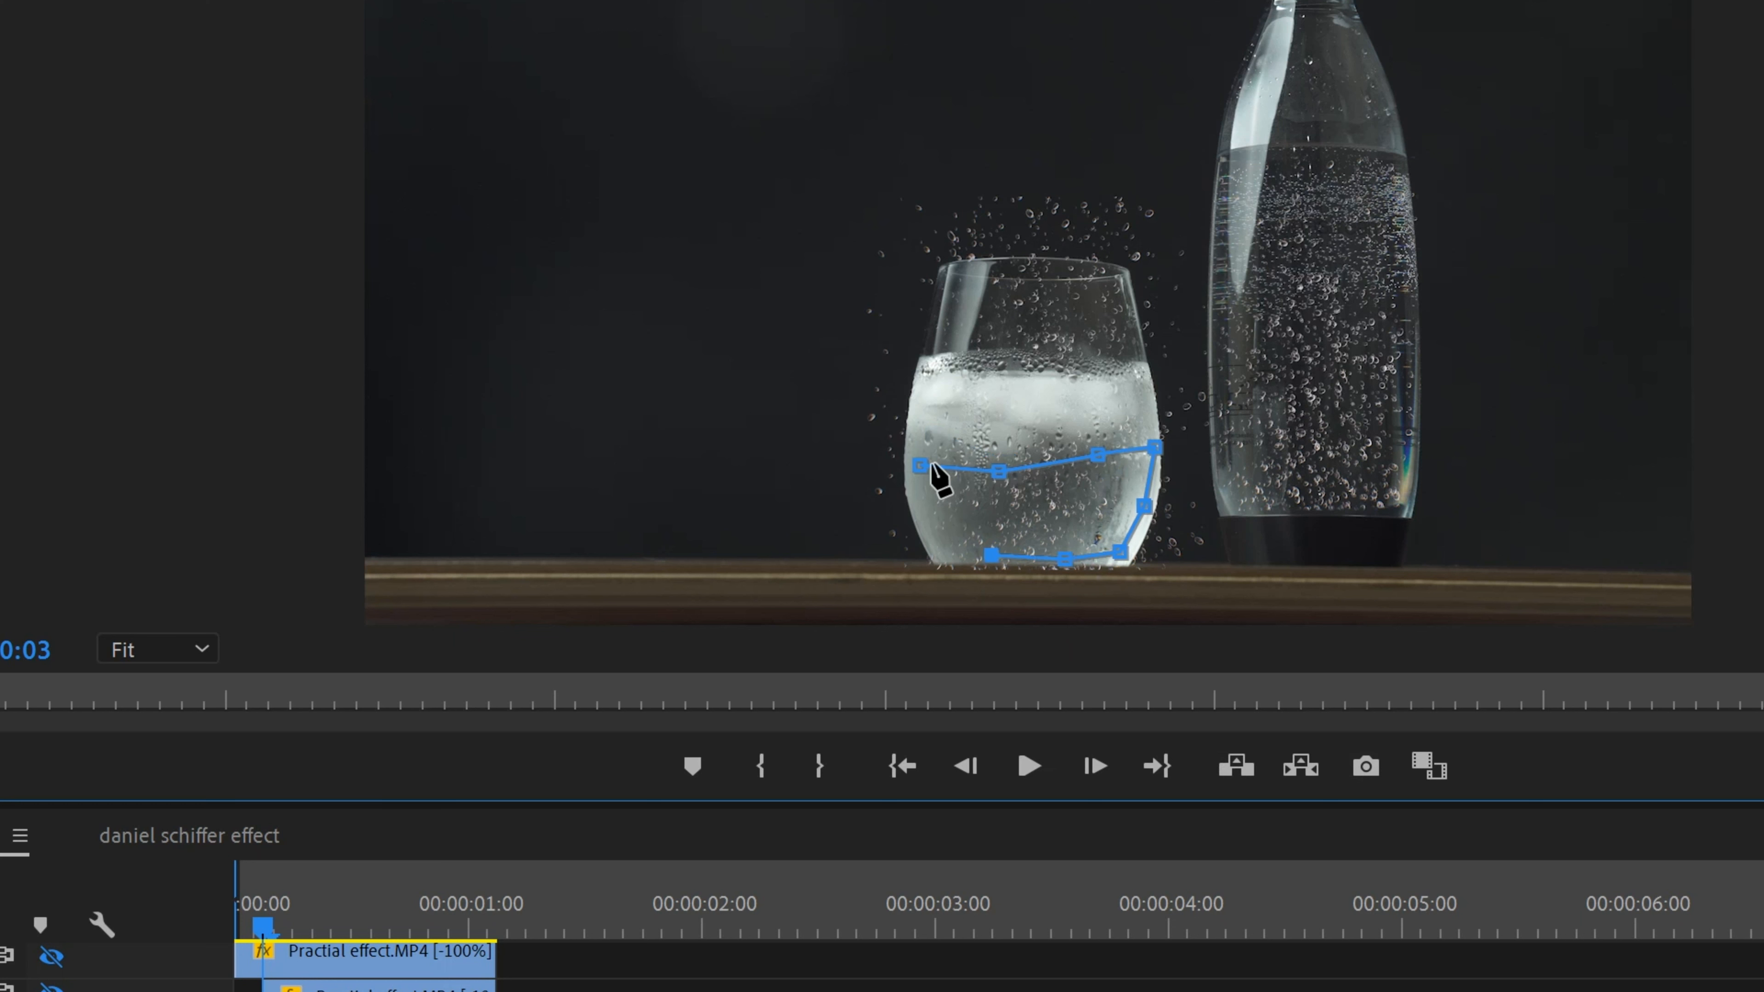
Close the bubbles mask at its first point and fit its left edge to the glass's curved side and base.
left_click_drag(920, 466, 916, 480)
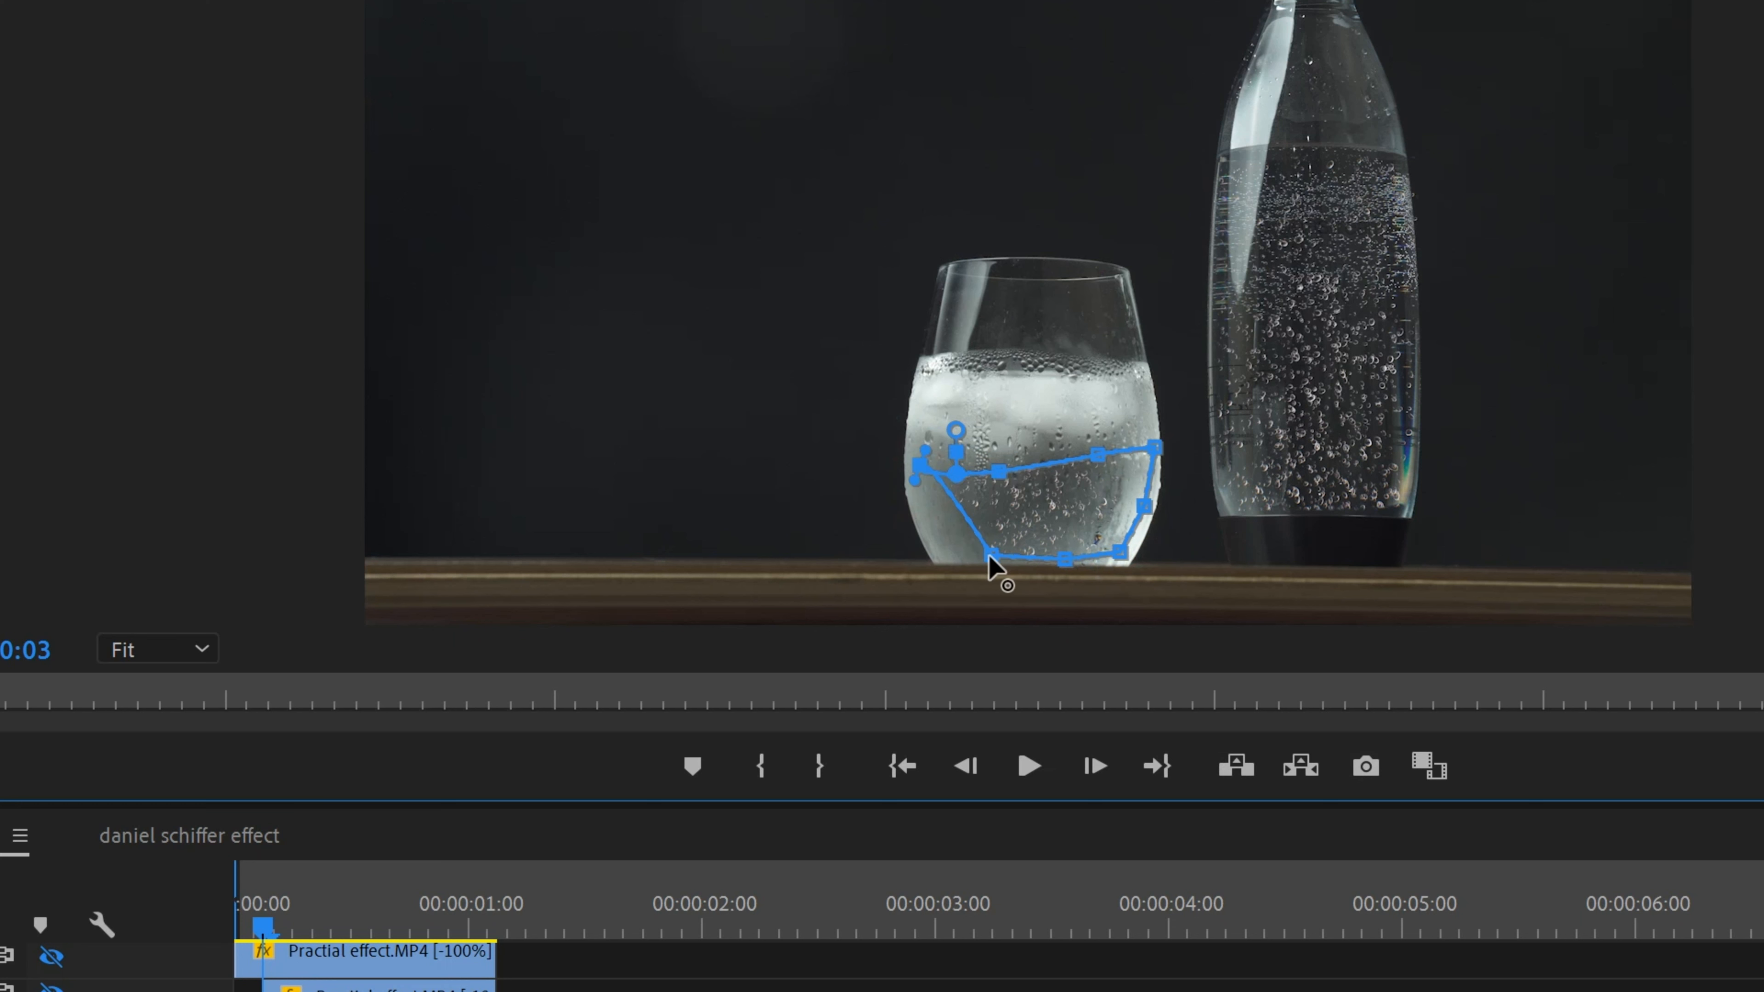
left_click(958, 510)
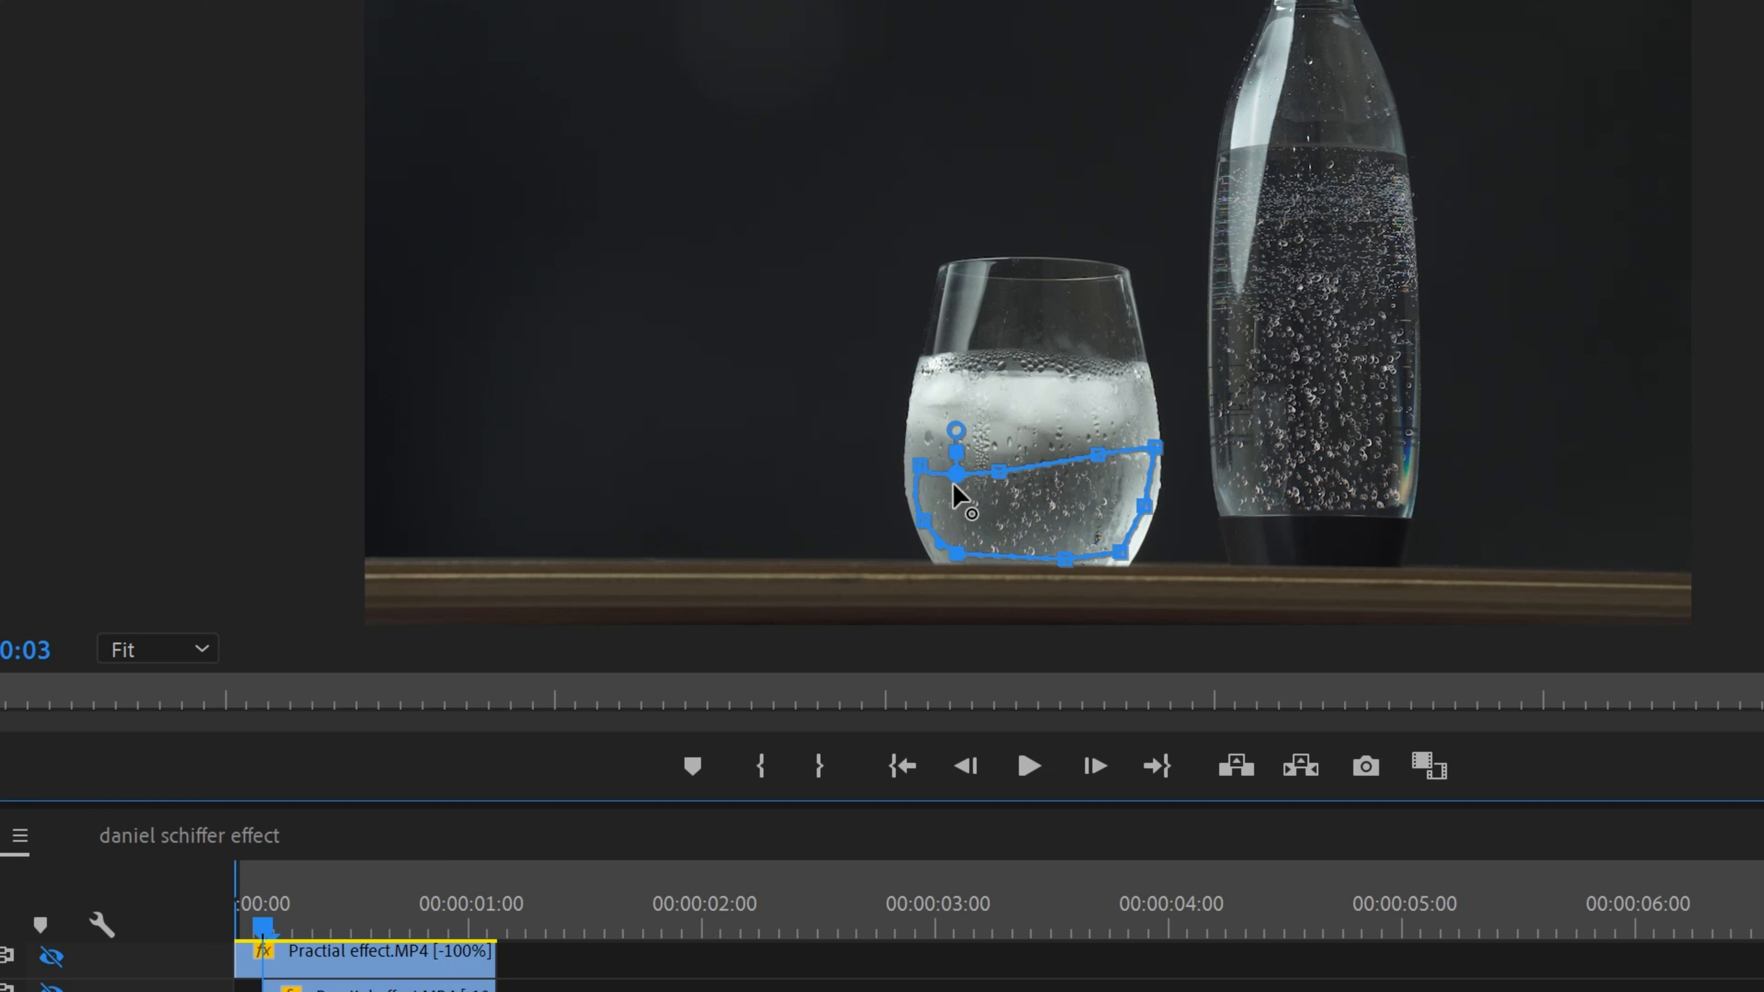
left_click_drag(948, 474, 948, 469)
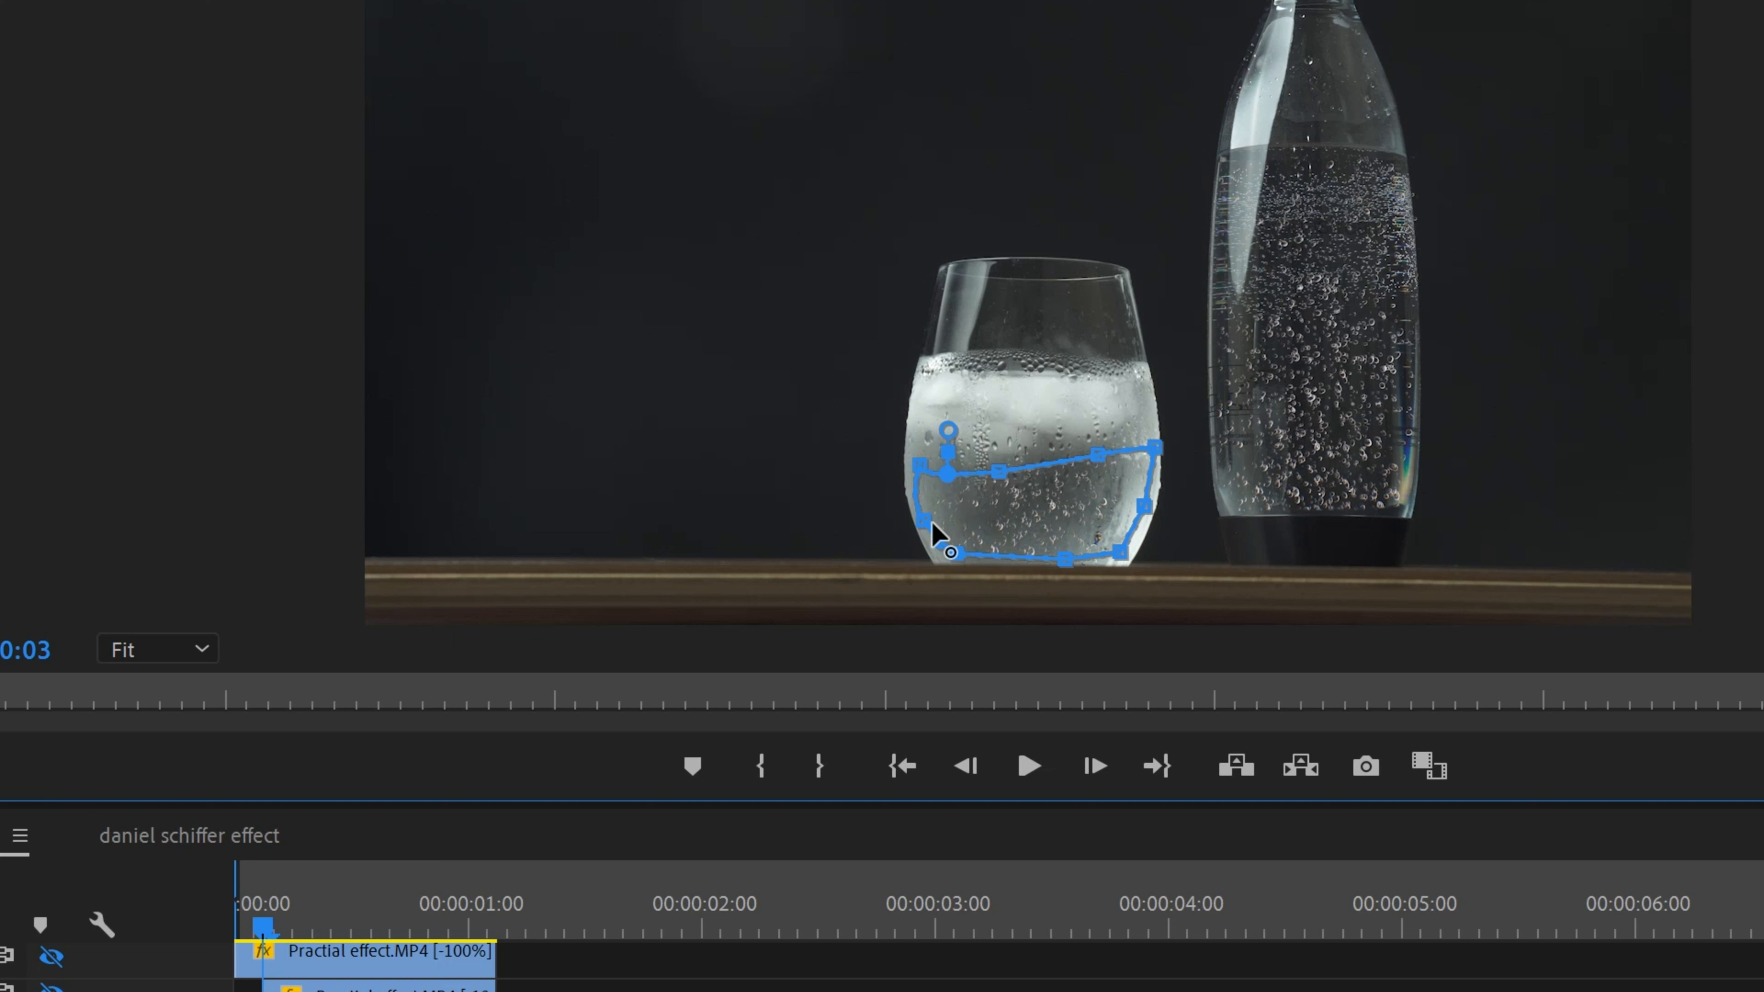
left_click_drag(923, 521, 920, 523)
left_click(949, 555)
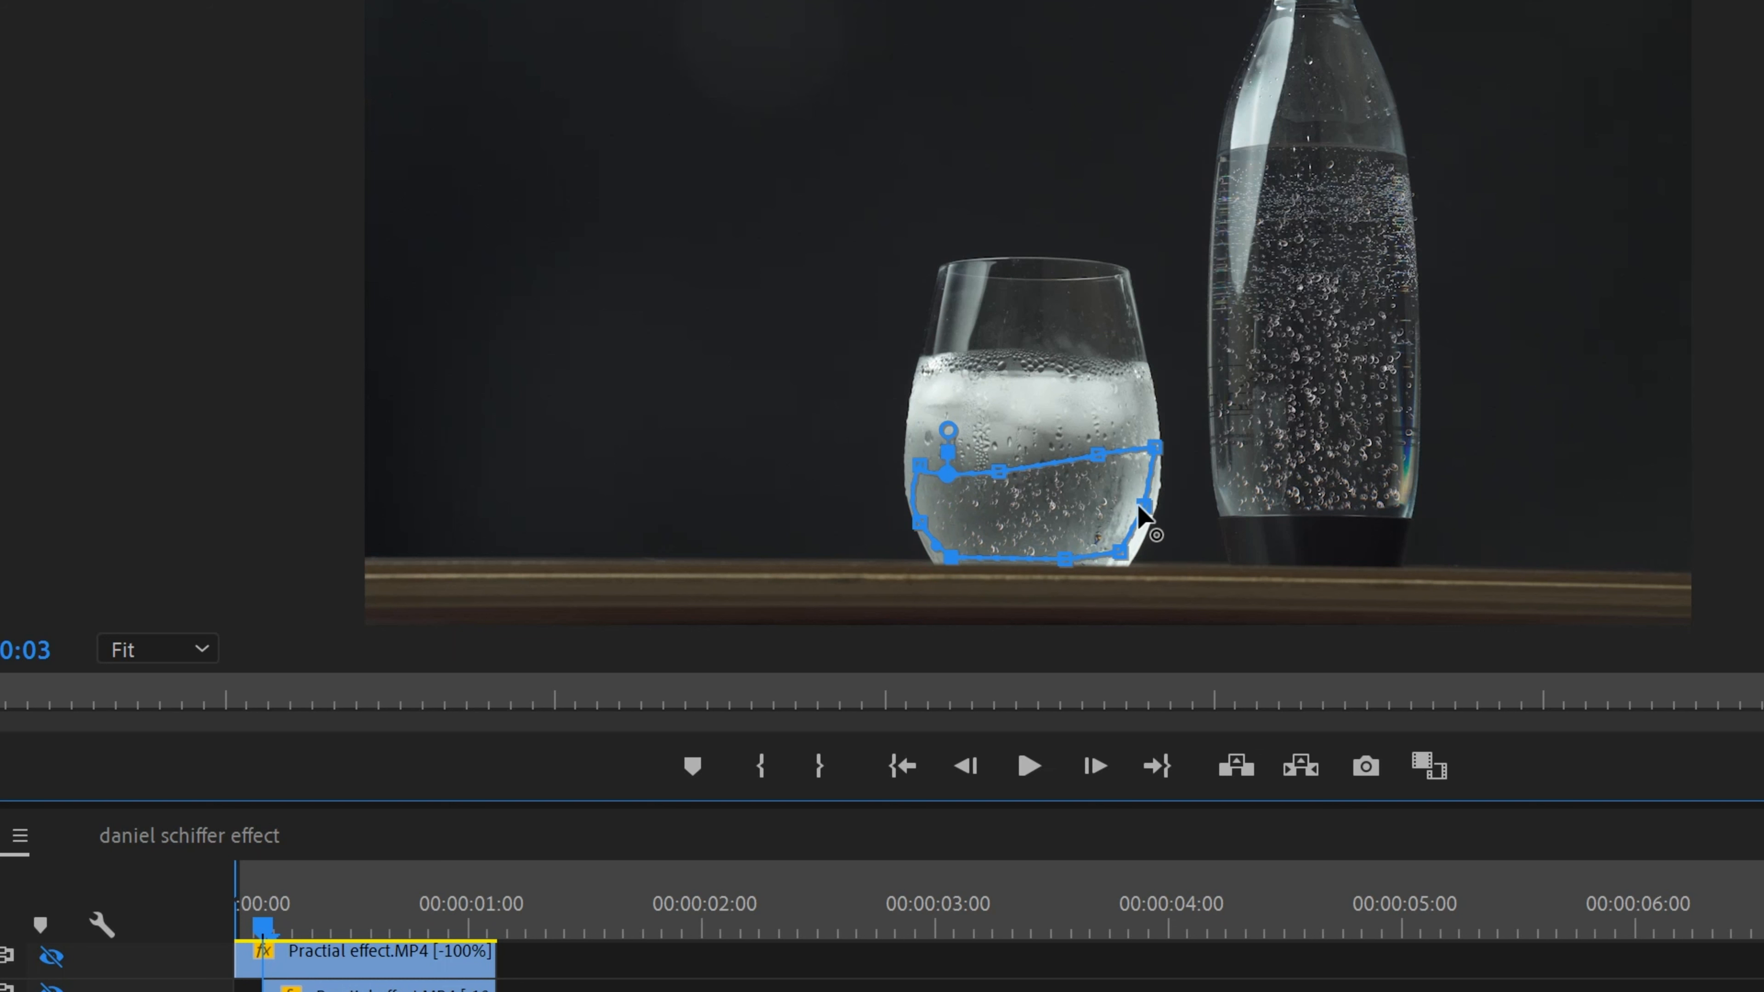
Move the playhead to 00:00:00:12 and show the V5 and V6 tracks again.
left_click_drag(264, 944, 173, 906)
left_click(351, 914)
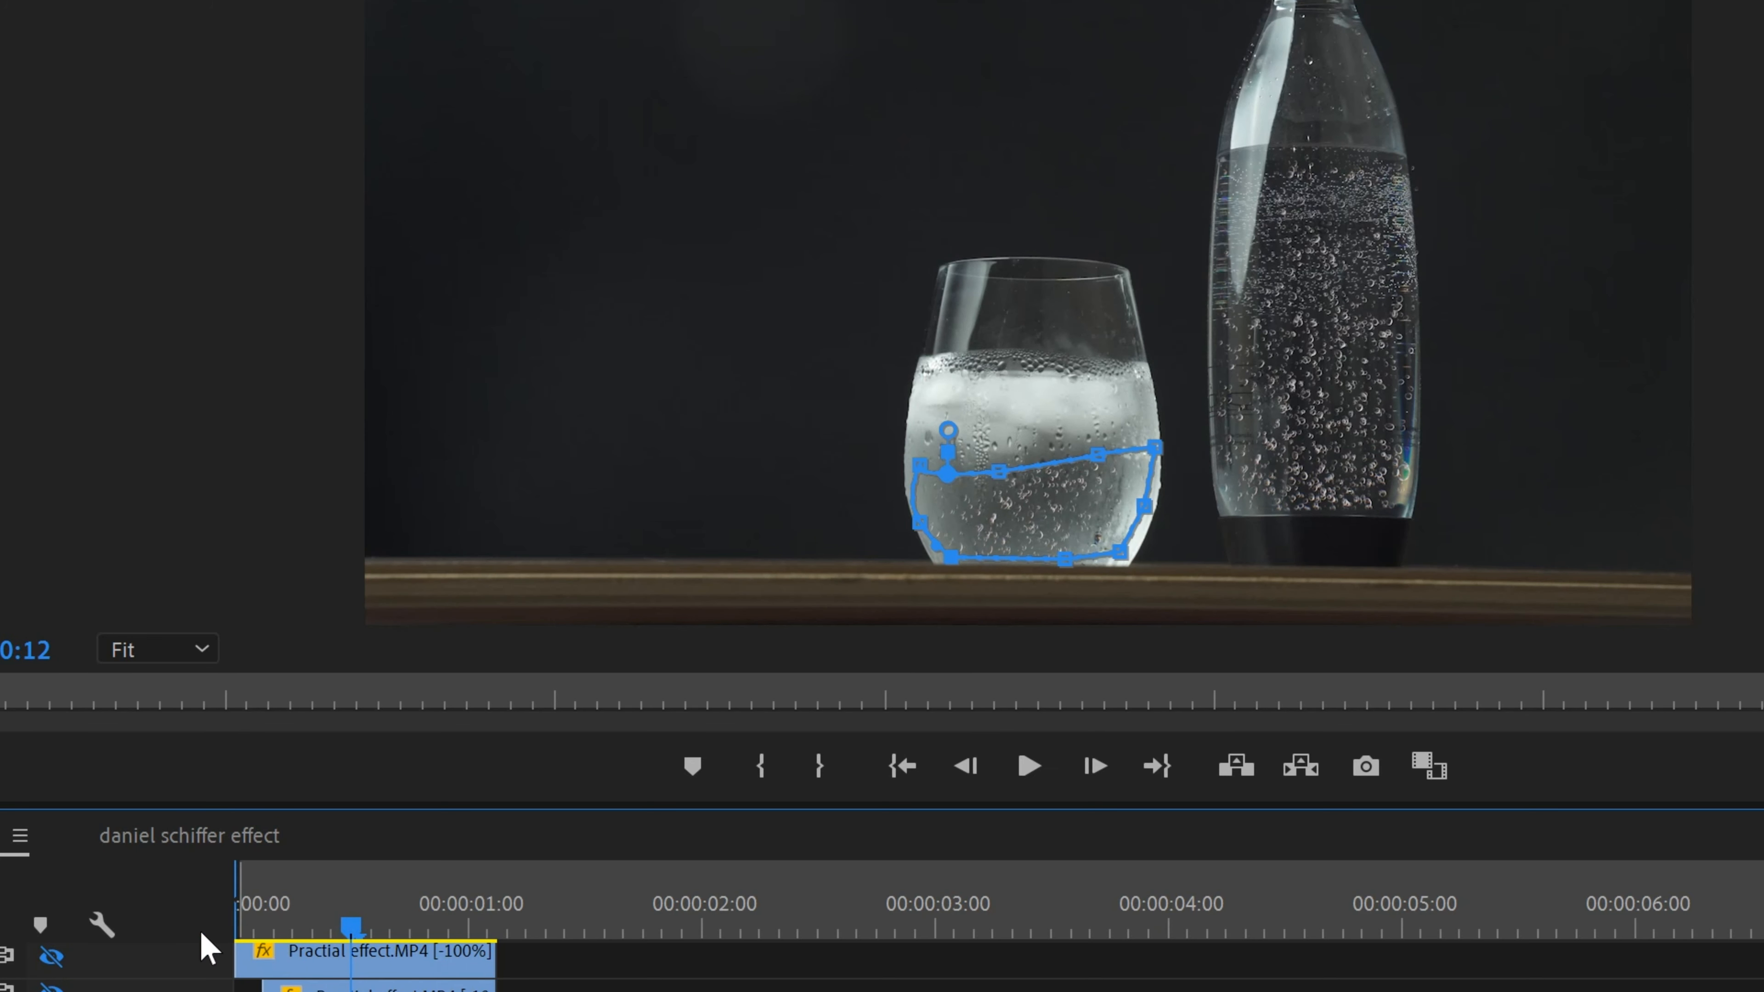
left_click(51, 957)
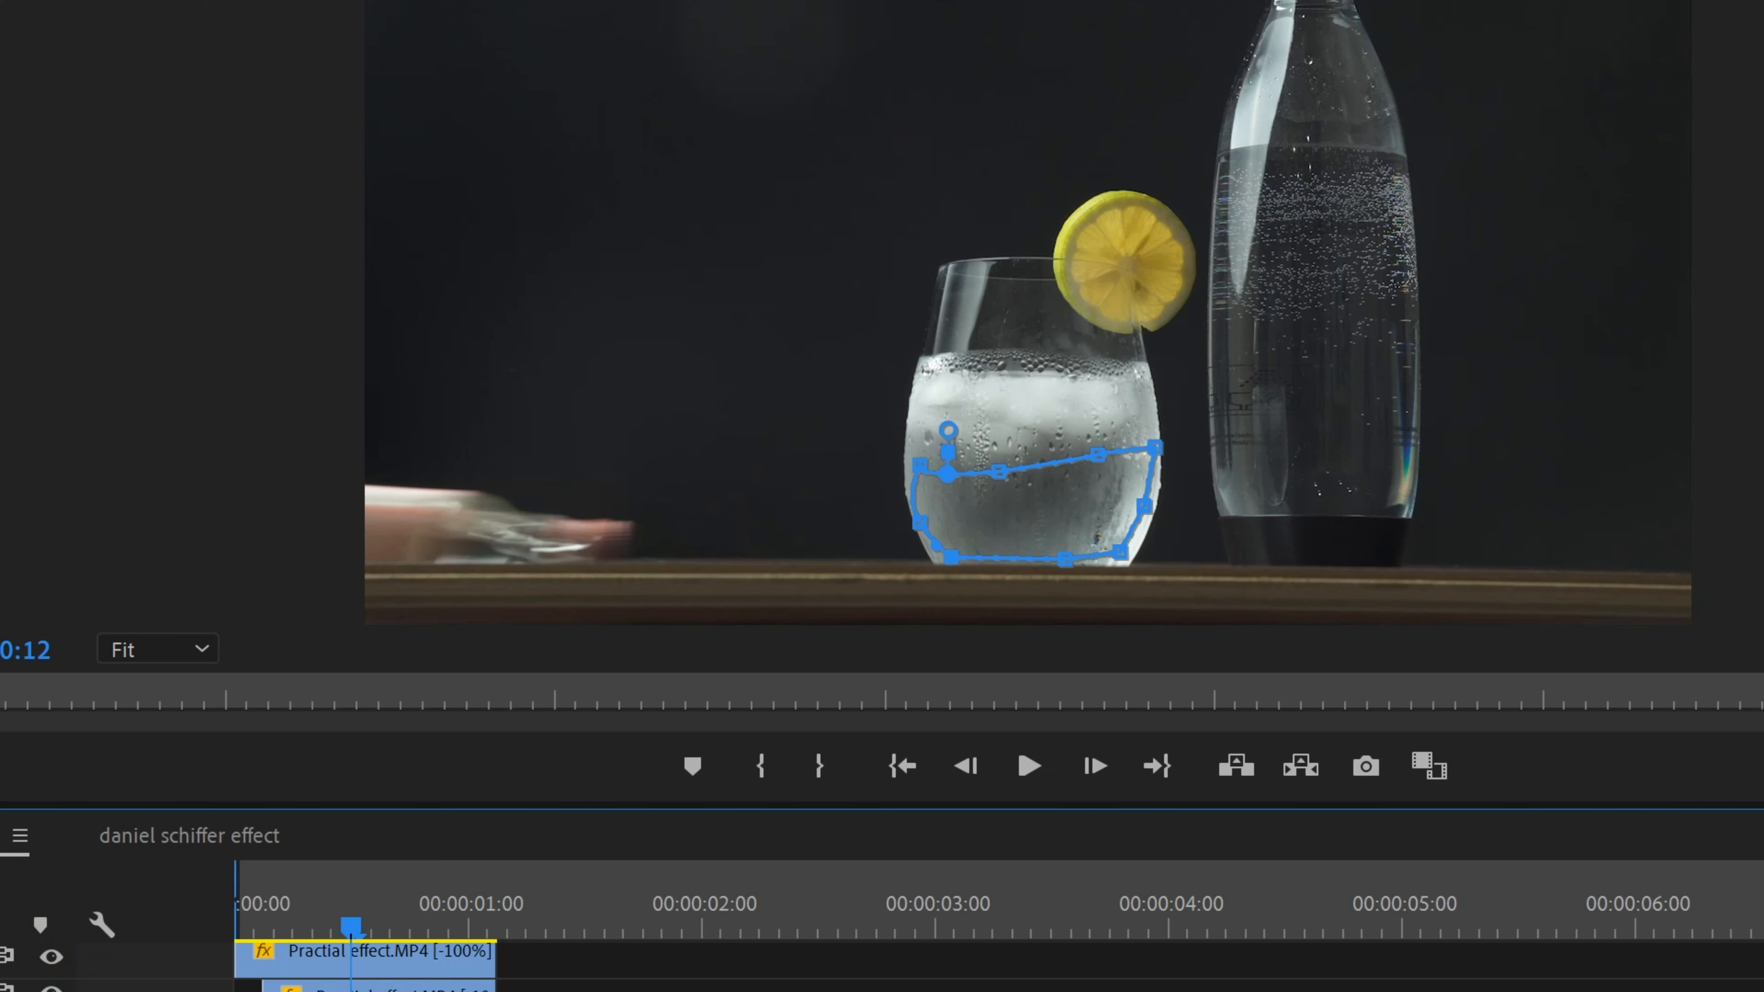
key("minus")
key("minus")
key("minus")
key("equal")
key("equal")
key("equal")
key("equal")
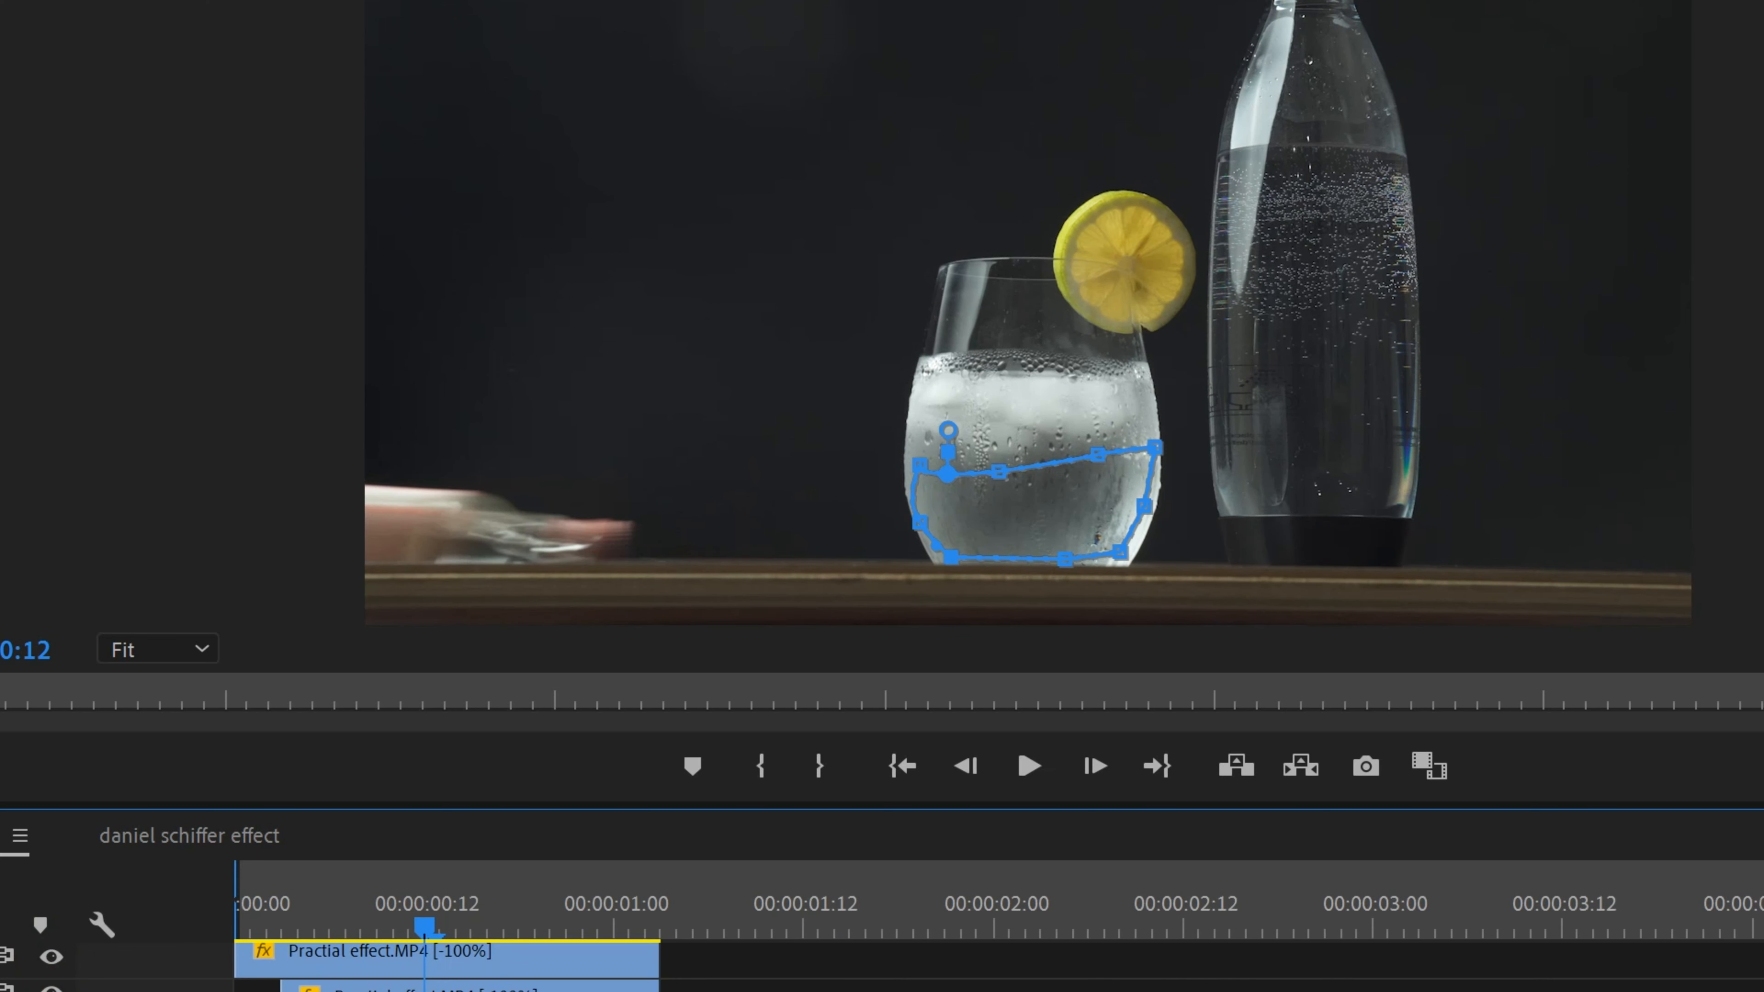
scroll(999, 970, "up", 4)
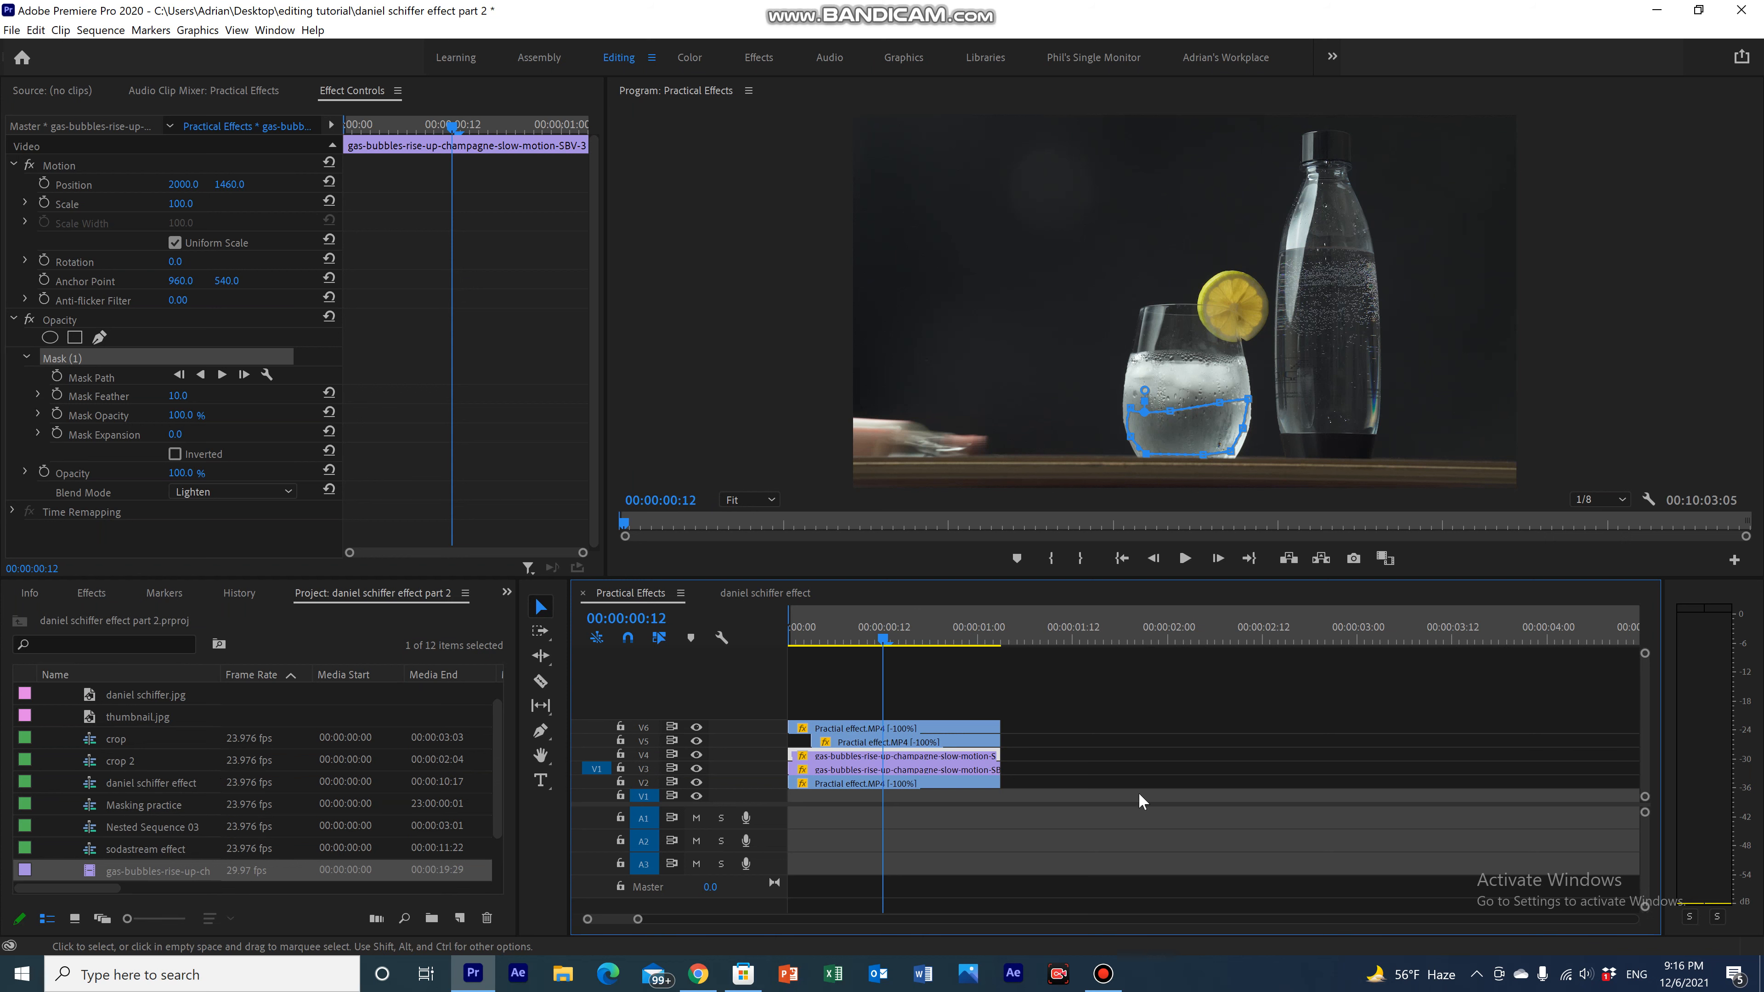
Open the daniel schiffer effect sequence and copy the first Adjustment Layer clip on V2.
double_click(153, 782)
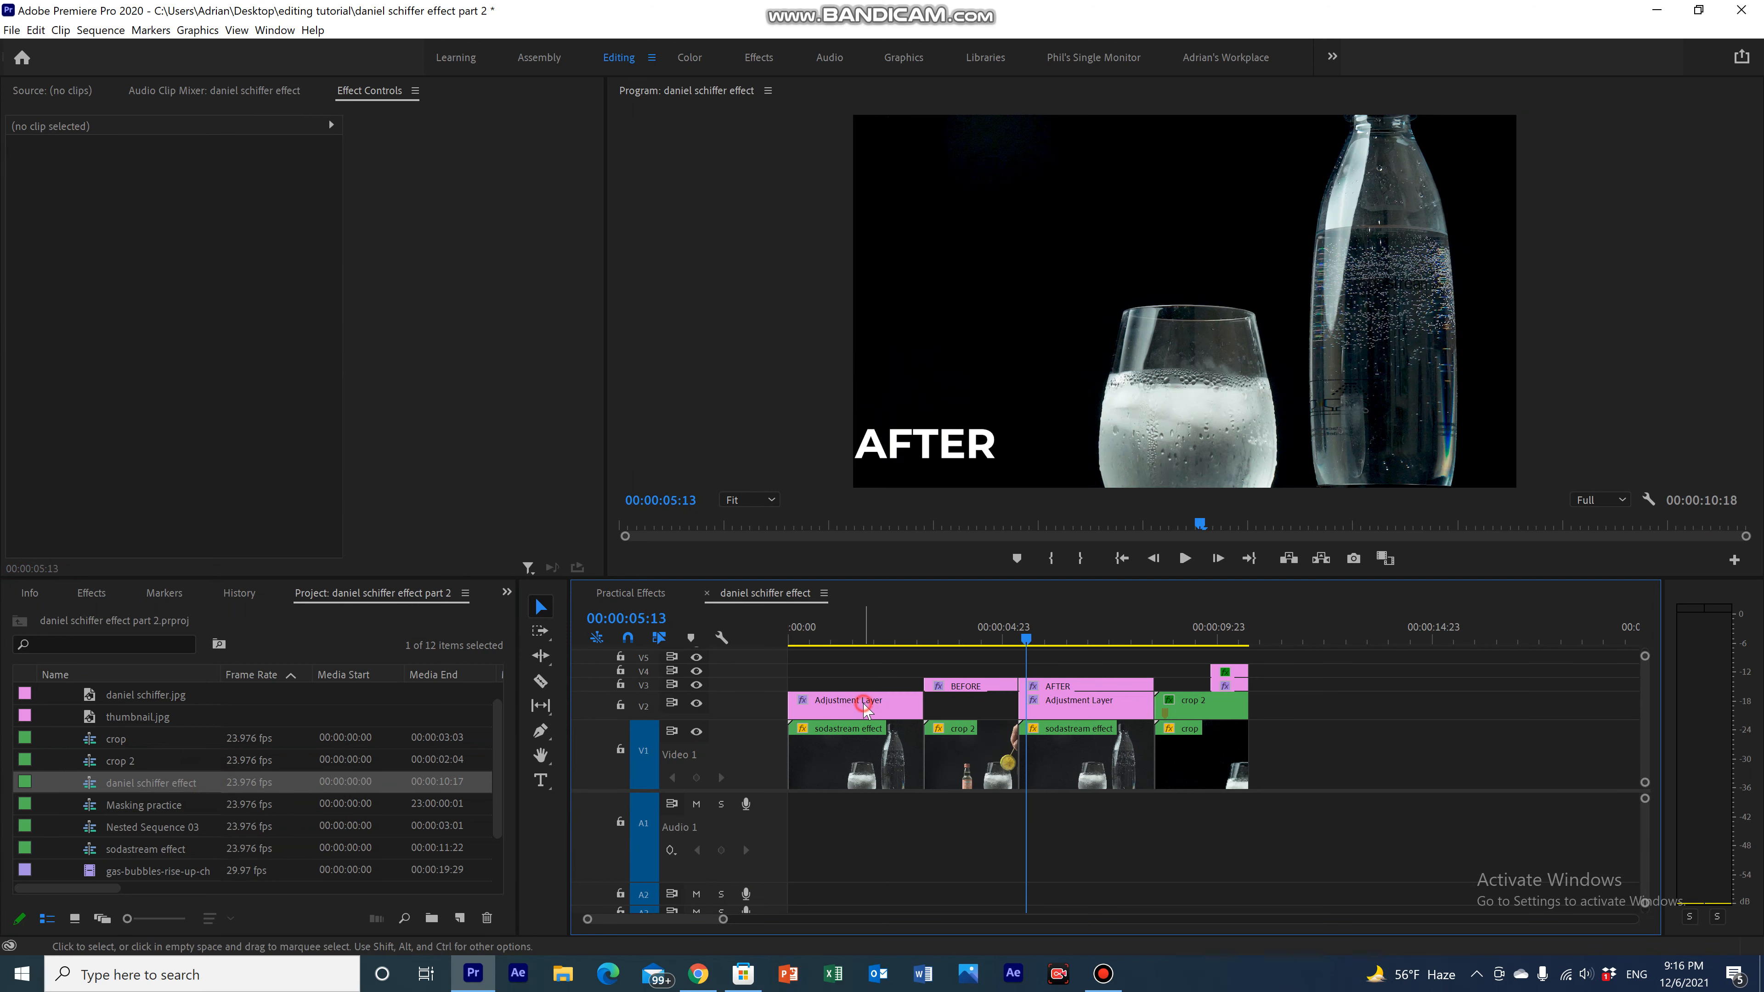
left_click(866, 707)
left_click(914, 636)
left_click(845, 636)
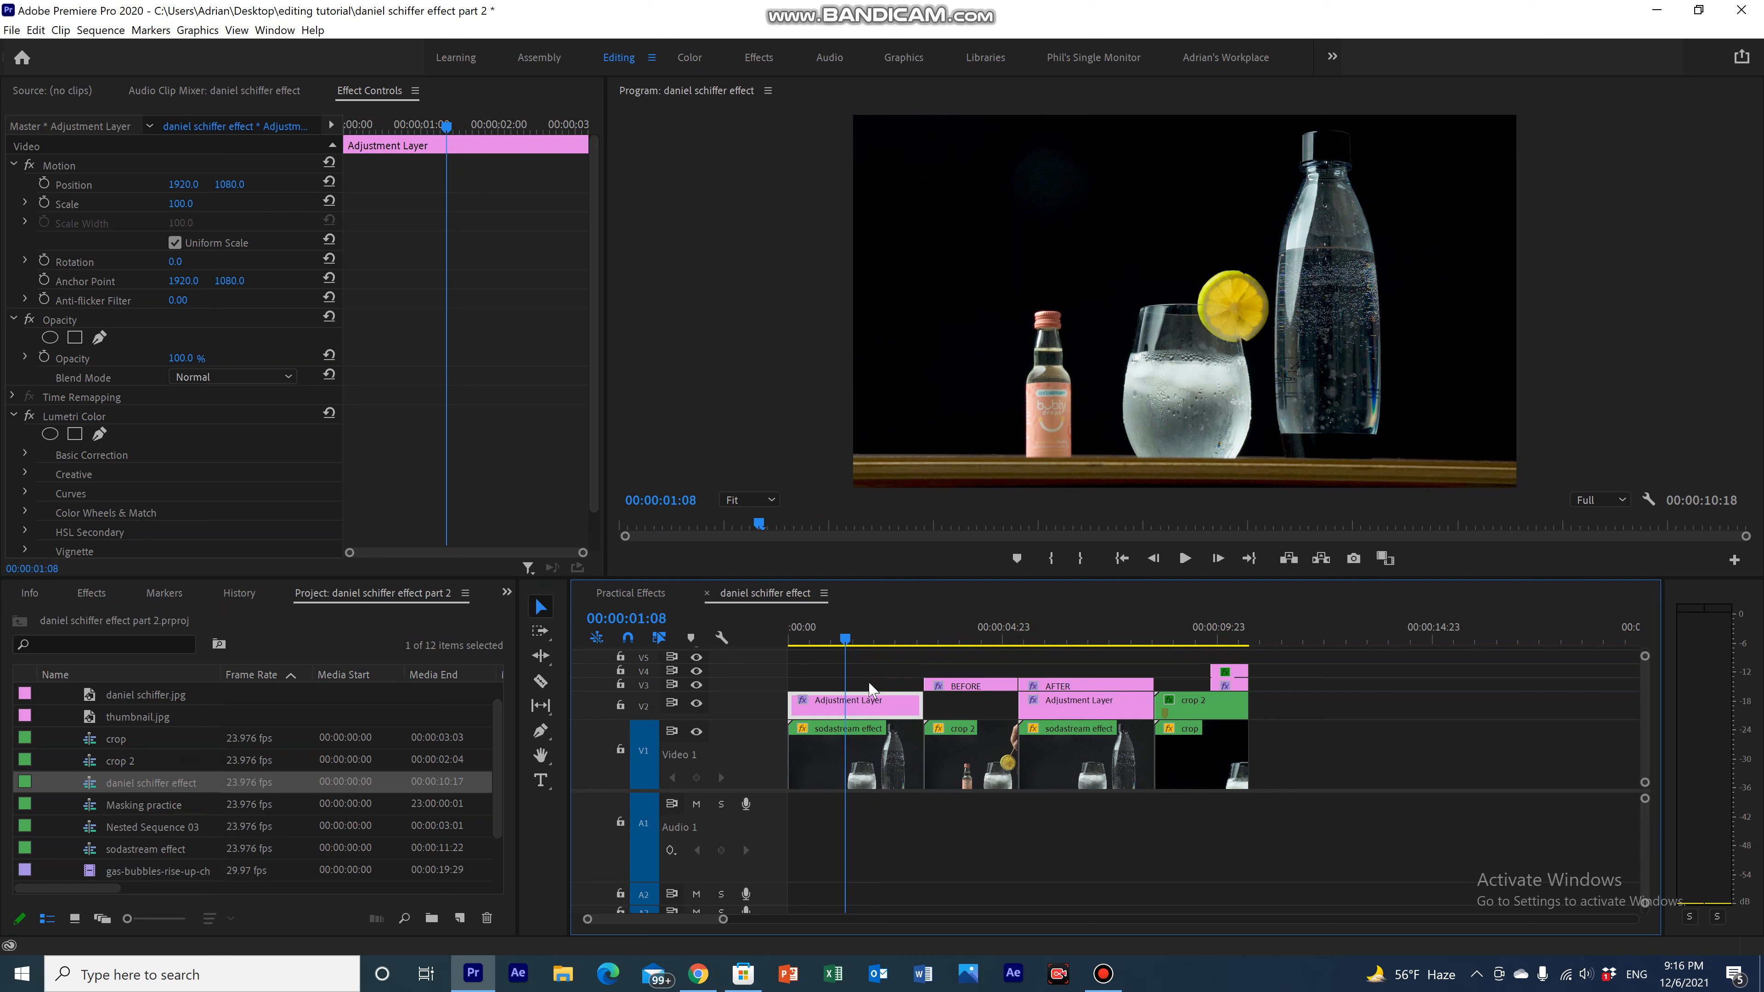
double_click(889, 709)
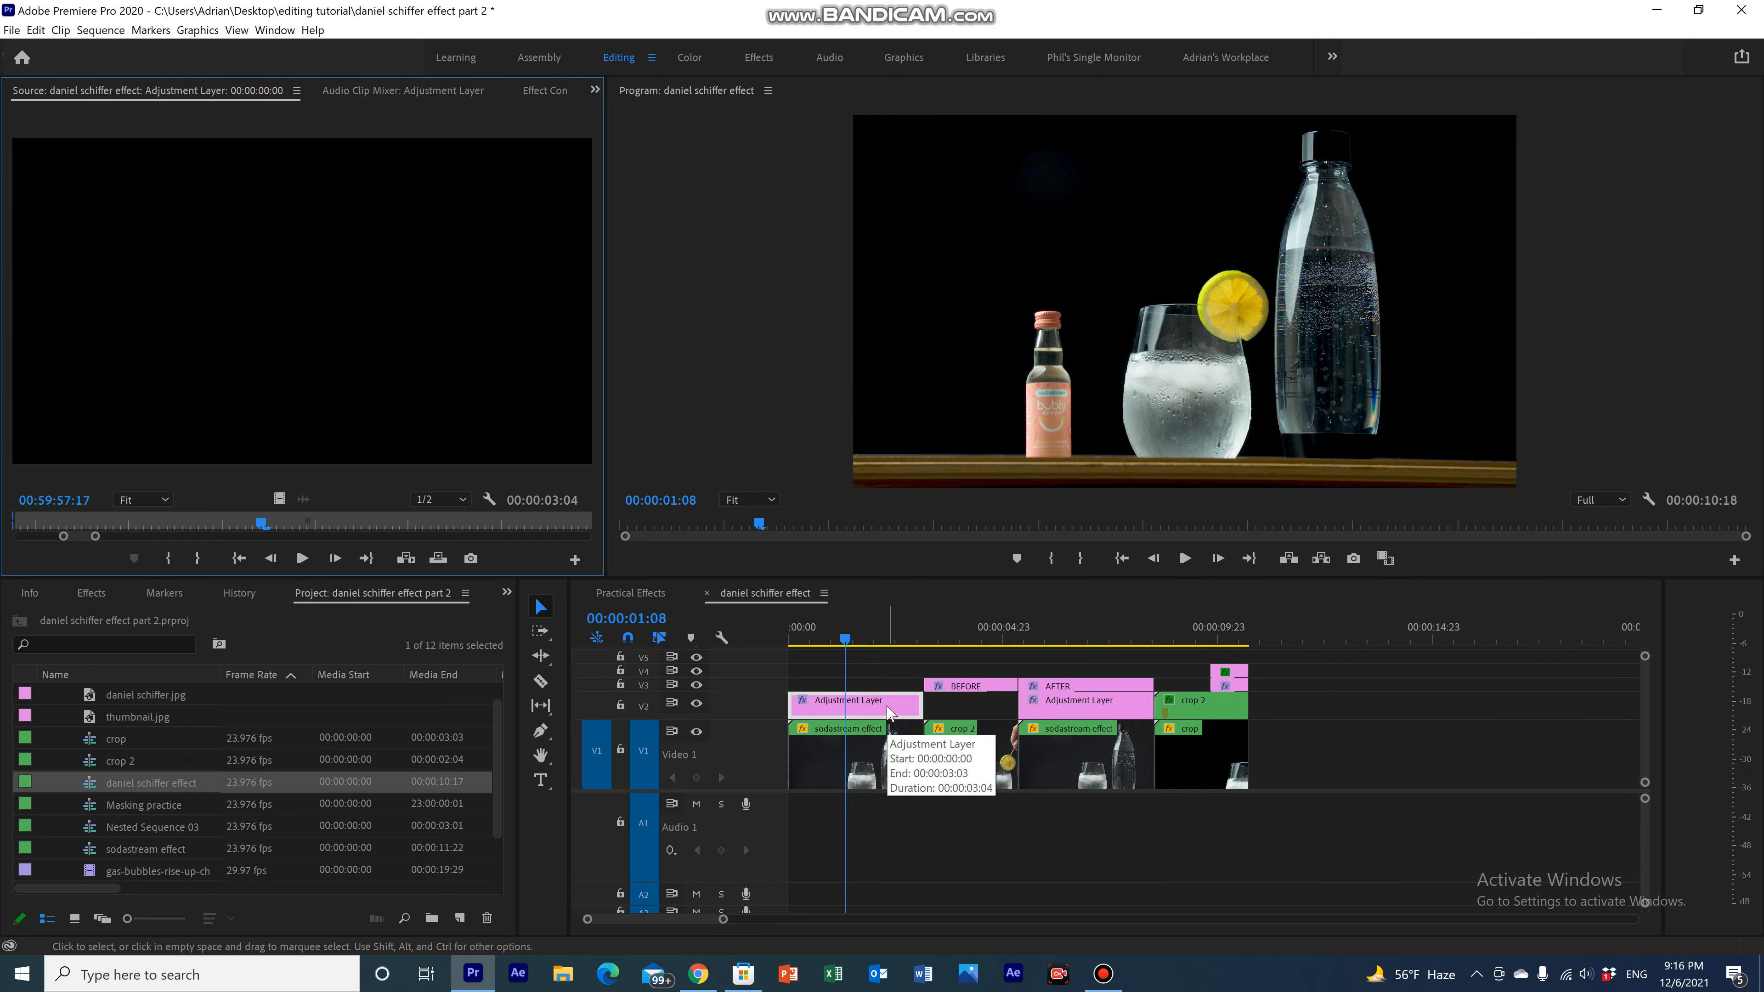
right_click(889, 711)
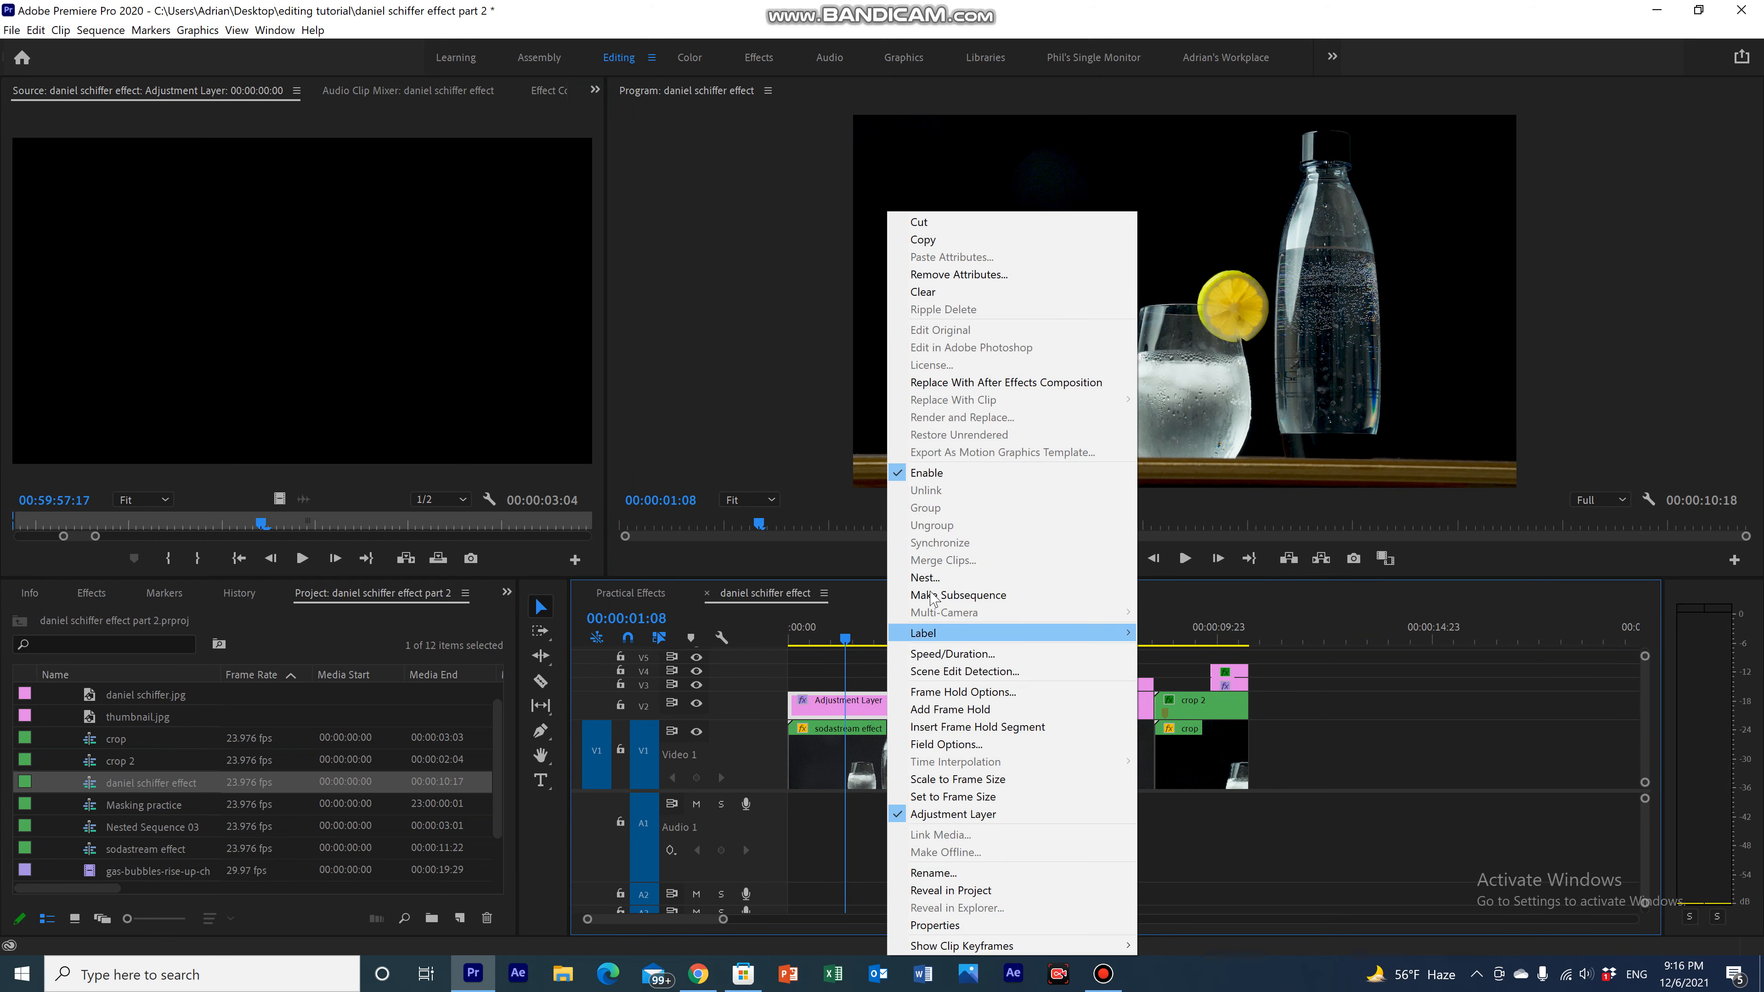
left_click(921, 239)
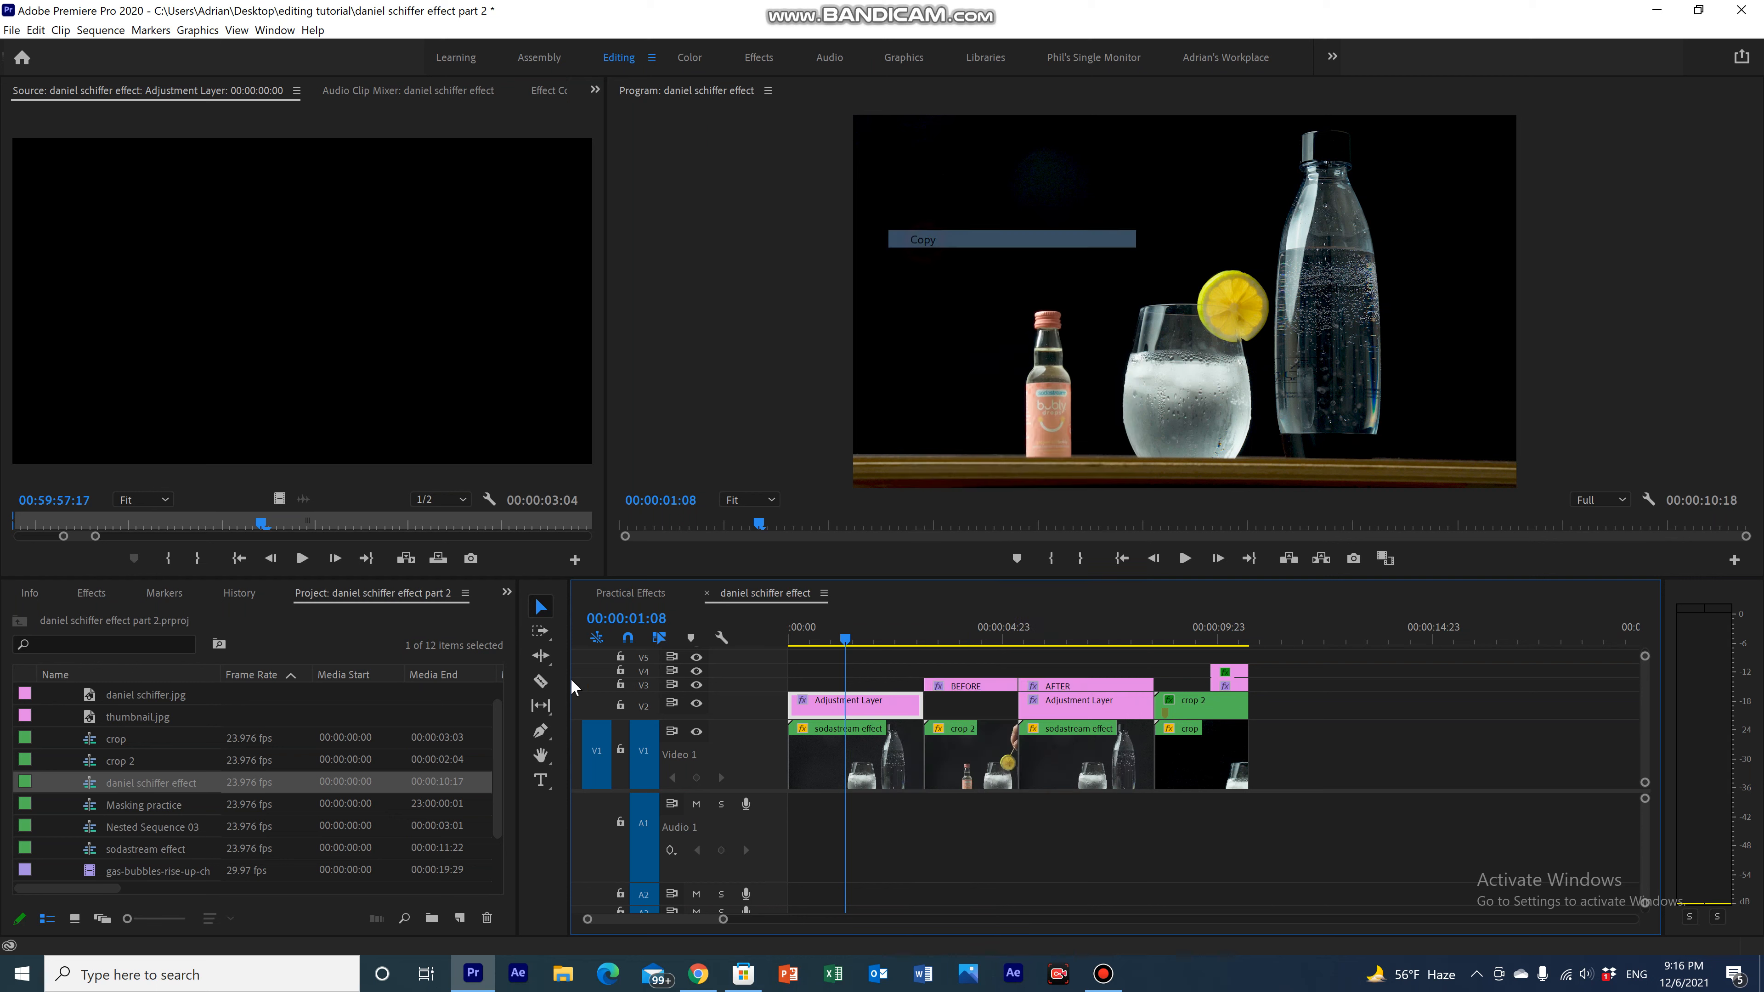
Paste the adjustment layer into the empty part of the Practical Effects sequence after the clips.
left_click(630, 594)
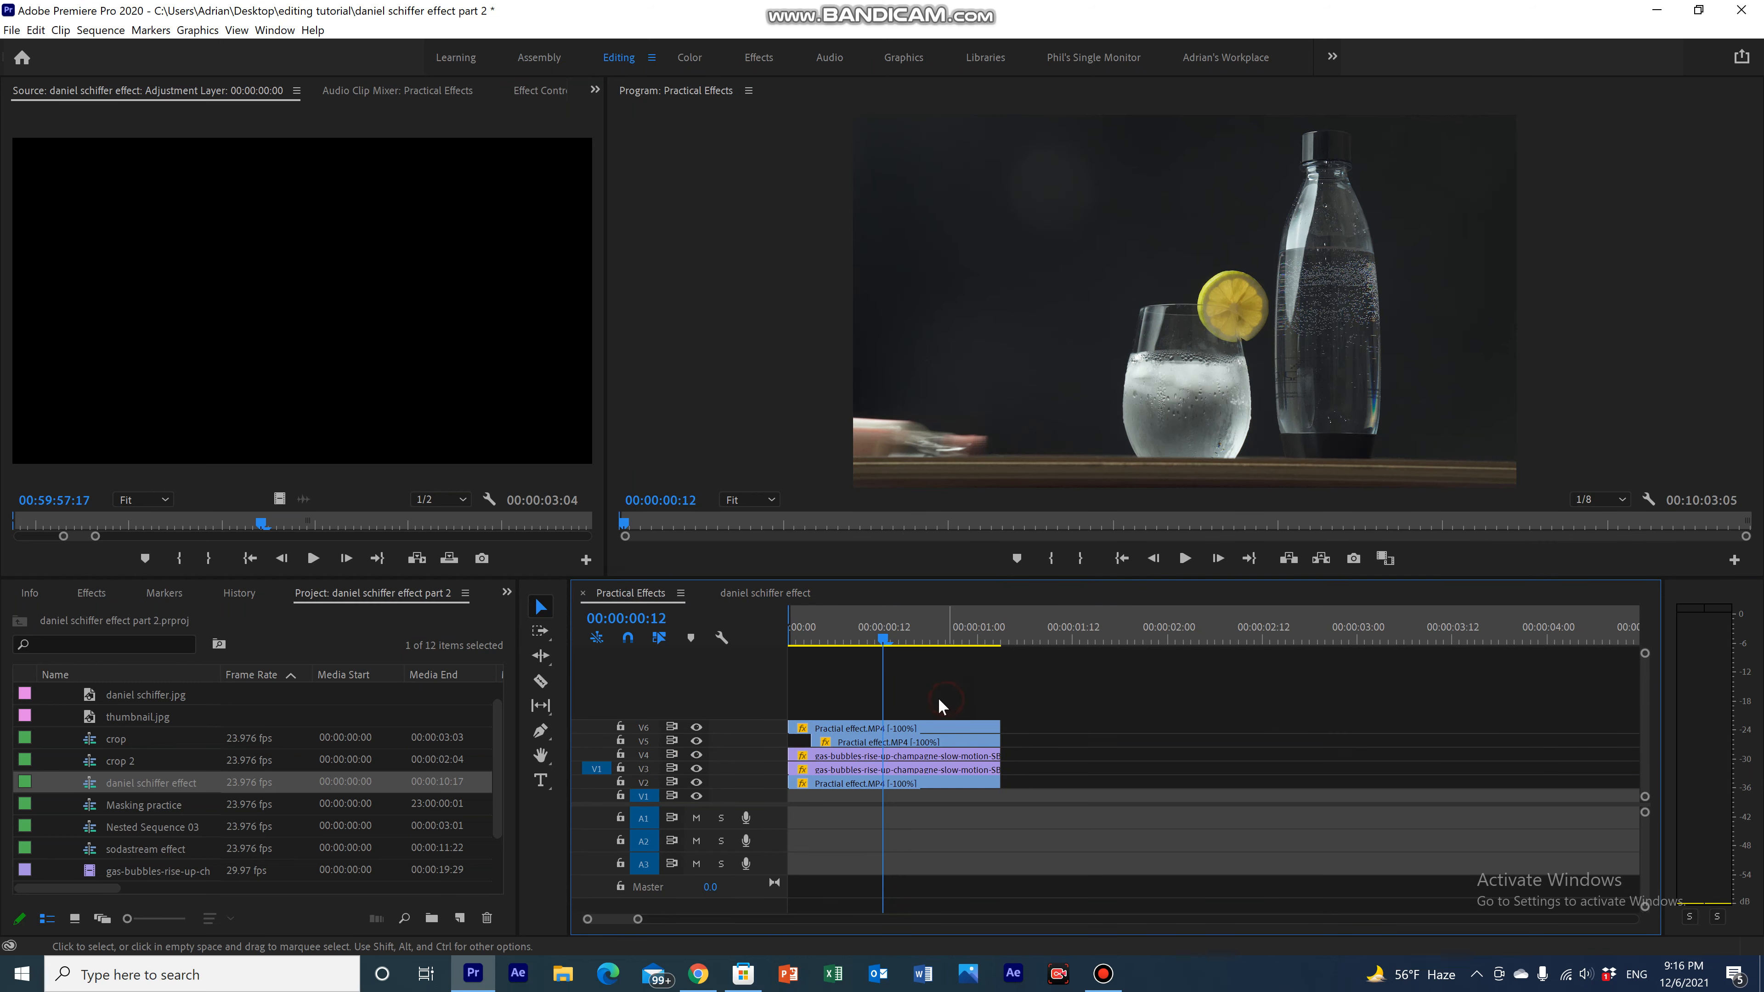
left_click_drag(887, 648, 1162, 678)
left_click(1198, 762)
key("ctrl+v")
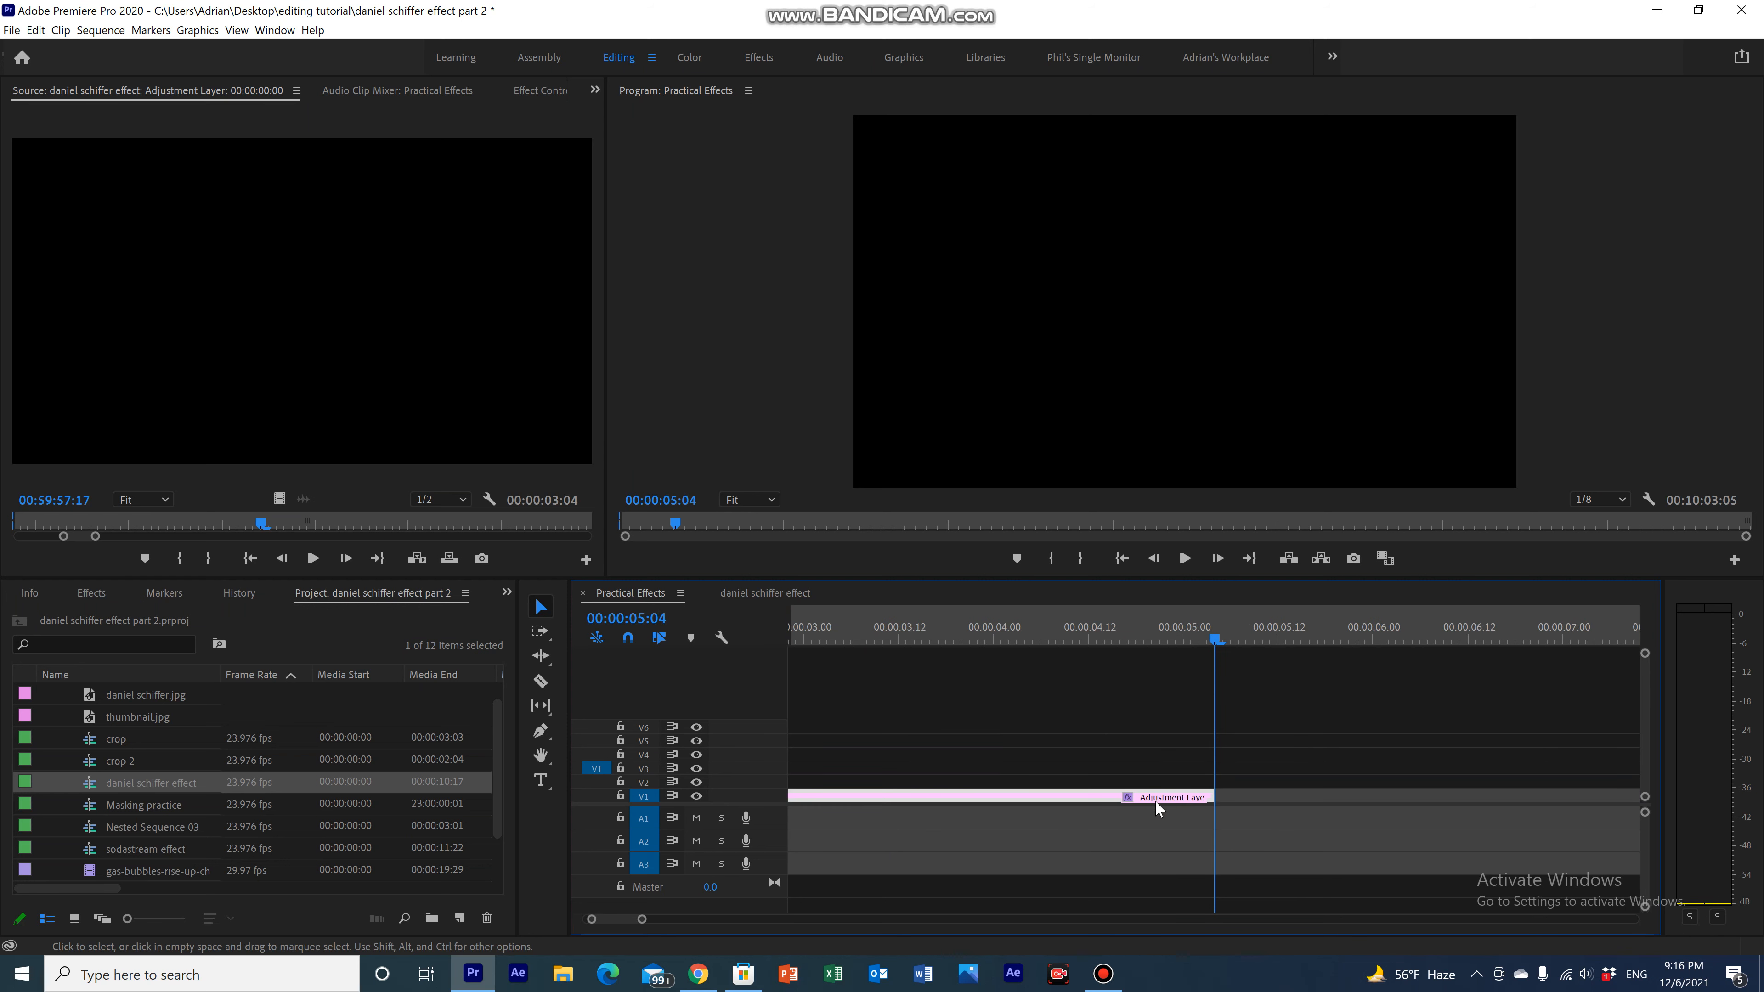
Move the pasted adjustment layer onto a new V7 track at the sequence start and preview the graded footage.
left_click_drag(1204, 648, 791, 649)
left_click_drag(642, 919, 751, 920)
left_click_drag(891, 800, 832, 708)
left_click_drag(844, 629, 769, 629)
key("space")
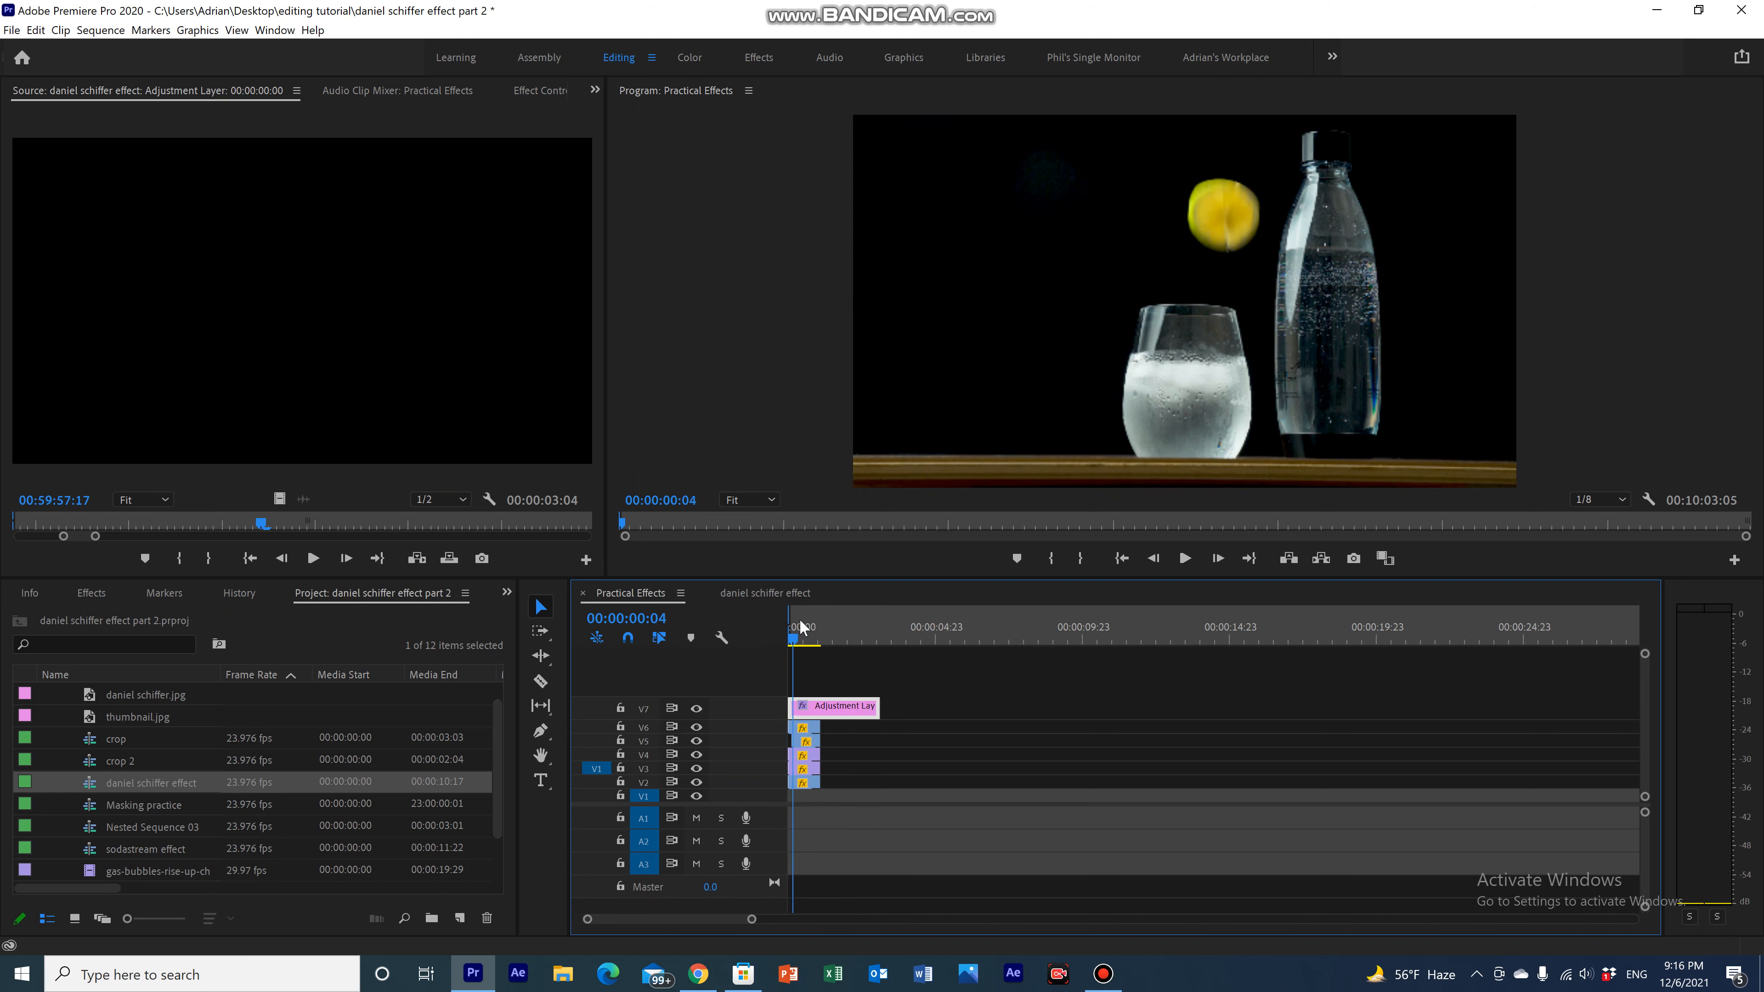
left_click(807, 610)
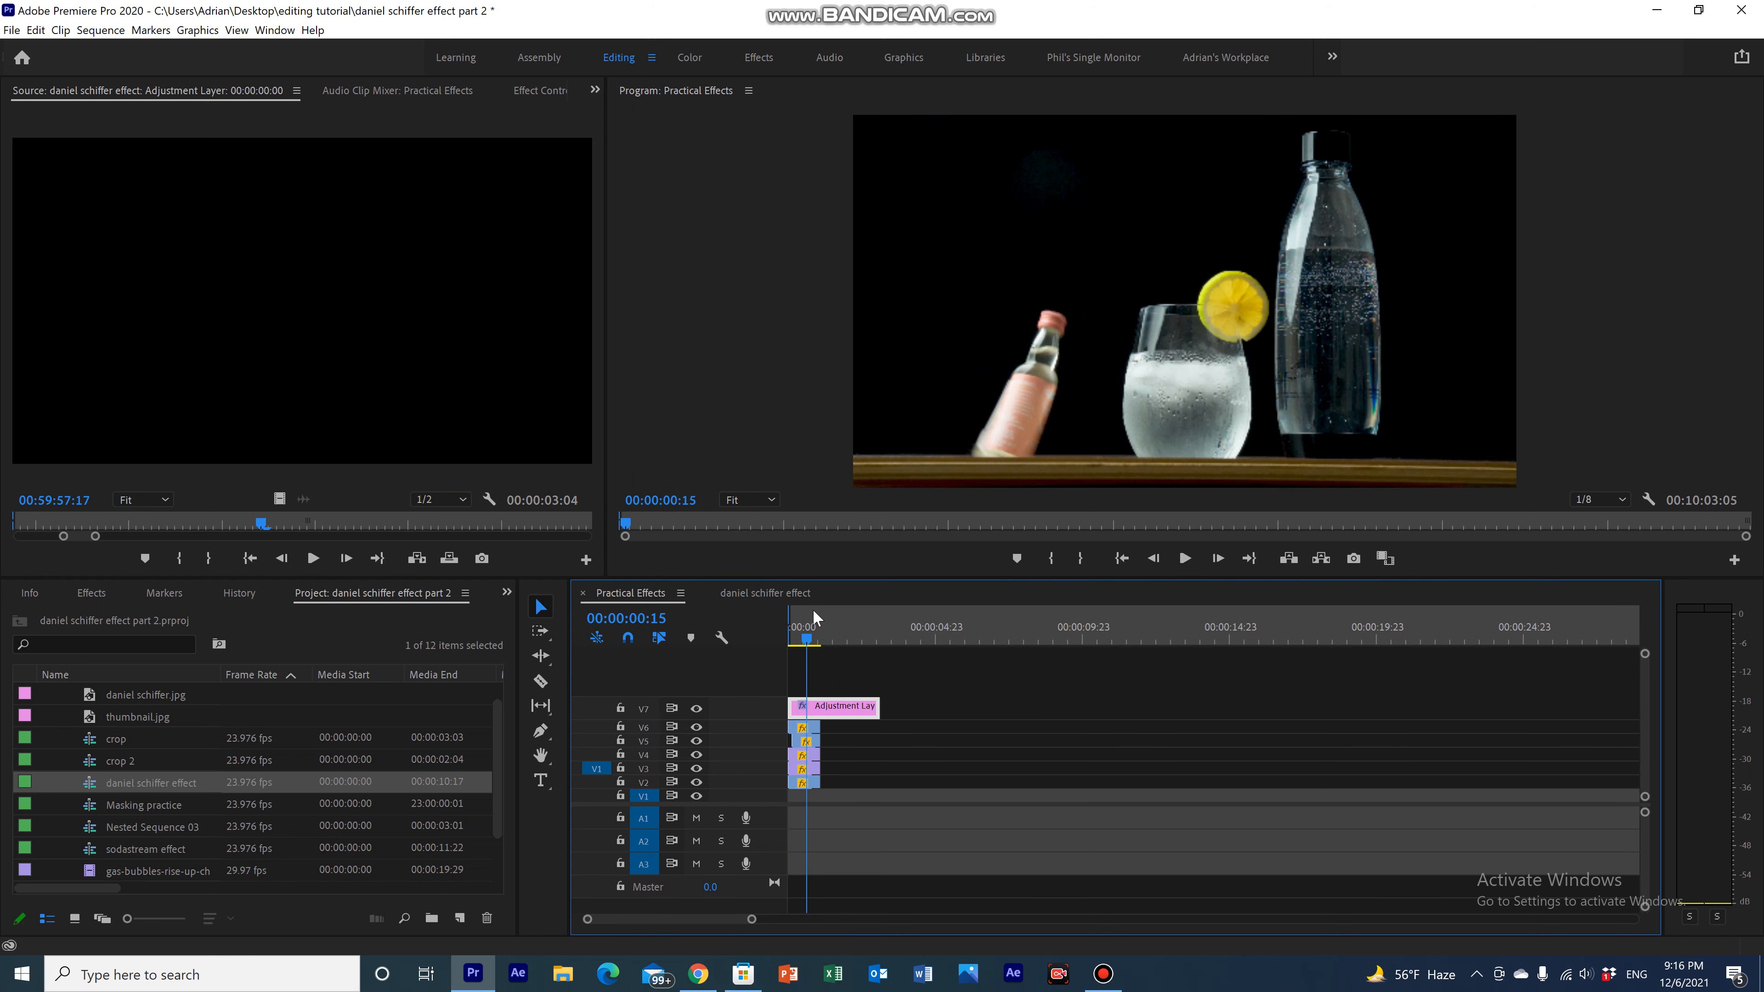
Split the adjustment layer at 00:00:01:03, where the clips below end, and delete the leftover part.
left_click_drag(728, 920, 636, 921)
left_click(914, 634)
left_click_drag(929, 645, 920, 645)
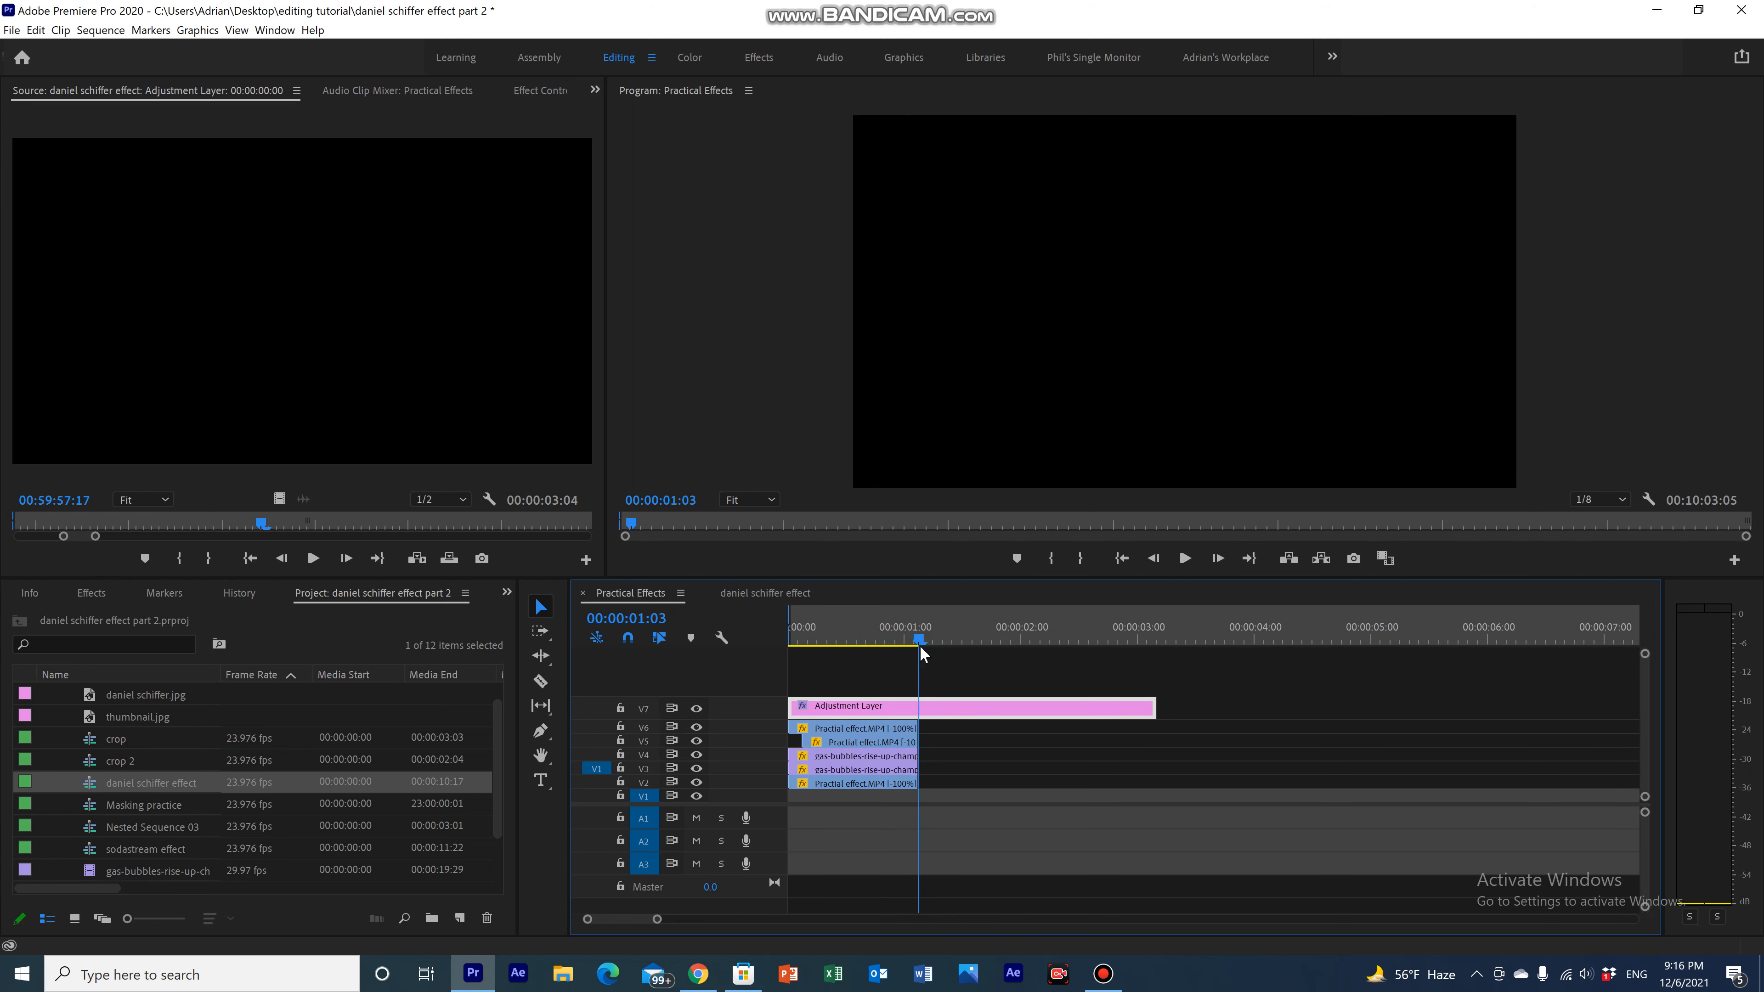
left_click(978, 714)
key("ctrl+k")
left_click(976, 712)
key("Delete")
left_click_drag(938, 625, 872, 604)
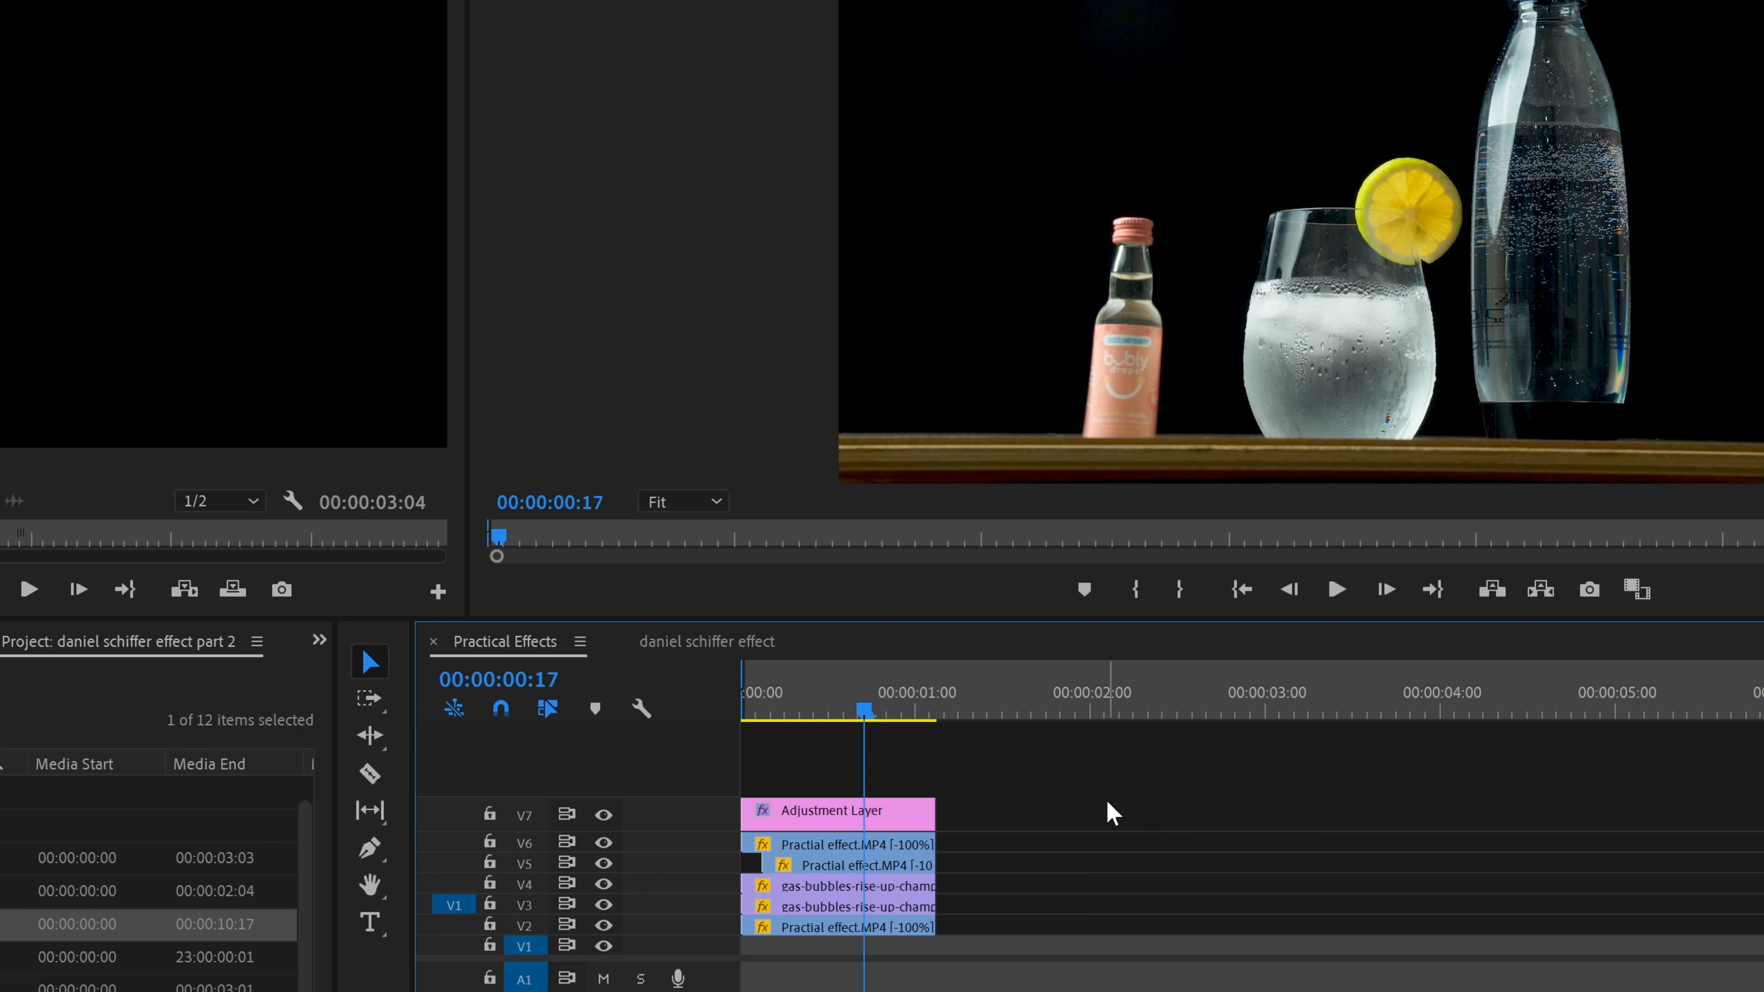
Nest all clips on V2 through V7 into a sequence named "zoom out nest".
left_click_drag(1163, 938, 906, 814)
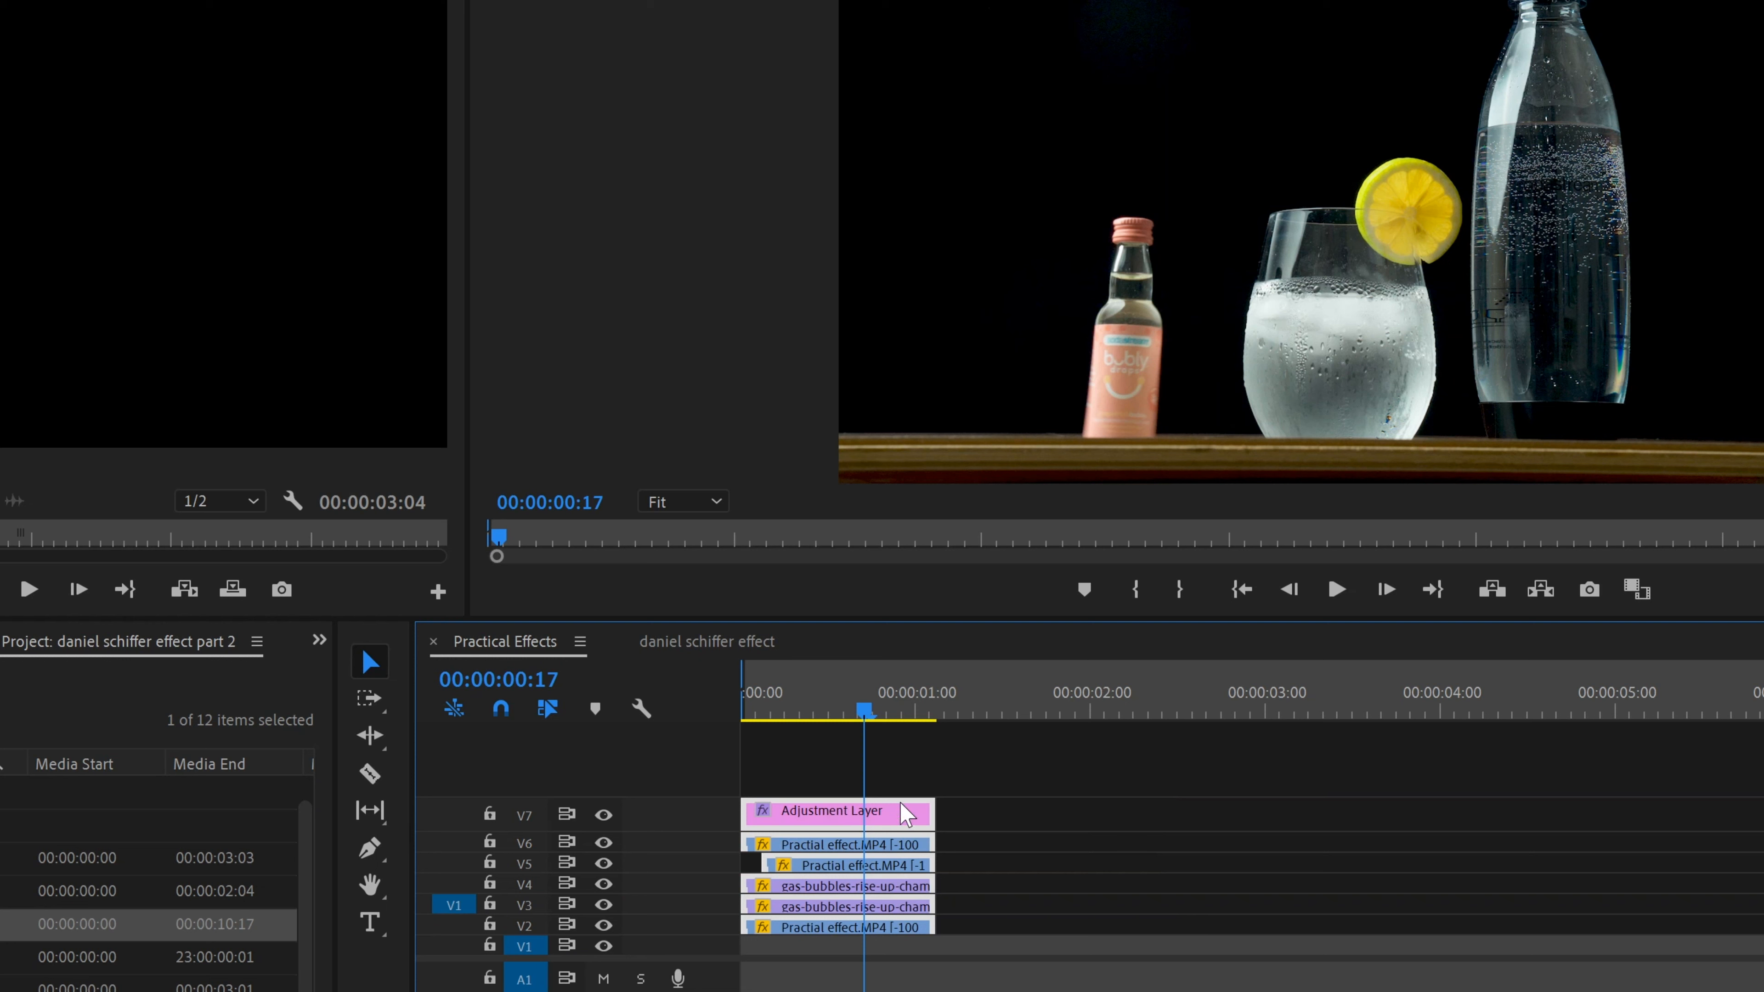
right_click(883, 819)
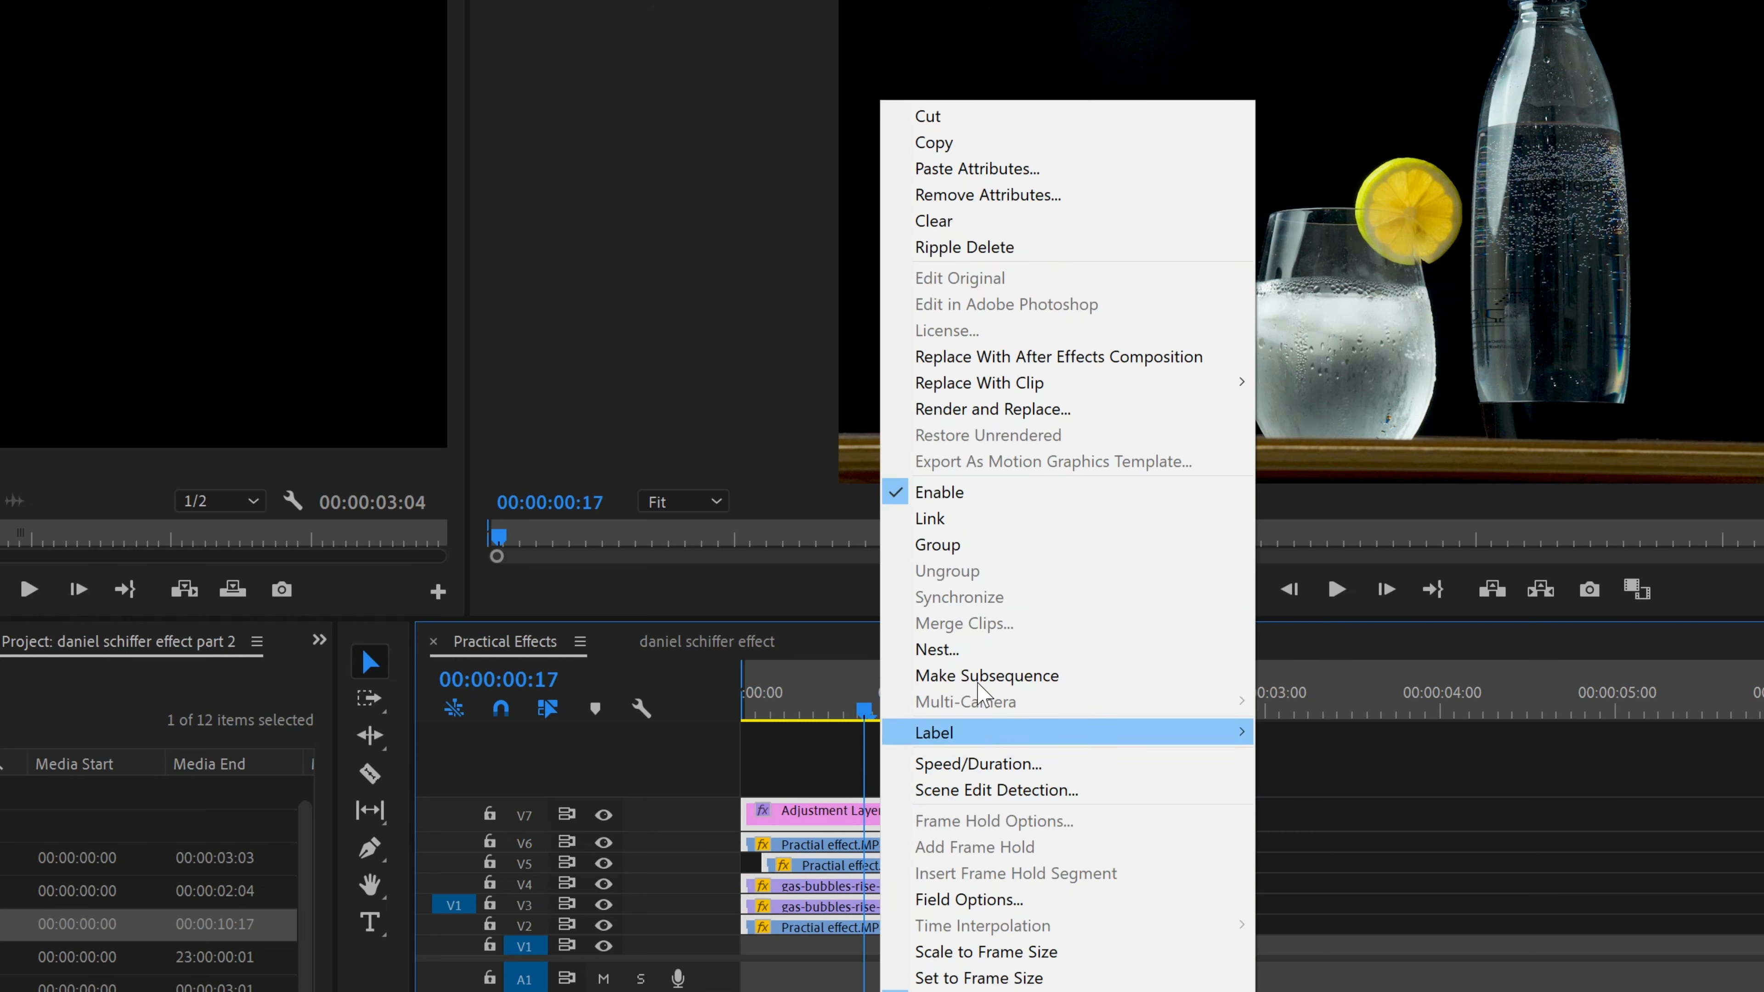
left_click(973, 649)
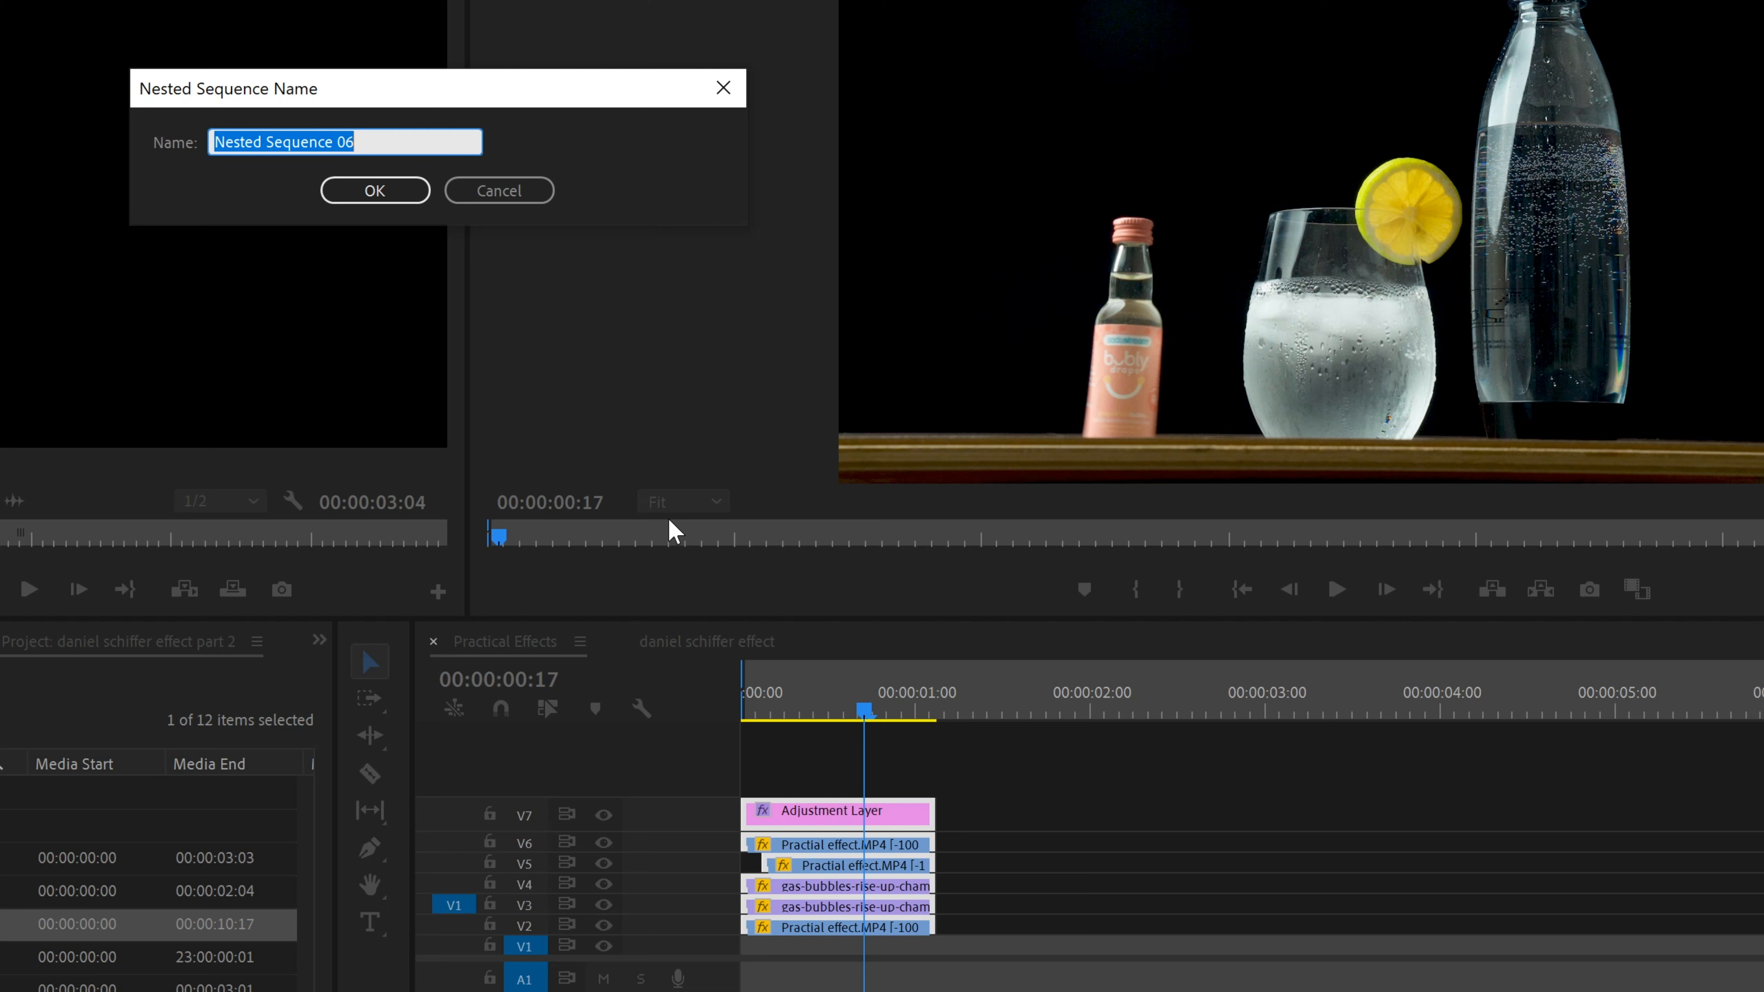
type("zoom ou")
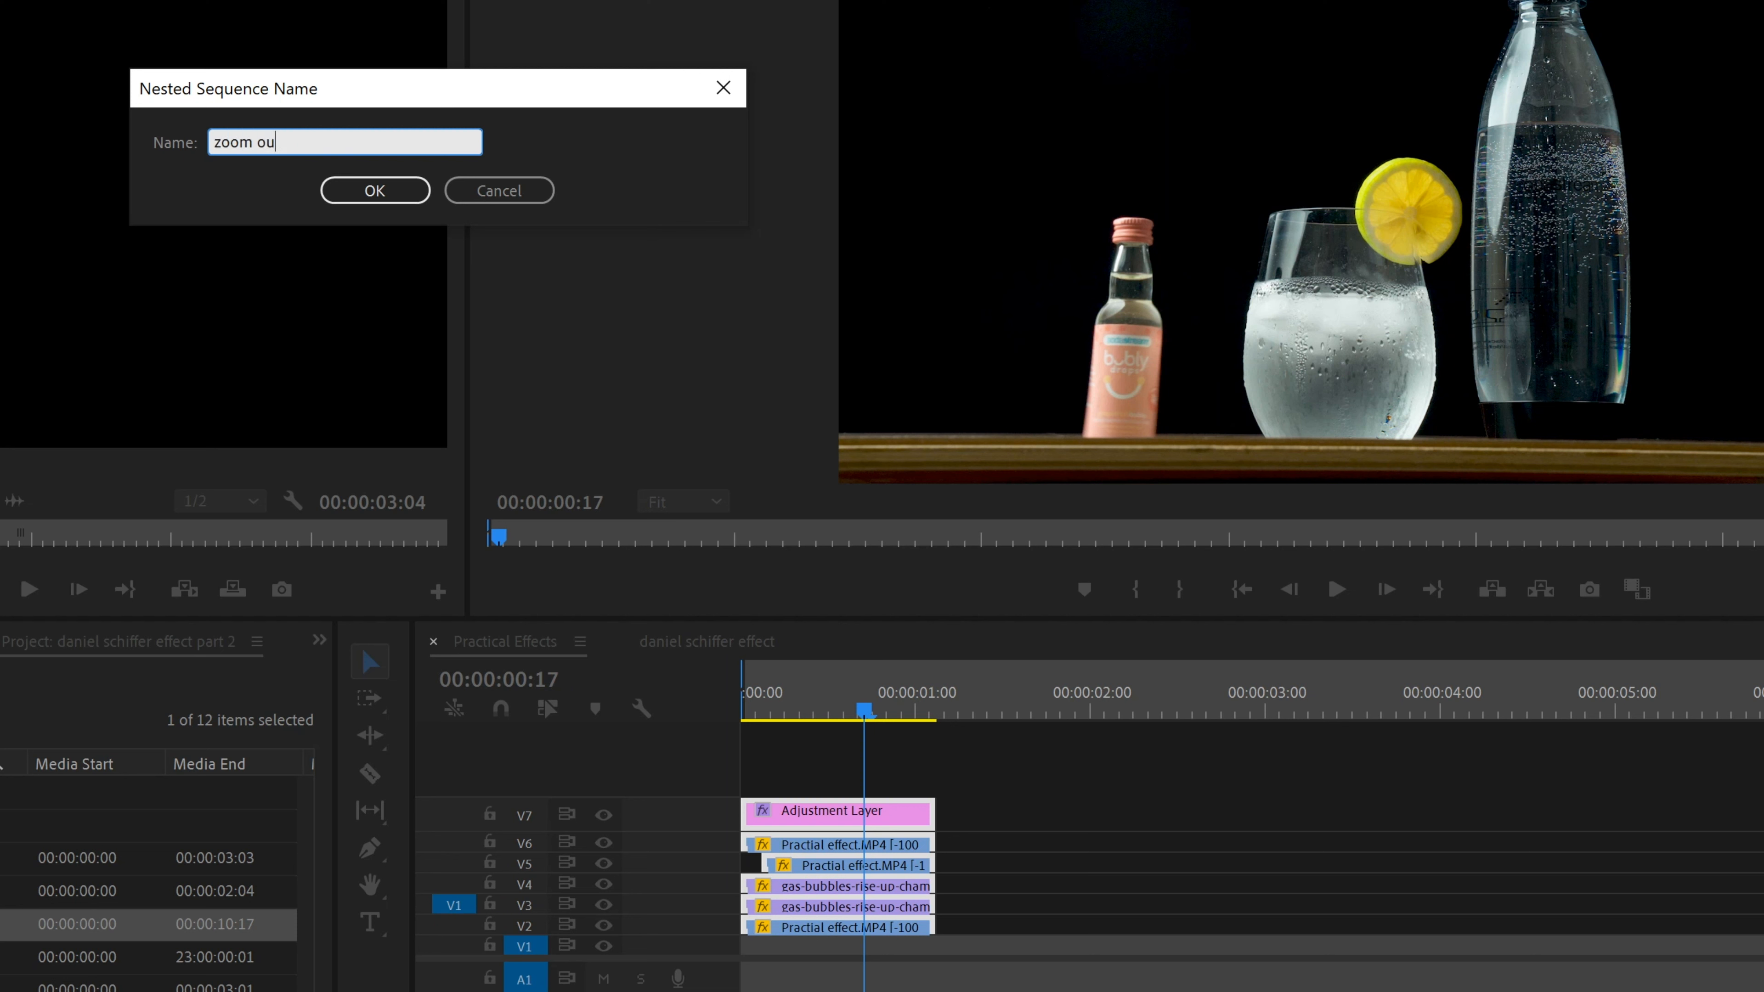
type("t nest")
key("Return")
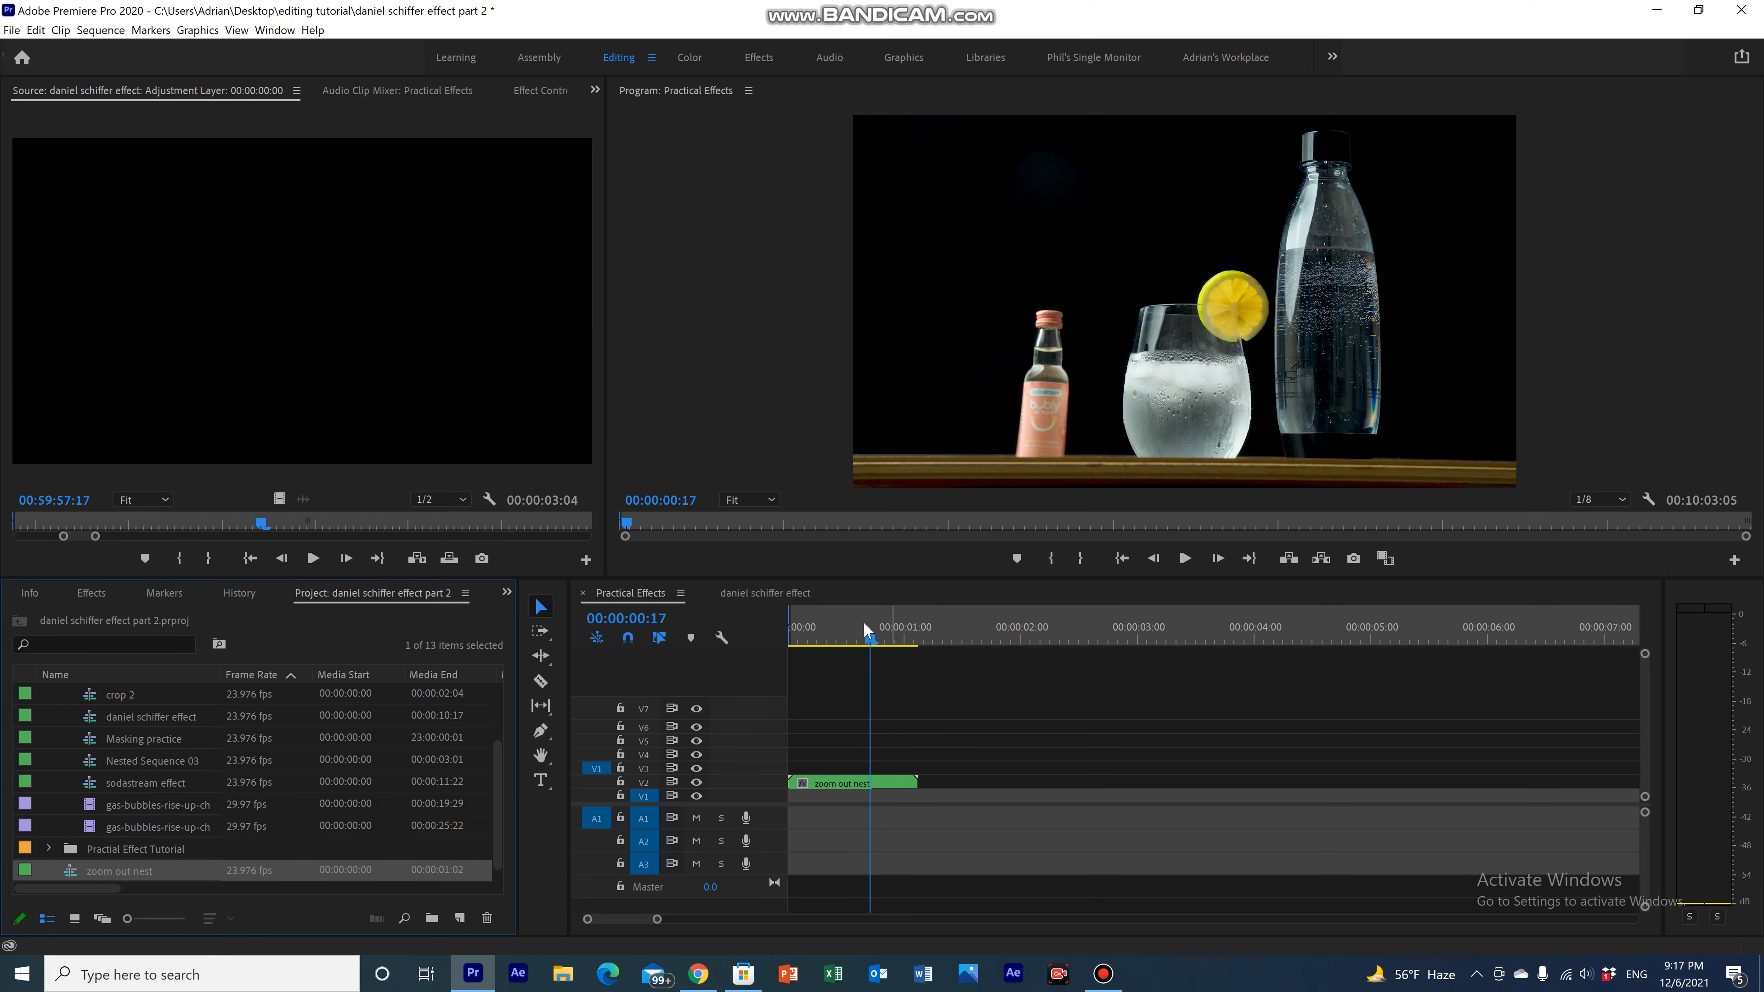
Set the zoom out nest clip's Scale to 150 at the sequence start and enable keyframing for it there.
left_click_drag(863, 622, 792, 652)
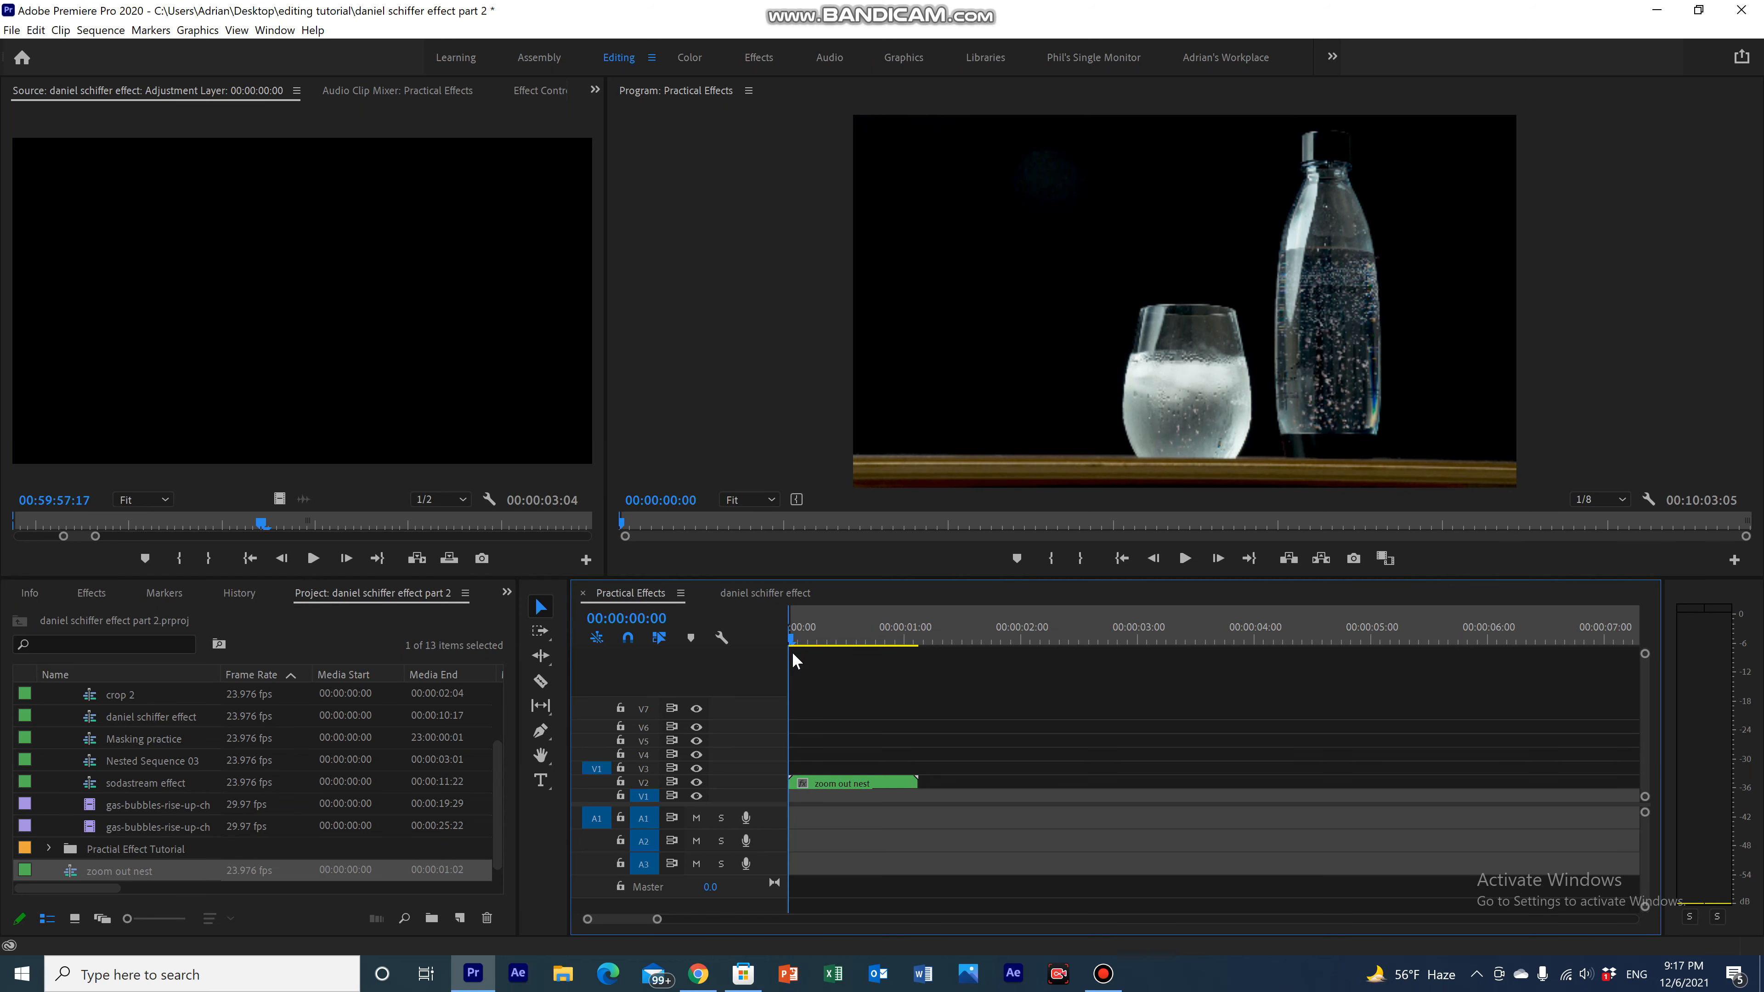
left_click(816, 791)
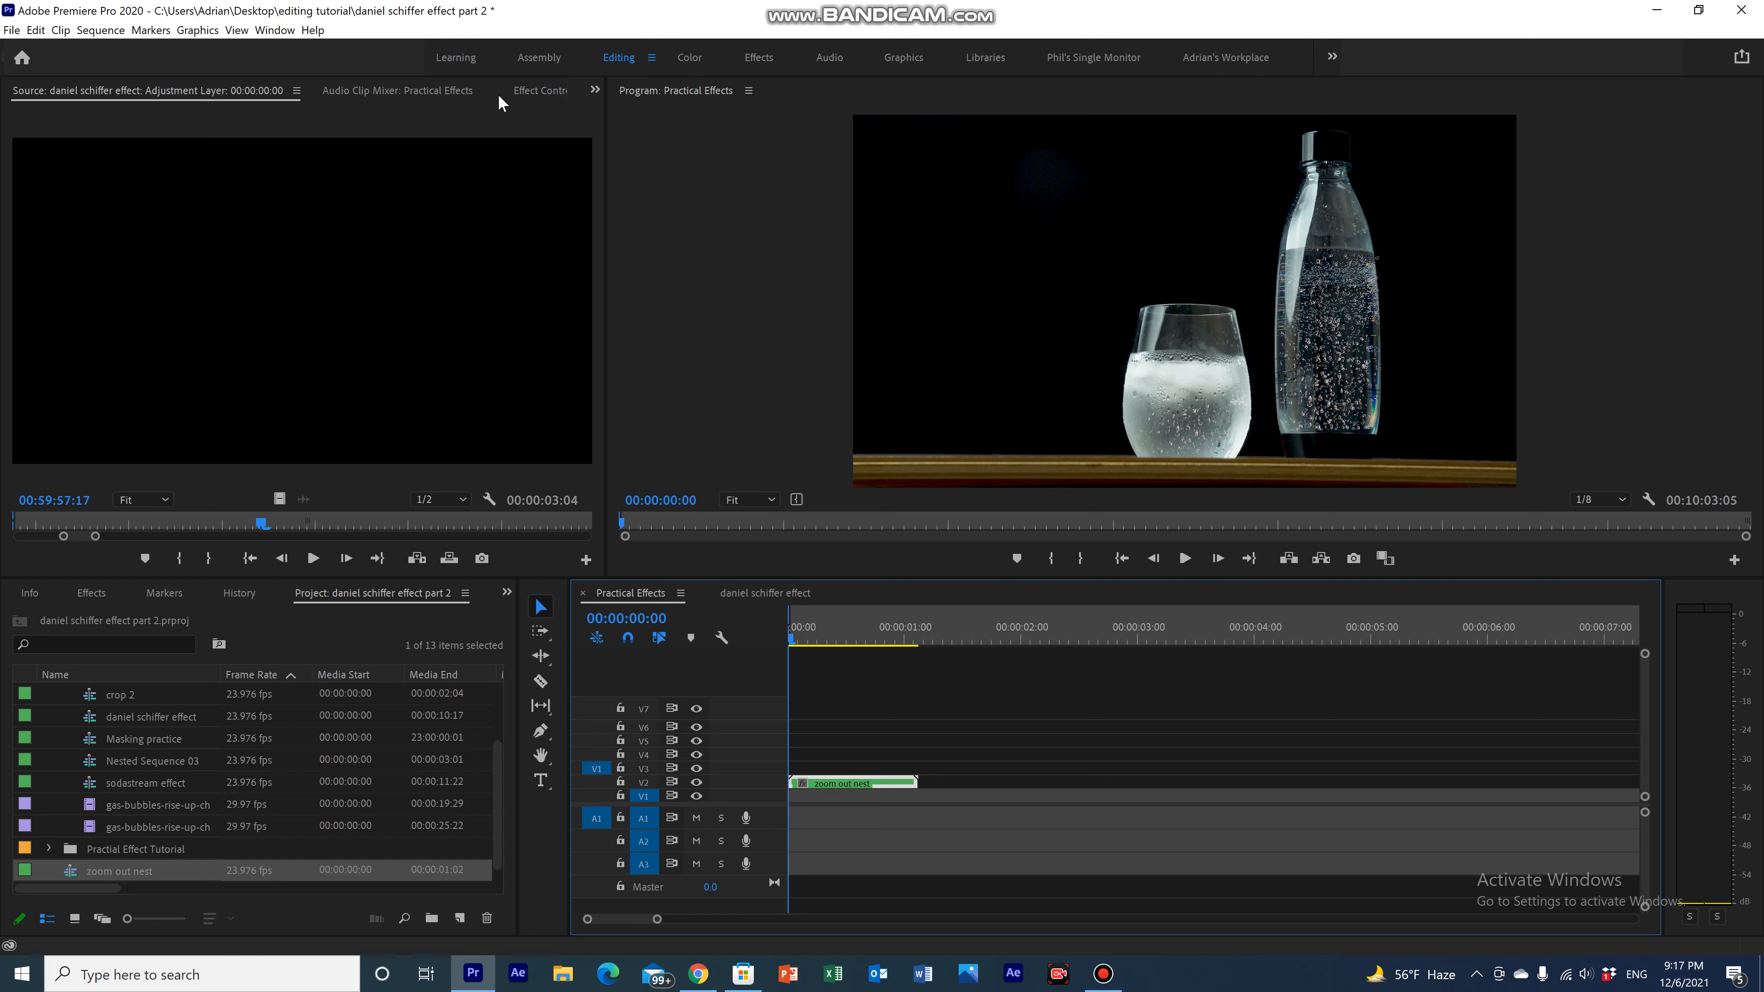
left_click(518, 92)
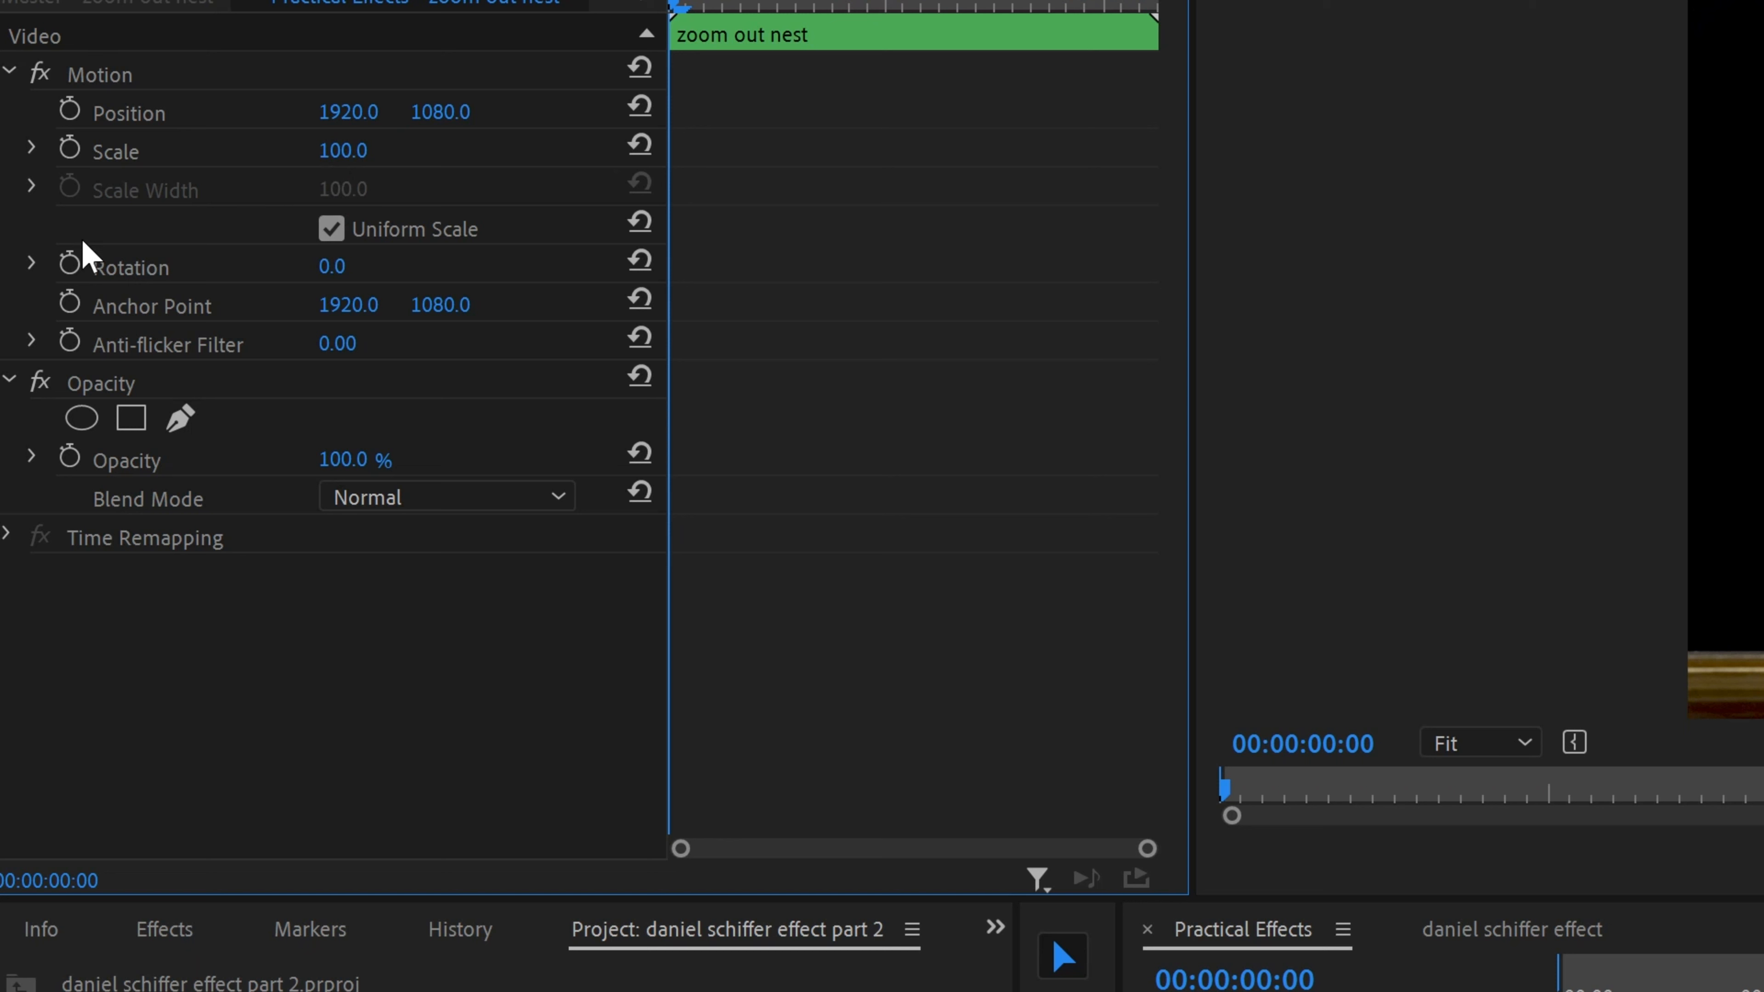
left_click(369, 142)
type("150")
key("Return")
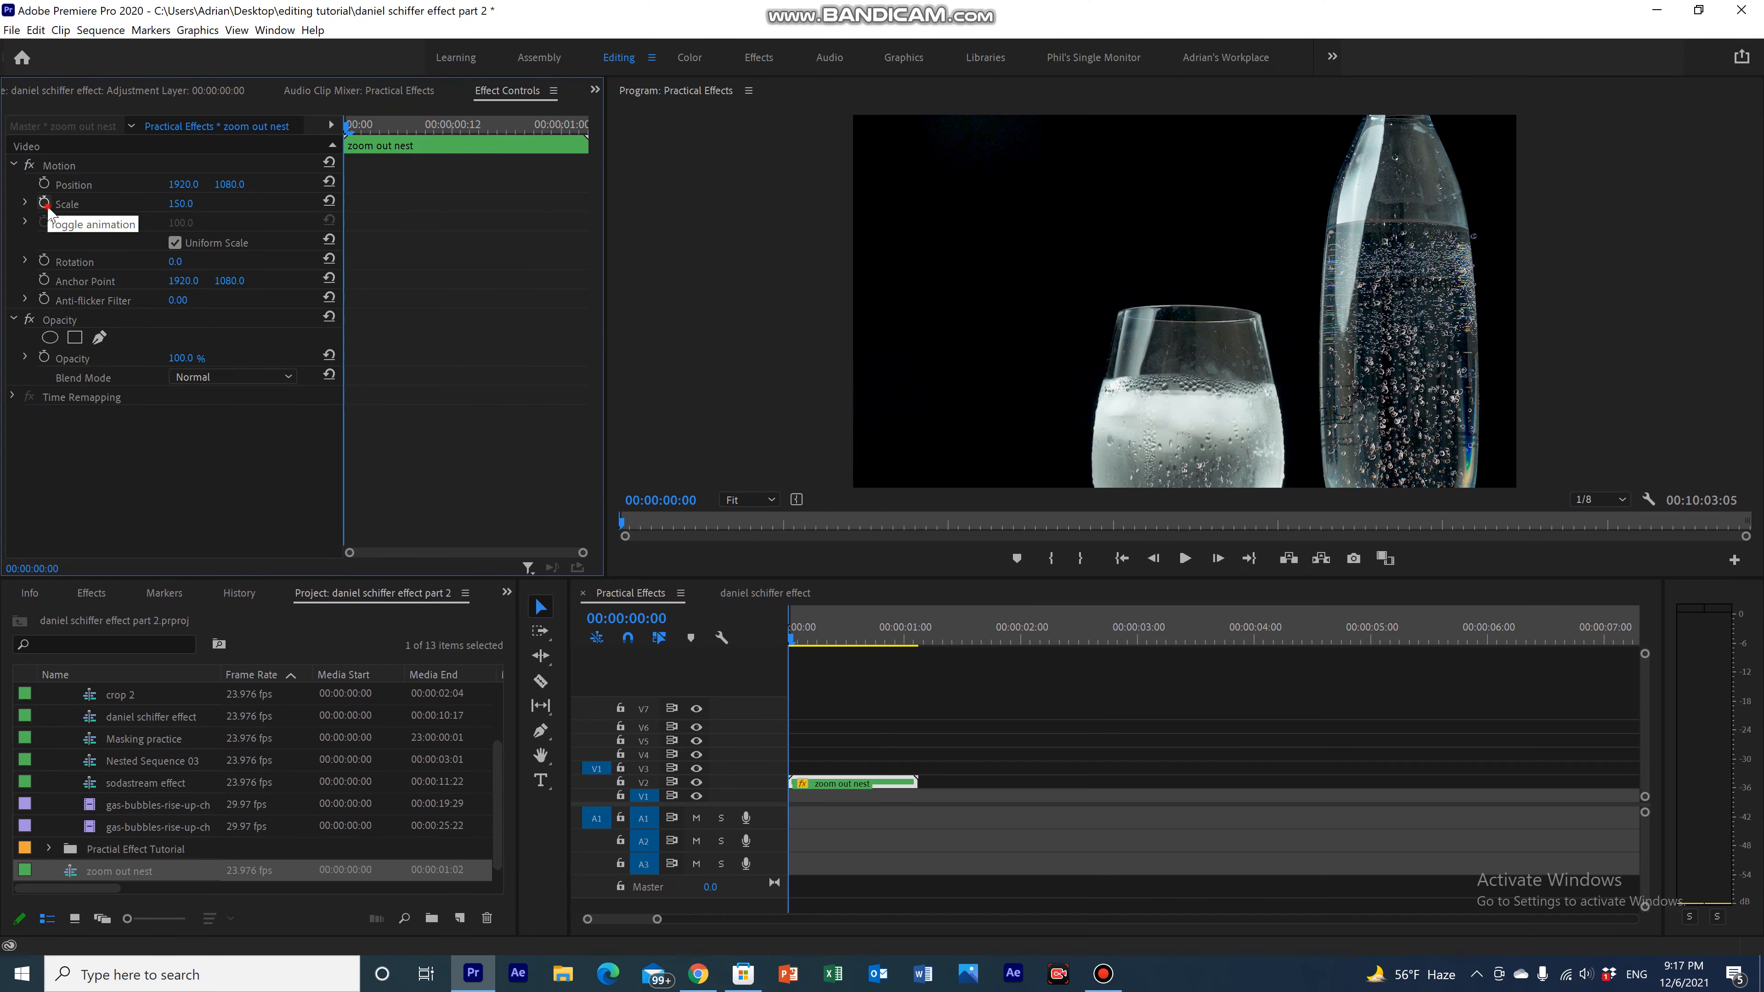
left_click(73, 154)
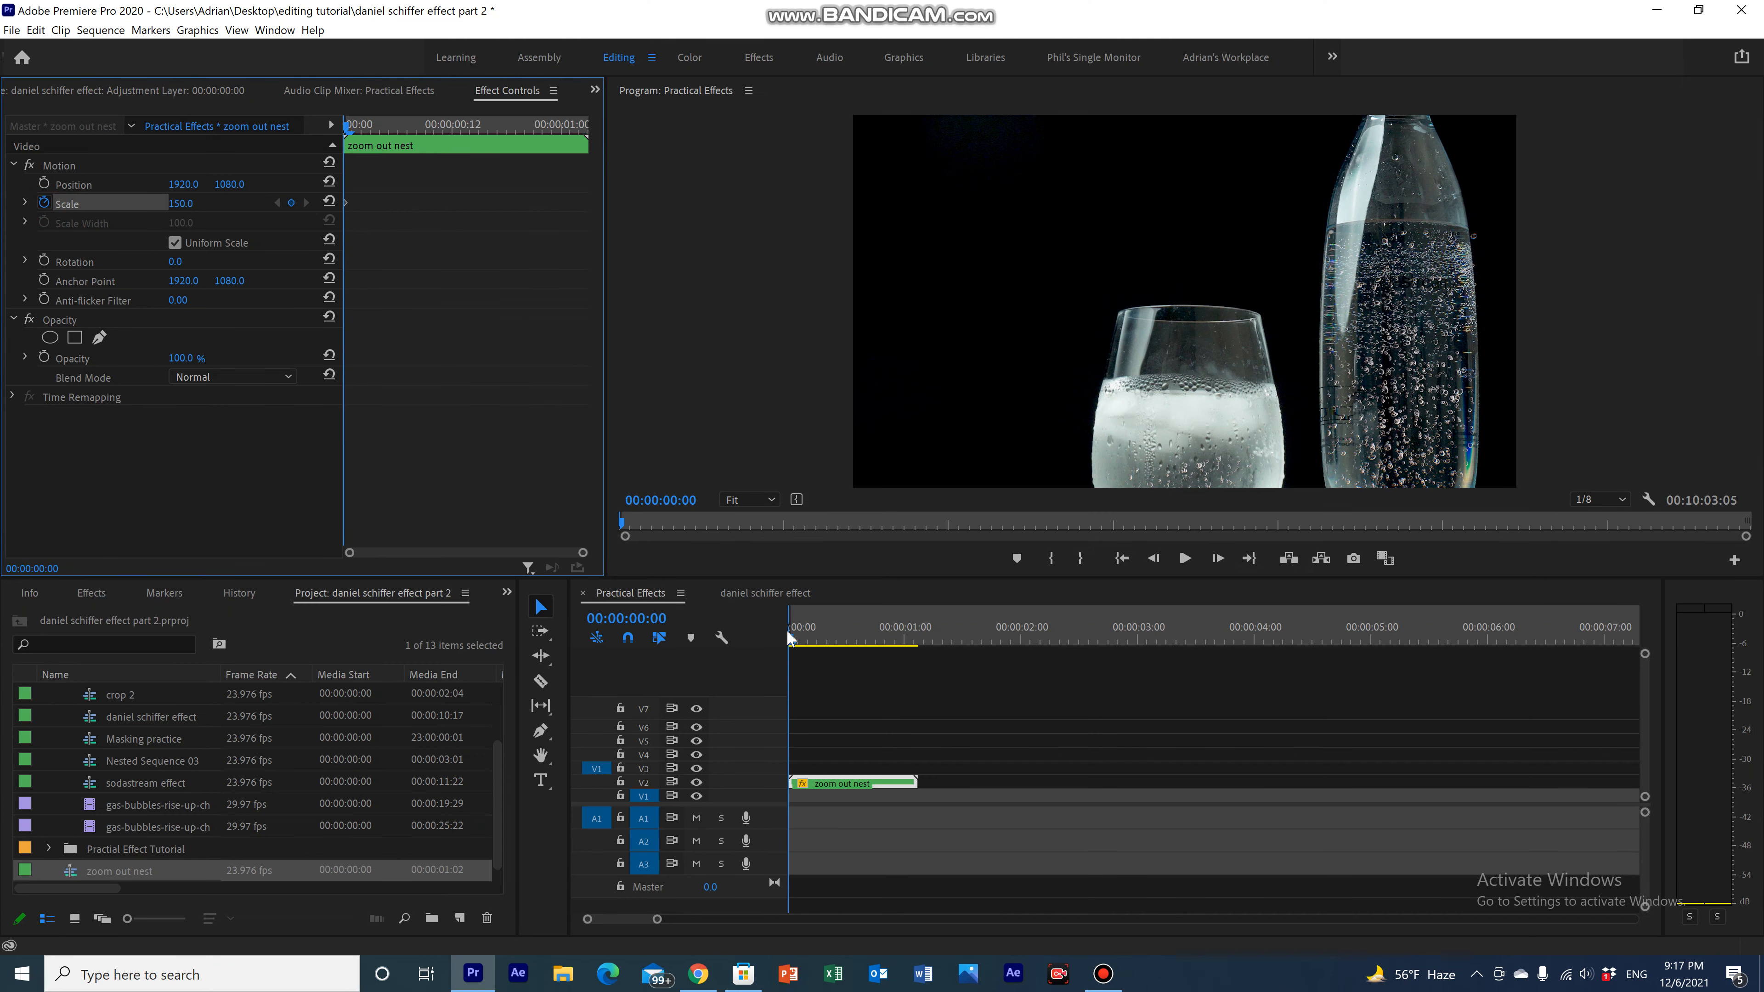
Add a Scale keyframe of 100 at 00:00:00:09 on the nested clip and preview the zoom-out from the start.
left_click_drag(789, 638, 837, 651)
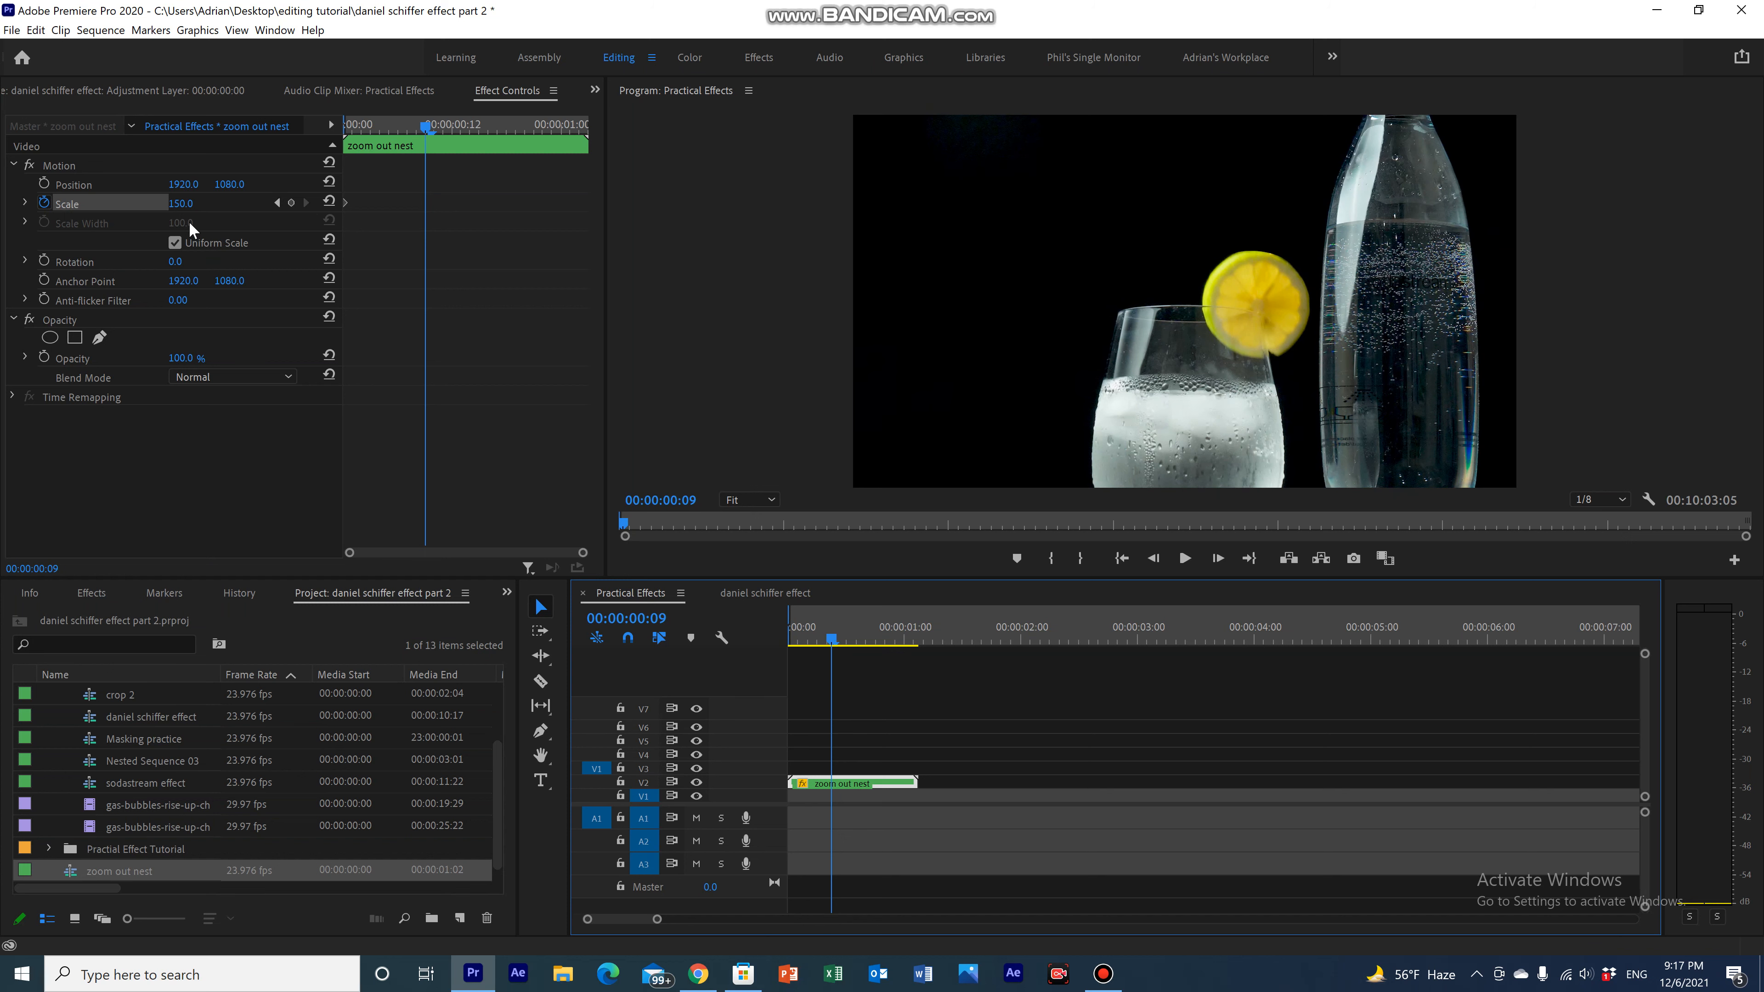
left_click(186, 203)
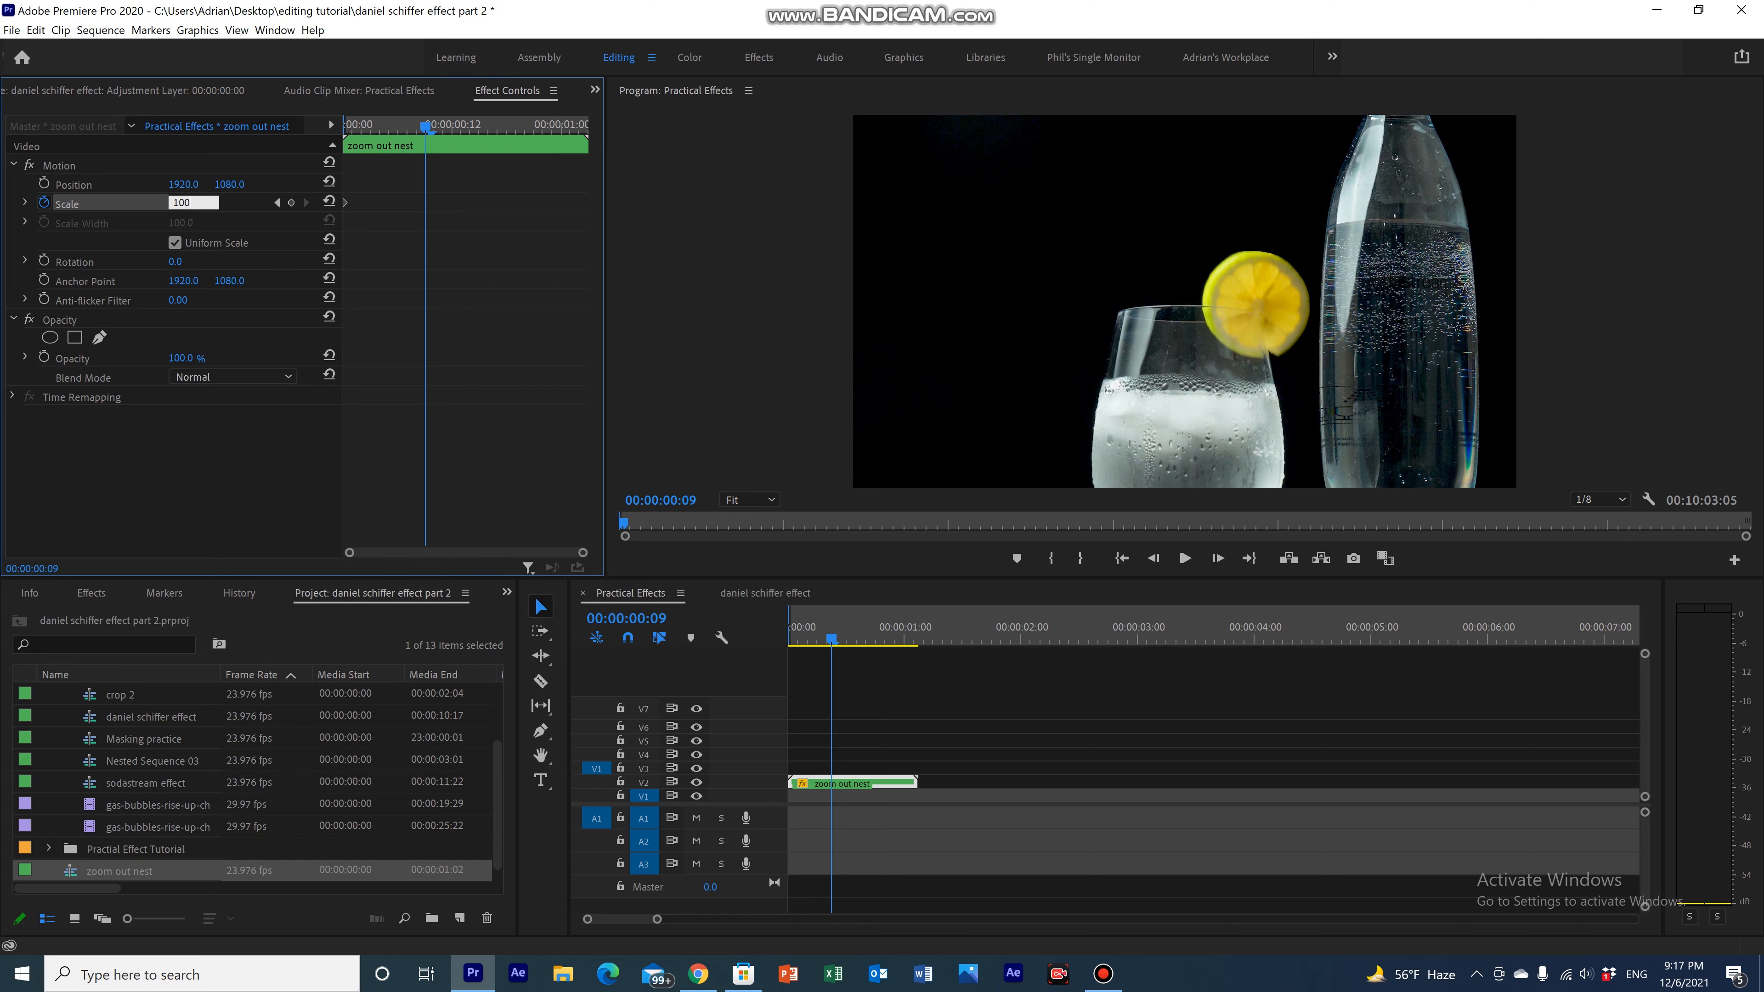
key("Return")
left_click_drag(833, 649, 790, 646)
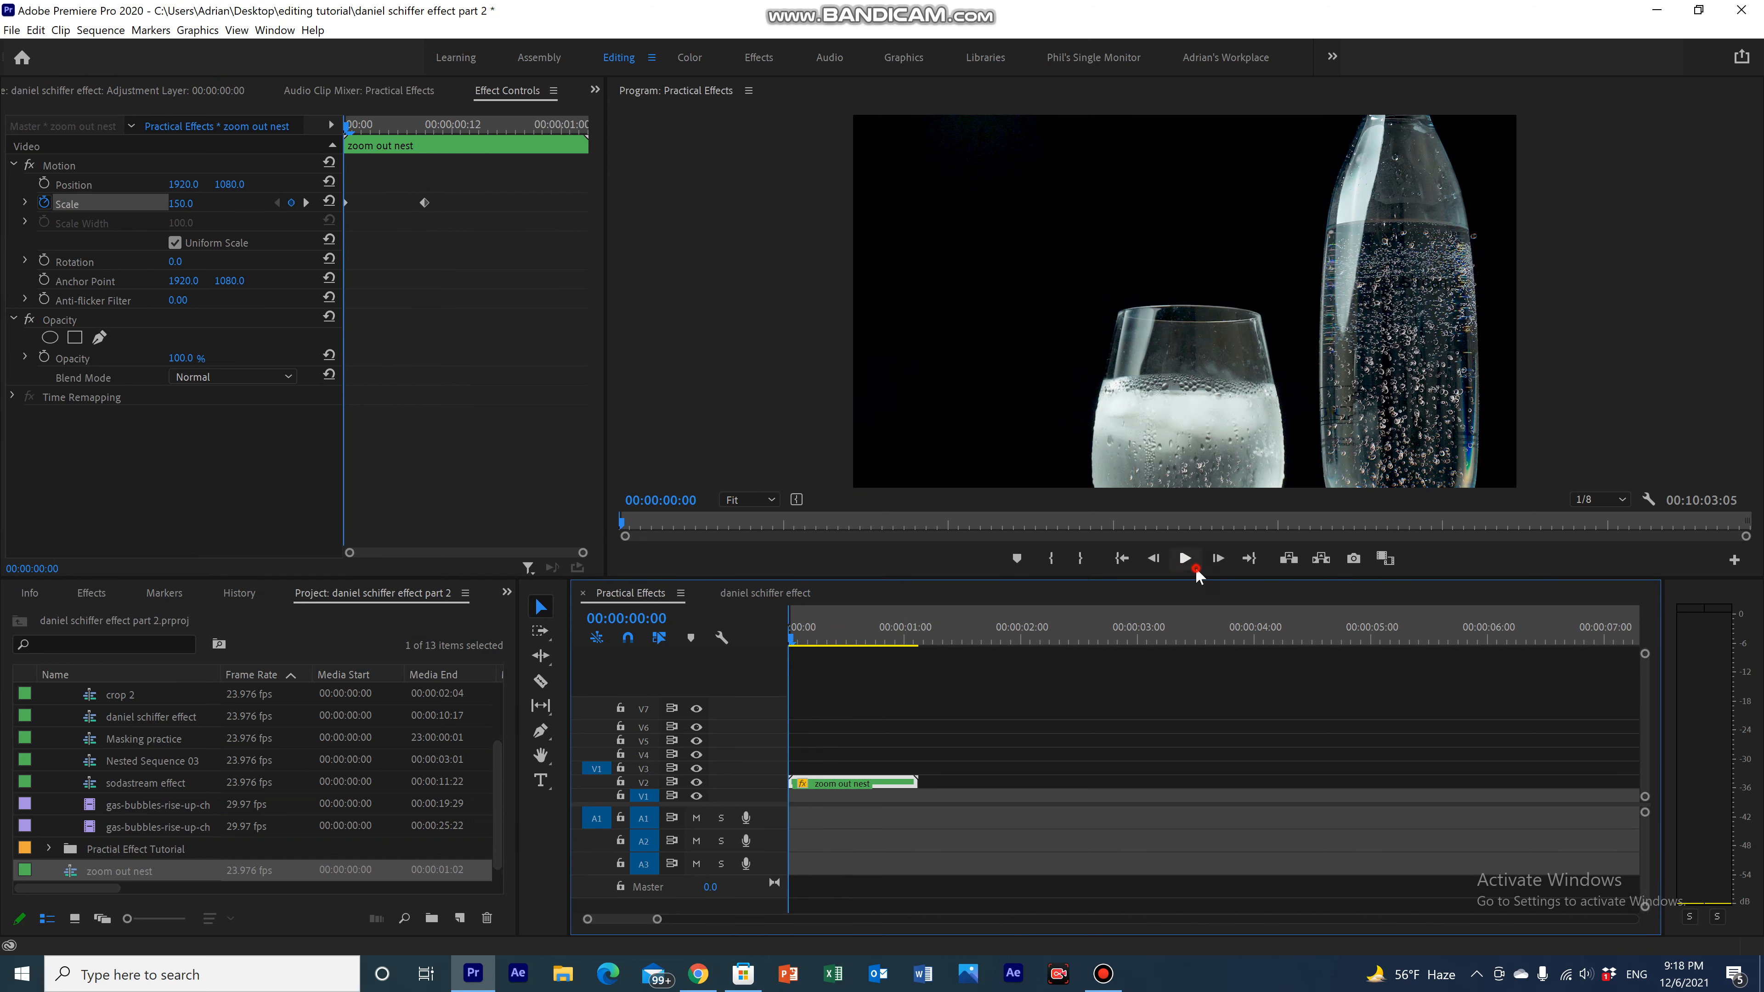
left_click(1189, 563)
left_click_drag(1055, 620, 907, 662)
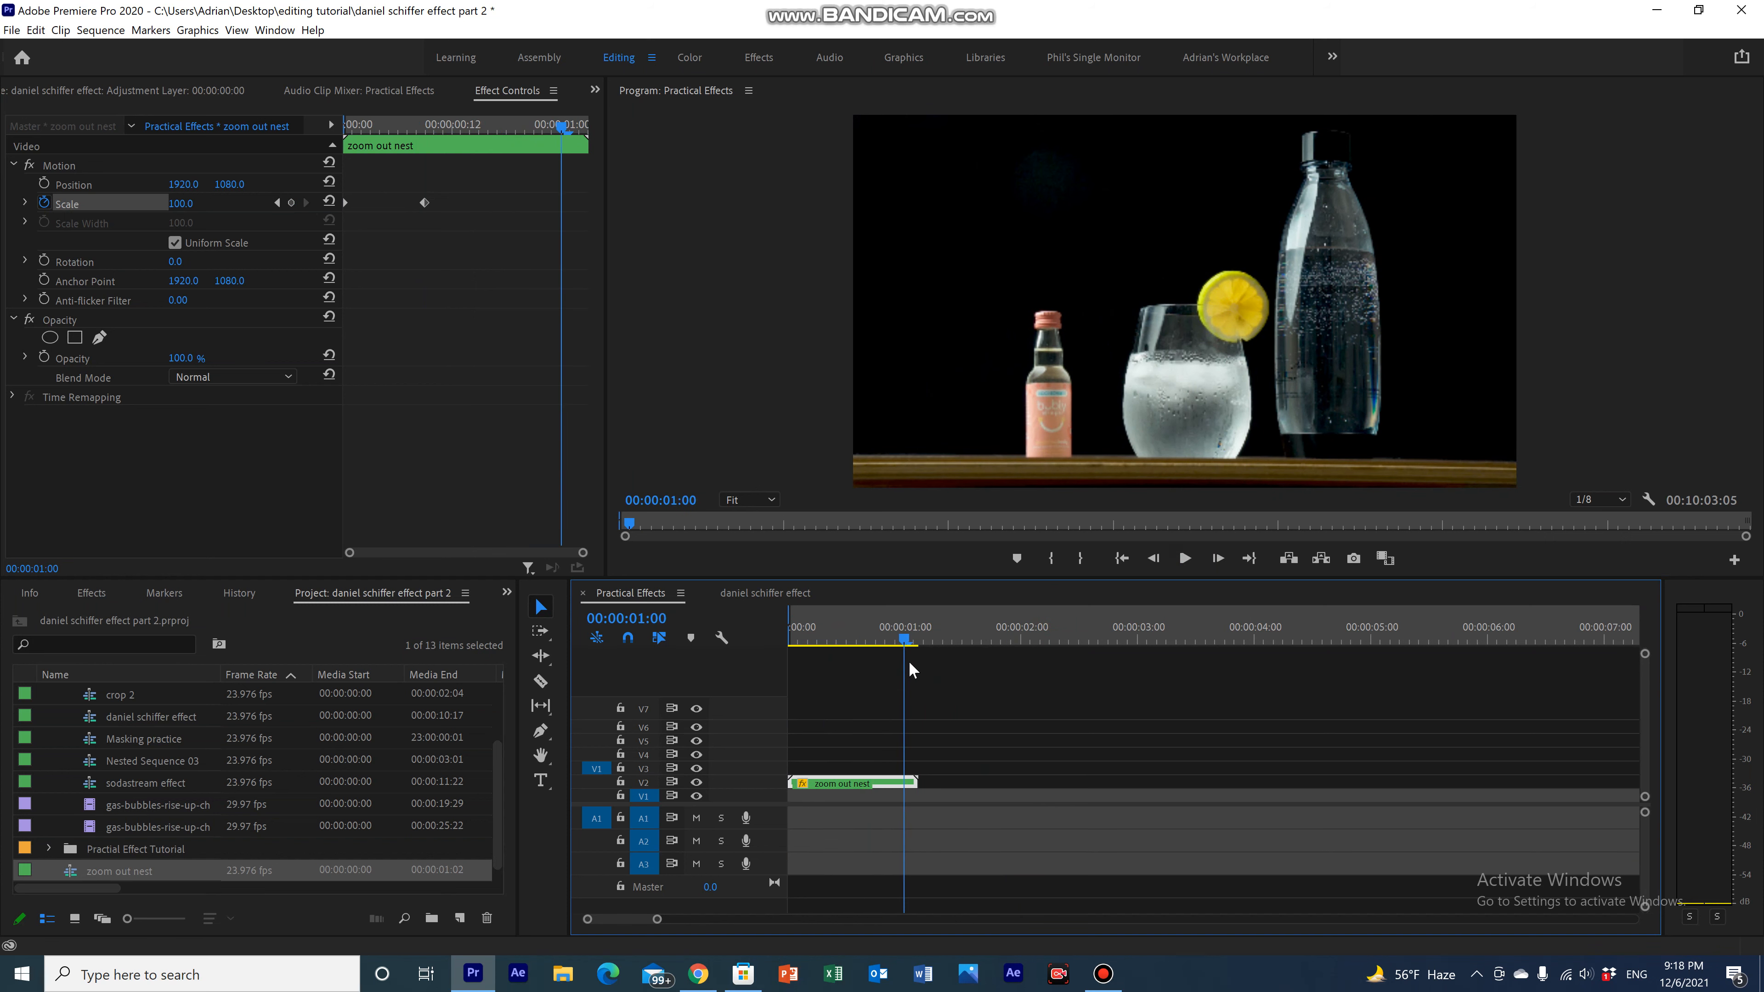
left_click_drag(908, 661, 854, 655)
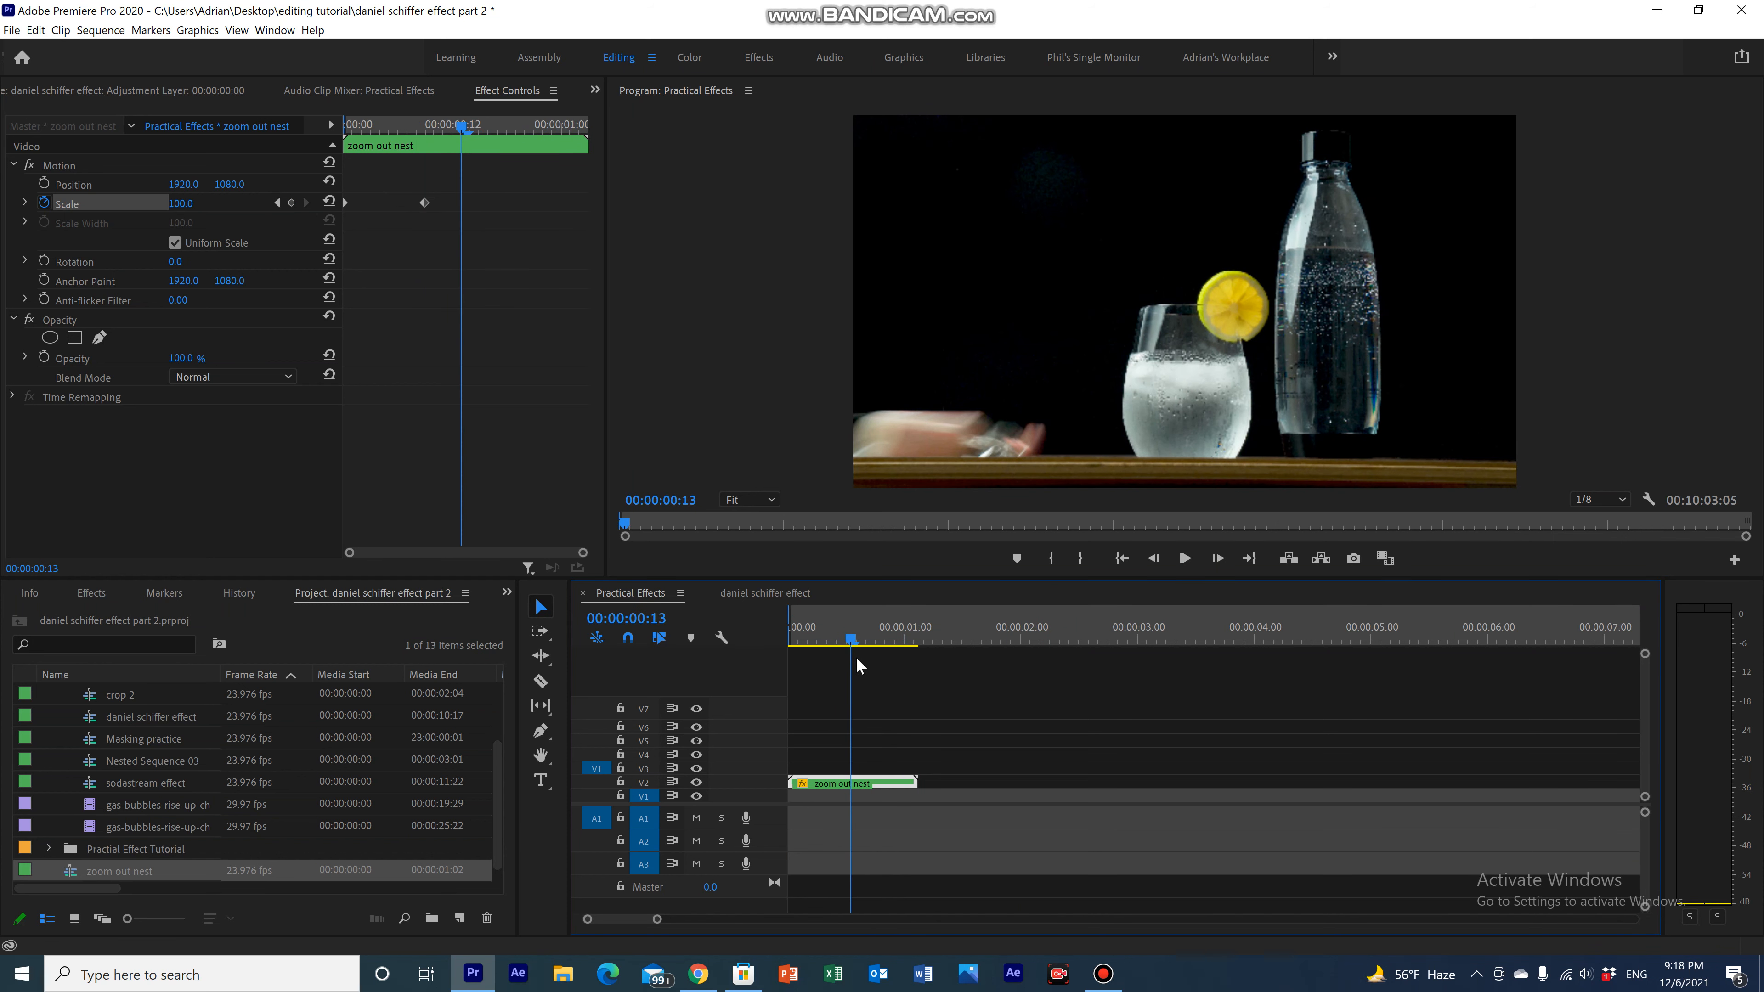